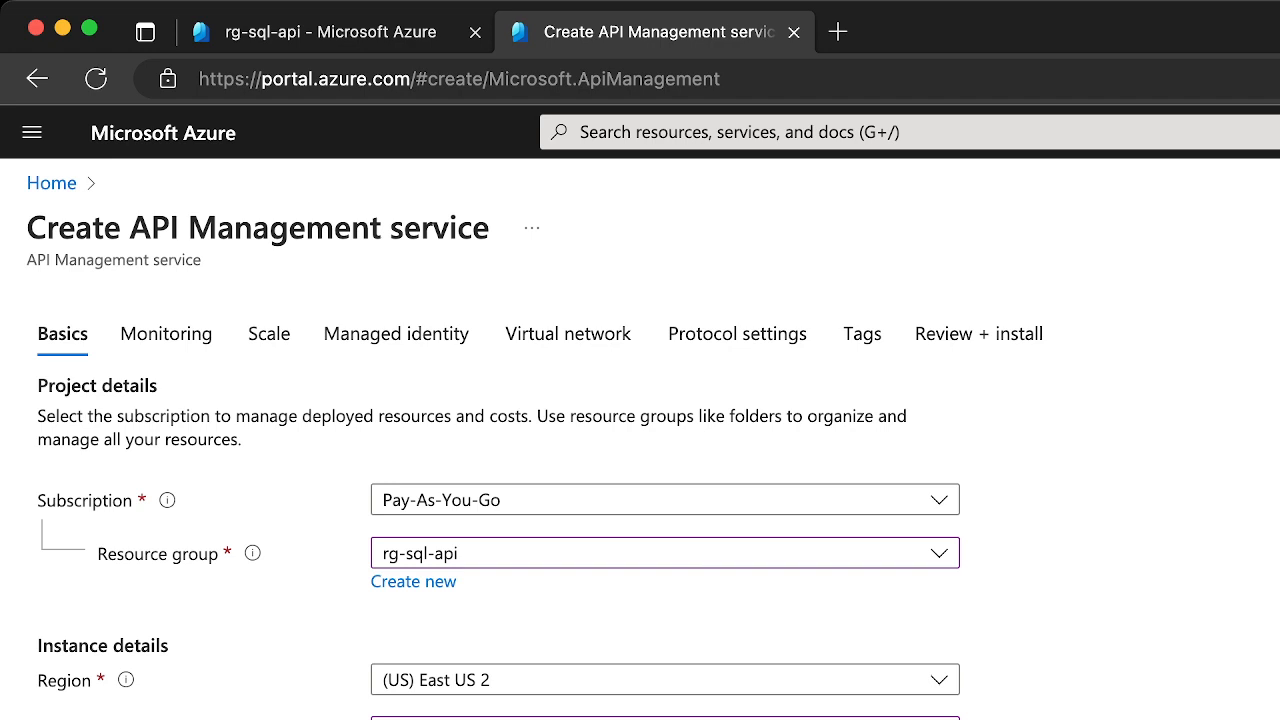
Enable Application Insights monitoring for the API Management service with the appi-personal-site instance
scroll(640, 450, down, 2)
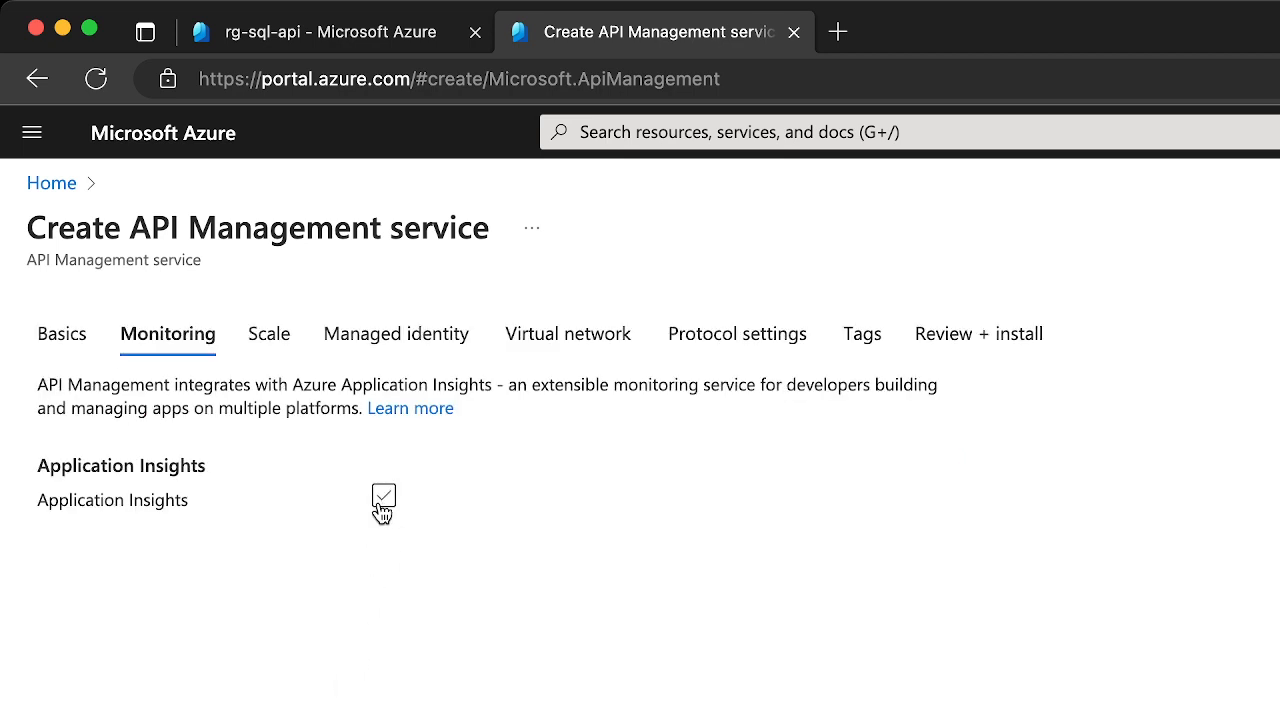
click(382, 506)
click(429, 557)
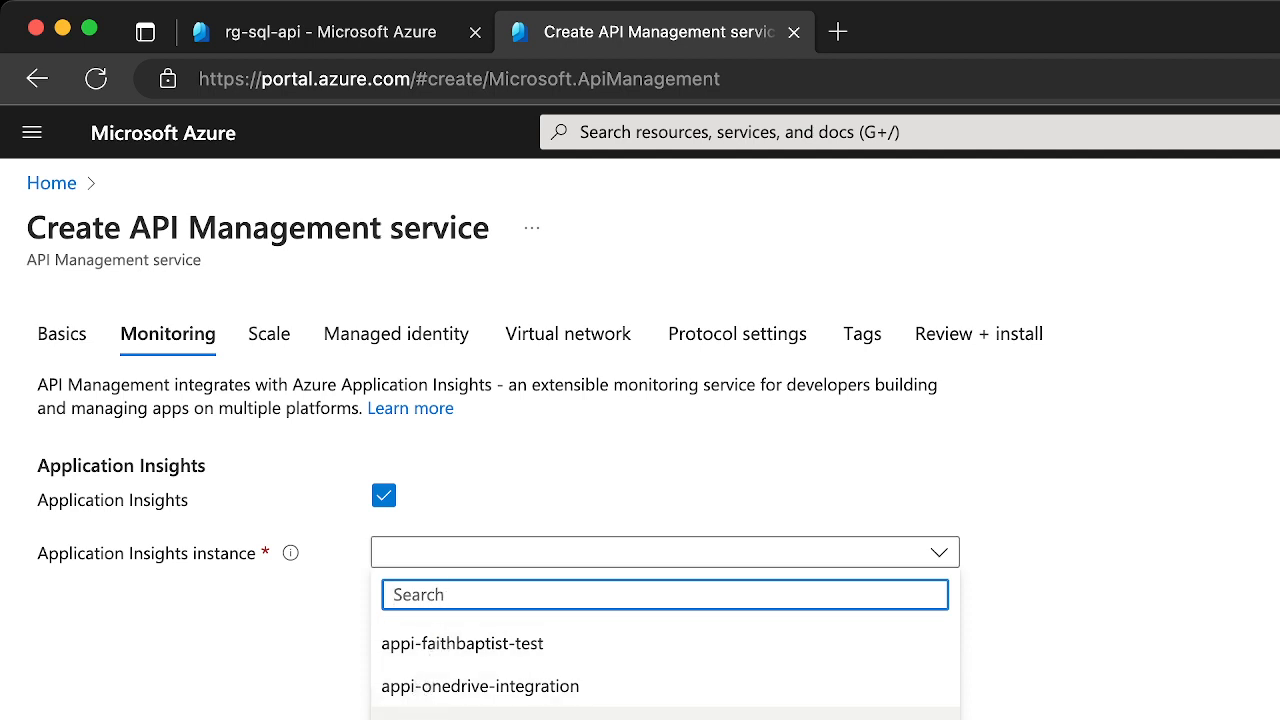
click(427, 714)
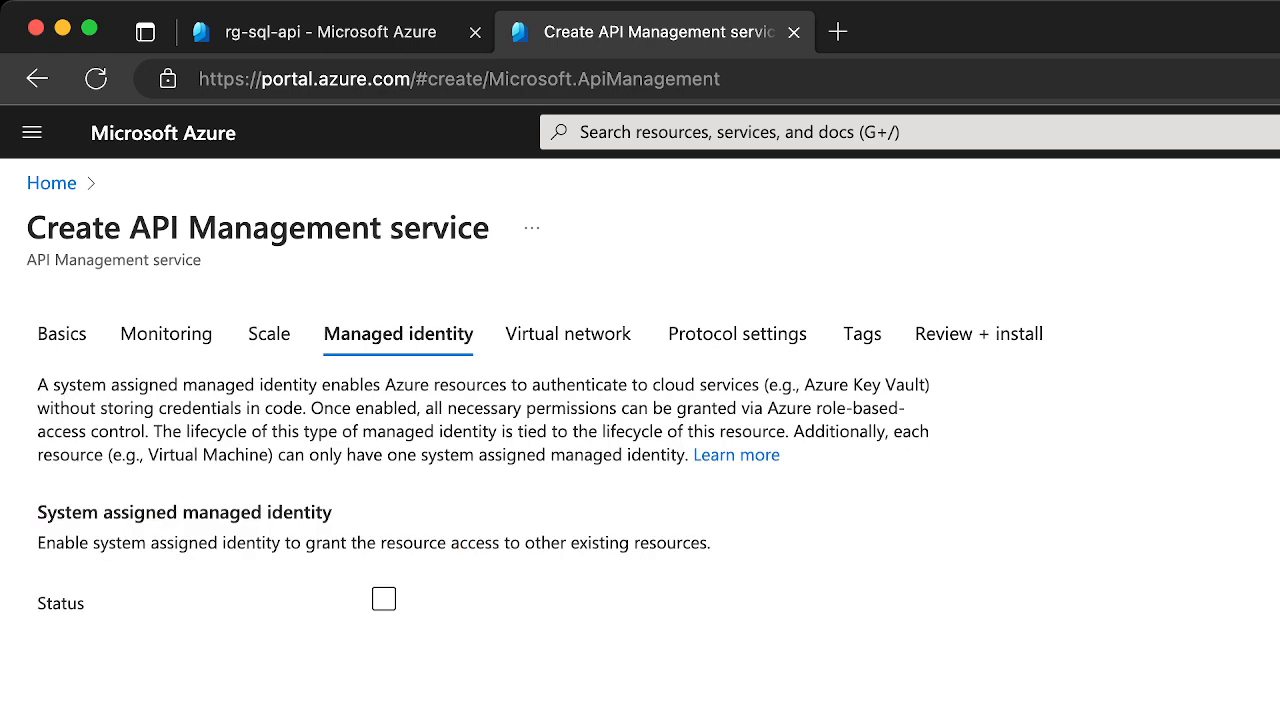
click(384, 600)
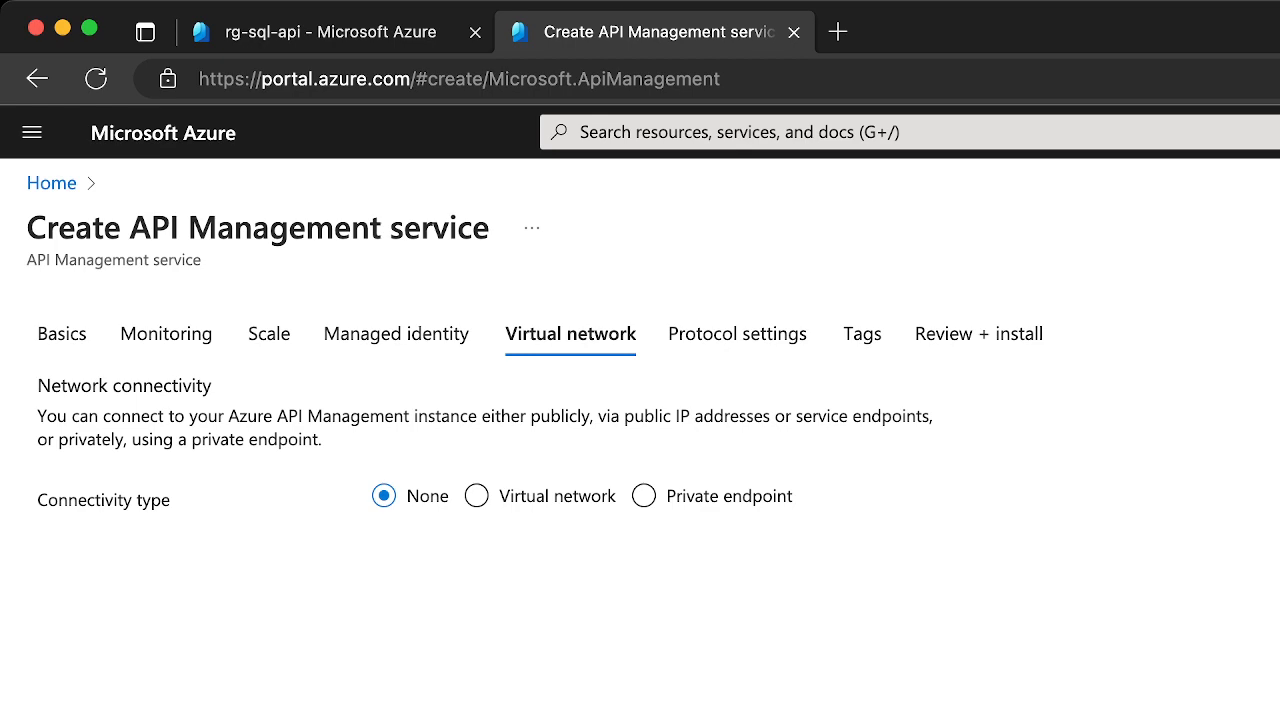
click(381, 602)
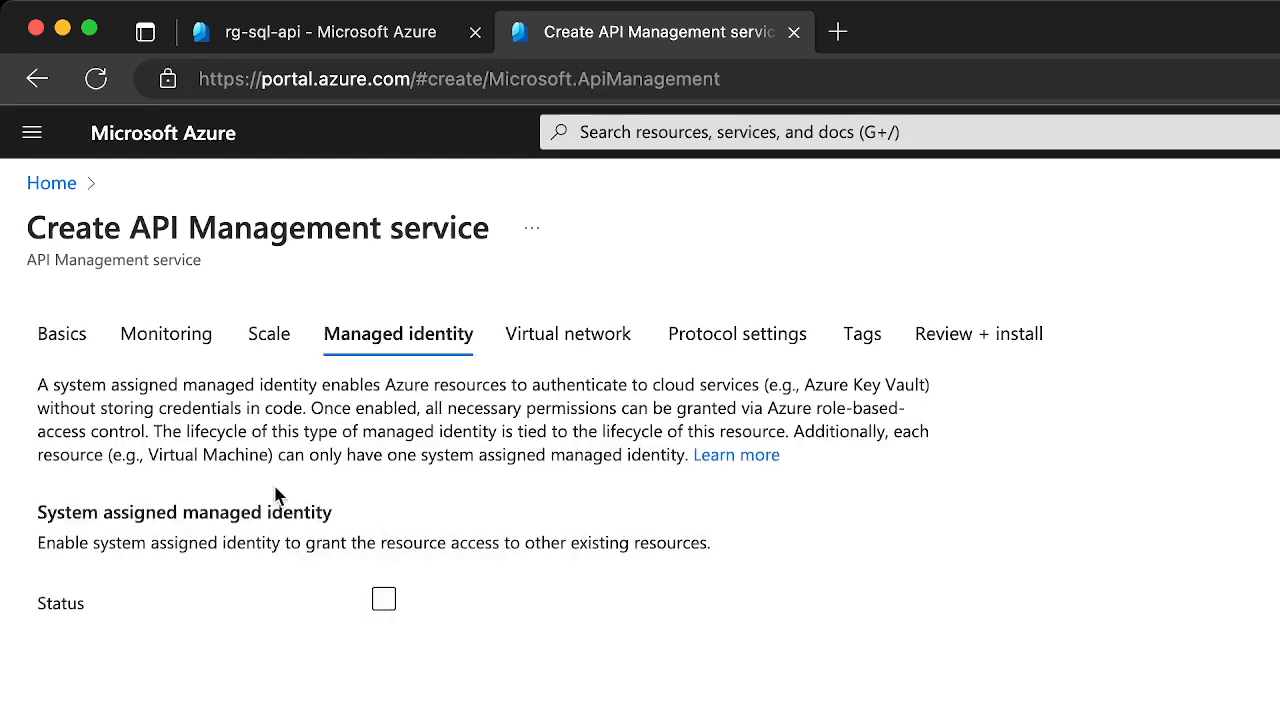
click(57, 332)
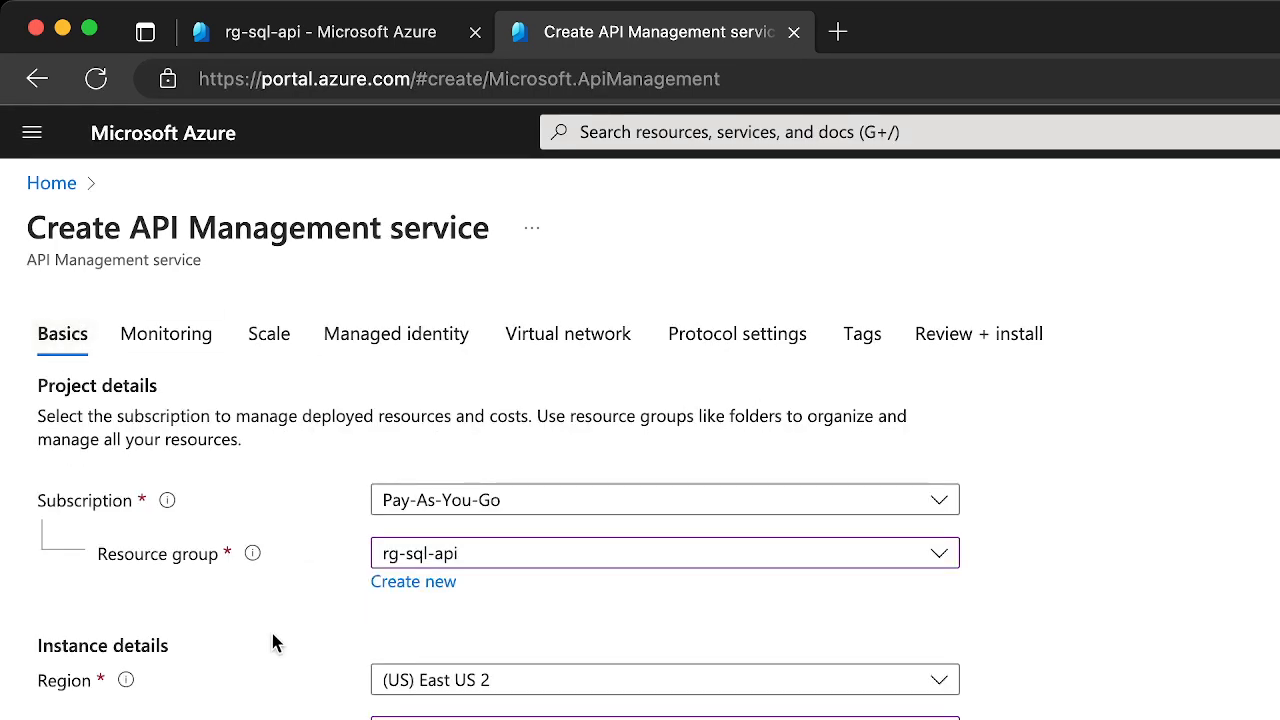
scroll(276, 642, down, 2)
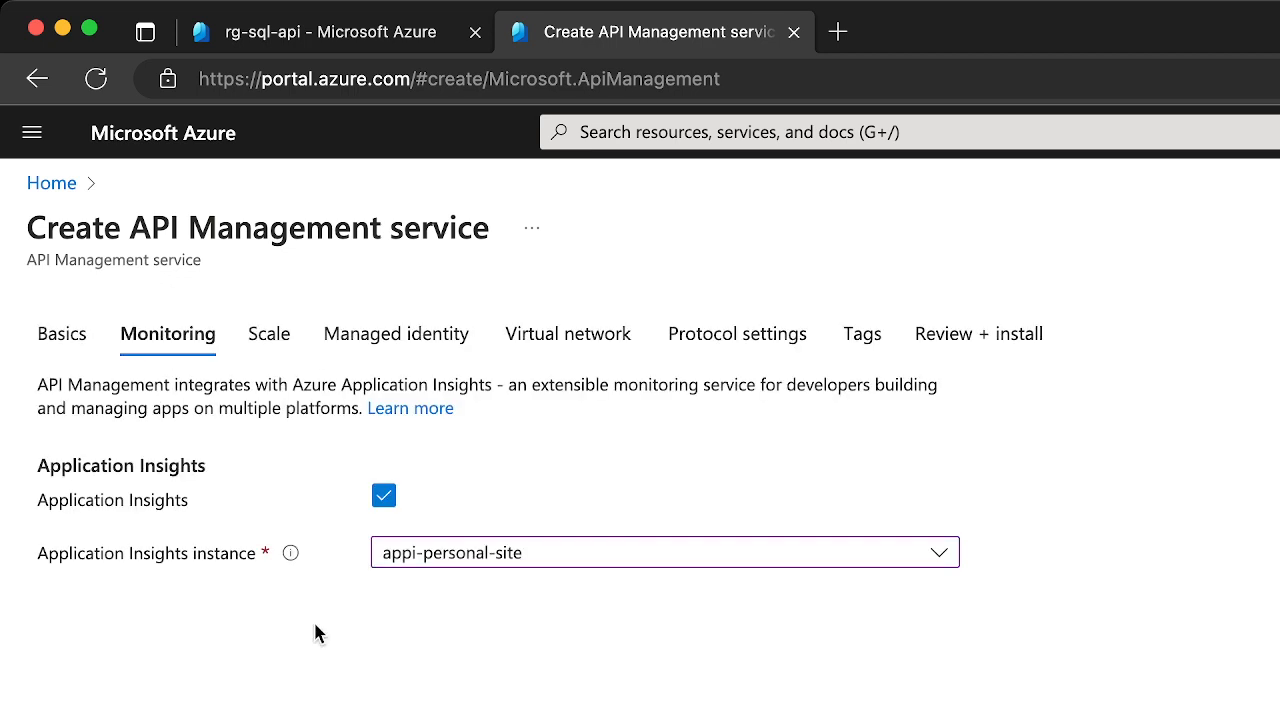
Enable the system-assigned managed identity for the API Management service and start its deployment
click(279, 341)
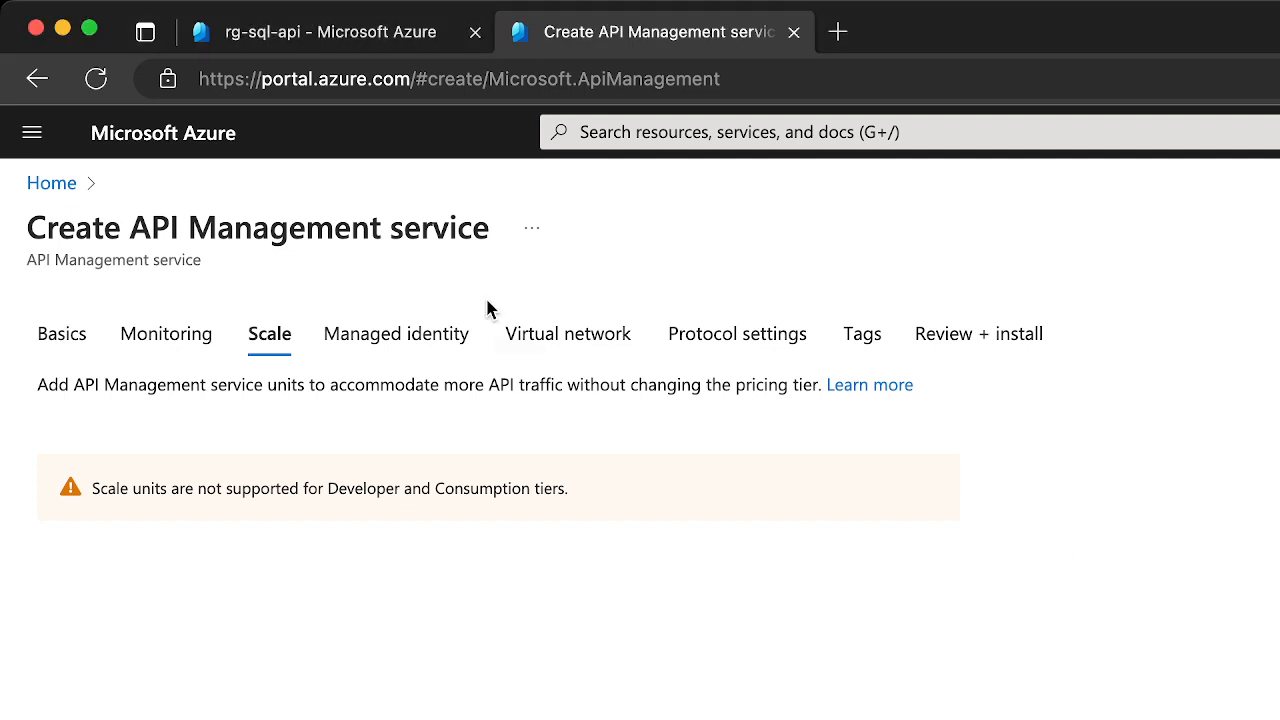
click(392, 328)
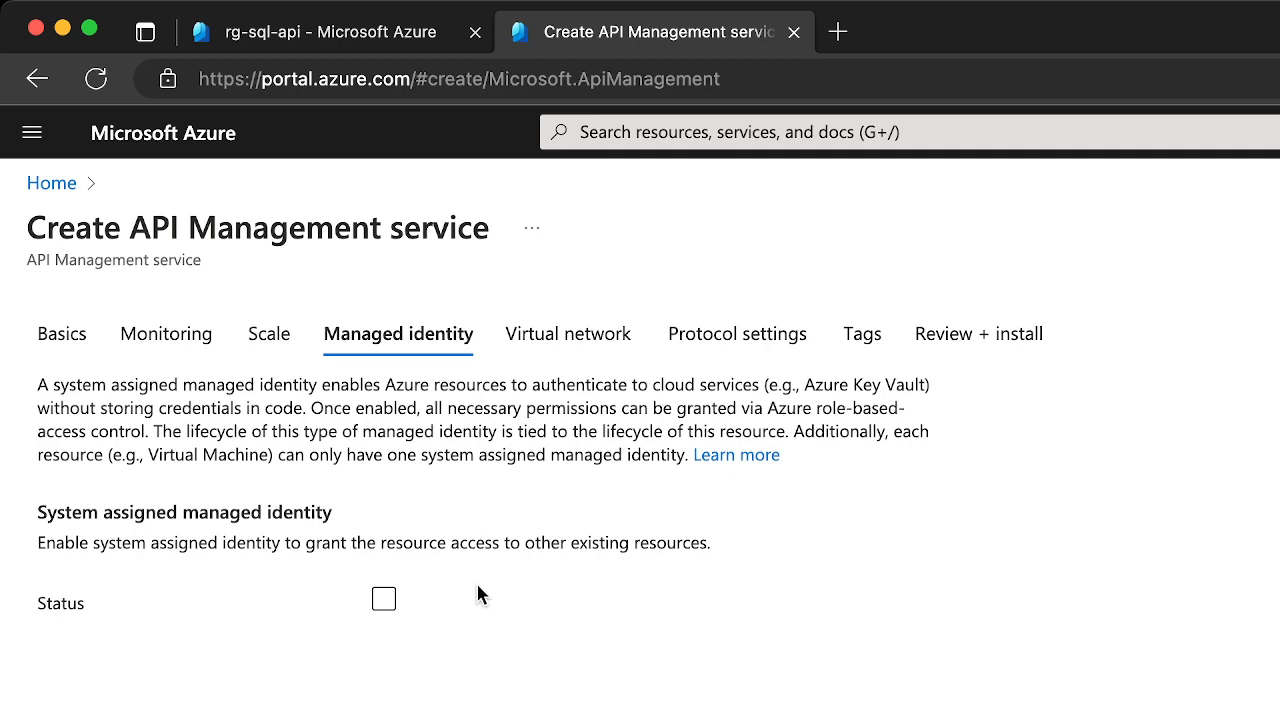
click(386, 599)
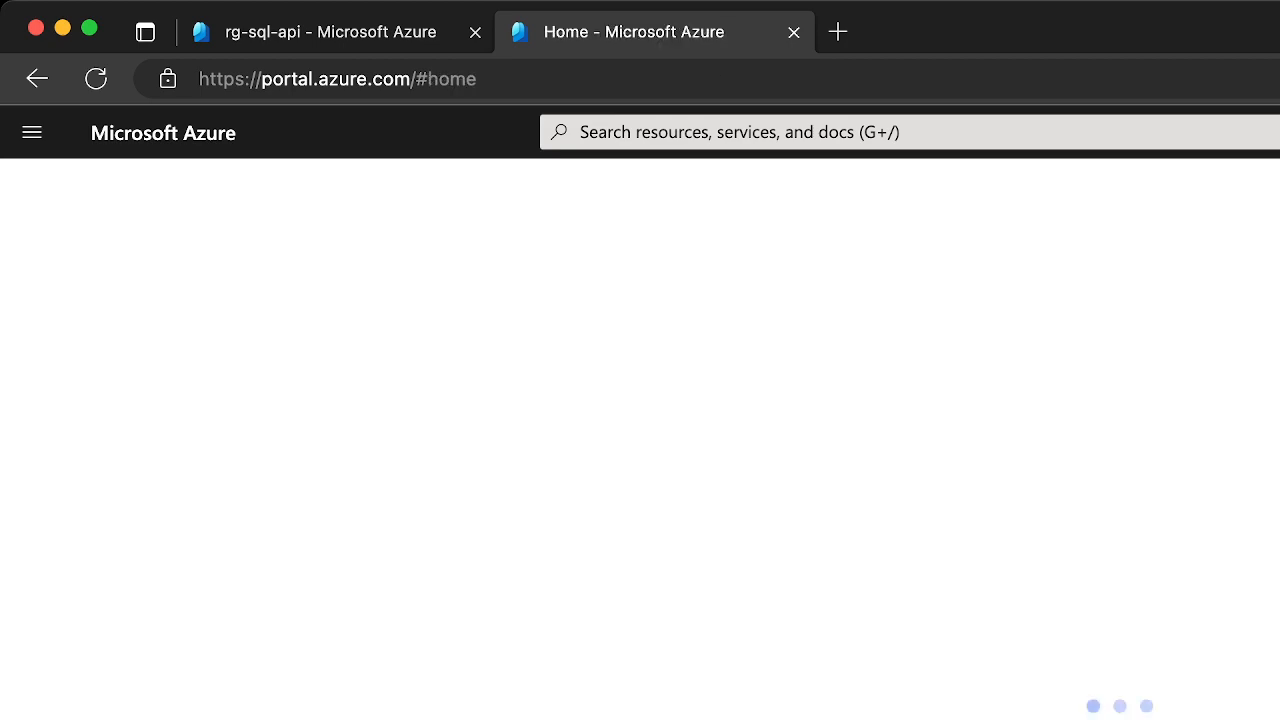
Open the sql-jpt-api-test SQL database from the rg-sql-api resource group
click(374, 42)
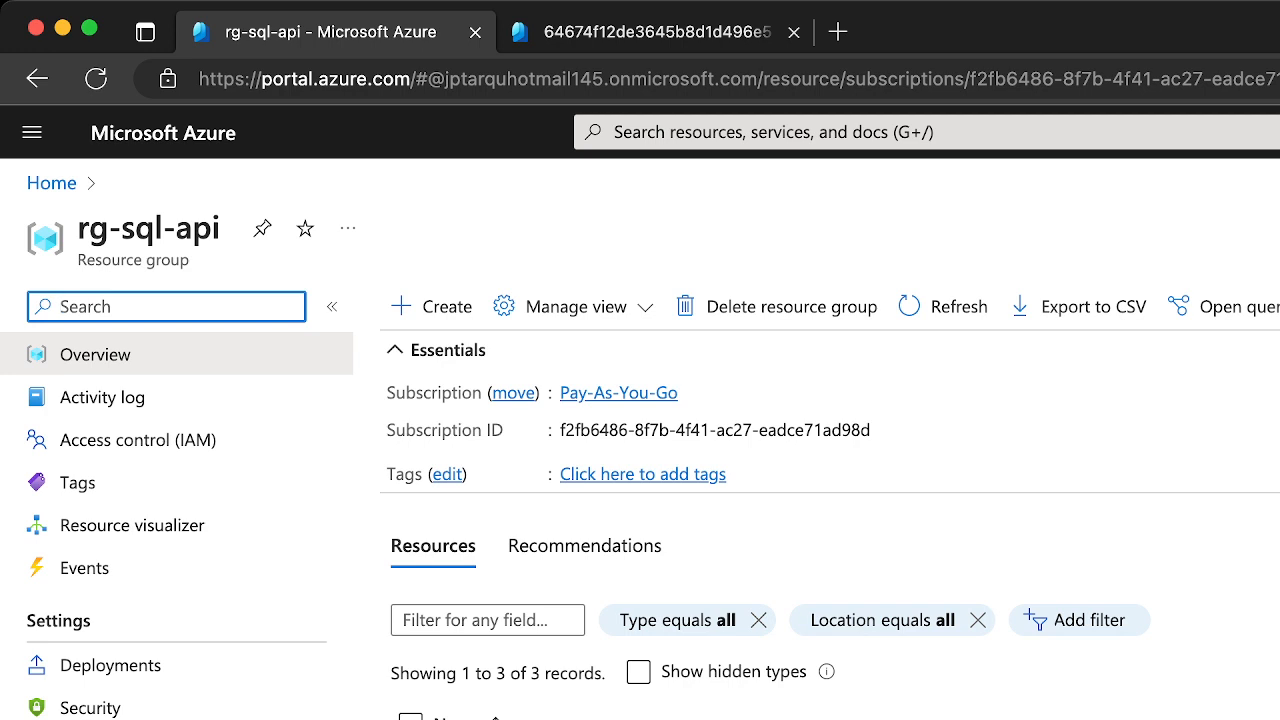
click(490, 719)
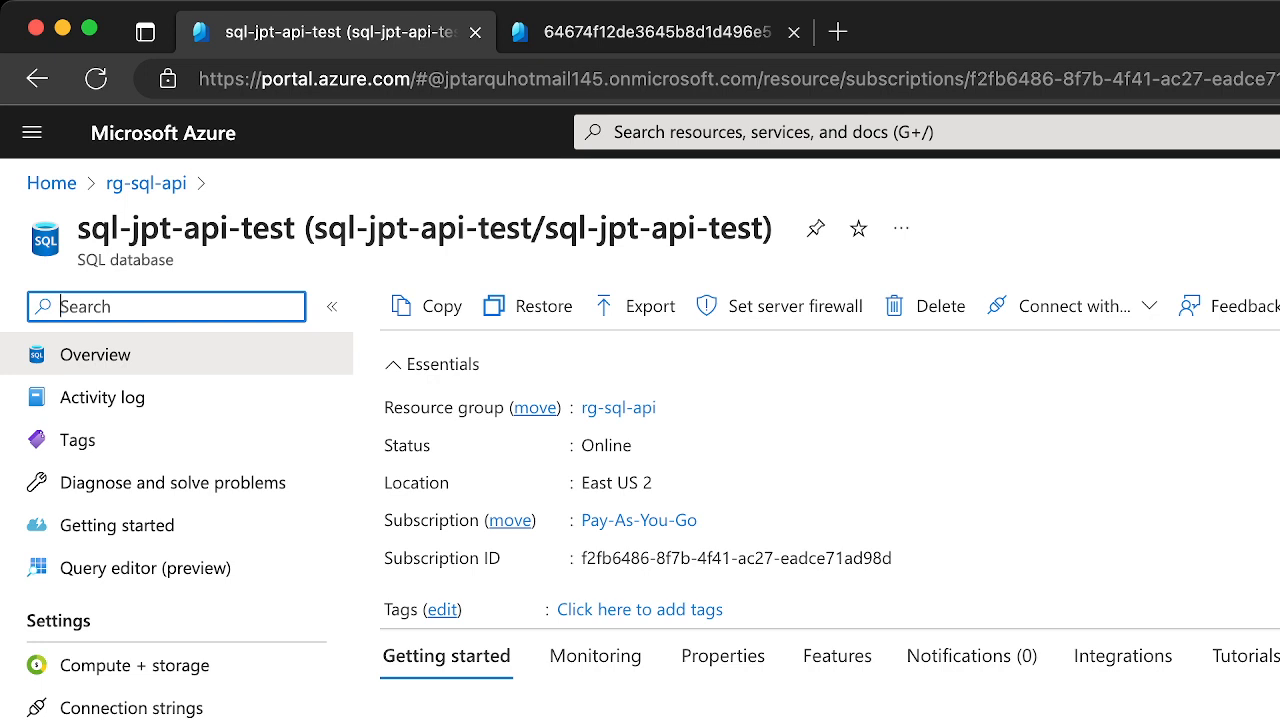
key(super+Tab)
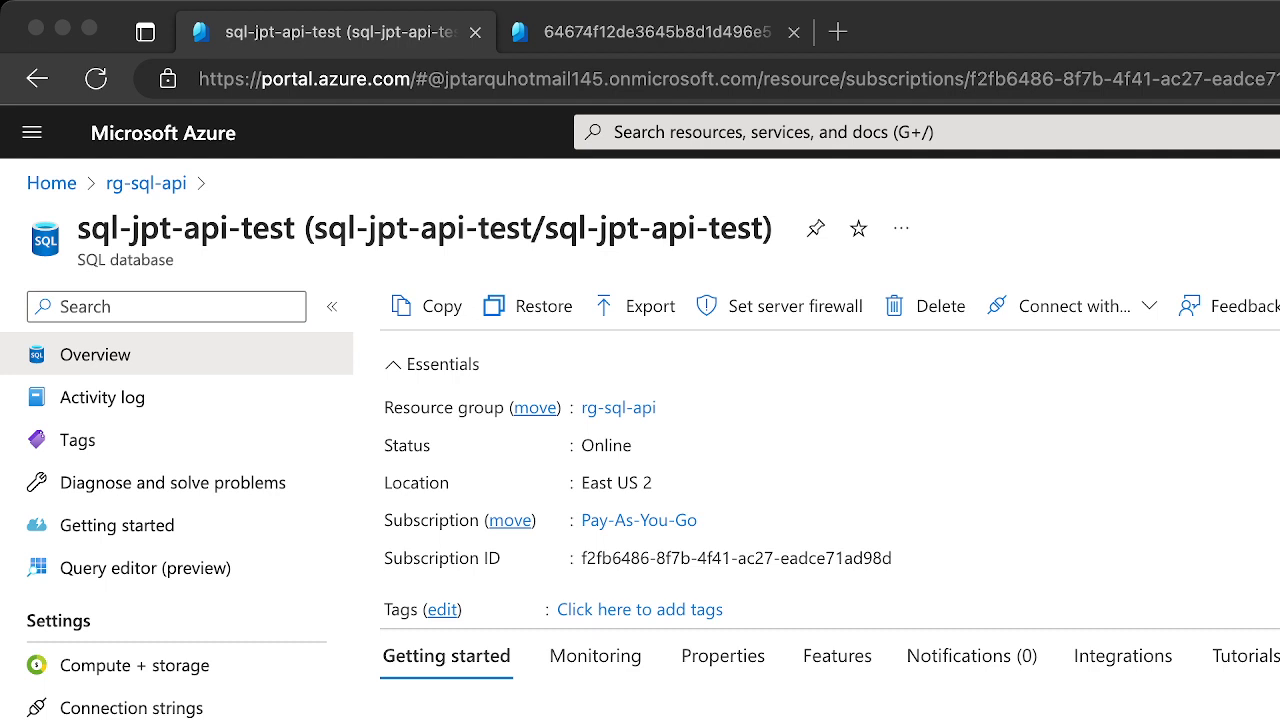
key(super+Tab)
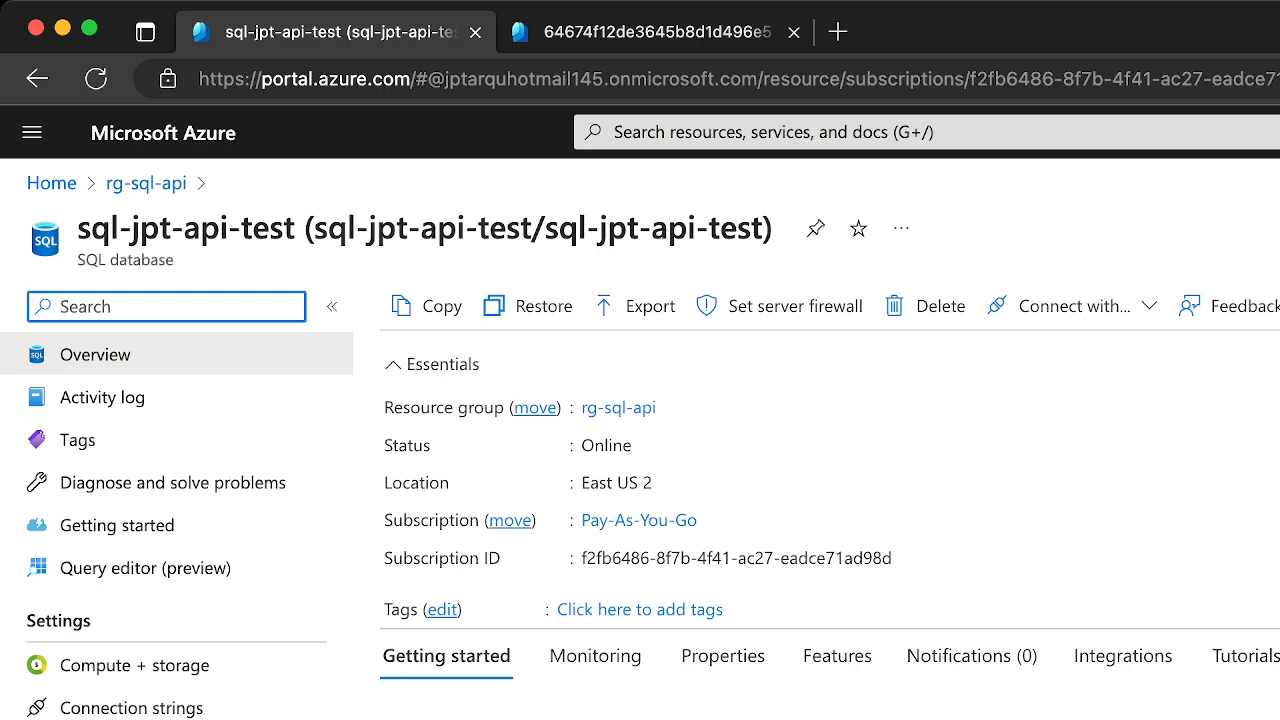
Open the Azure Data Studio download article from the database's Getting started page and read through it
scroll(177, 520, down, 10)
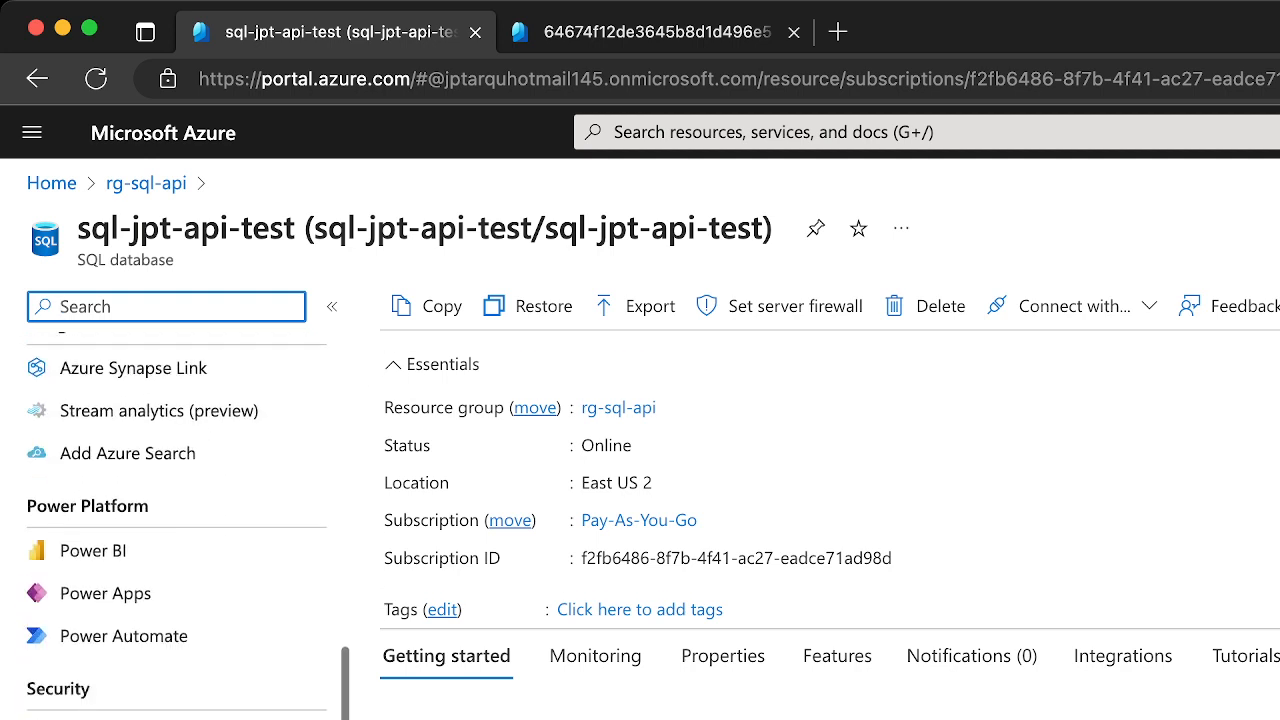
scroll(257, 709, down, 7)
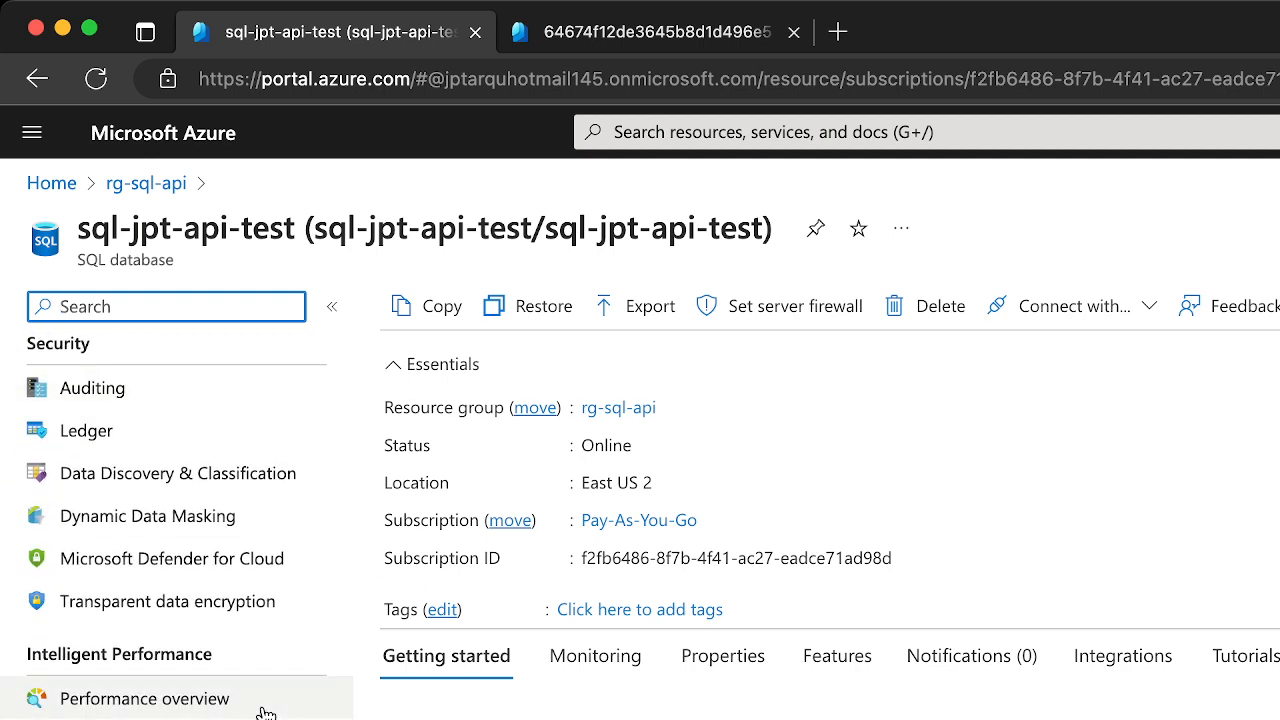
scroll(265, 712, up, 15)
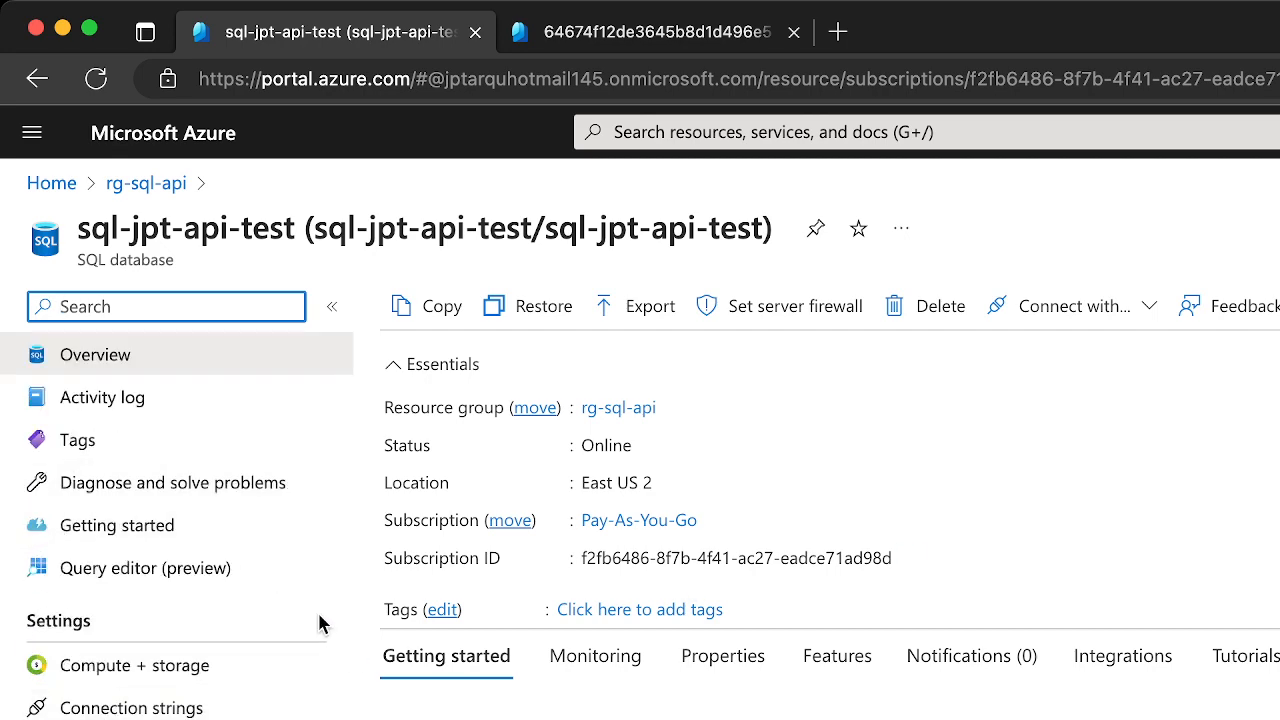
click(211, 526)
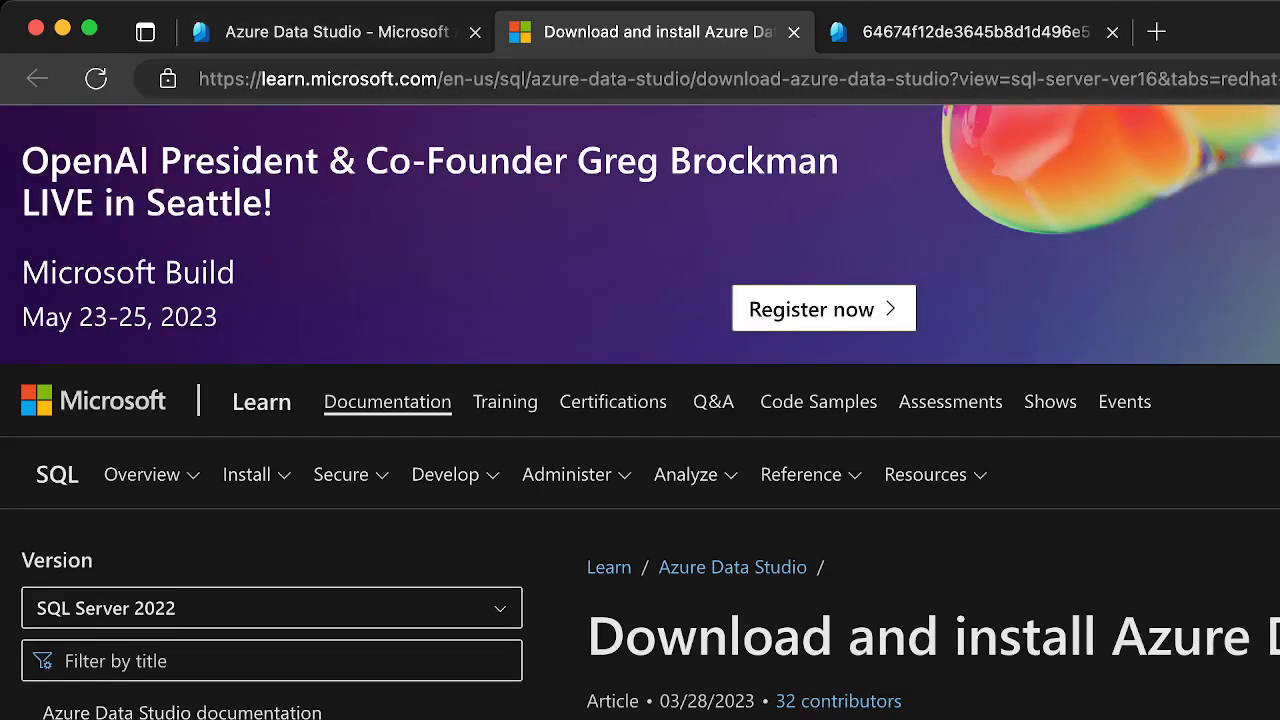
scroll(640, 412, down, 2)
scroll(640, 412, down, 5)
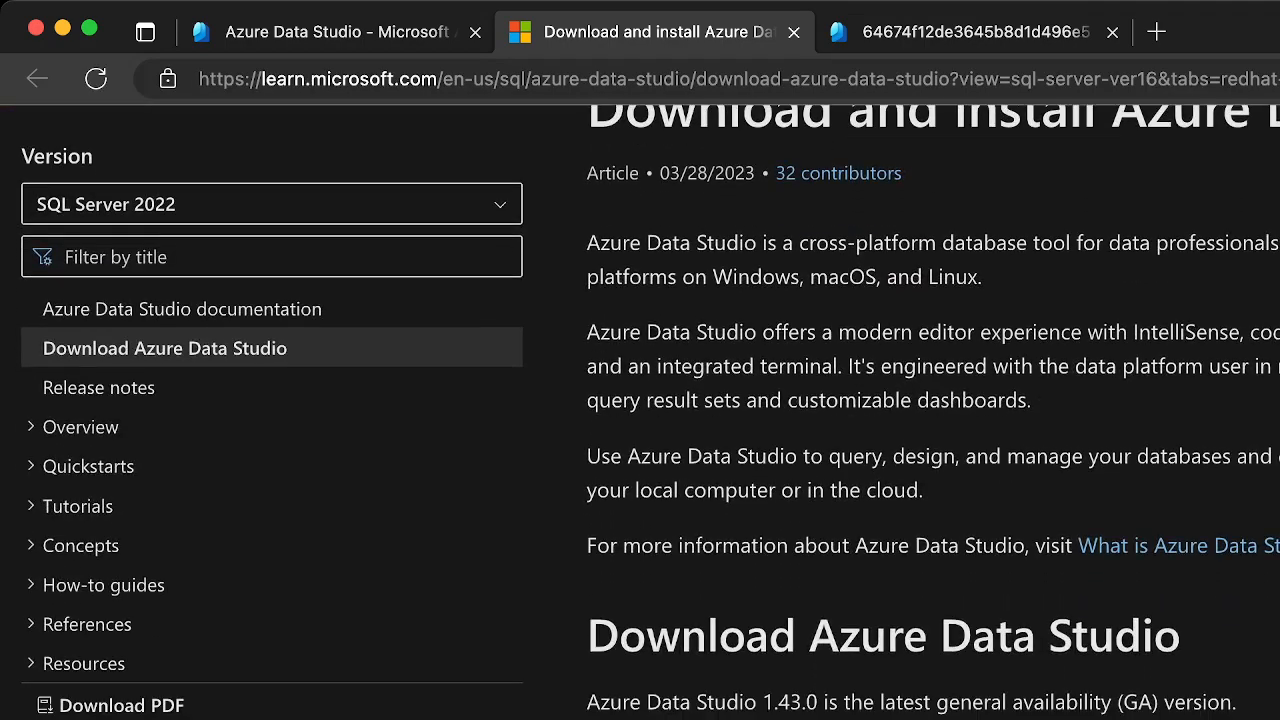
scroll(933, 412, down, 2)
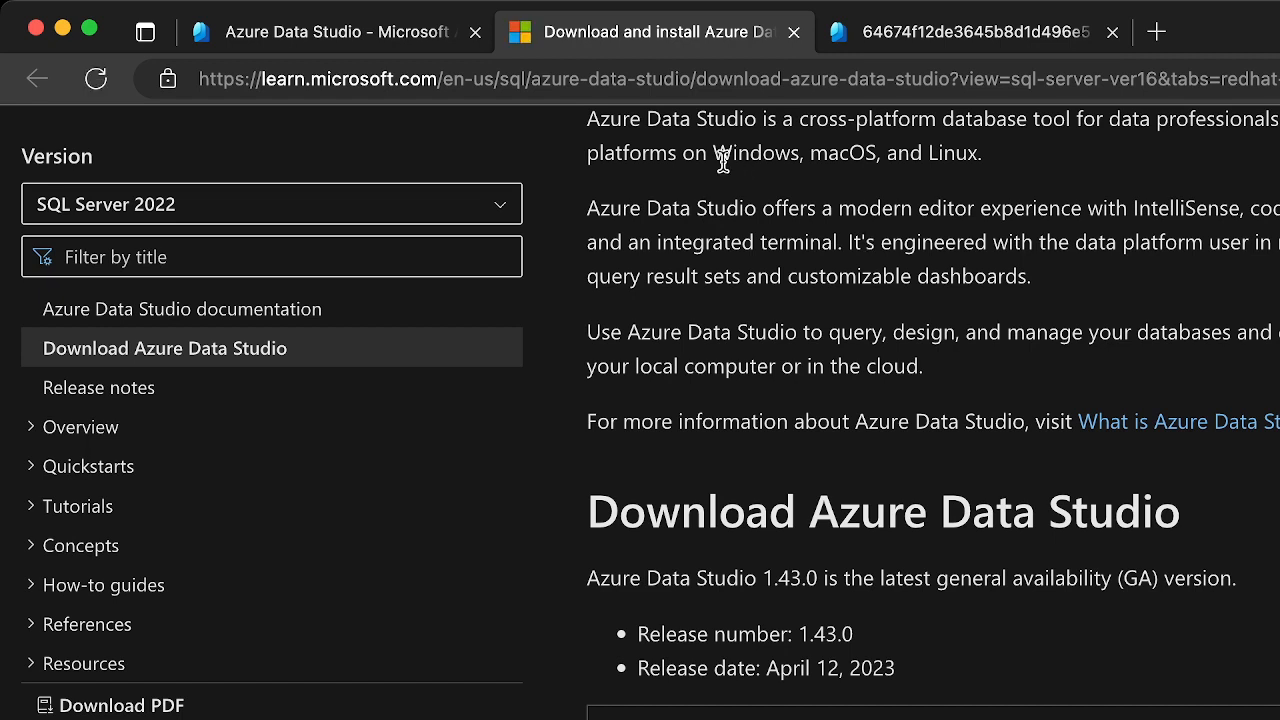
Return to the sql-jpt-api-test database, look through its available settings and features, and reopen its overview
click(418, 33)
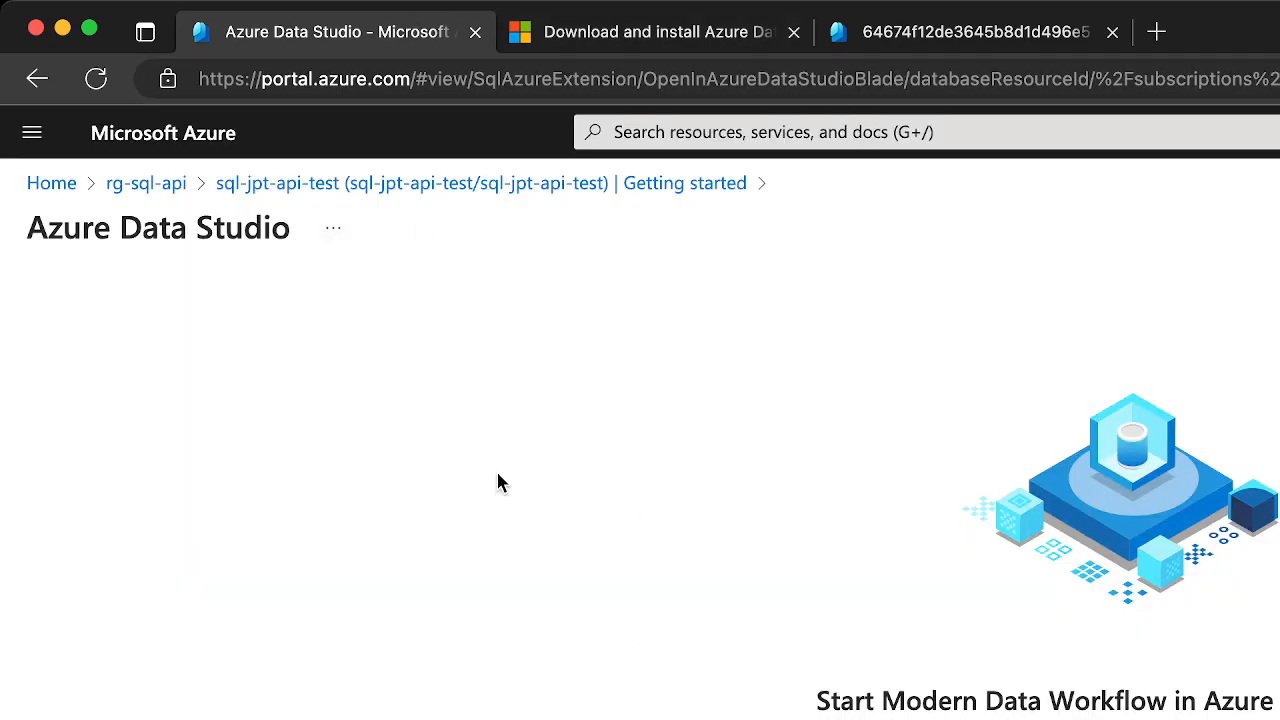
click(42, 84)
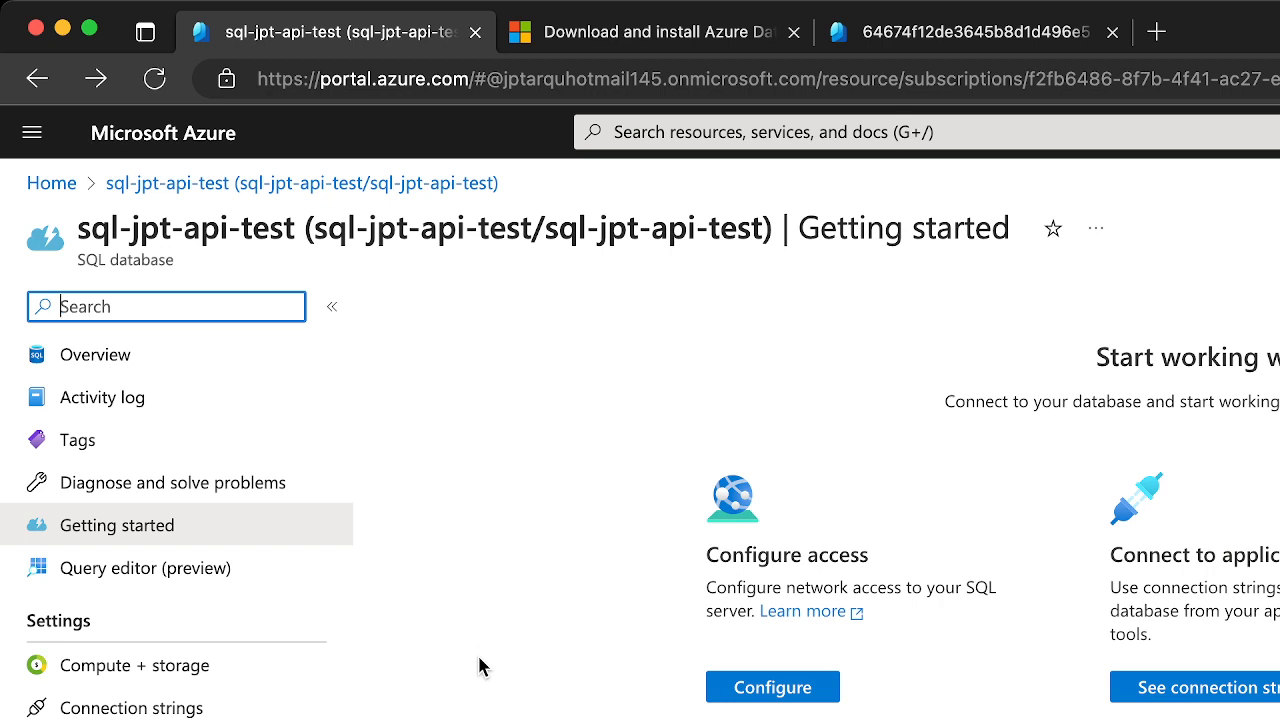
scroll(249, 706, down, 2)
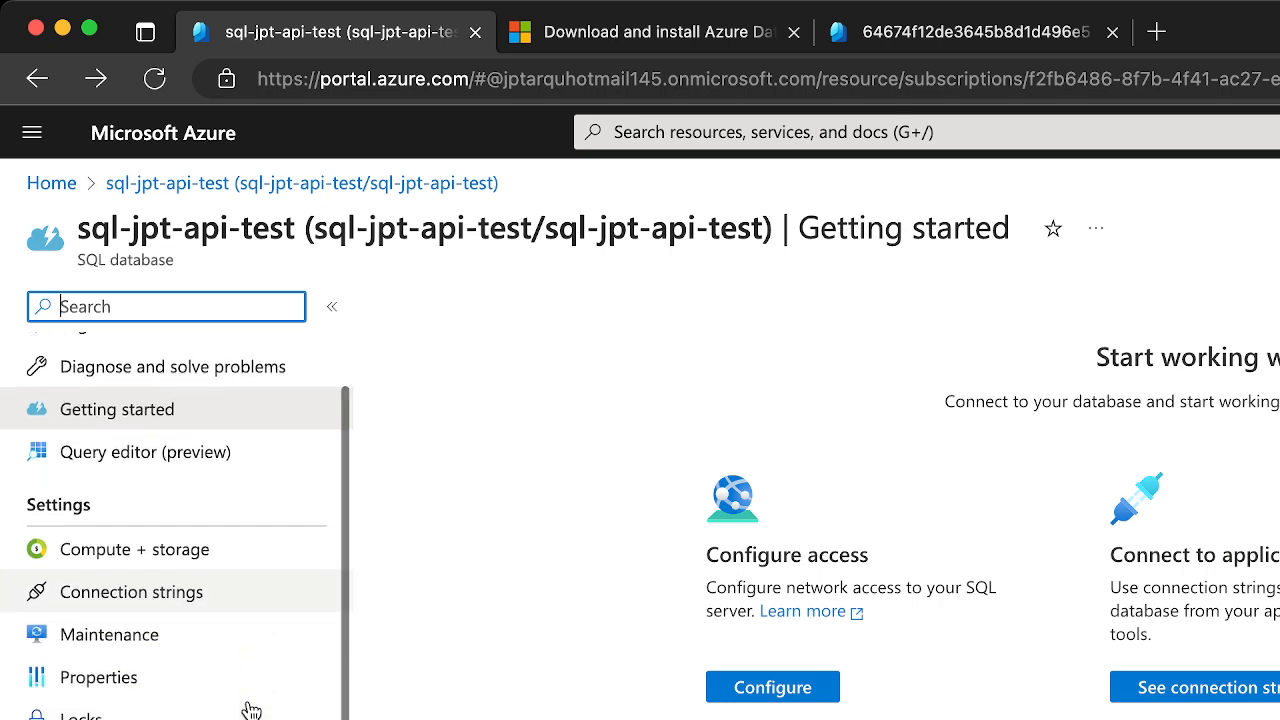
scroll(251, 710, down, 10)
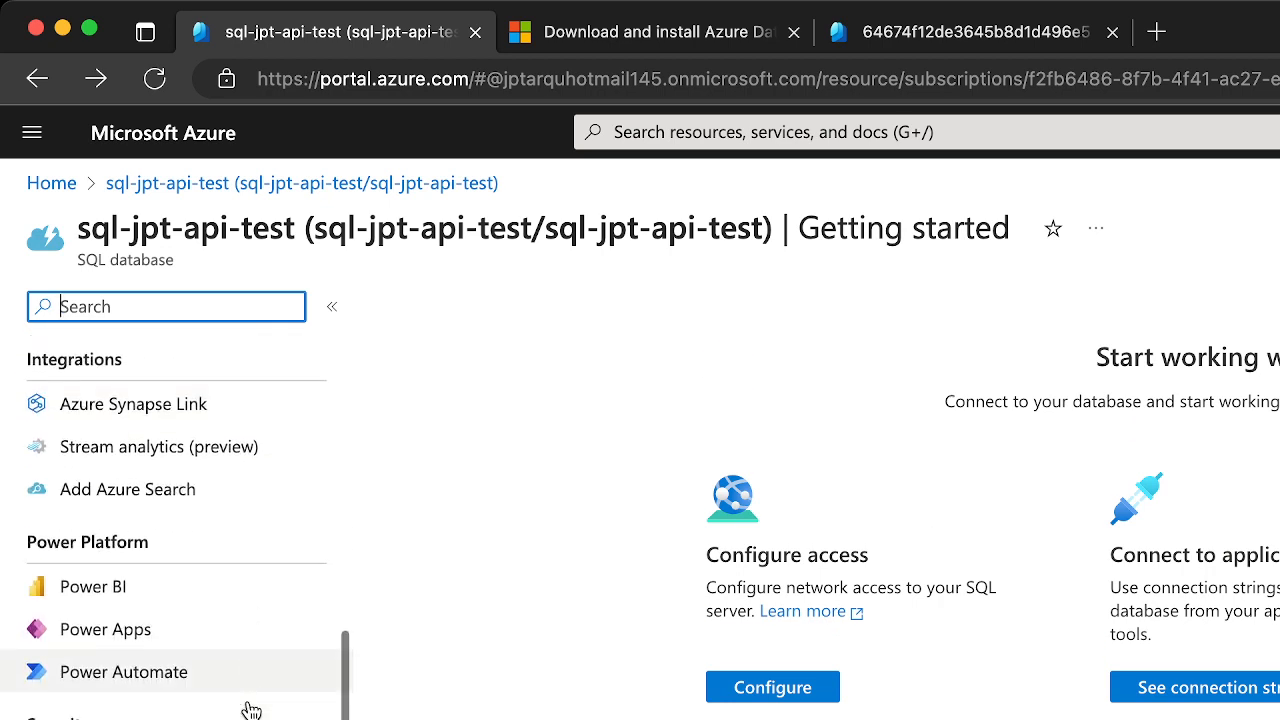
scroll(251, 710, down, 8)
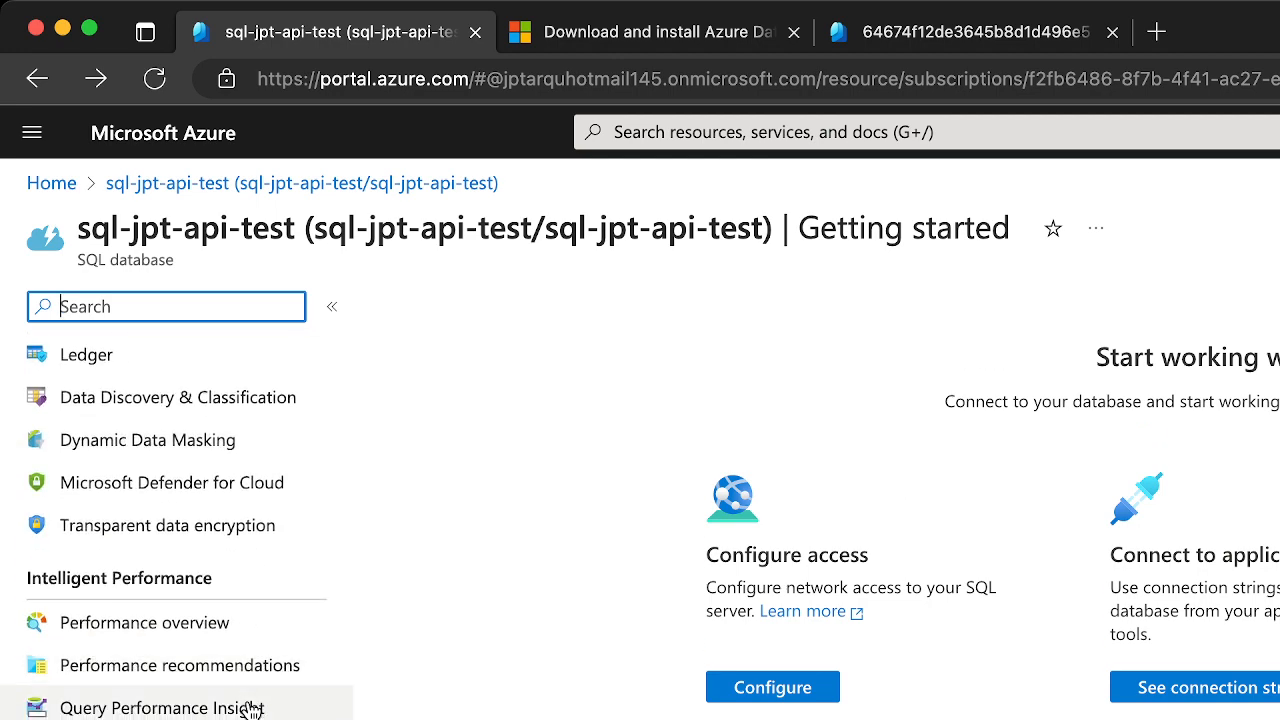
scroll(251, 706, down, 1)
scroll(251, 706, up, 20)
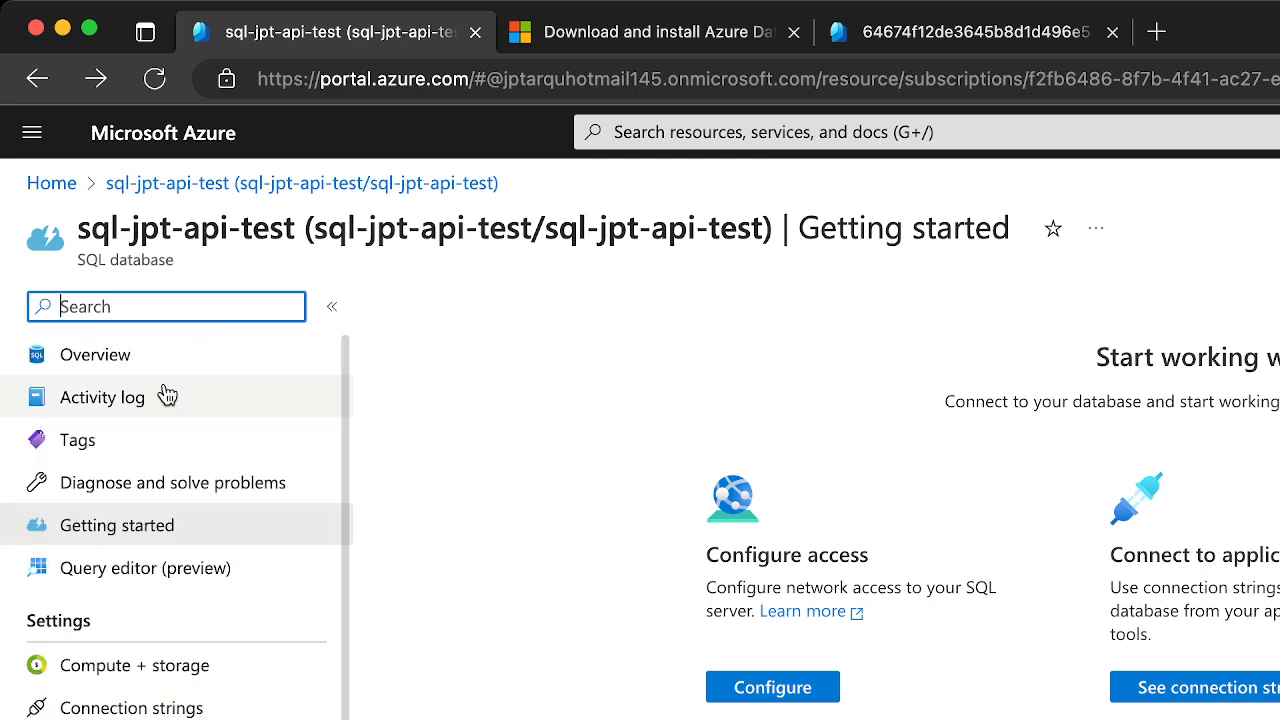
click(129, 355)
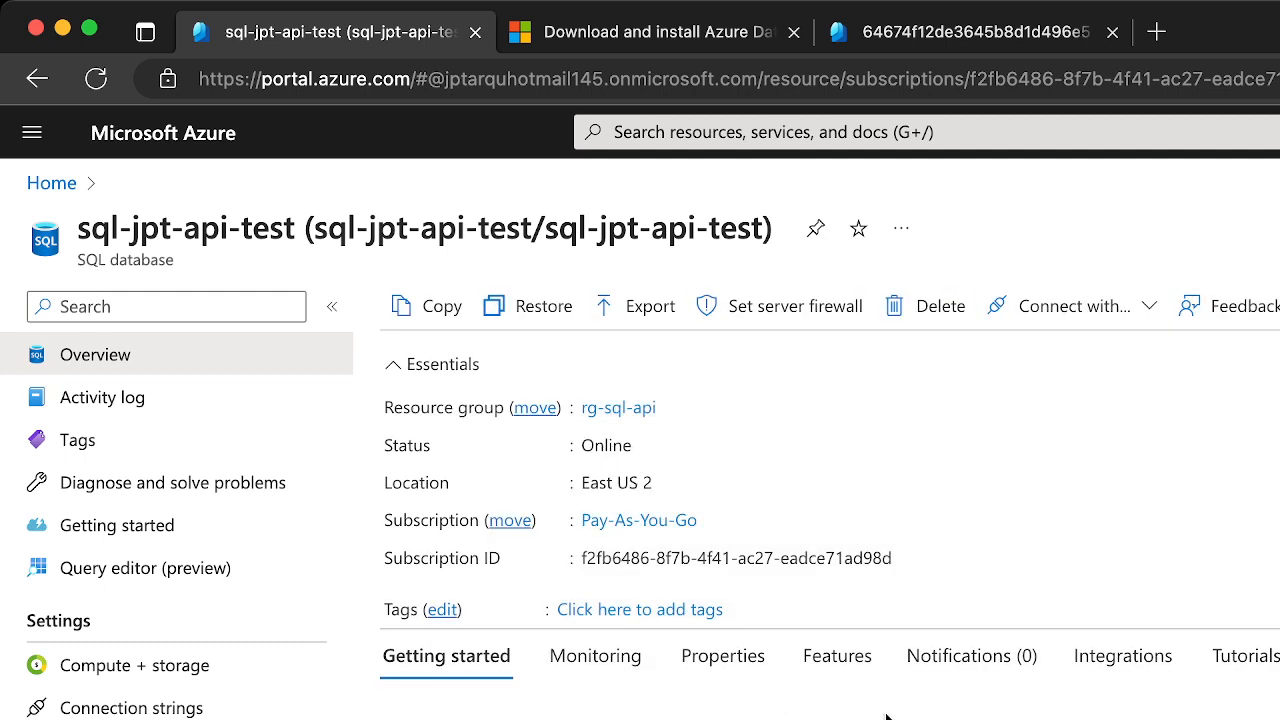
Review the tutorials offered for the SQL database
click(1258, 660)
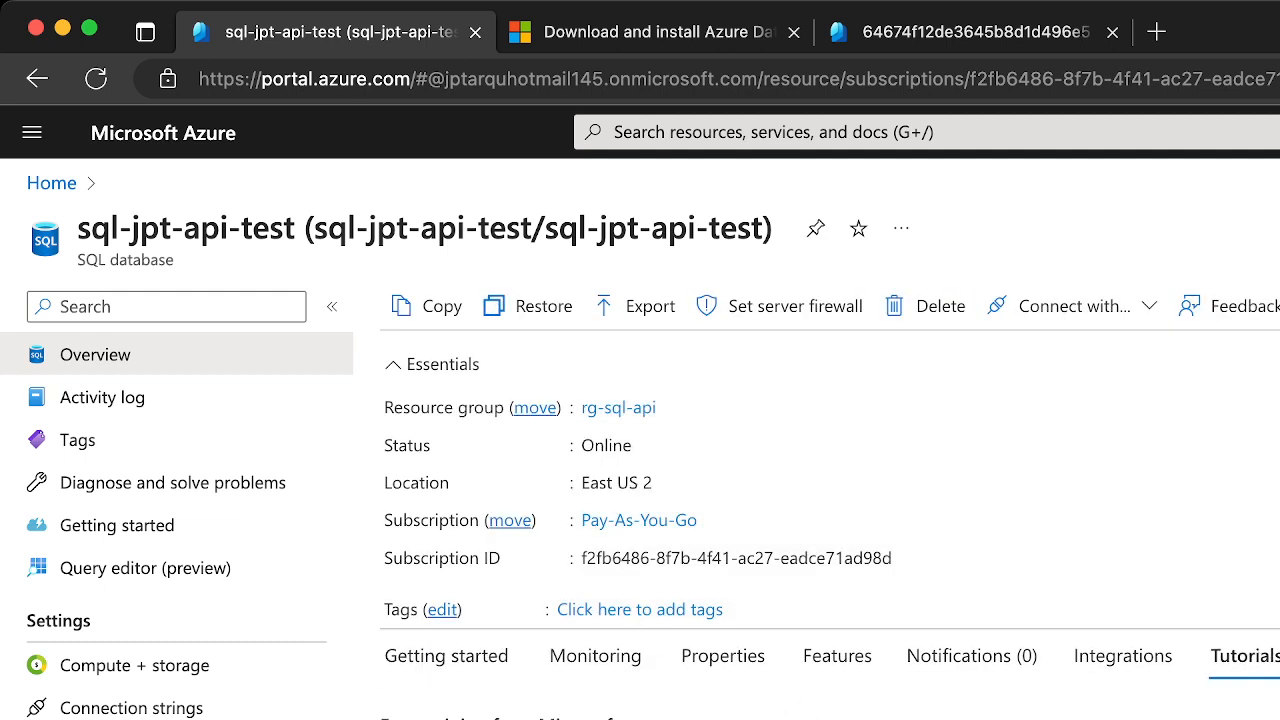
scroll(830, 520, down, 5)
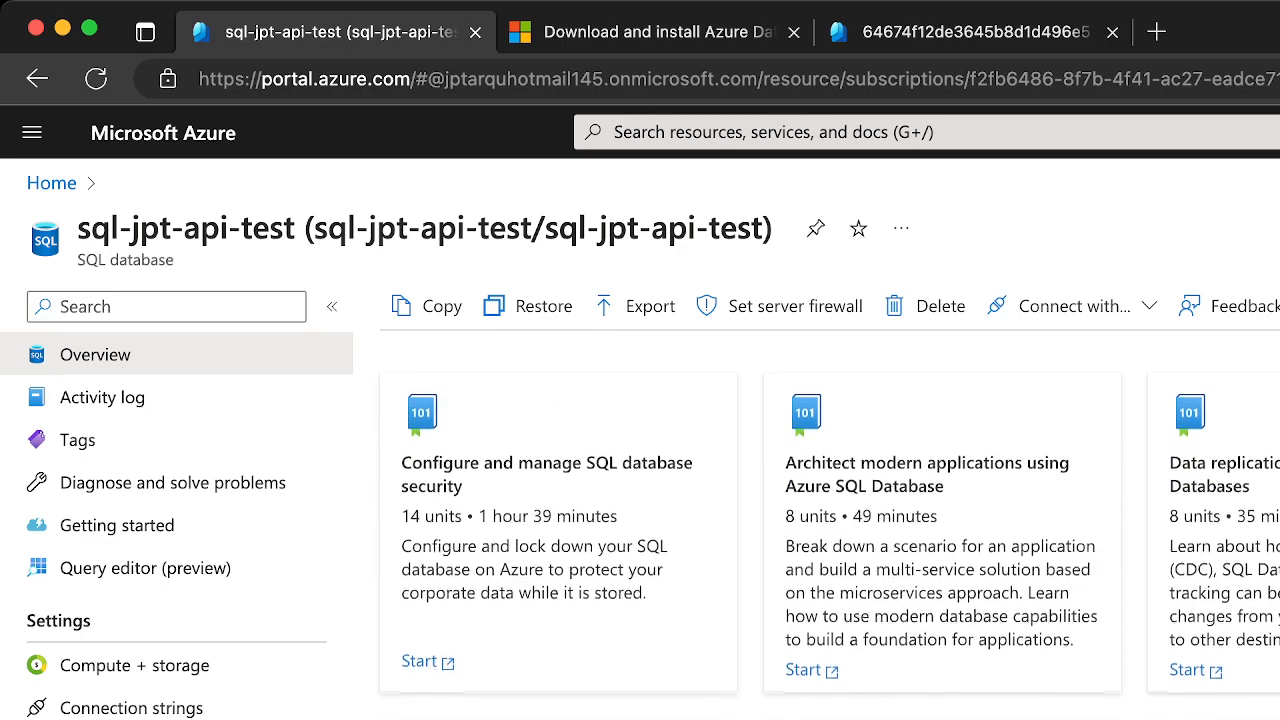
scroll(830, 520, down, 4)
scroll(830, 520, up, 8)
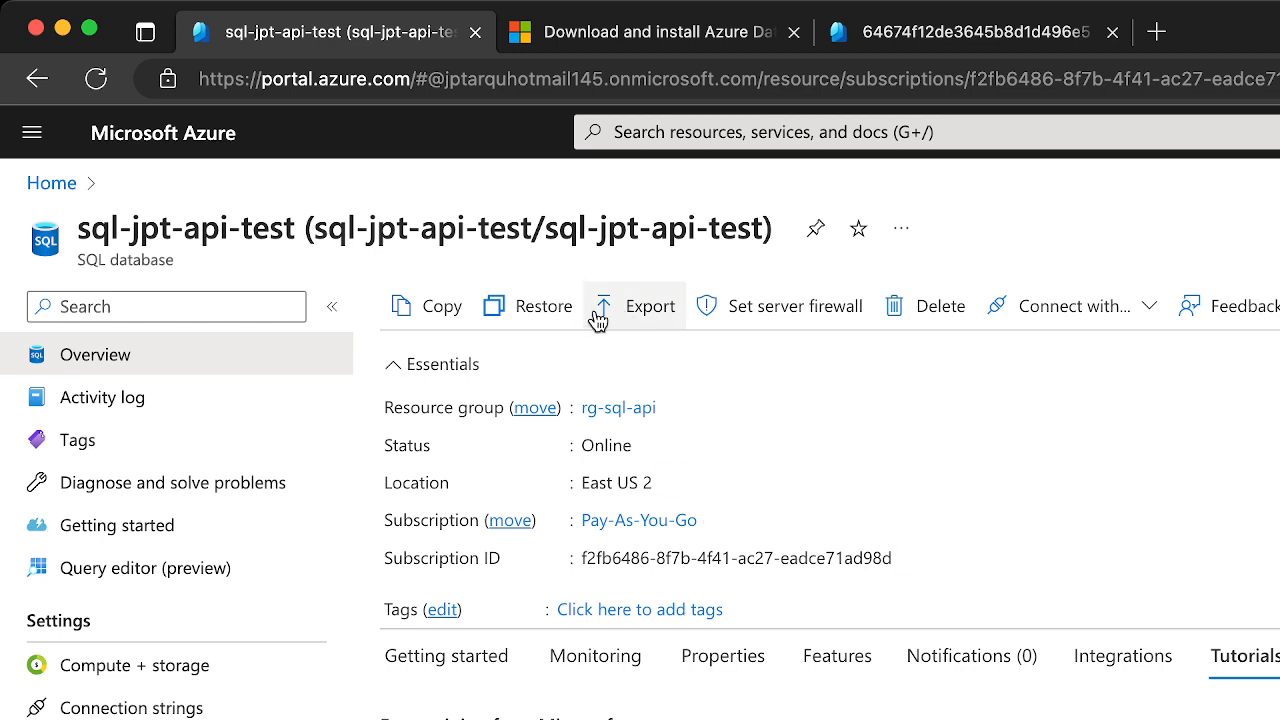
Open the restore form for the sql-jpt-api-test database, review its source and database details, and leave without restoring
click(517, 325)
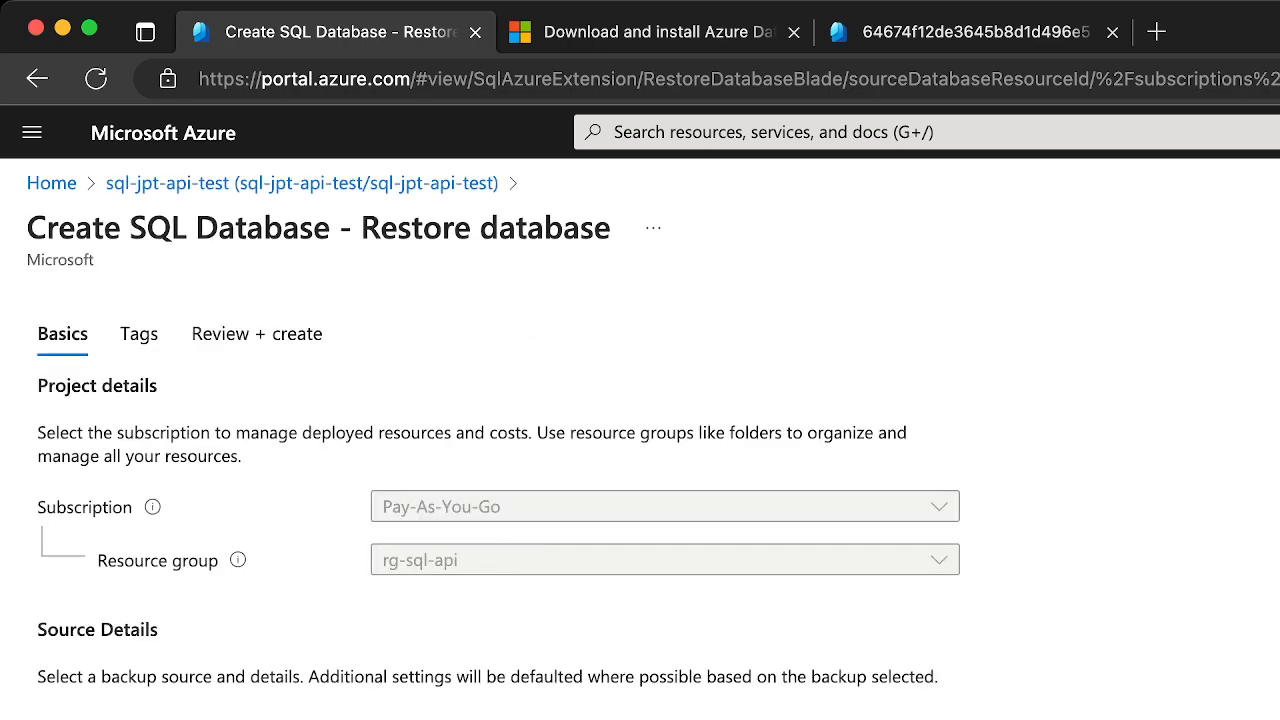
scroll(498, 500, down, 4)
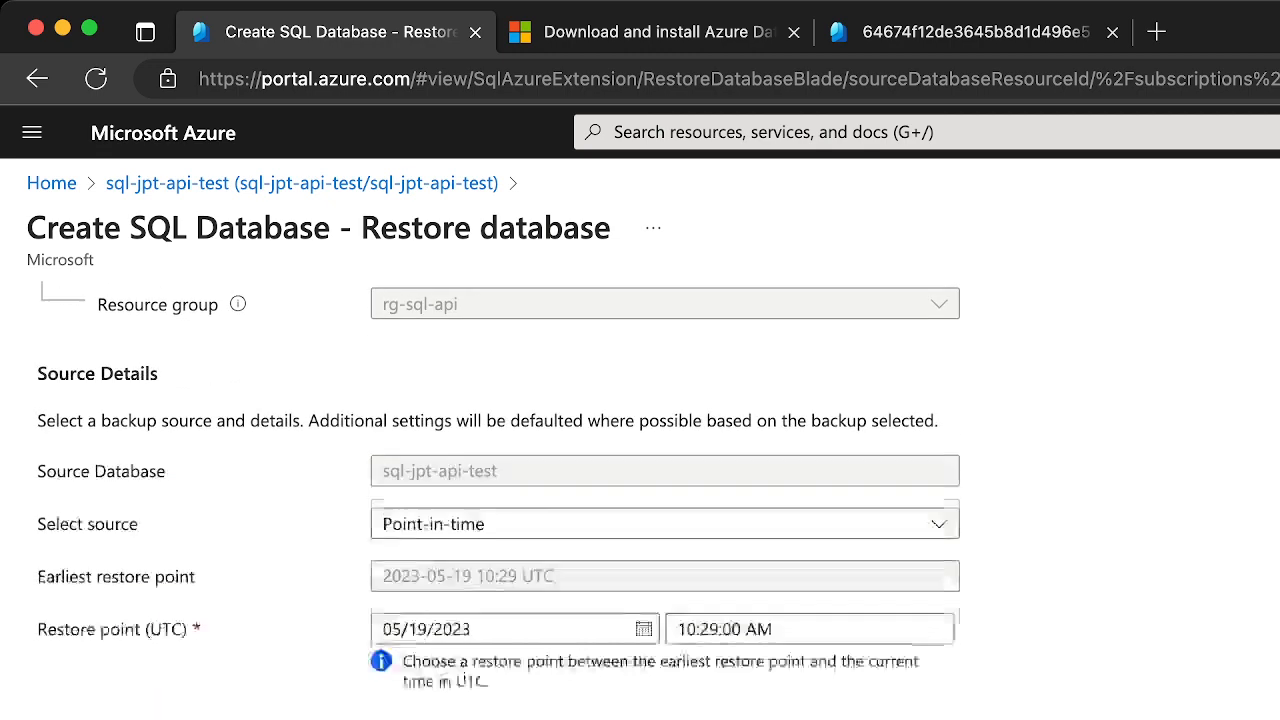
scroll(498, 500, down, 3)
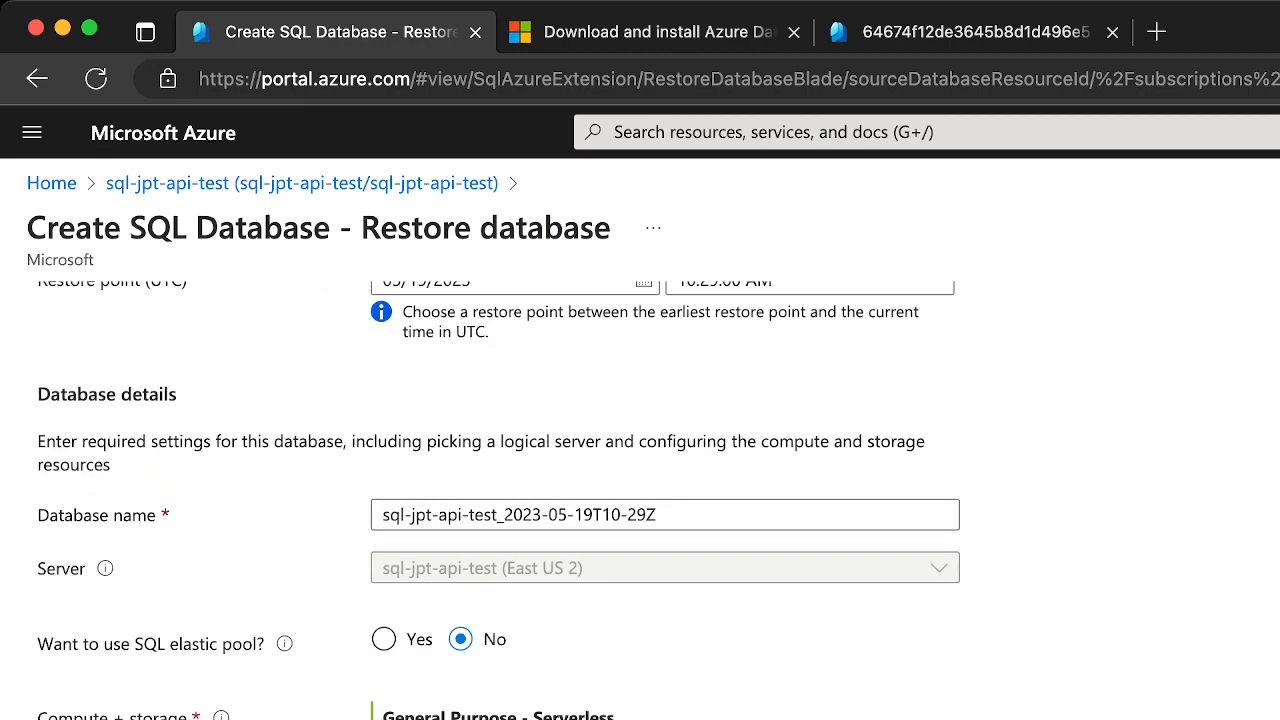
scroll(498, 500, up, 6)
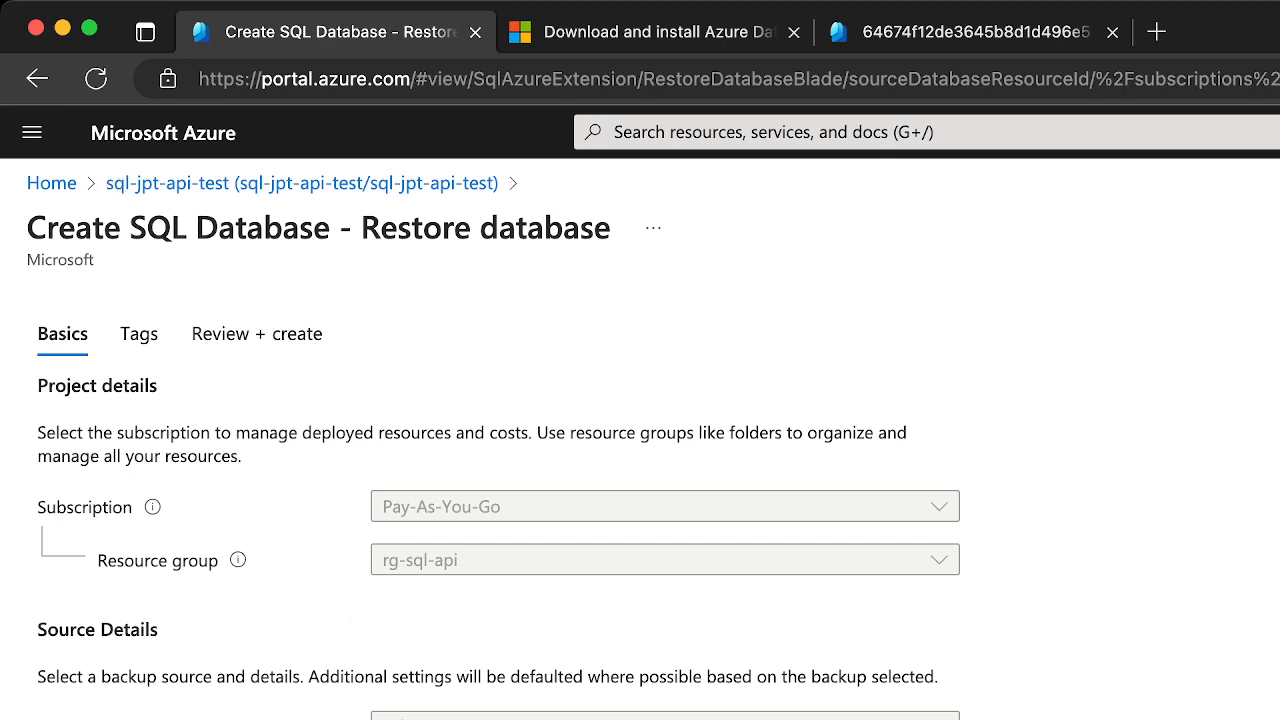
click(1279, 228)
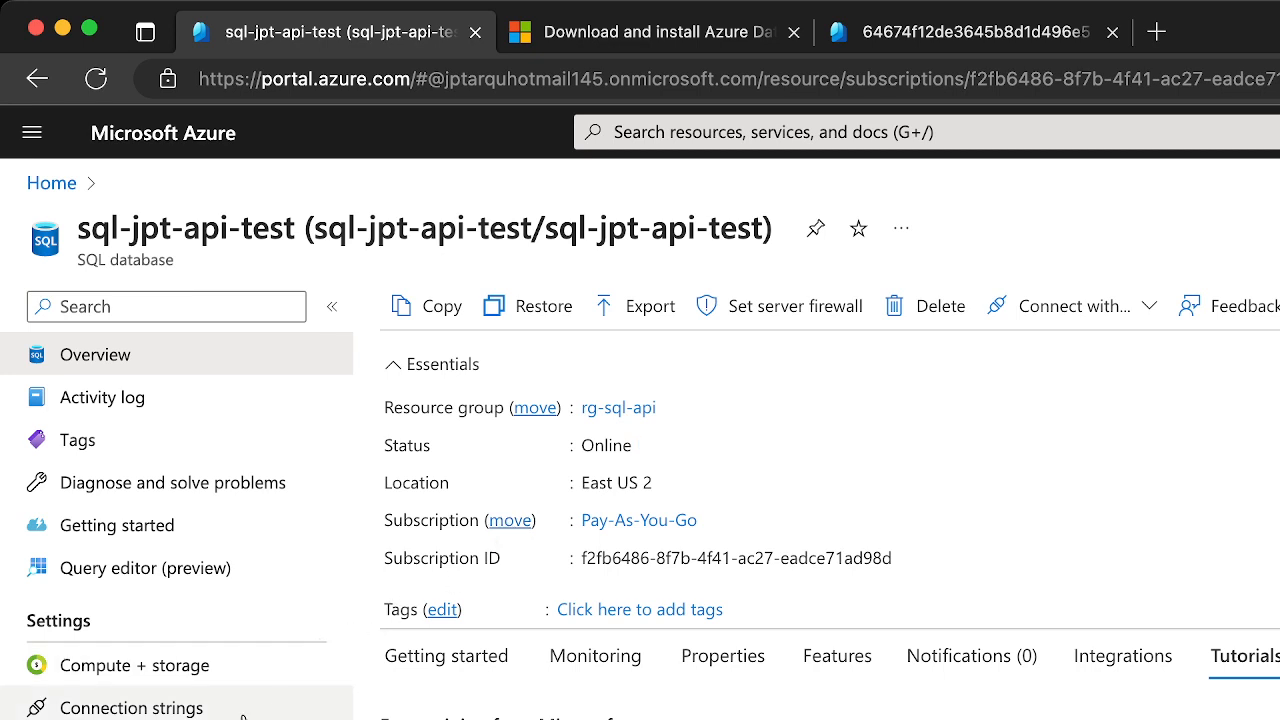
View the database's maintenance settings, look through the remaining integration and security options, and return to the overview
click(117, 719)
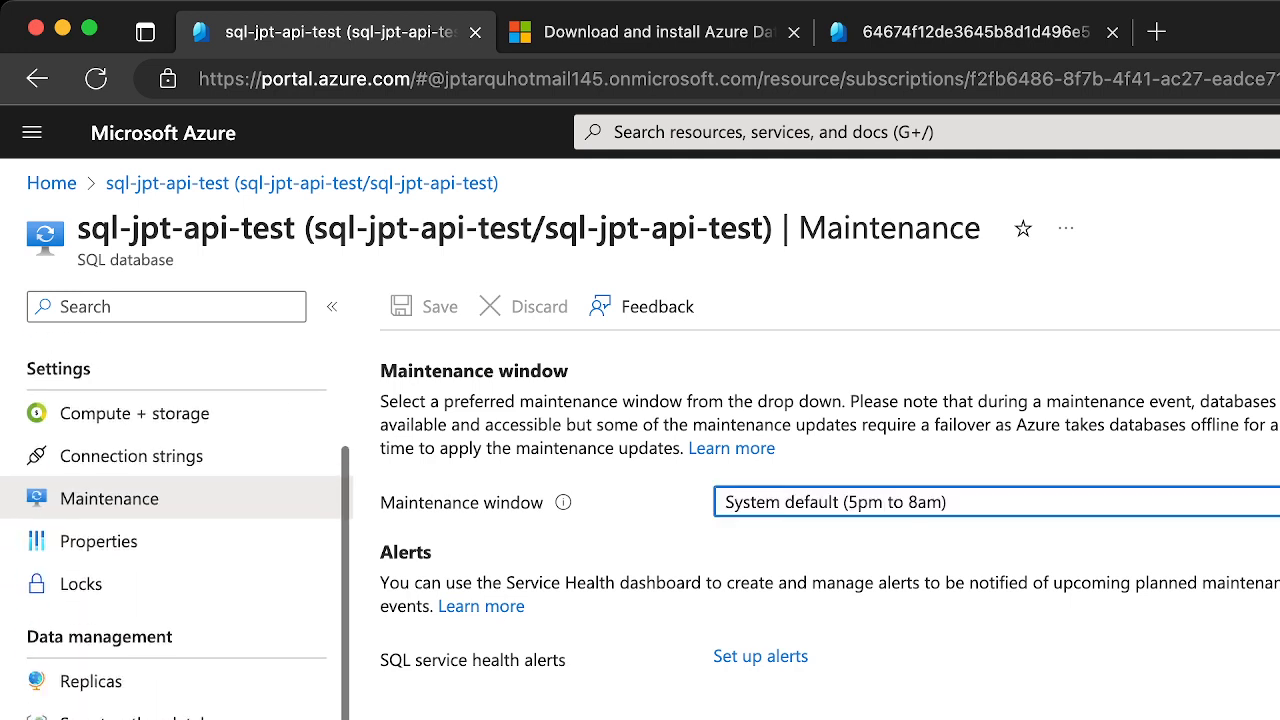
scroll(176, 525, down, 2)
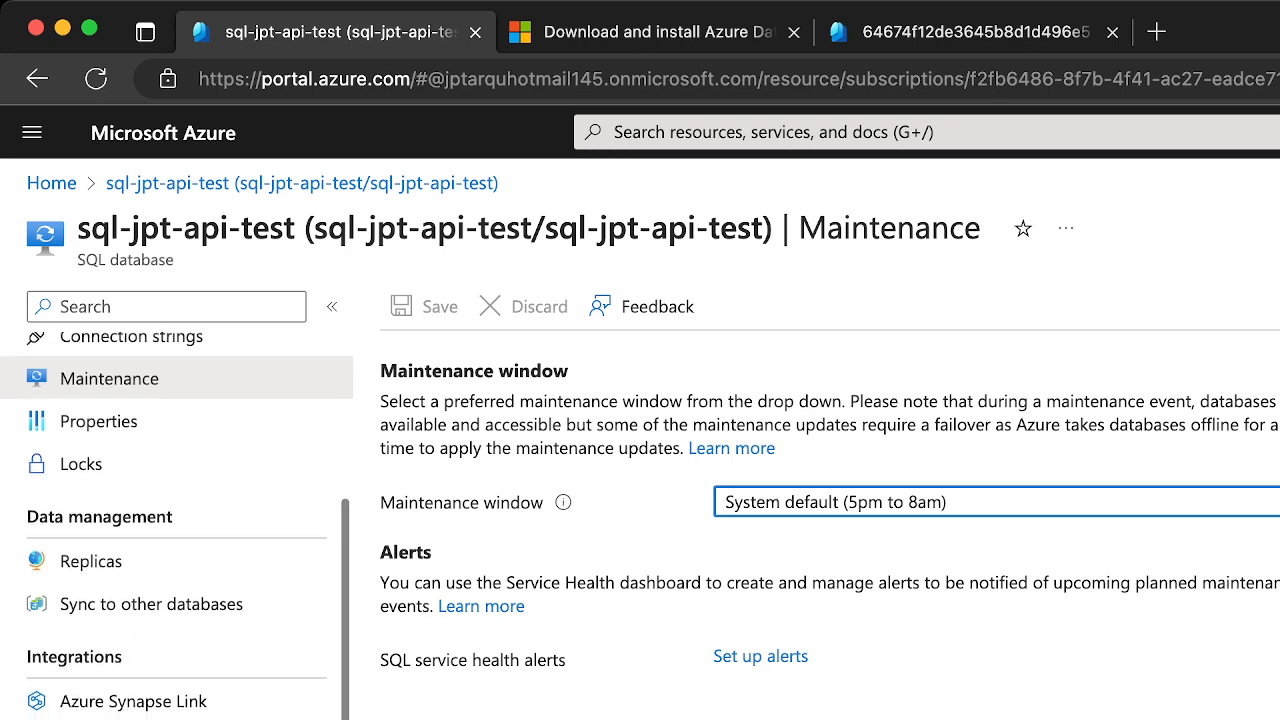
scroll(176, 525, down, 5)
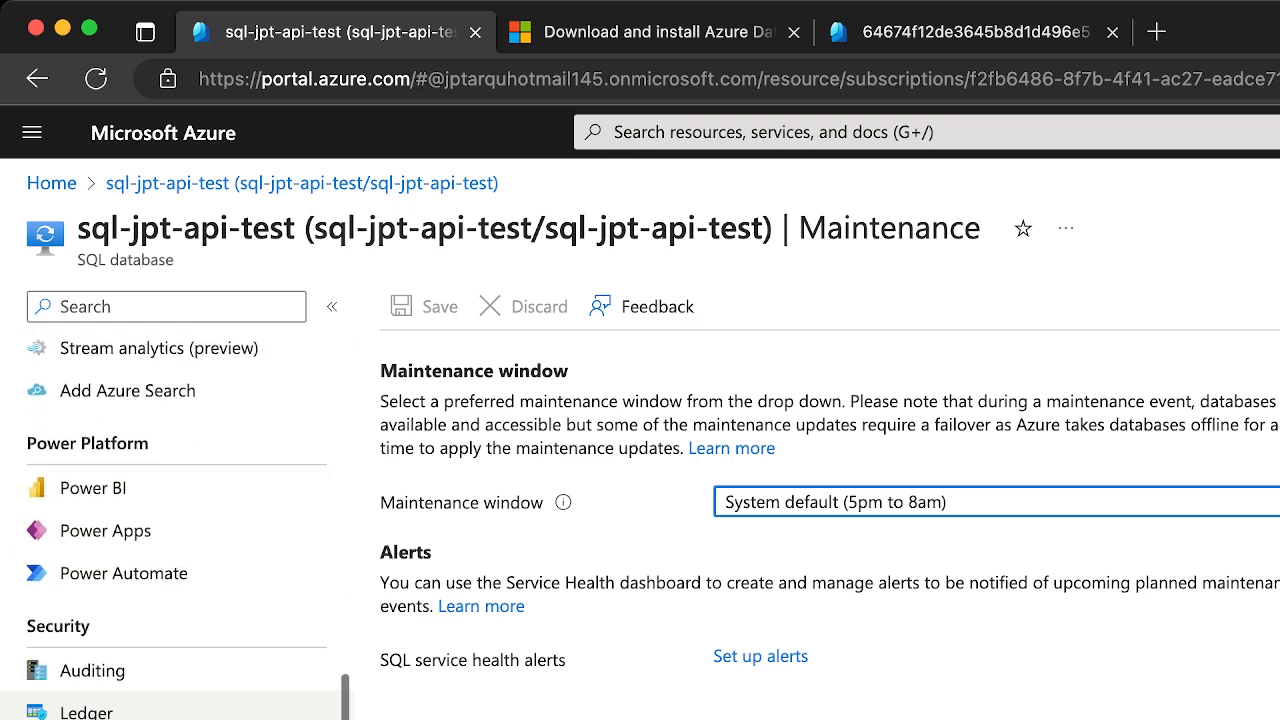
scroll(176, 525, down, 1)
scroll(176, 525, down, 1)
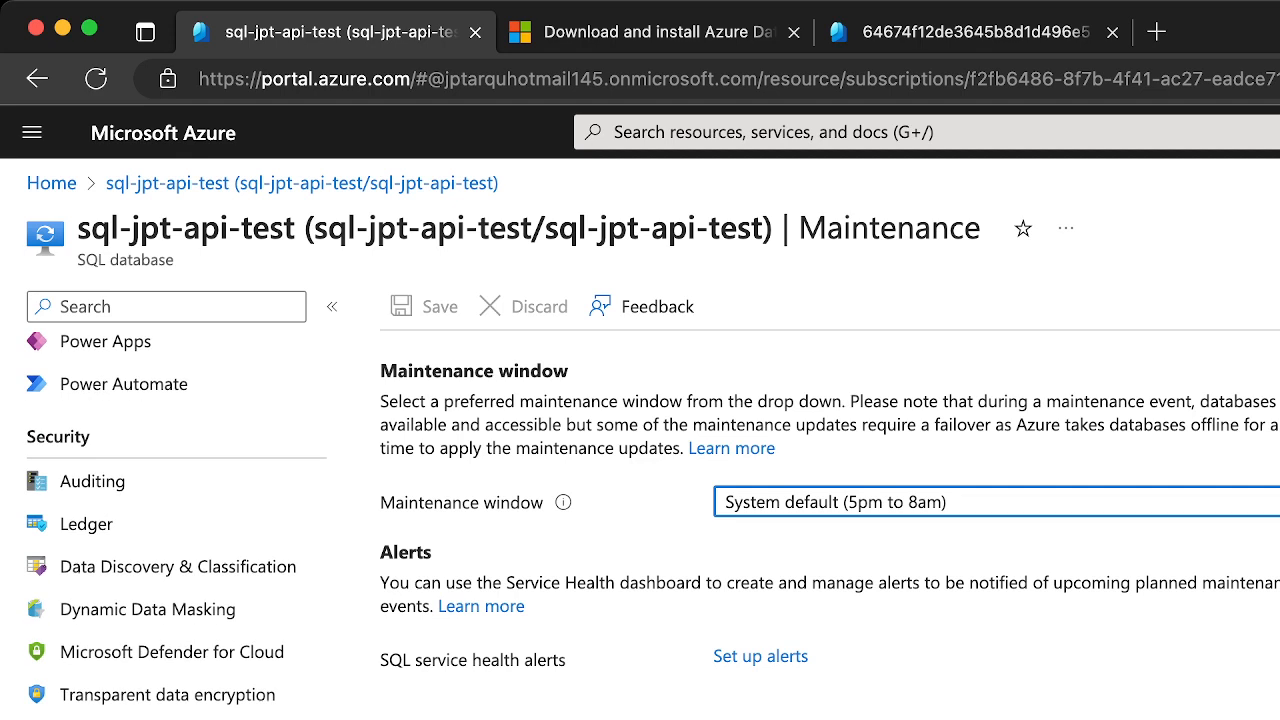
scroll(176, 525, up, 15)
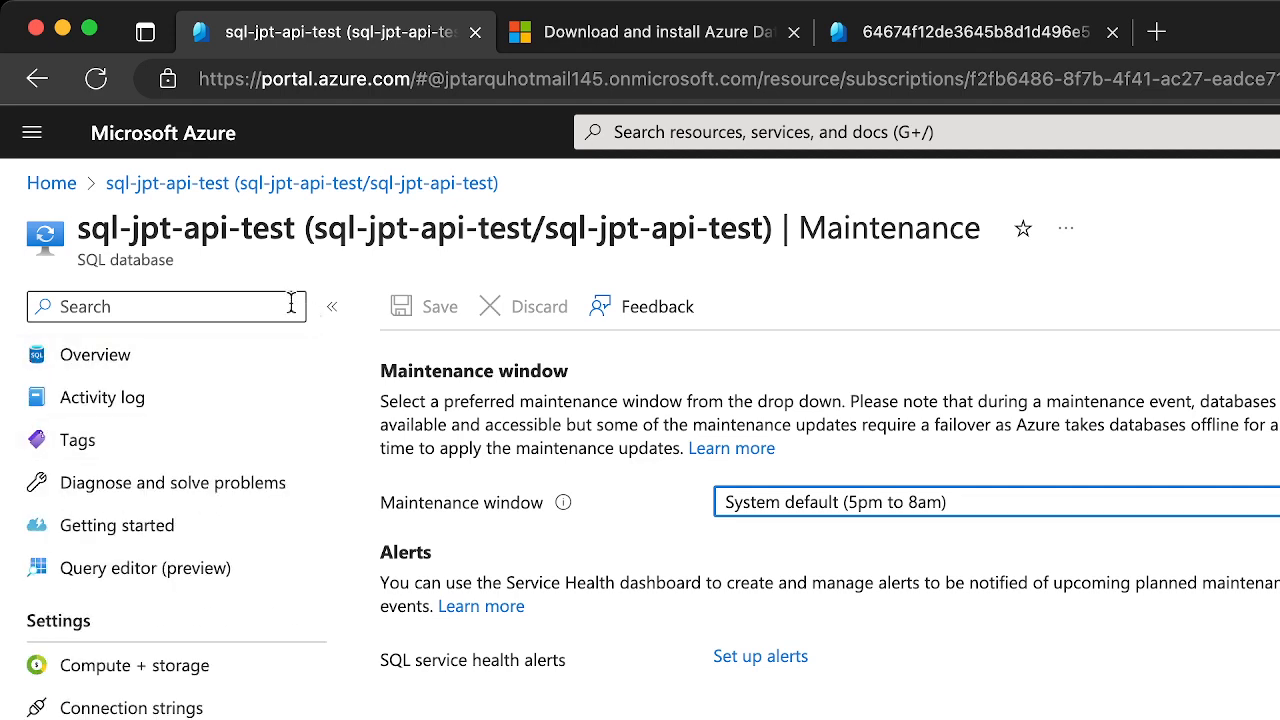
click(200, 358)
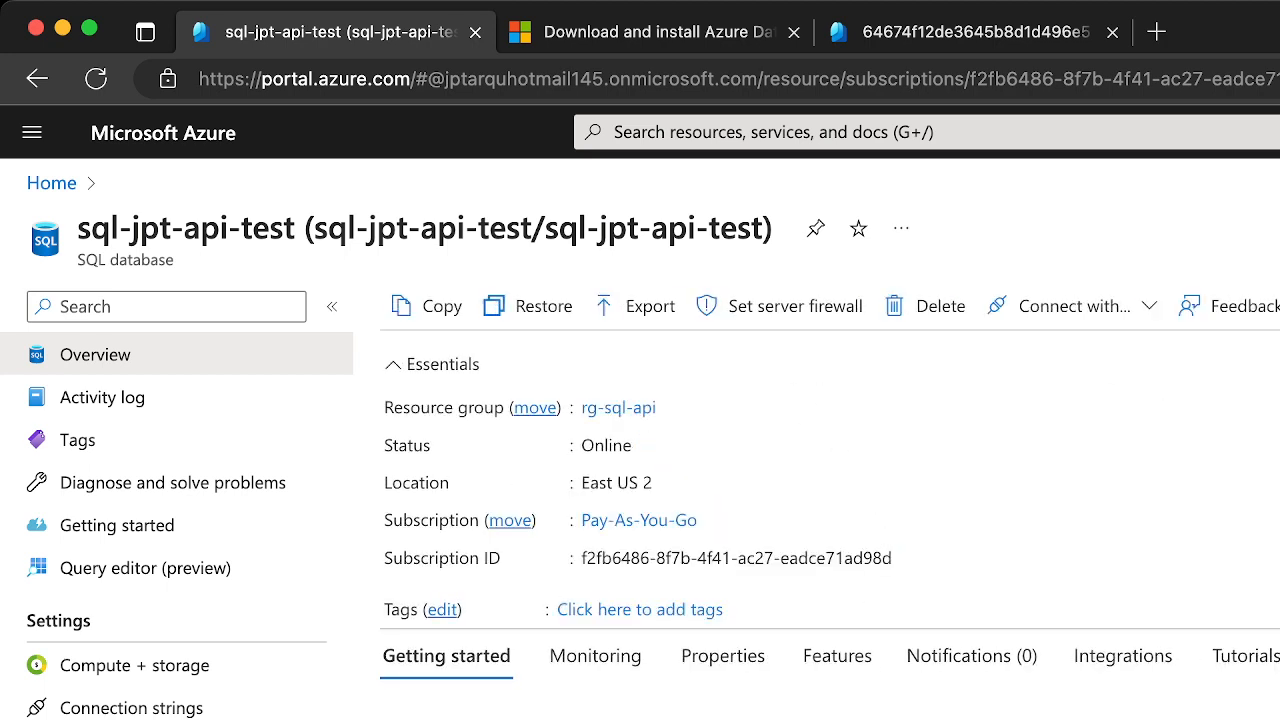
Open the sql-jpt-api-test server's import database form, review its private link and backup storage options, and leave without importing
click(1279, 408)
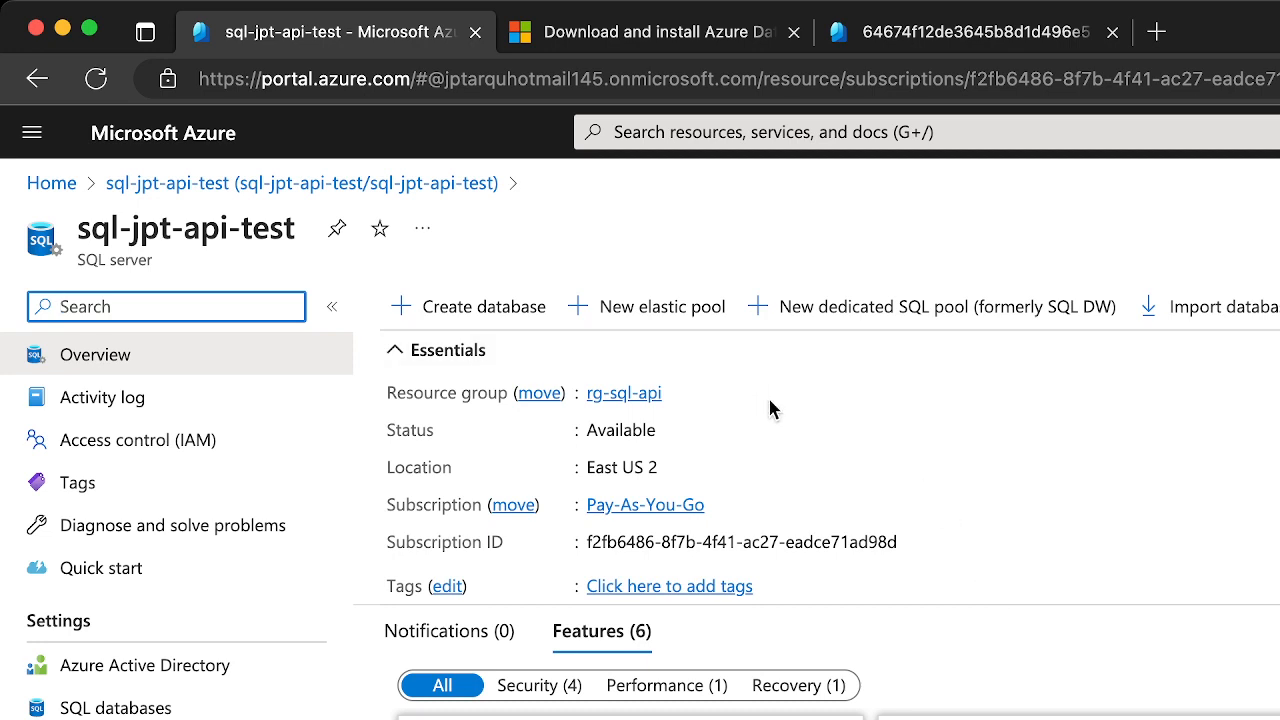
click(1200, 316)
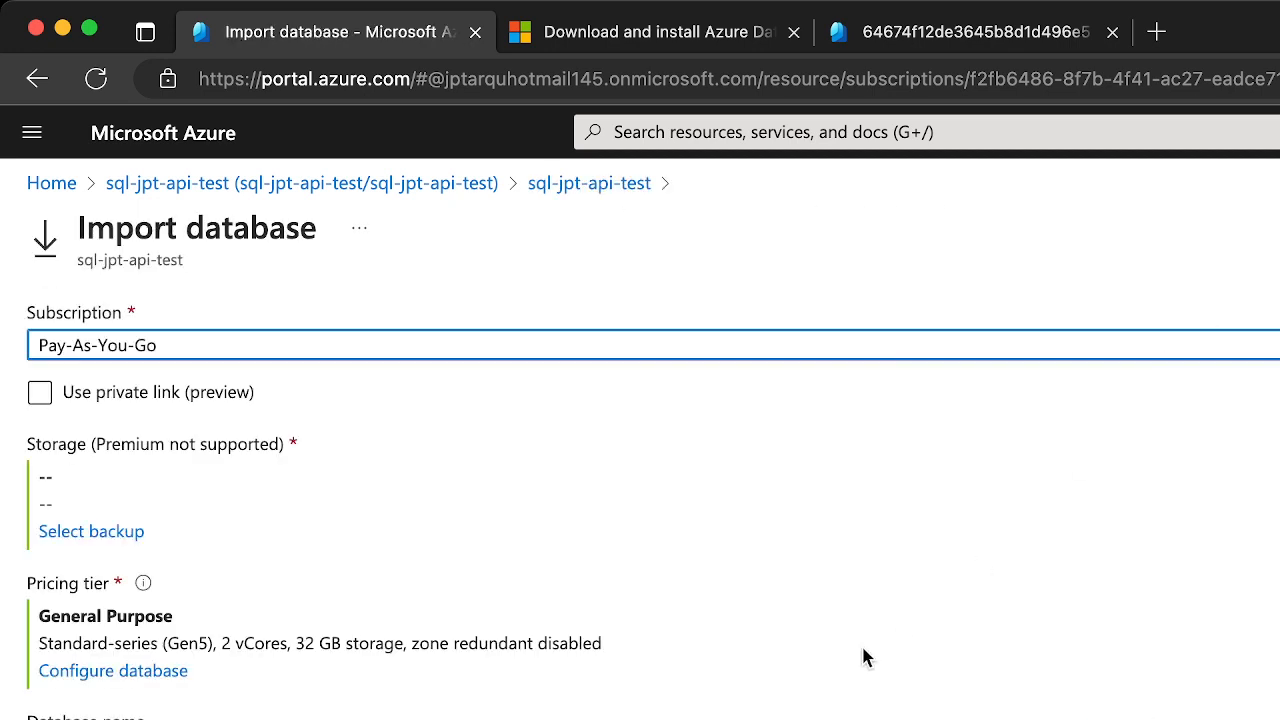
click(121, 393)
click(91, 396)
click(91, 531)
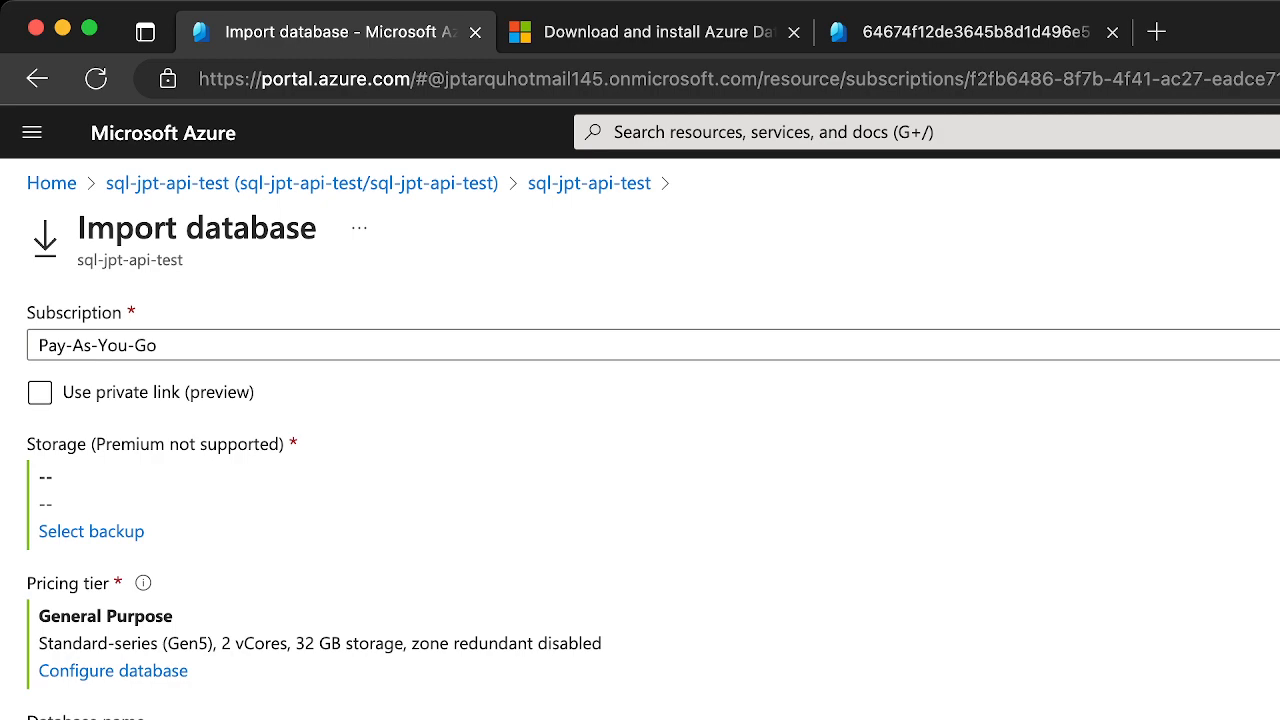
click(1279, 228)
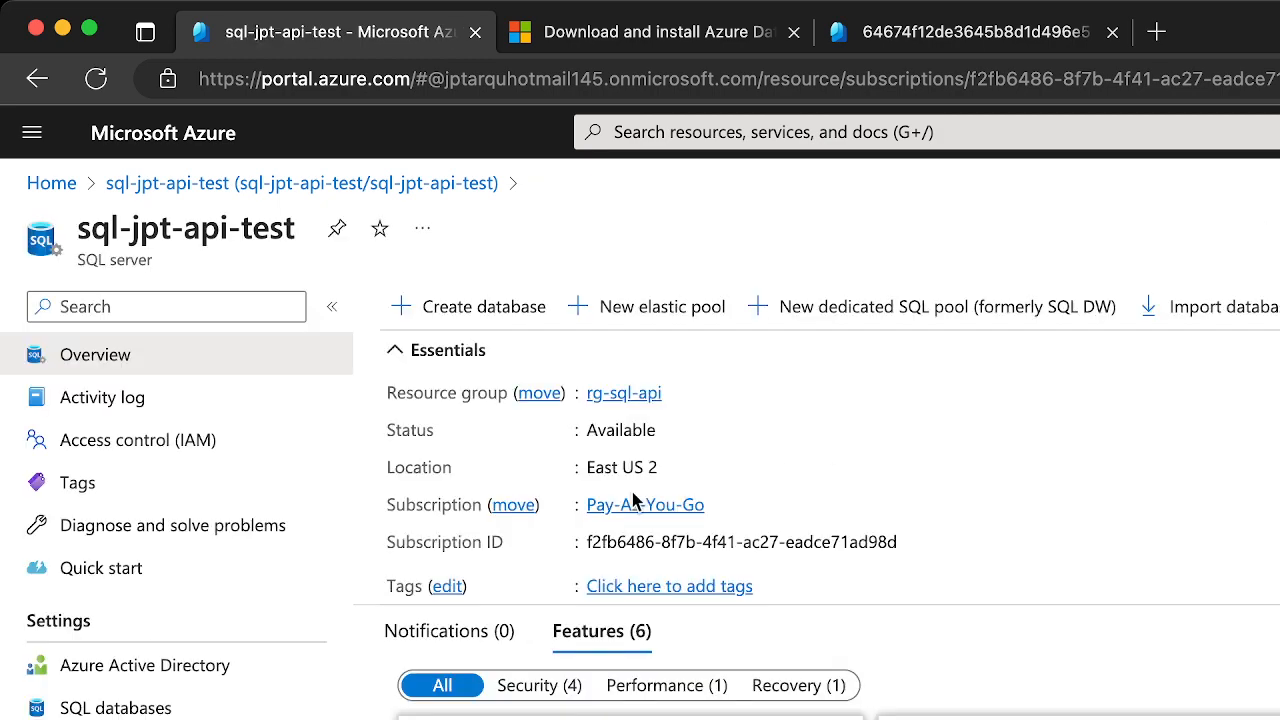
Review the SQL server's quick start resources and open the sql-jpt-api-test database from the server's database list
click(252, 568)
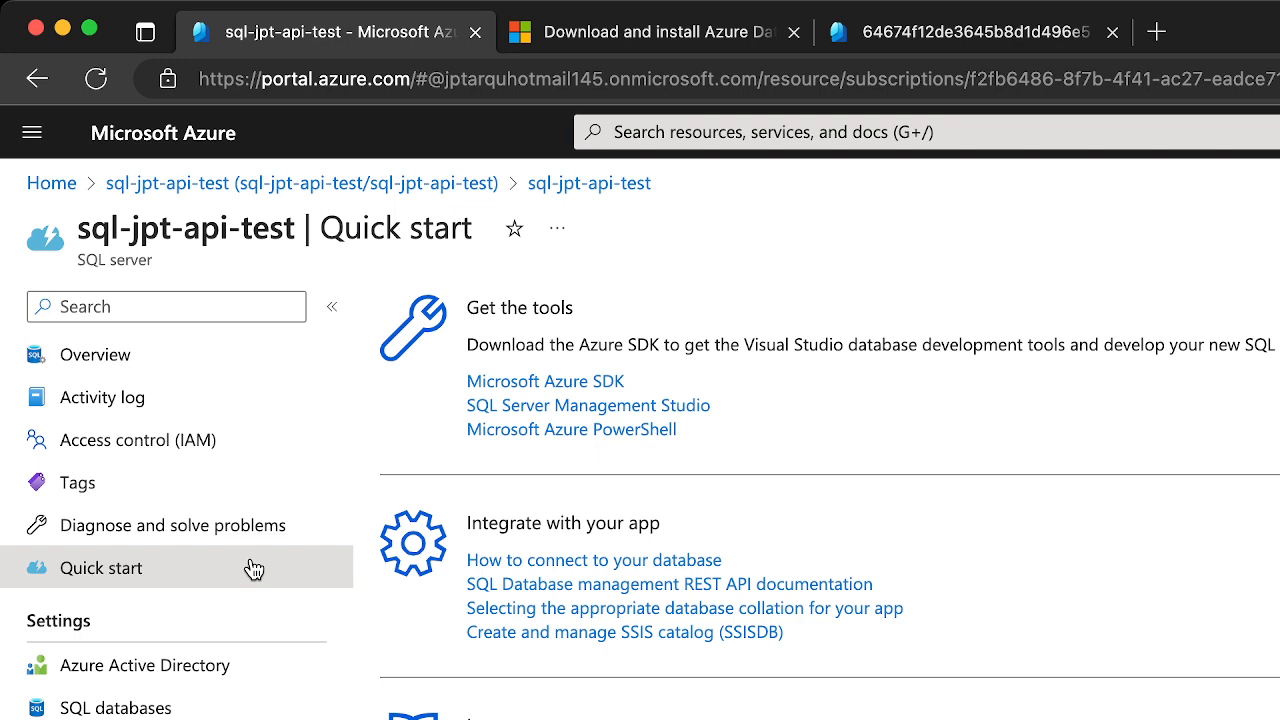
scroll(253, 568, down, 5)
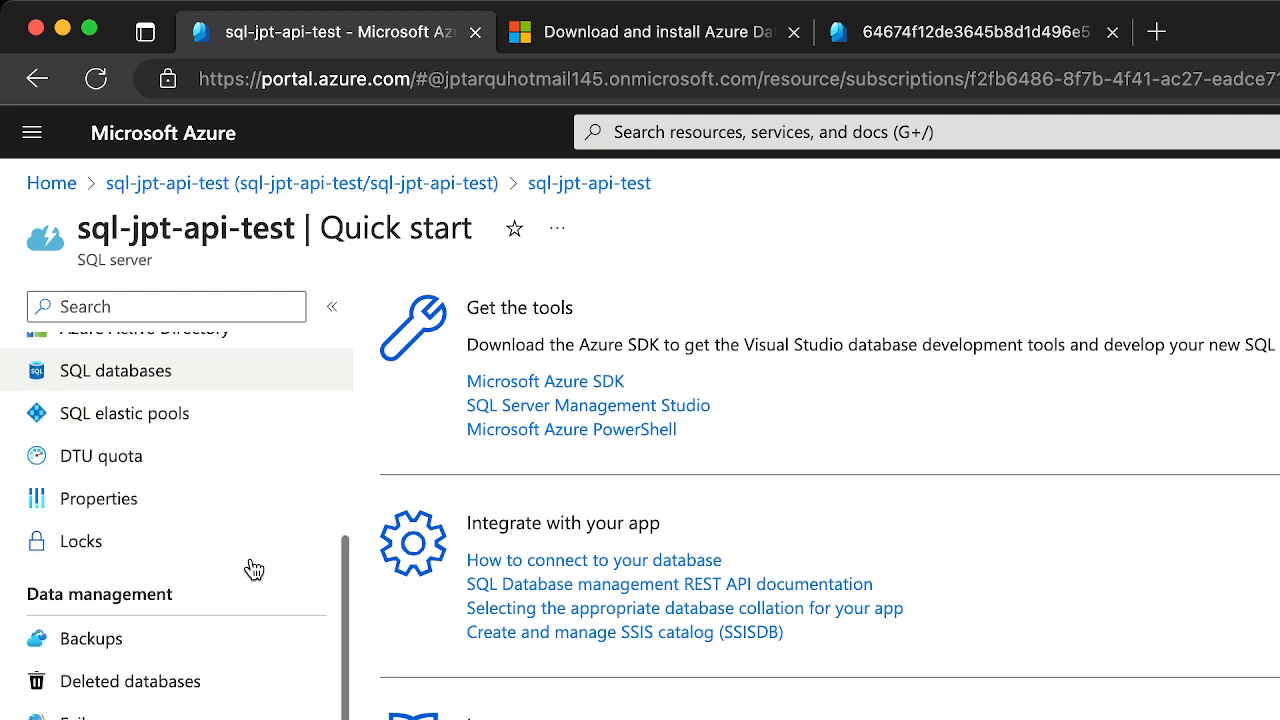
scroll(253, 568, up, 5)
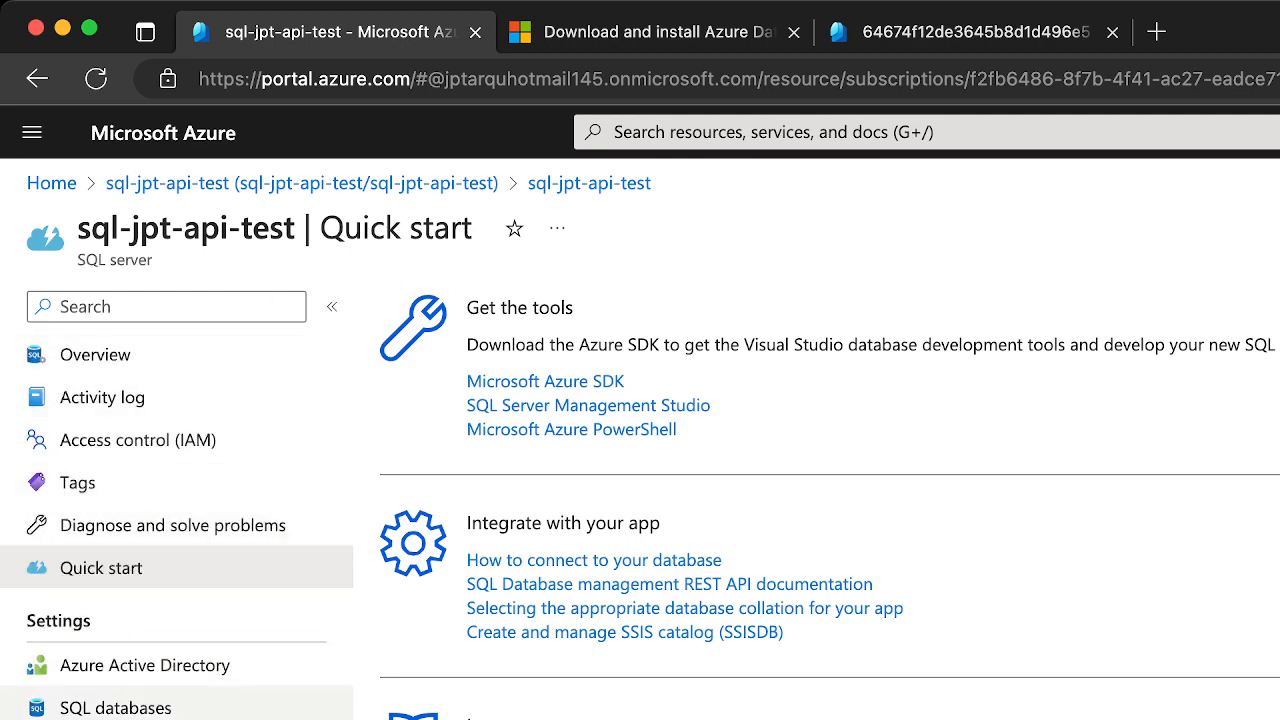
click(125, 706)
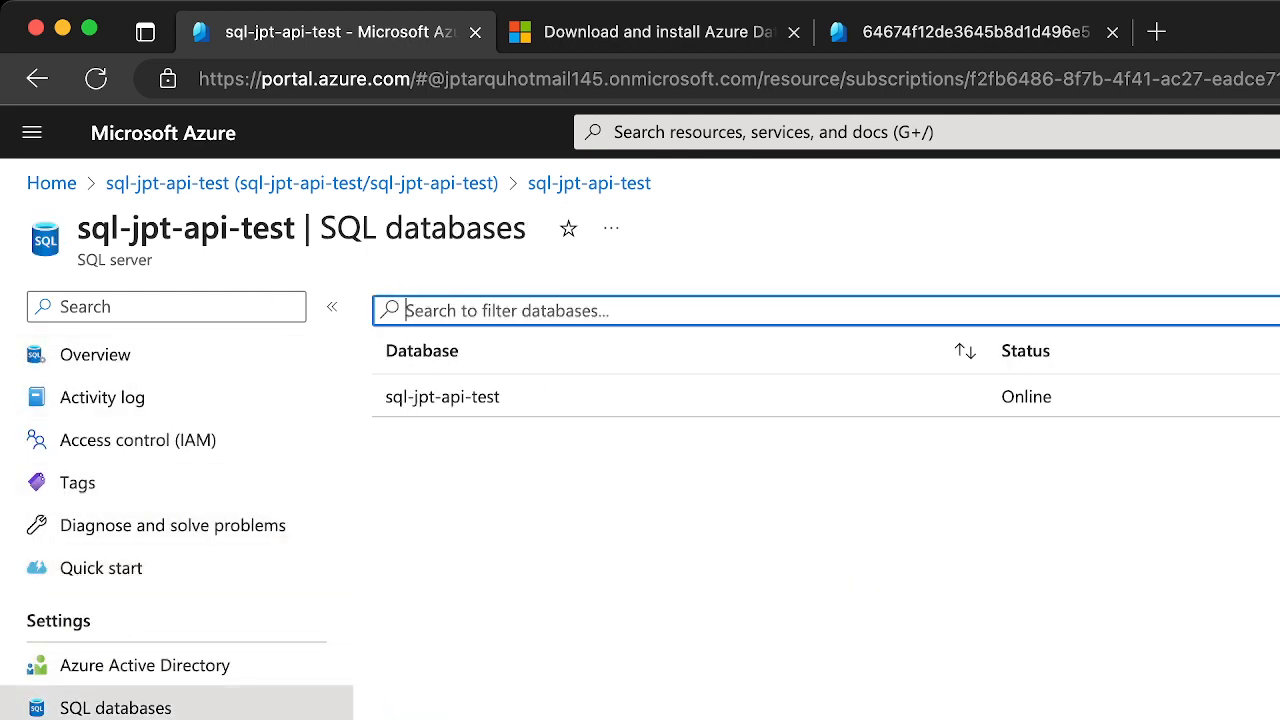
click(443, 400)
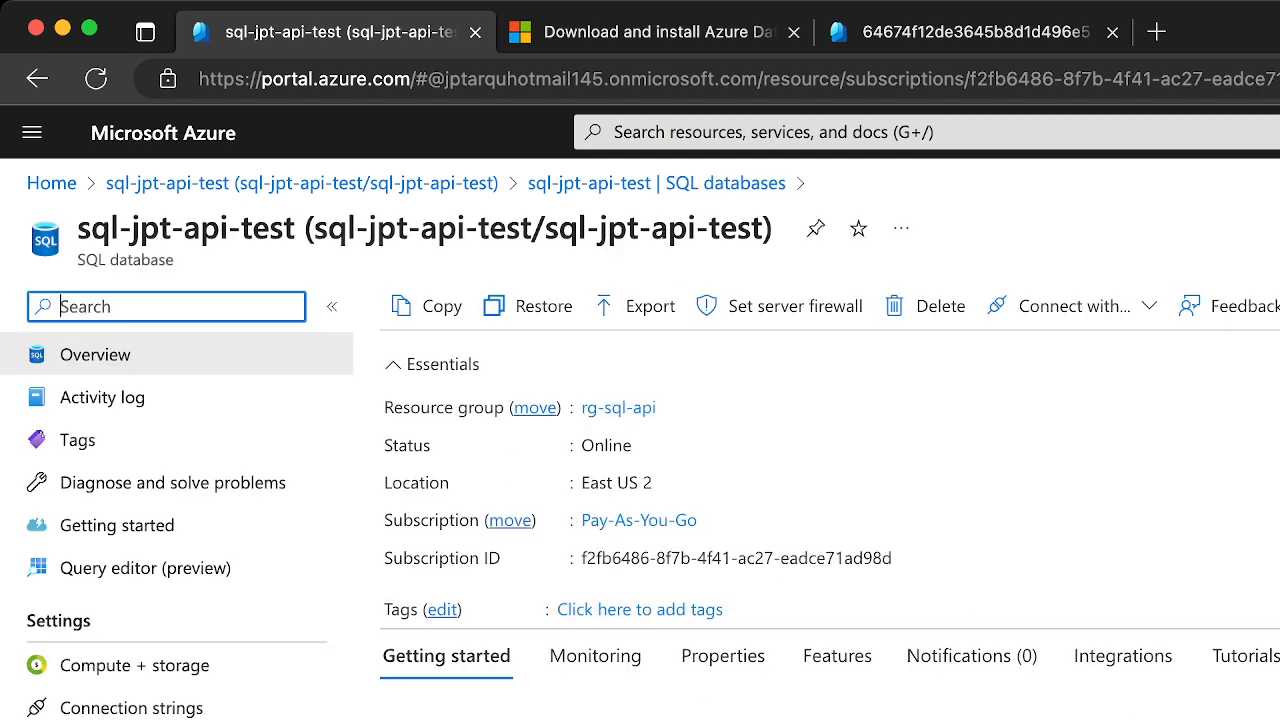
View the query editor's login page, look through the database's security and performance options, and return to the overview
click(188, 578)
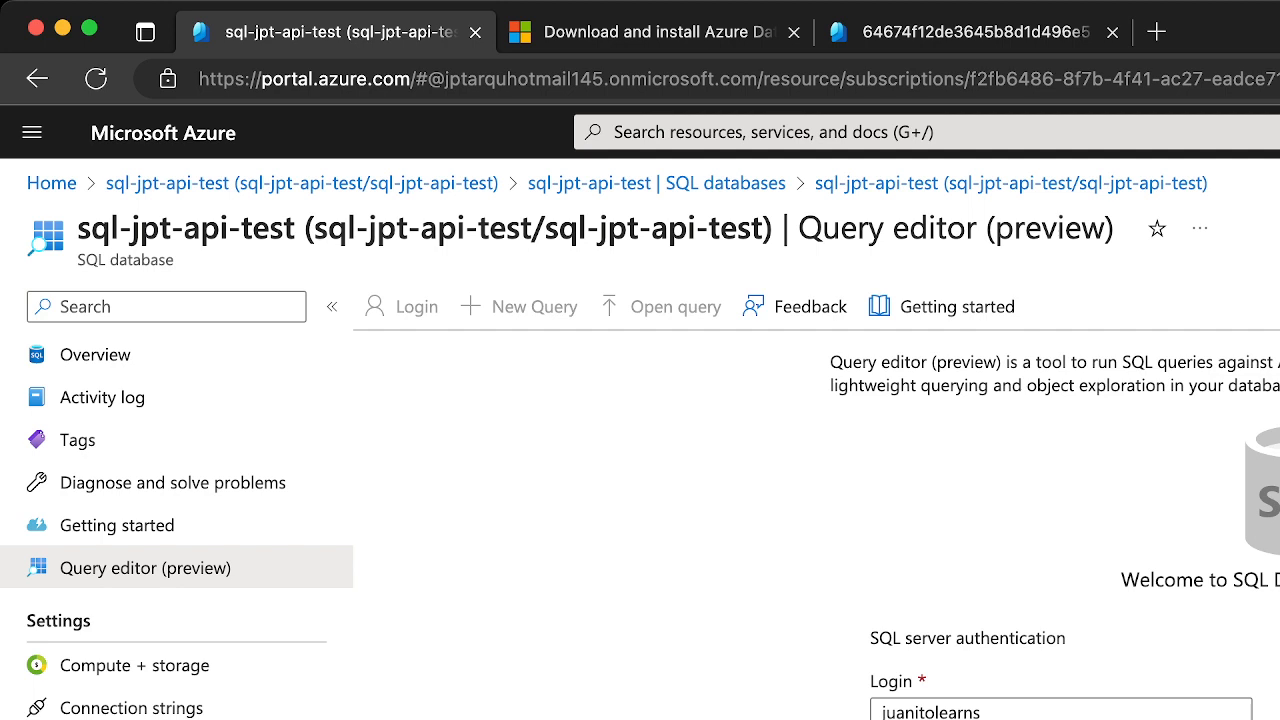
scroll(178, 716, down, 10)
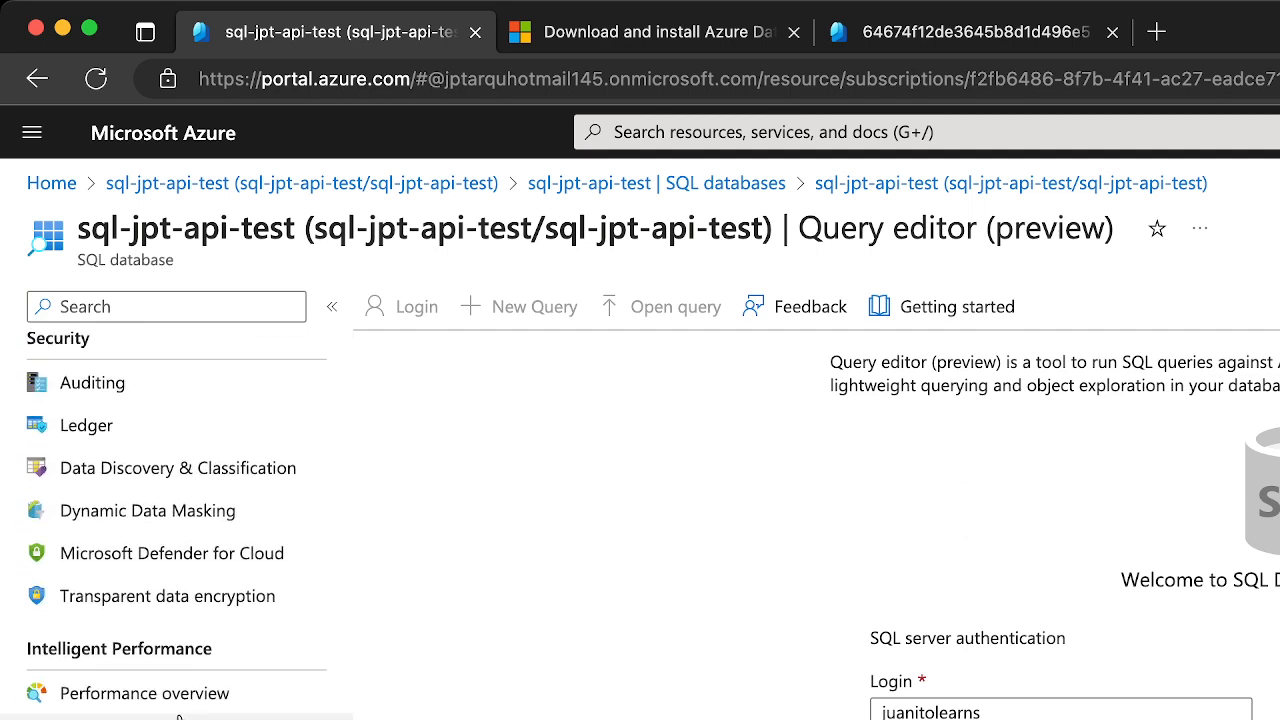
scroll(178, 716, up, 10)
click(113, 368)
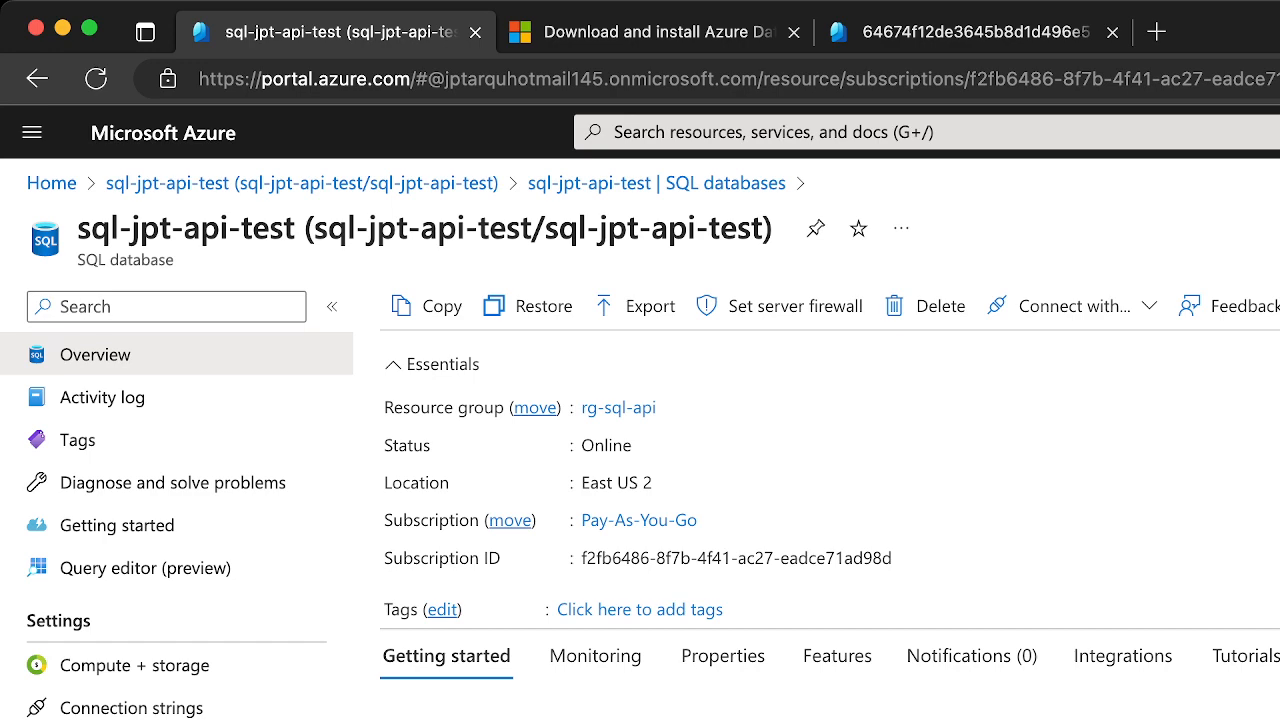
Set the SQL server's public network access to Selected networks, save it, and review the virtual network and firewall settings
click(794, 306)
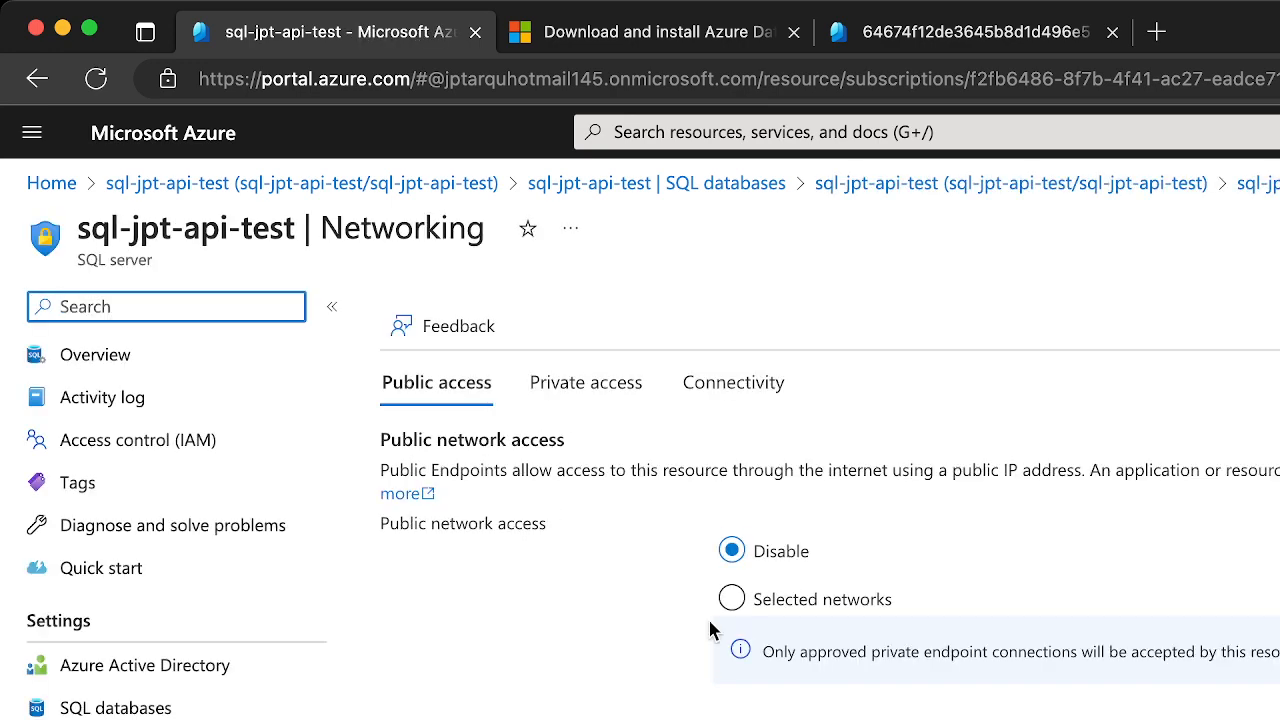
click(750, 600)
scroll(628, 708, down, 3)
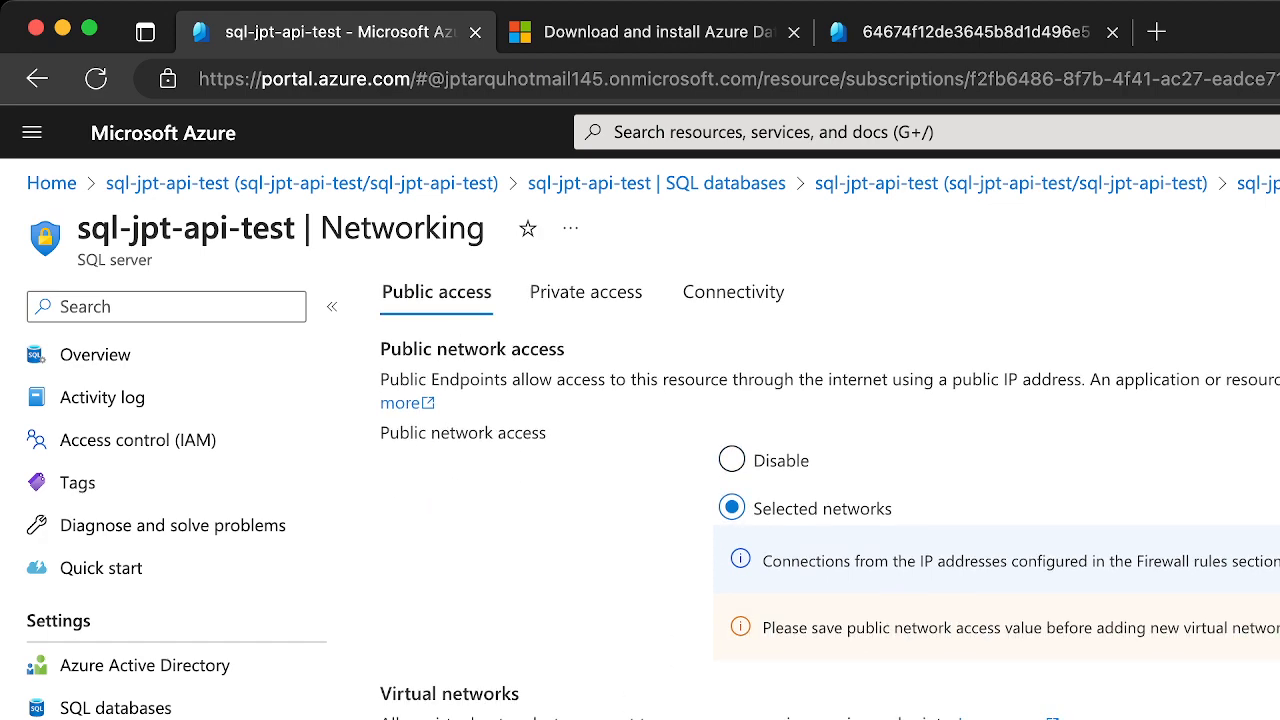
scroll(500, 600, down, 3)
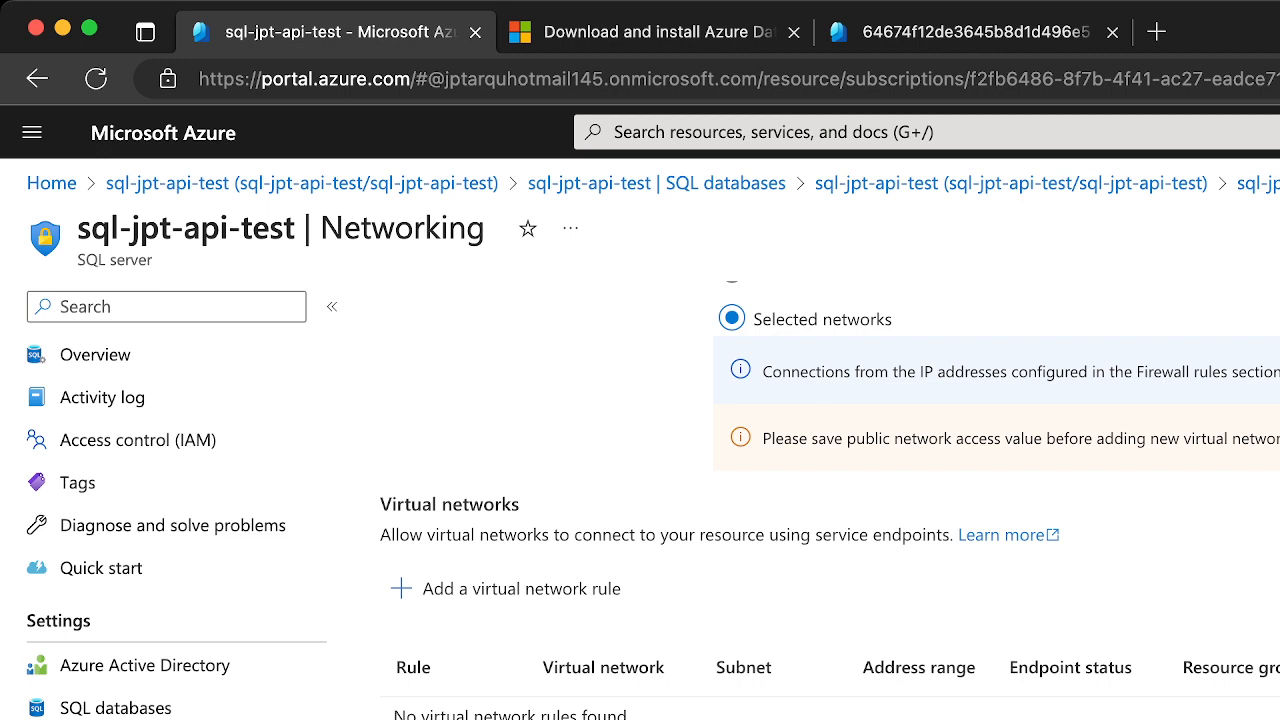
scroll(830, 500, down, 1)
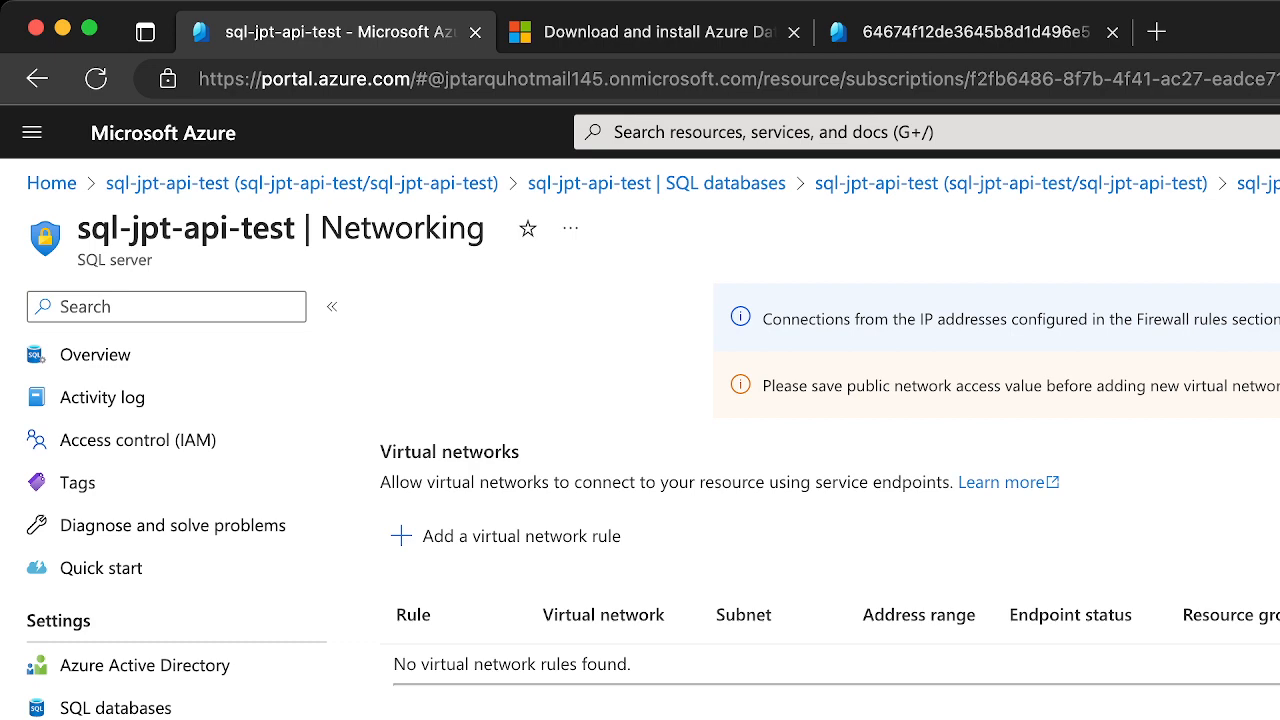
scroll(830, 500, up, 6)
scroll(830, 500, down, 6)
scroll(1023, 519, up, 6)
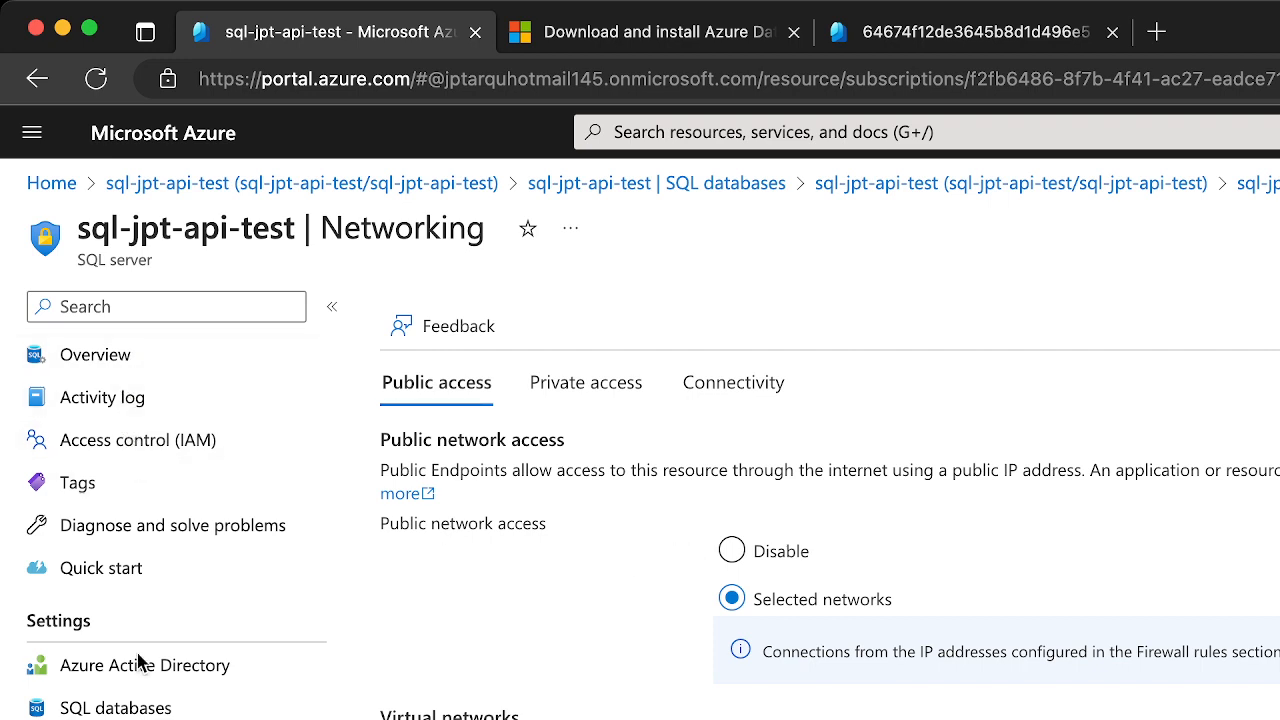
Reopen the sql-jpt-api-test database from the server's database list and log in to its query editor
click(132, 711)
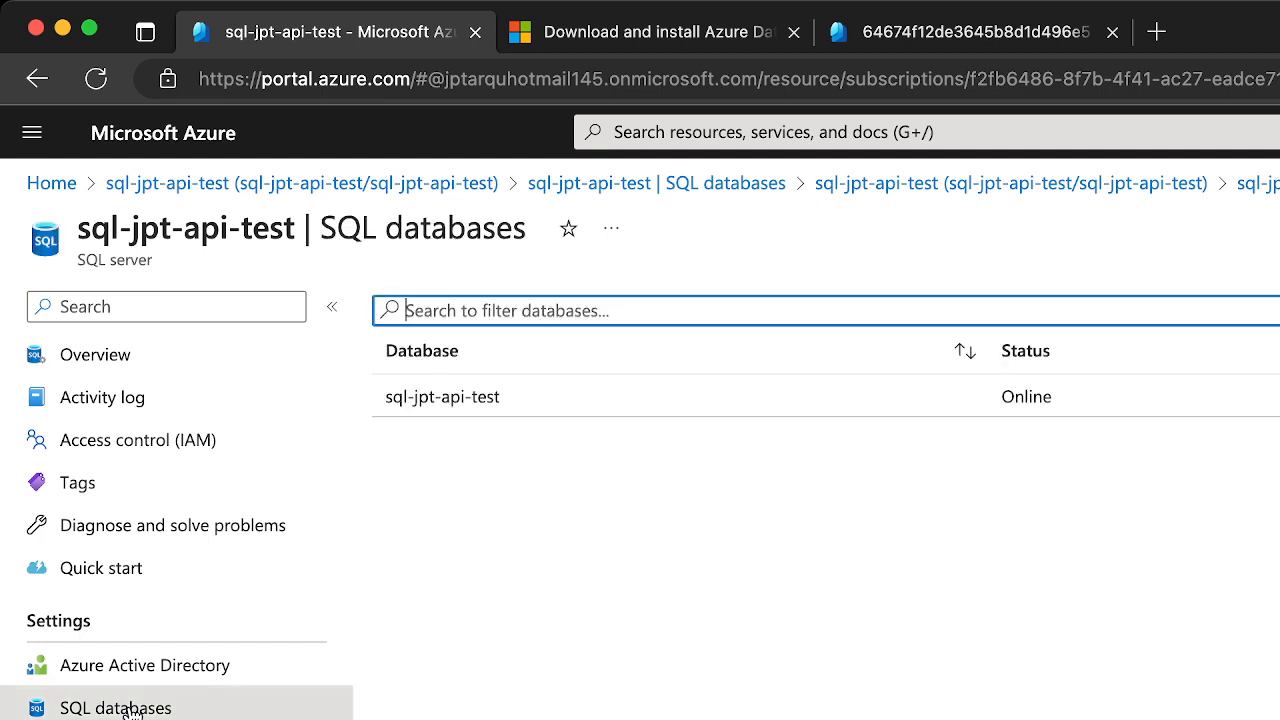
click(458, 398)
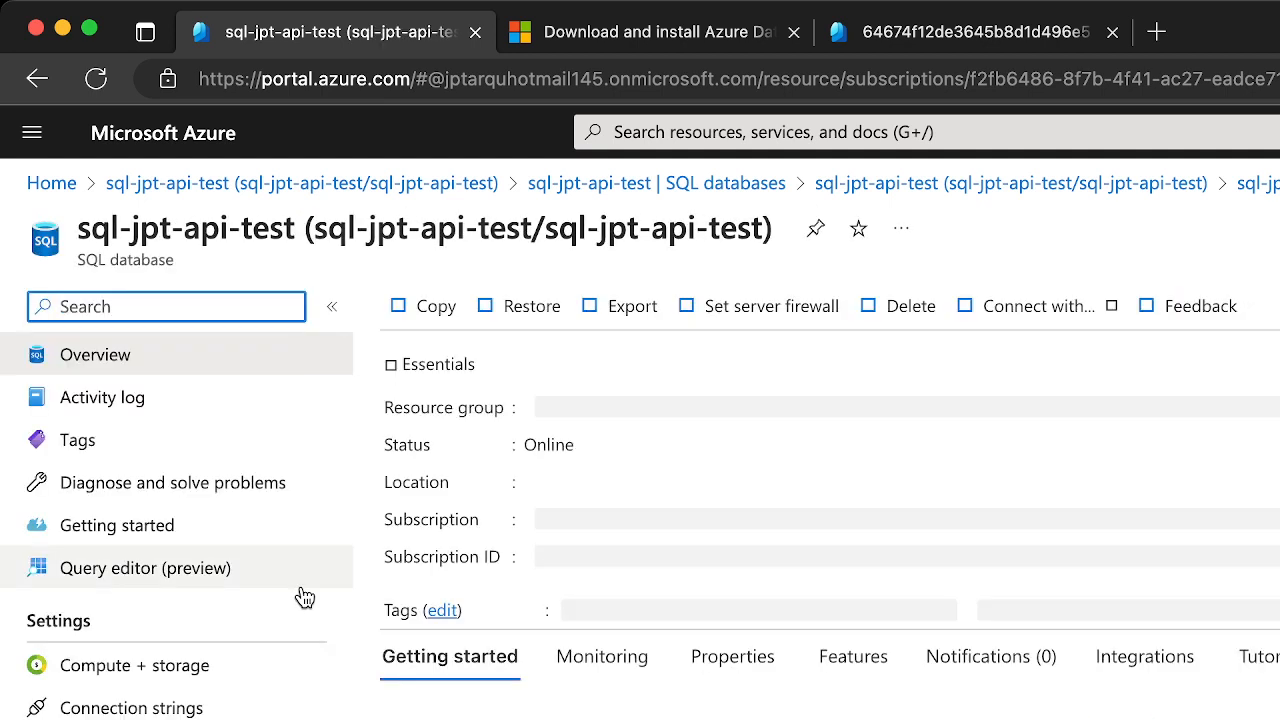
click(204, 586)
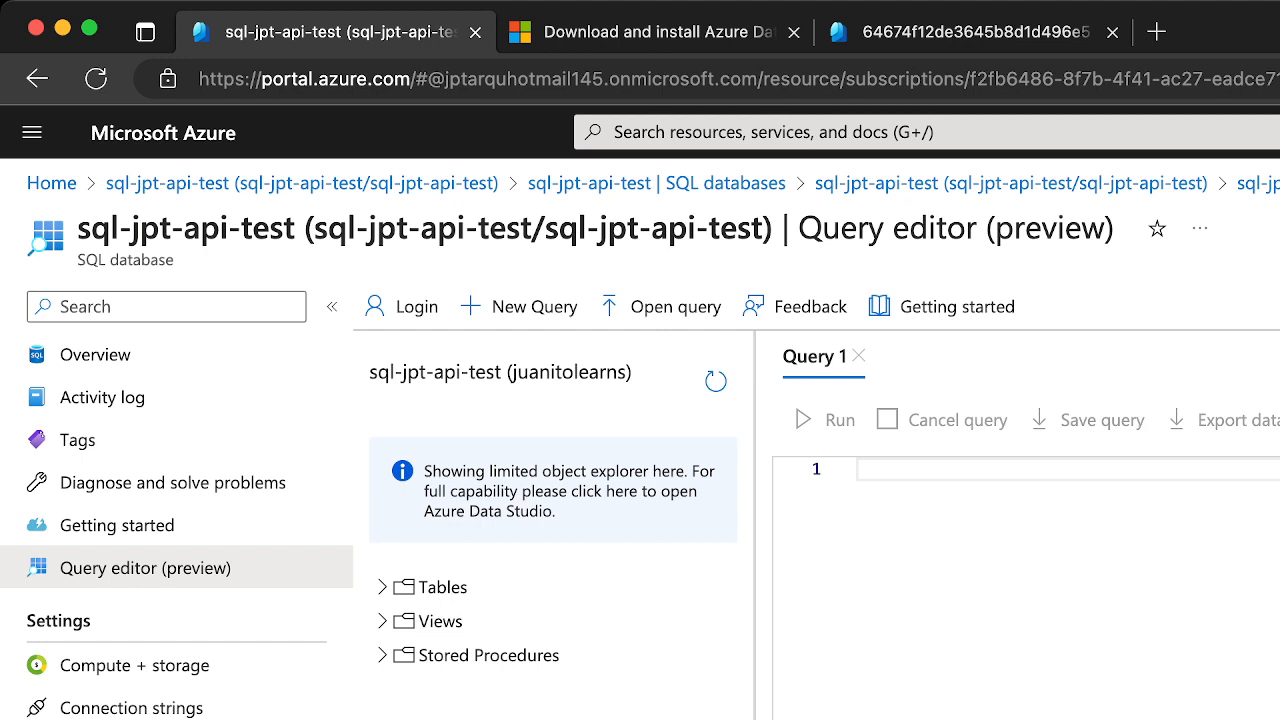
key(super+Tab)
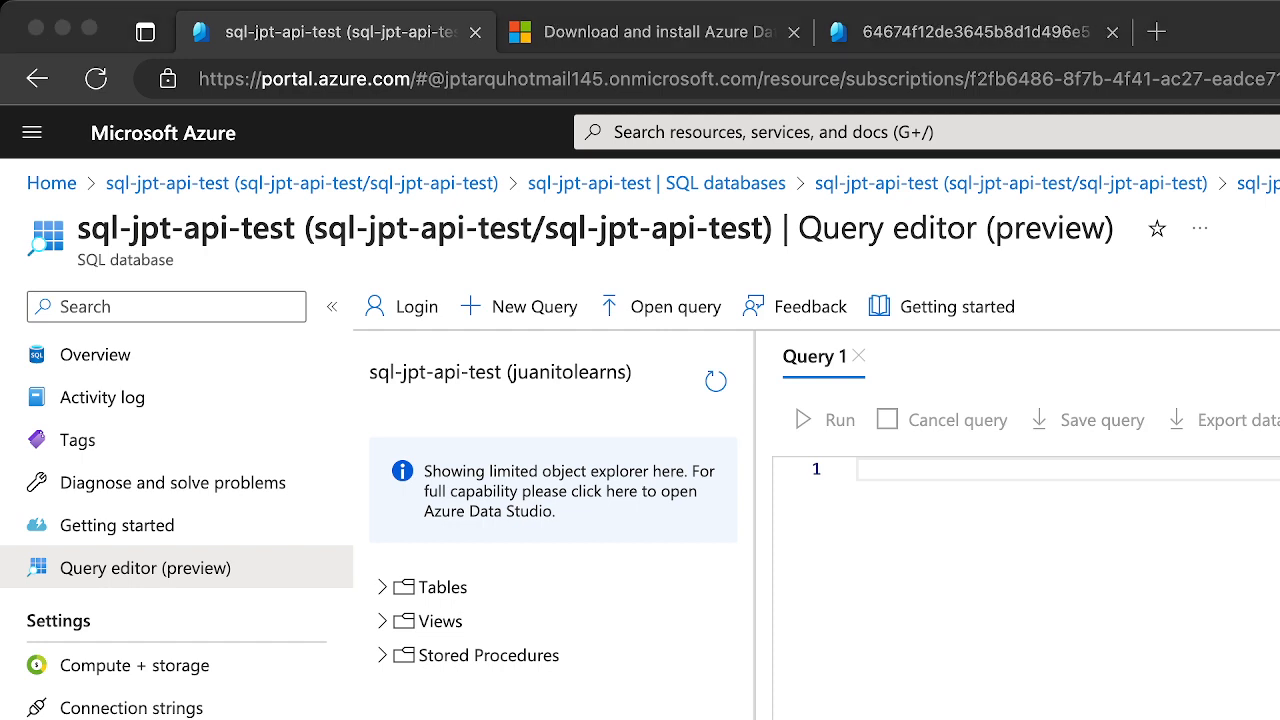
key(super+Tab)
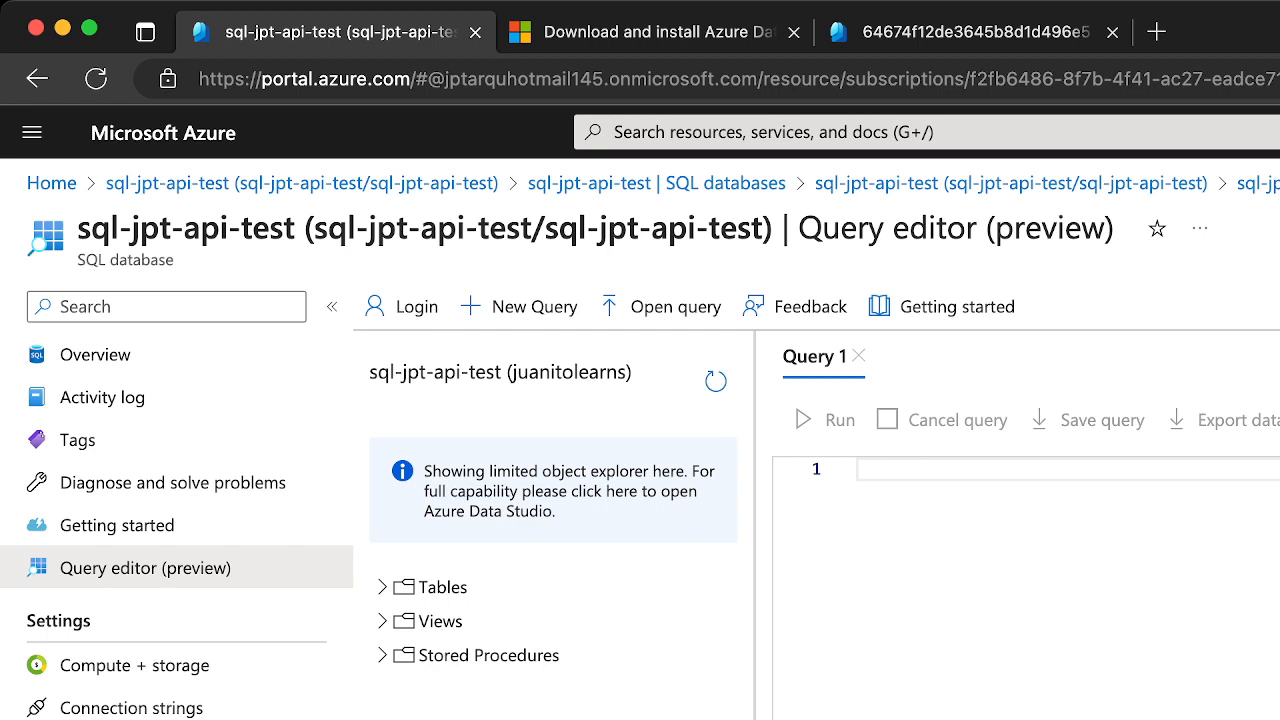
Expand the Tables folder in the query editor's object explorer to check for existing tables
click(380, 590)
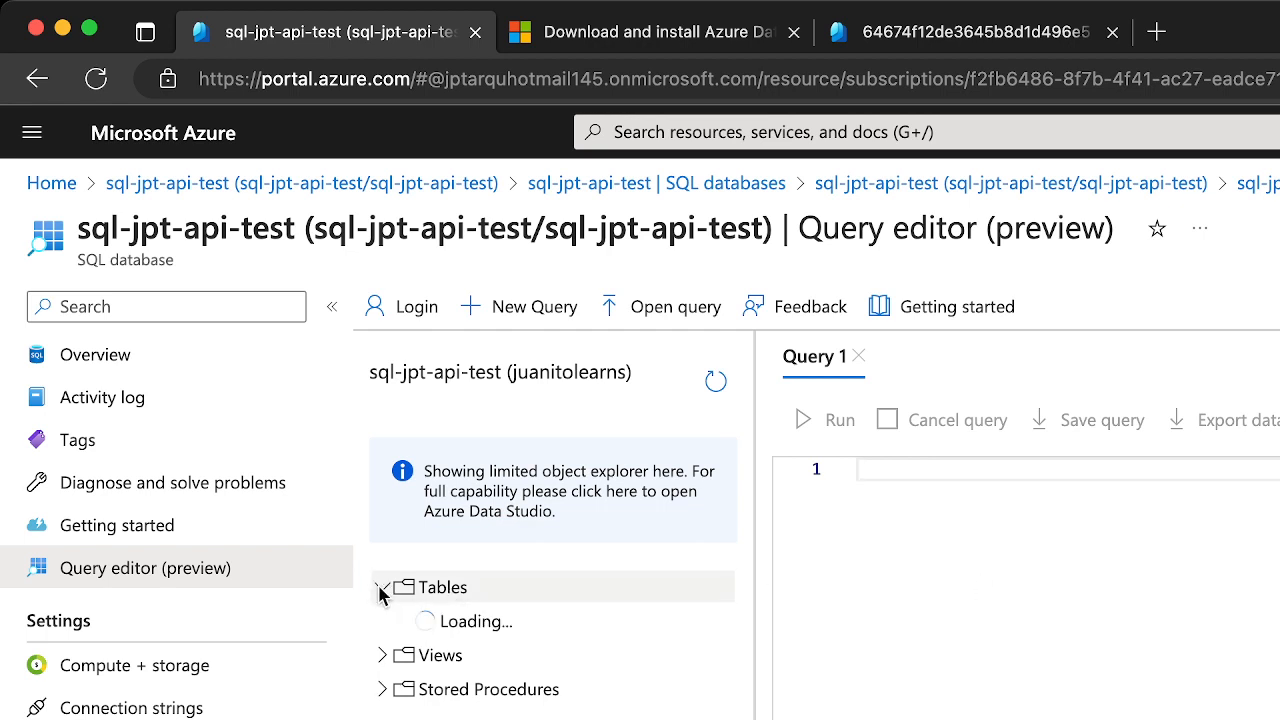
click(437, 590)
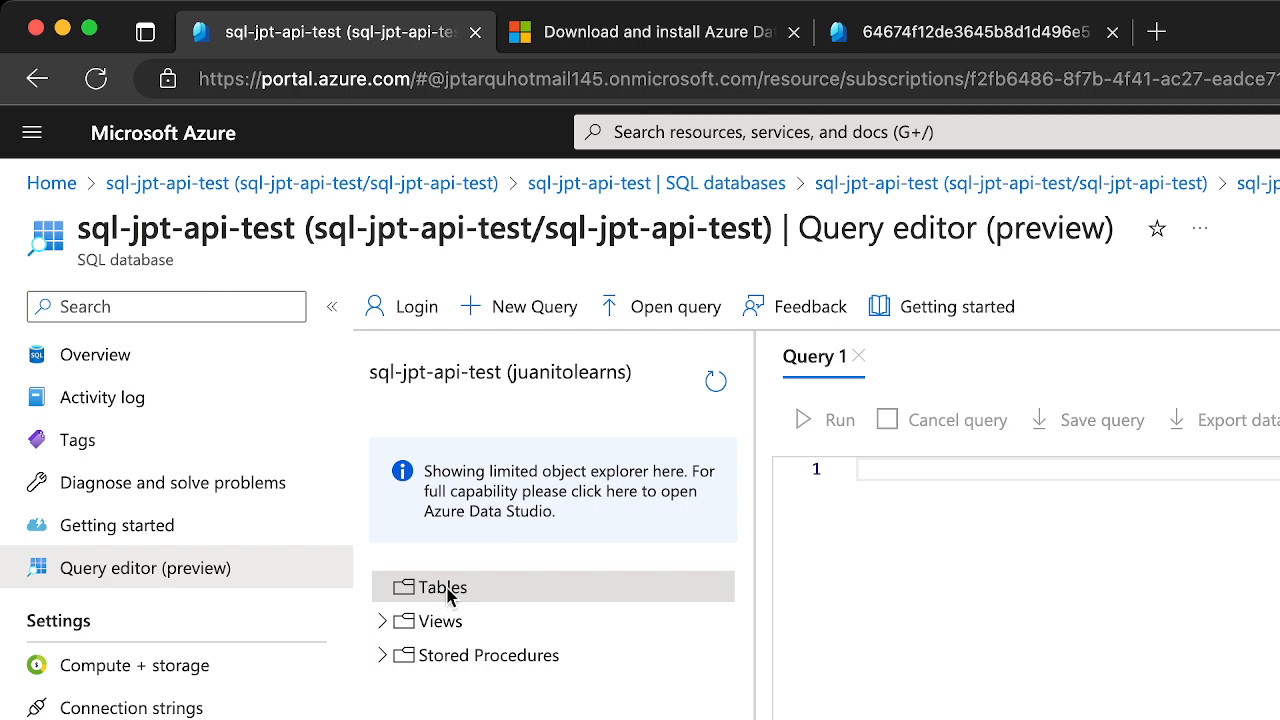
Begin a stored procedure in Query 1 with the statement "create proc spEnrollStudent"
click(924, 530)
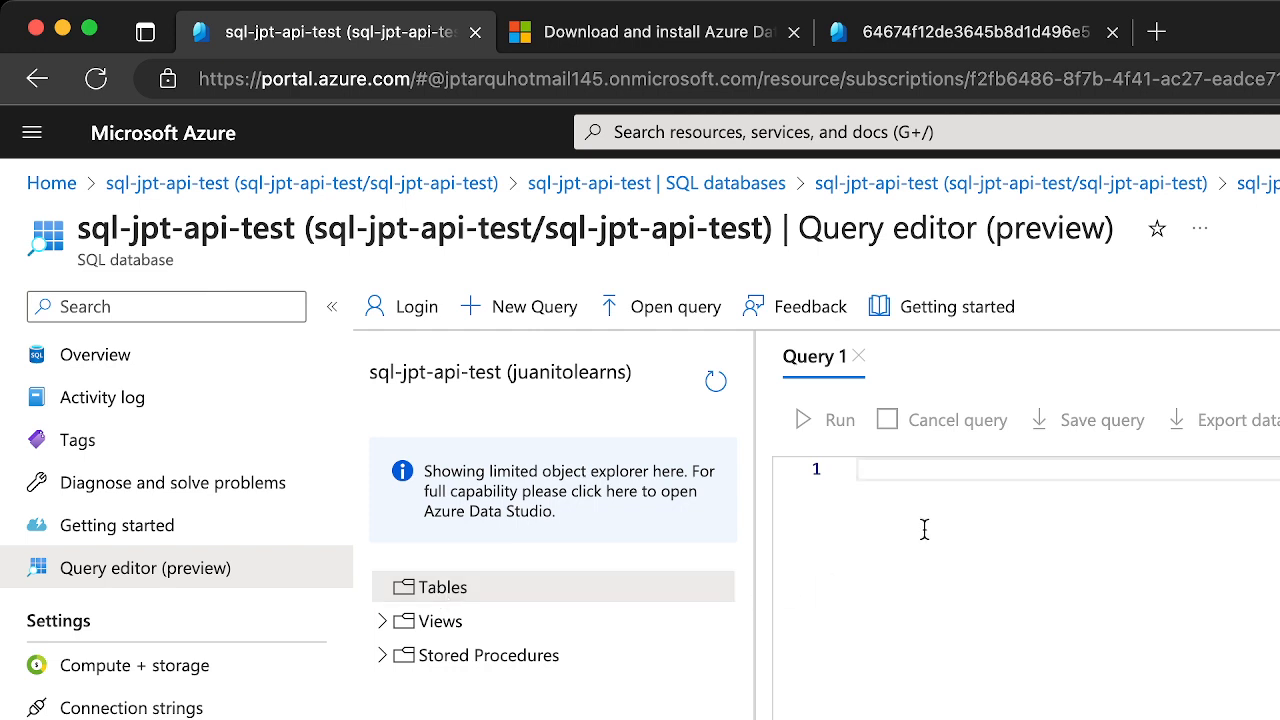
text(create )
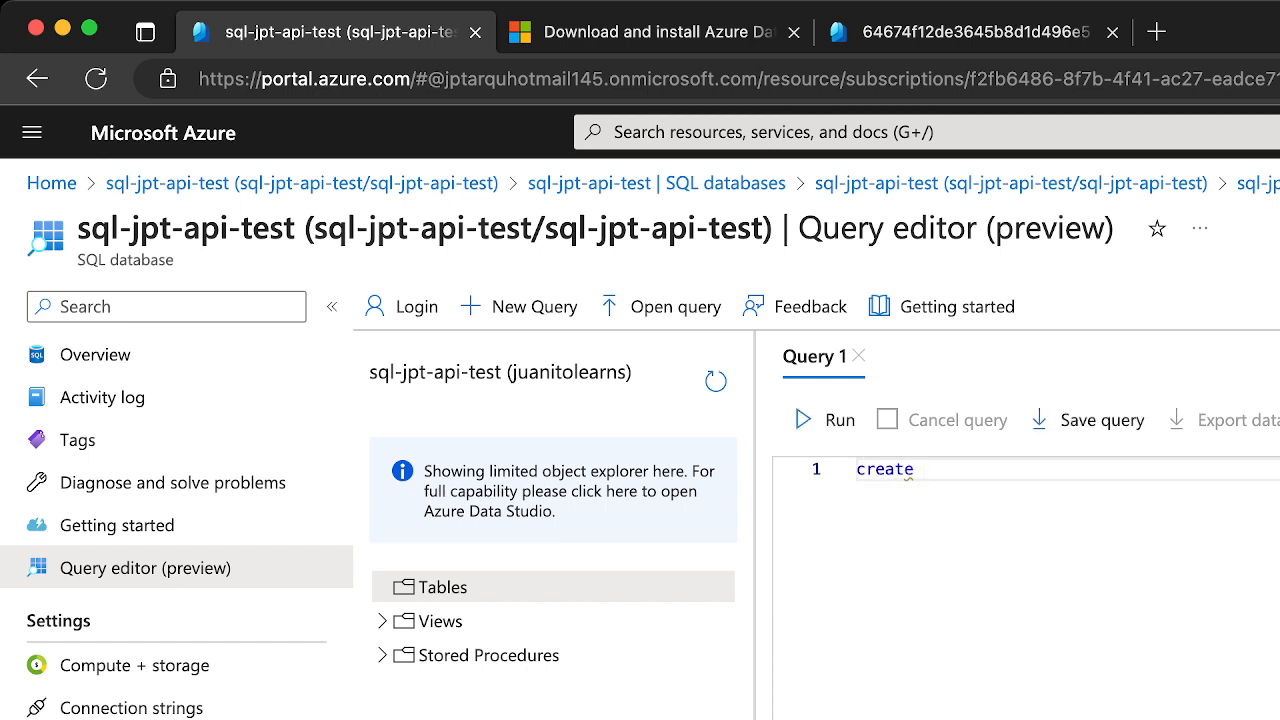
text(proc sp)
text(EnrollStudent)
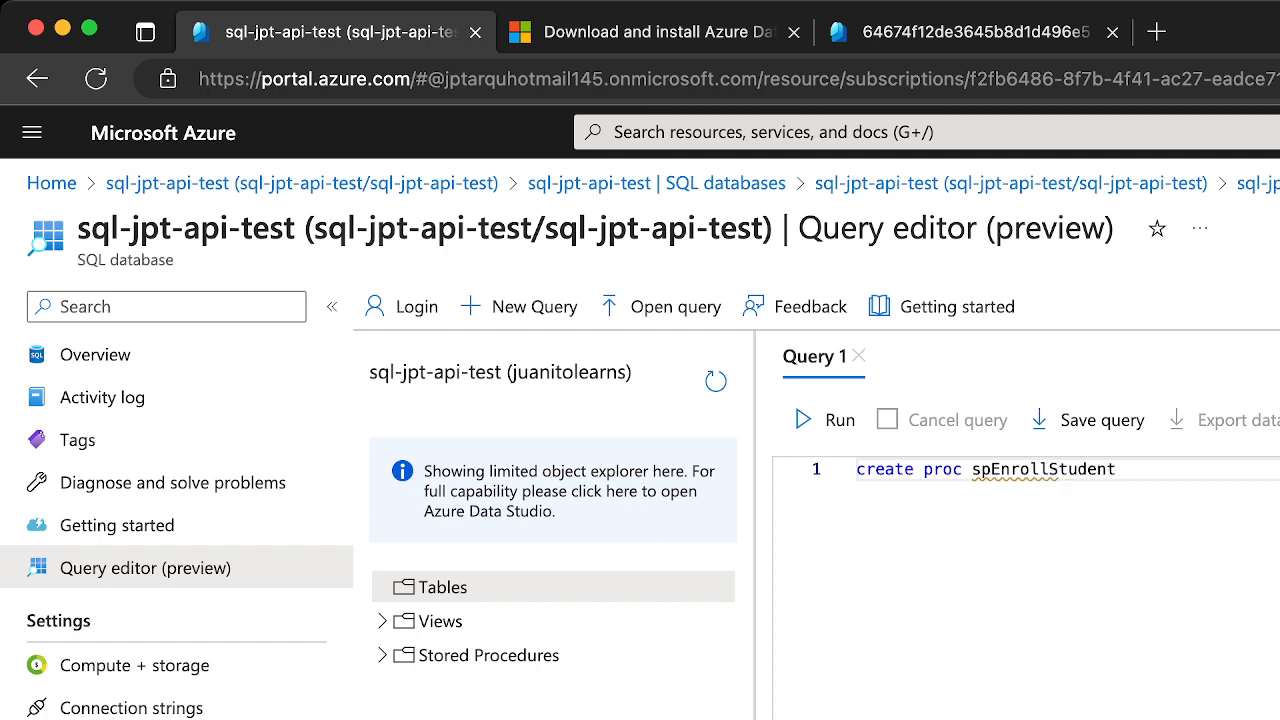
text(( FisrtName)
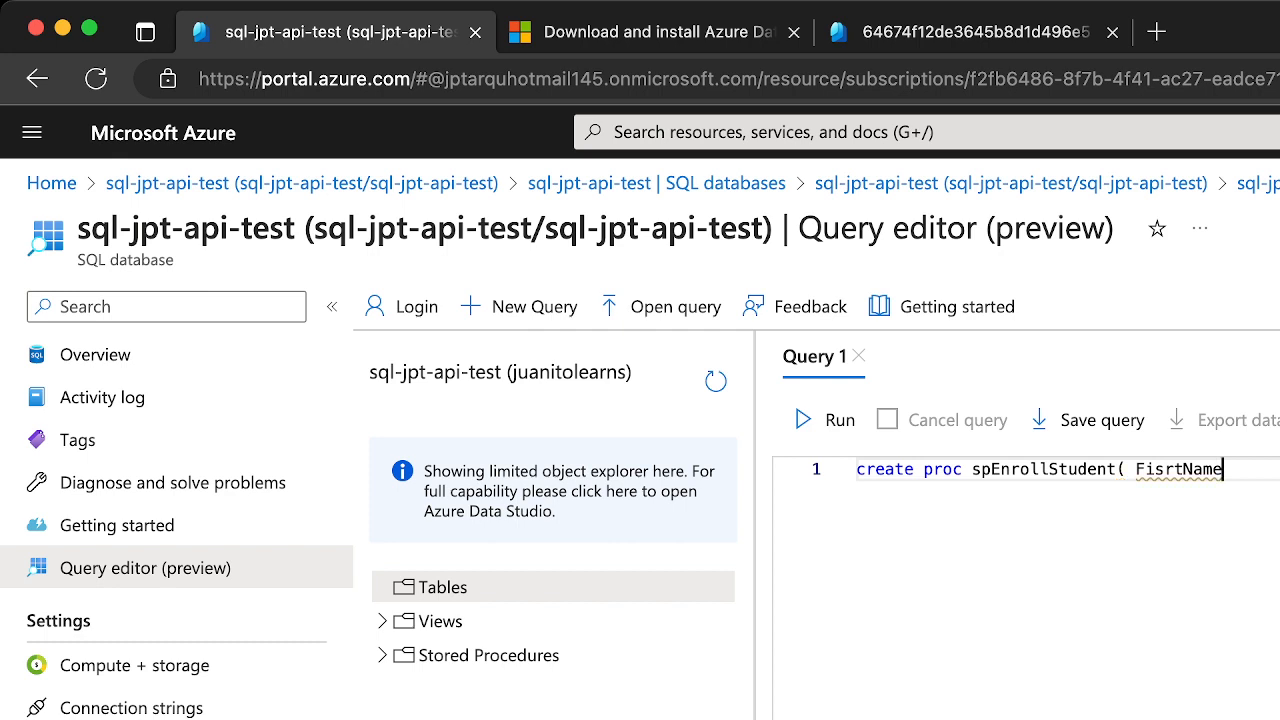
Open the spEnrollStudent parameter list with a parenthesis and a first parameter named FirstName
key(BackSpace)
key(BackSpace)
key(BackSpace)
key(BackSpace)
key(BackSpace)
key(BackSpace)
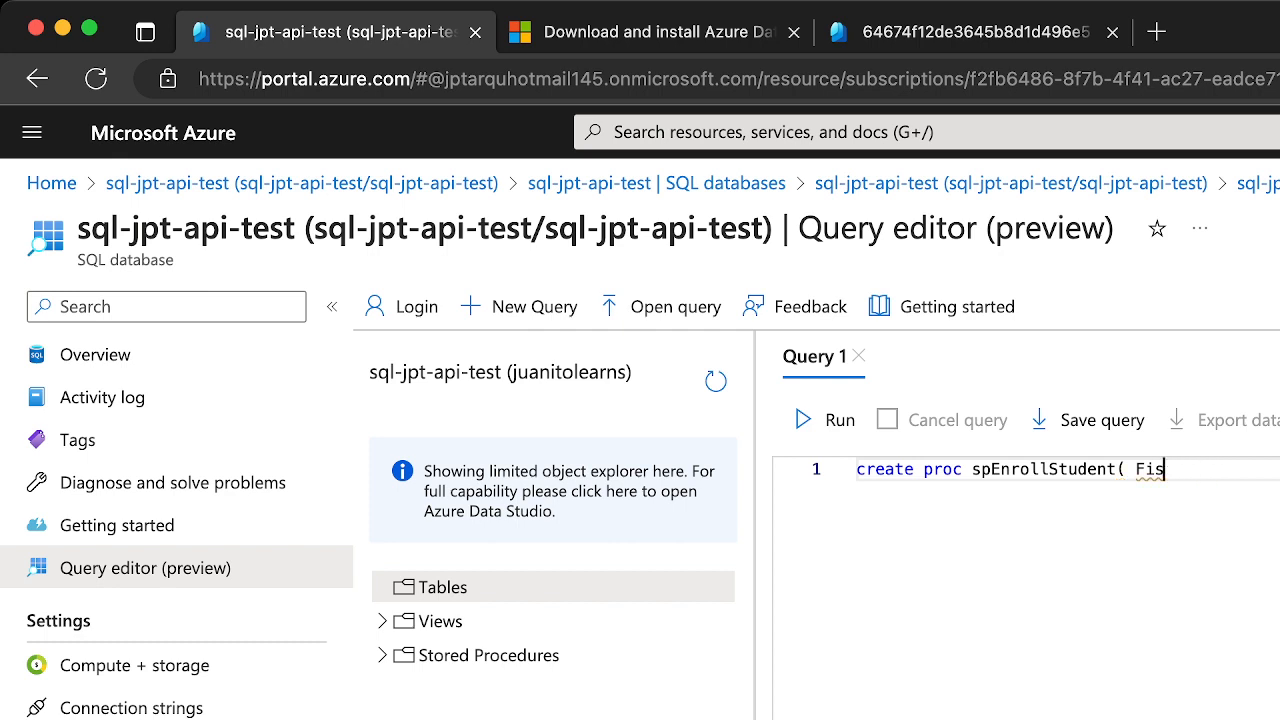
key(BackSpace)
text(rstName as)
key(BackSpace)
key(BackSpace)
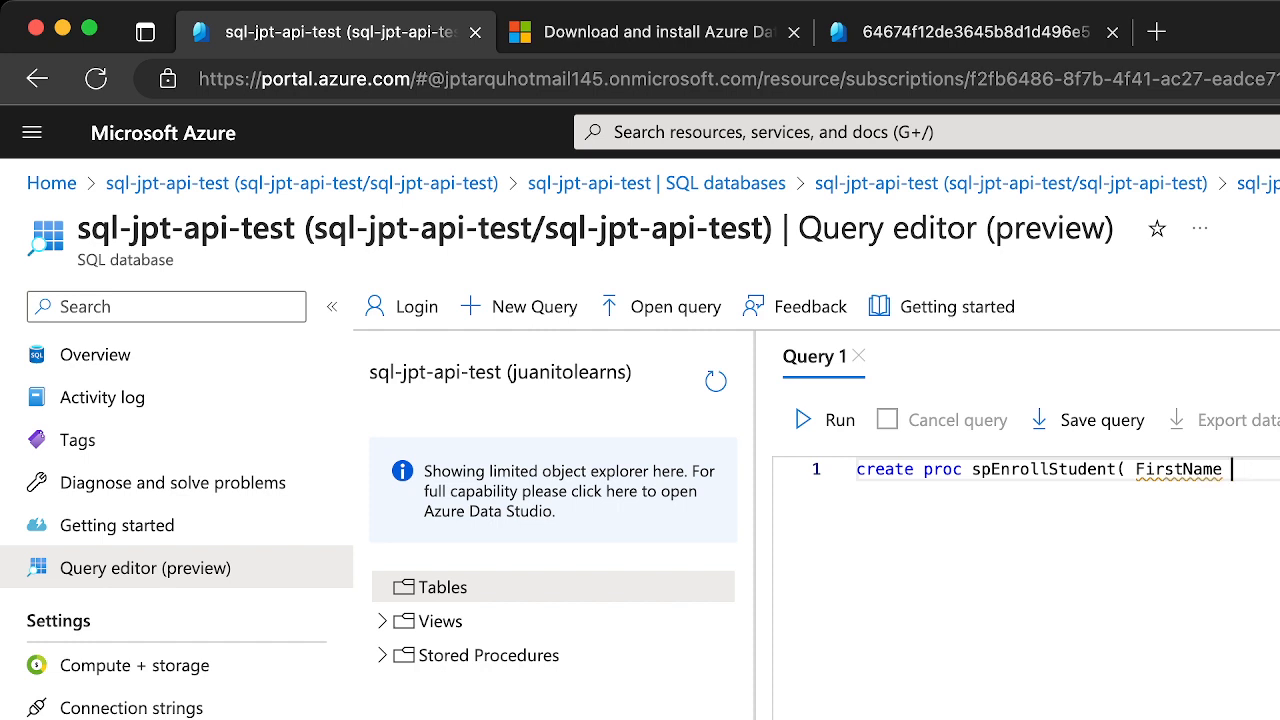
Declare the parameters FirstName varchar(60) and LastName varchar(60), and add an "as" line below them
text(varch)
mouse_move(1142, 464)
drag(1136, 469, 1279, 469)
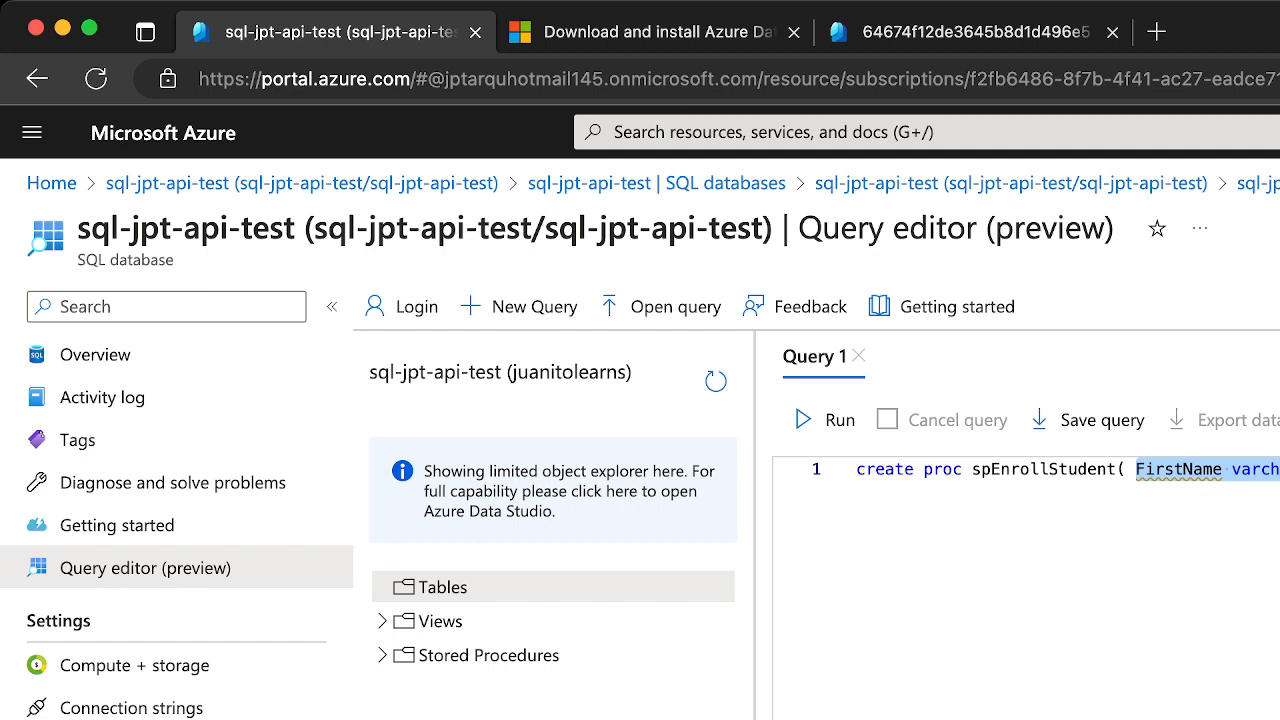
key(Right)
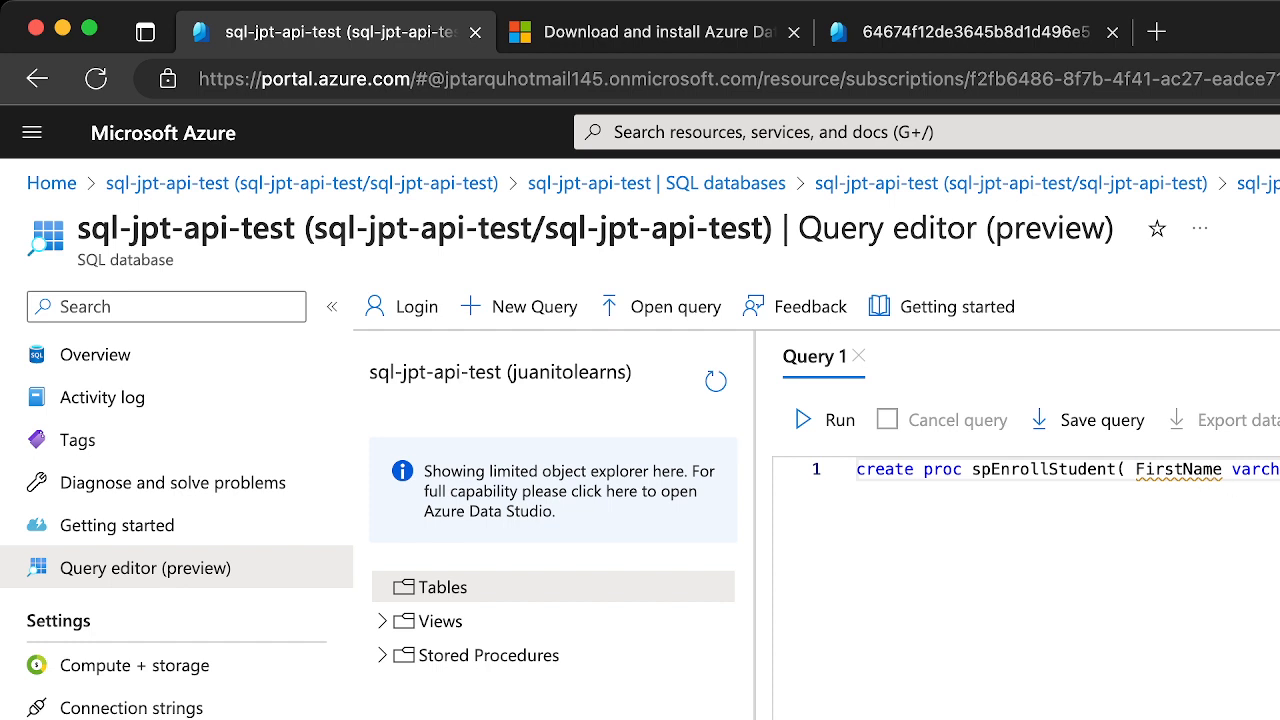
key(Return)
text(as)
key(Return)
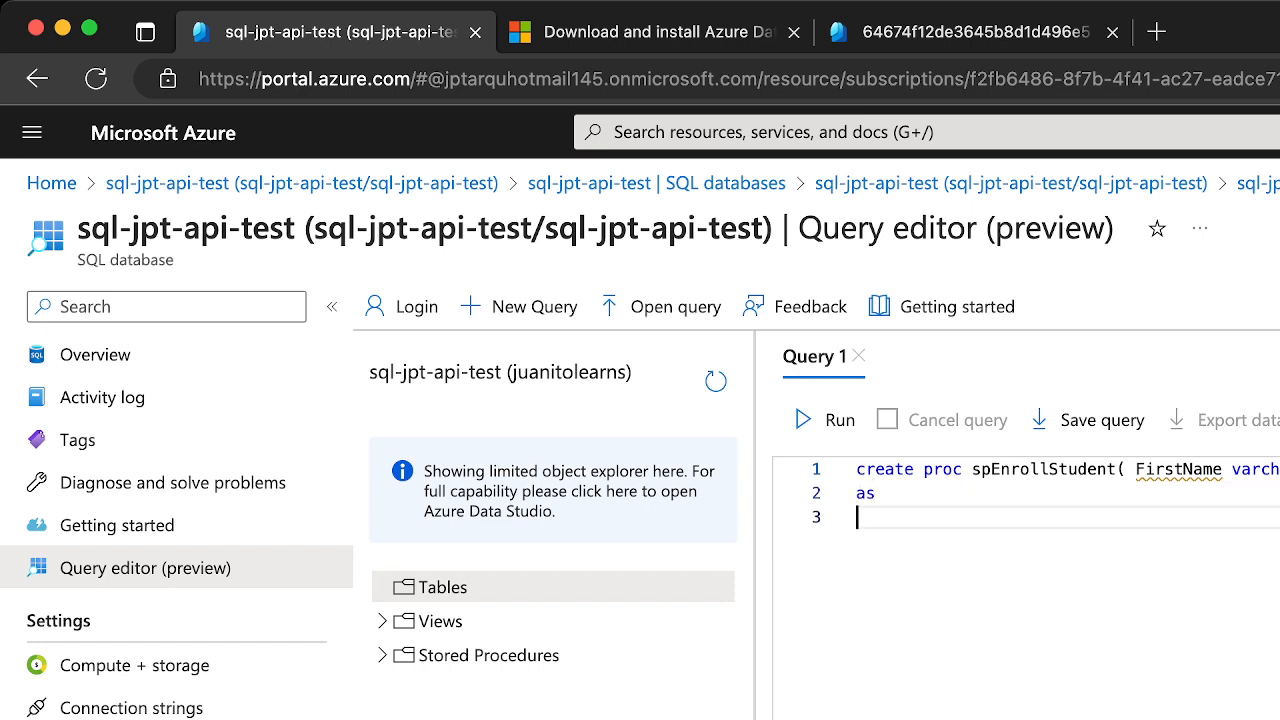
Search the web for SQL Server stored proc syntax in a new browser tab
mouse_move(1198, 474)
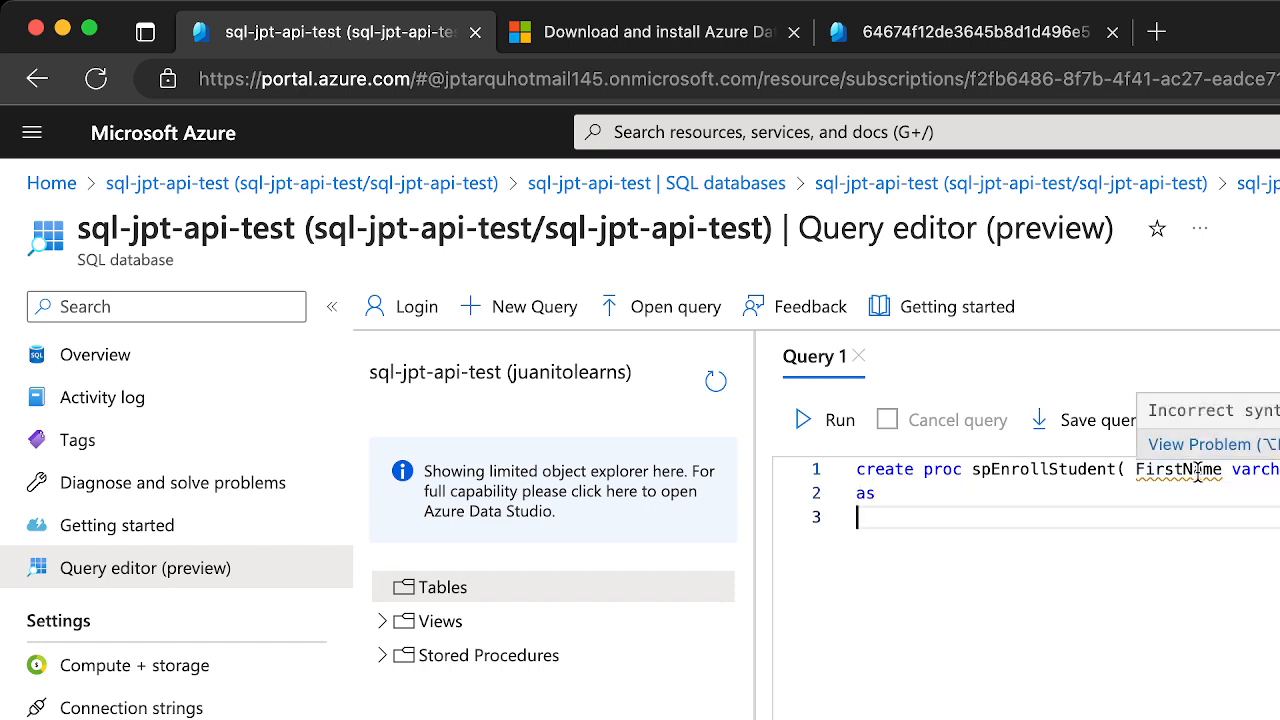
click(1163, 36)
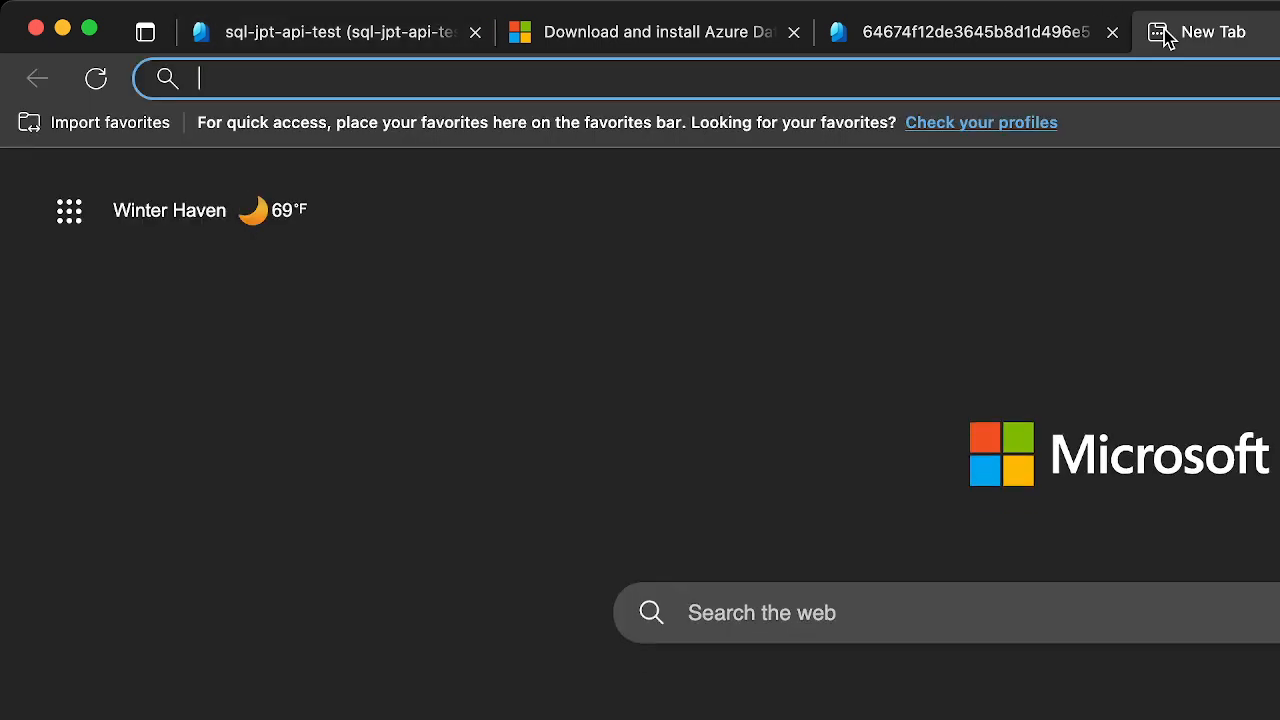
text(sql seerver)
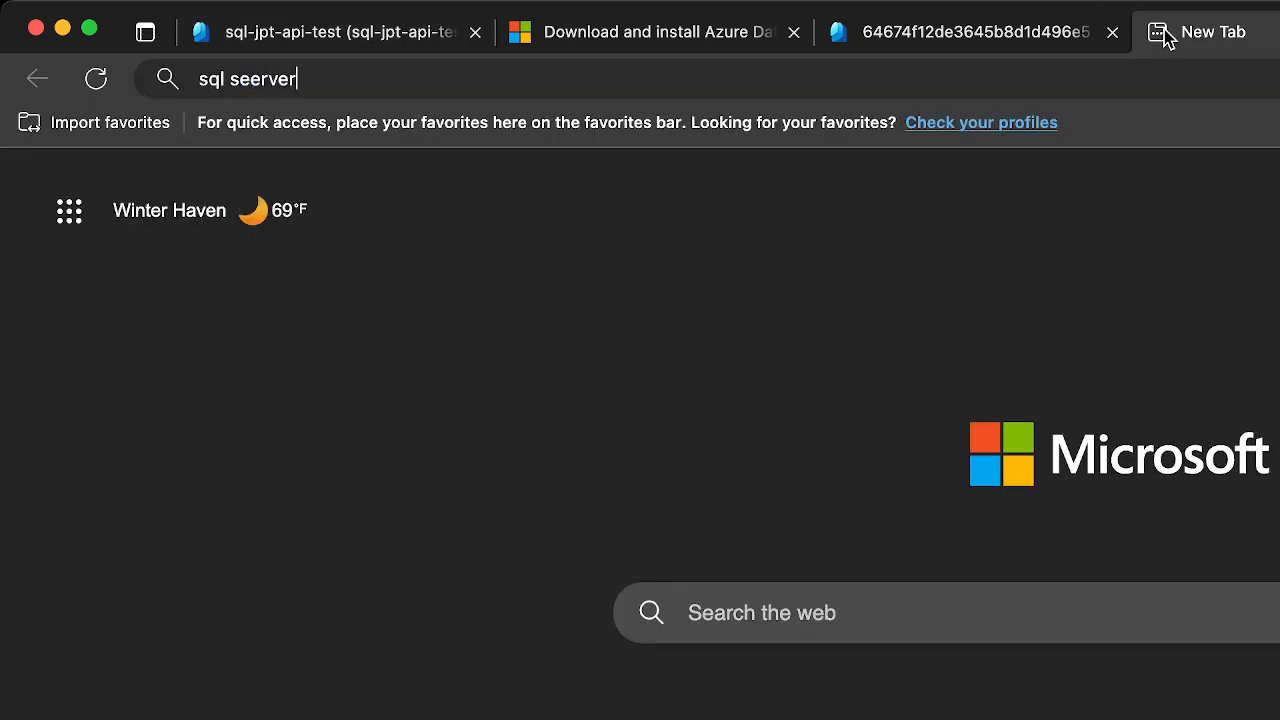
text( stored proc)
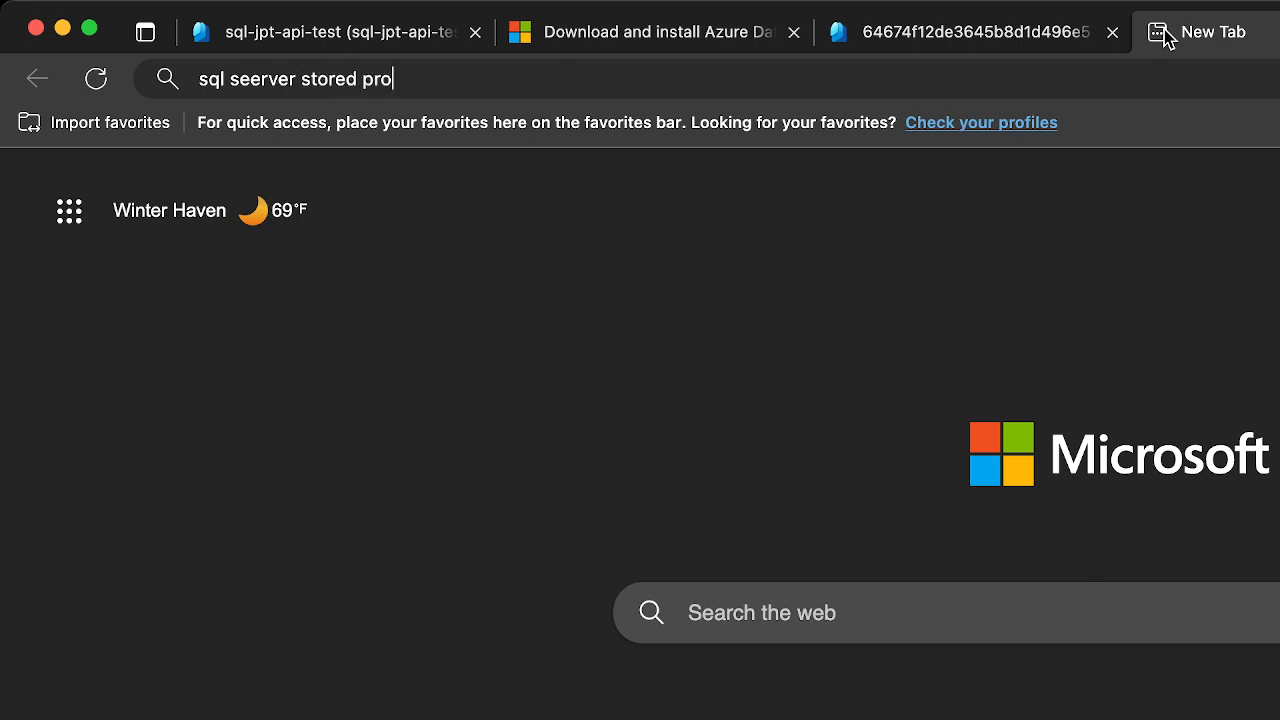
key(Return)
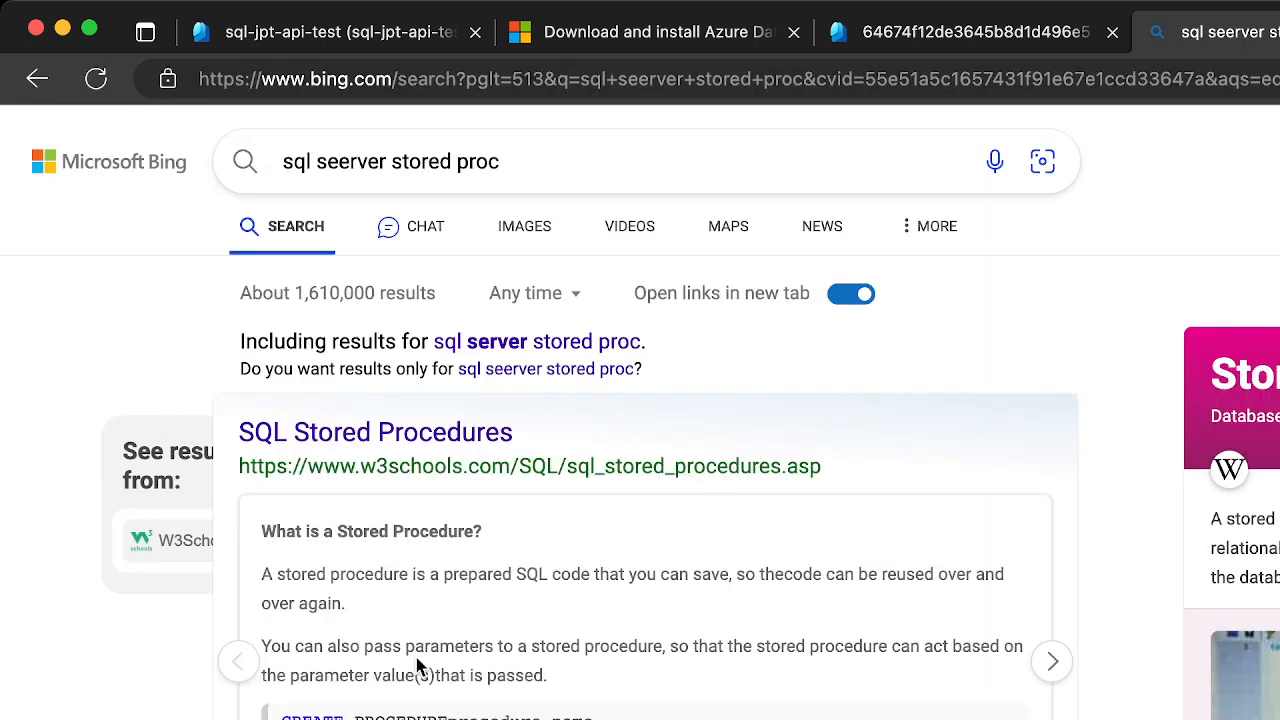
Open the W3Schools SQL Stored Procedures page and review its syntax and one-parameter example
click(400, 434)
scroll(746, 660, down, 15)
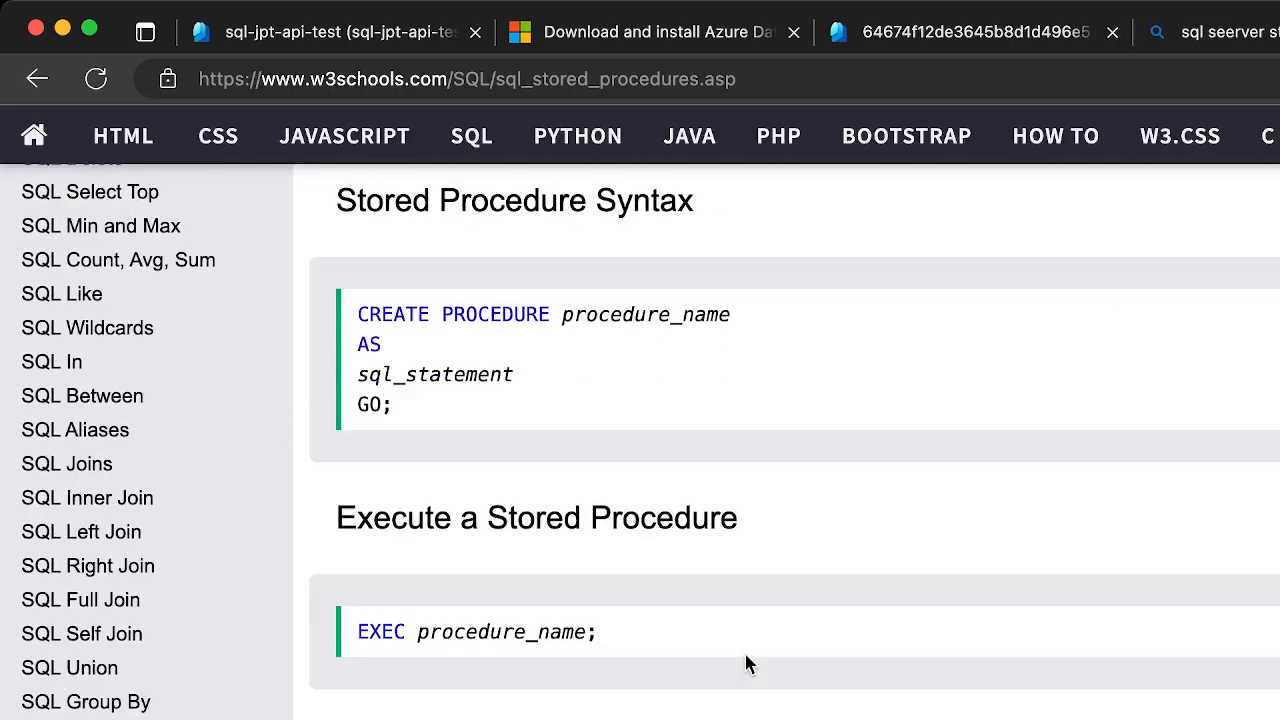
scroll(746, 660, down, 15)
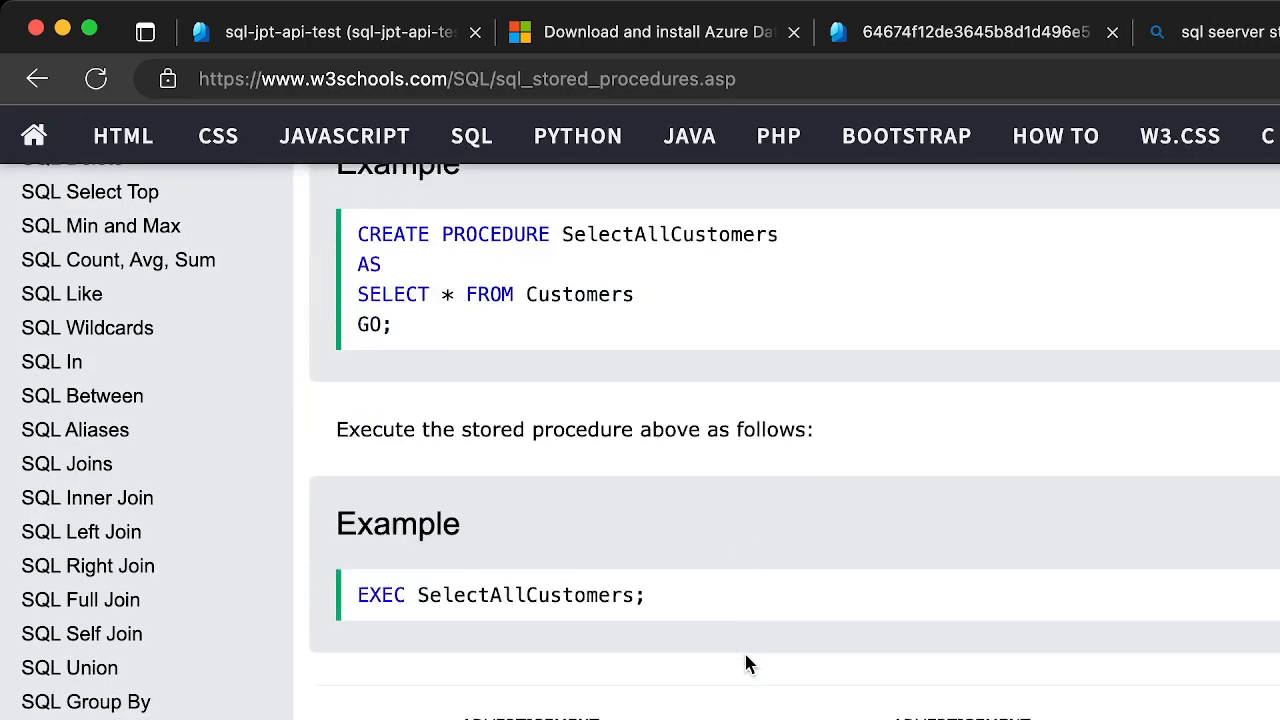
scroll(745, 654, down, 3)
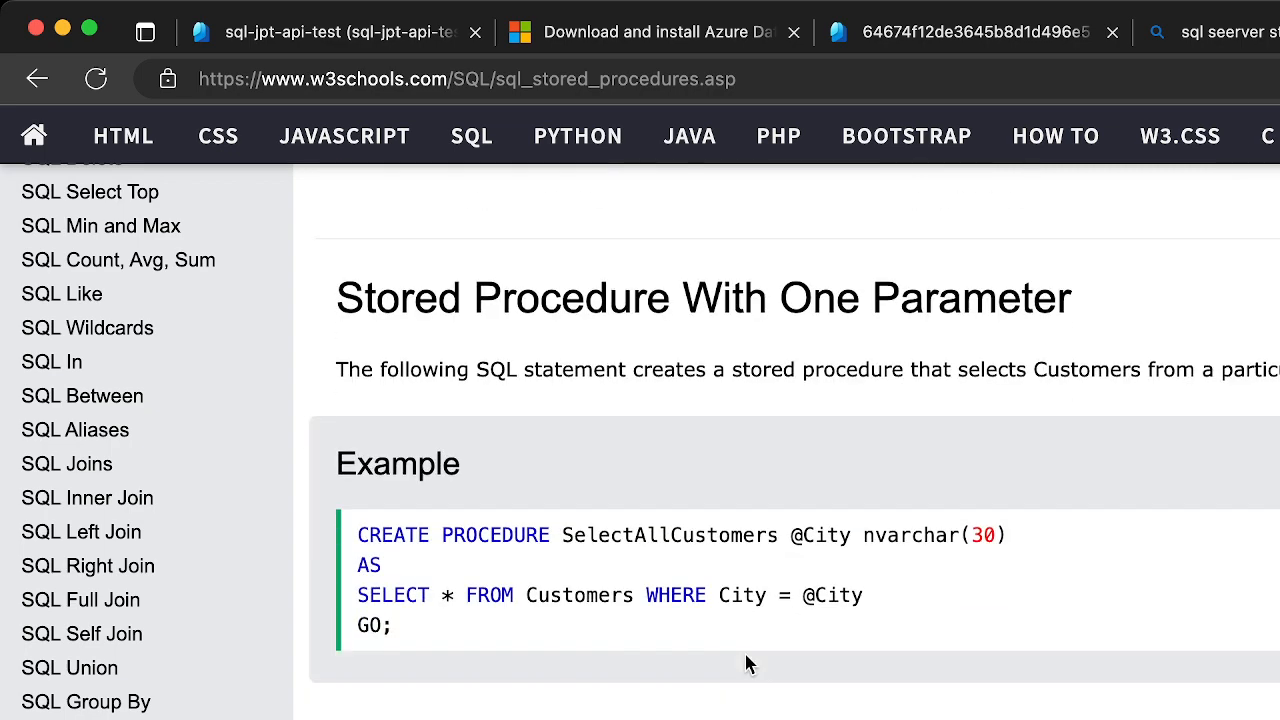
Return to the query editor and remove the opening parenthesis before FirstName
click(905, 30)
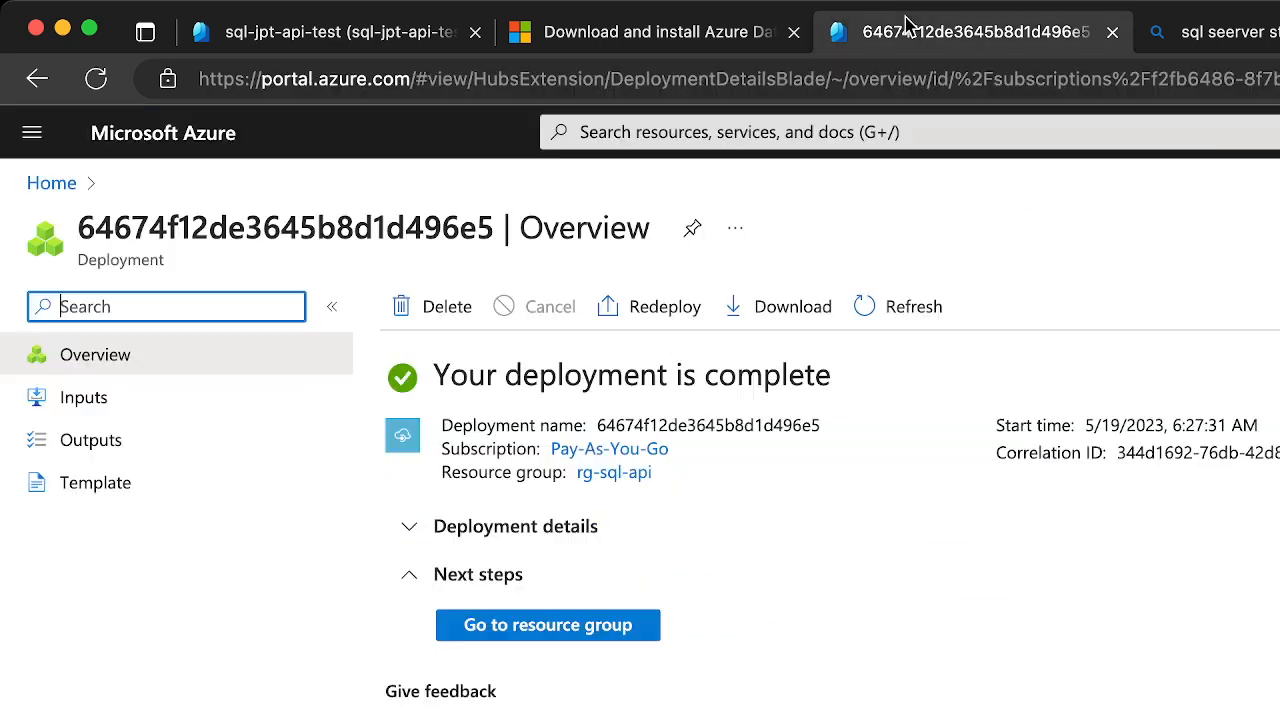
click(300, 24)
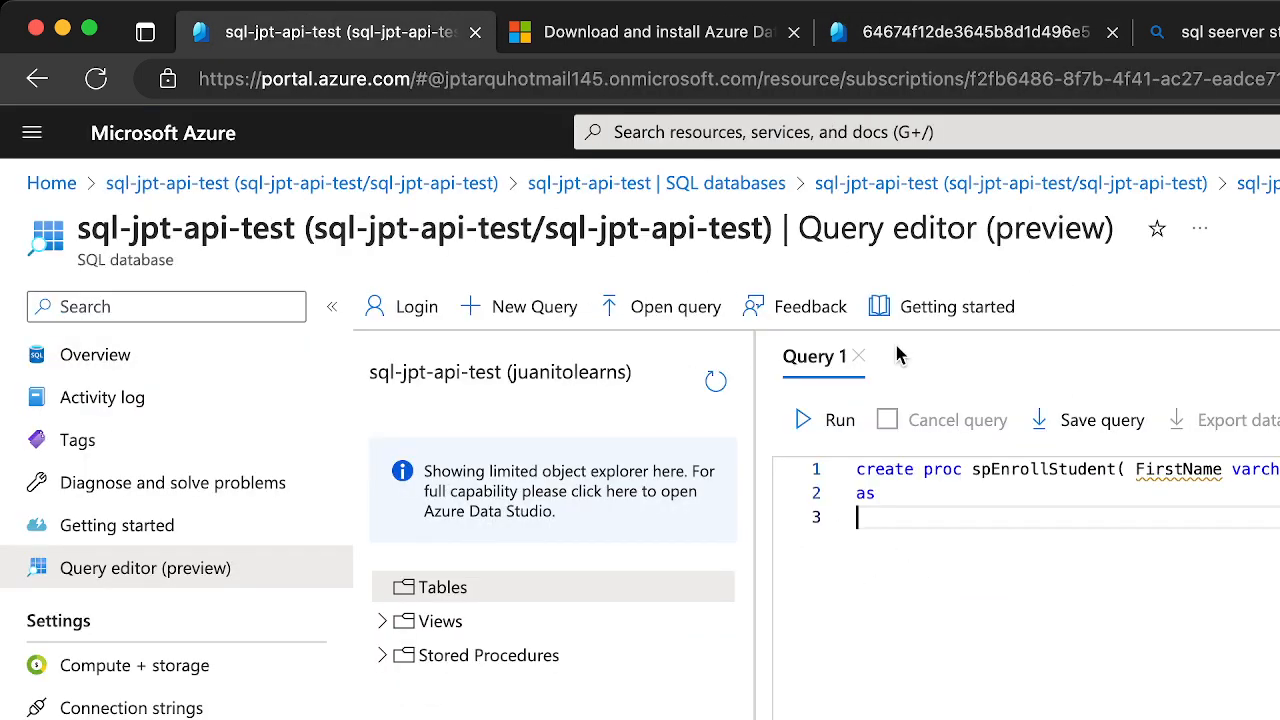
click(1124, 469)
key(BackSpace)
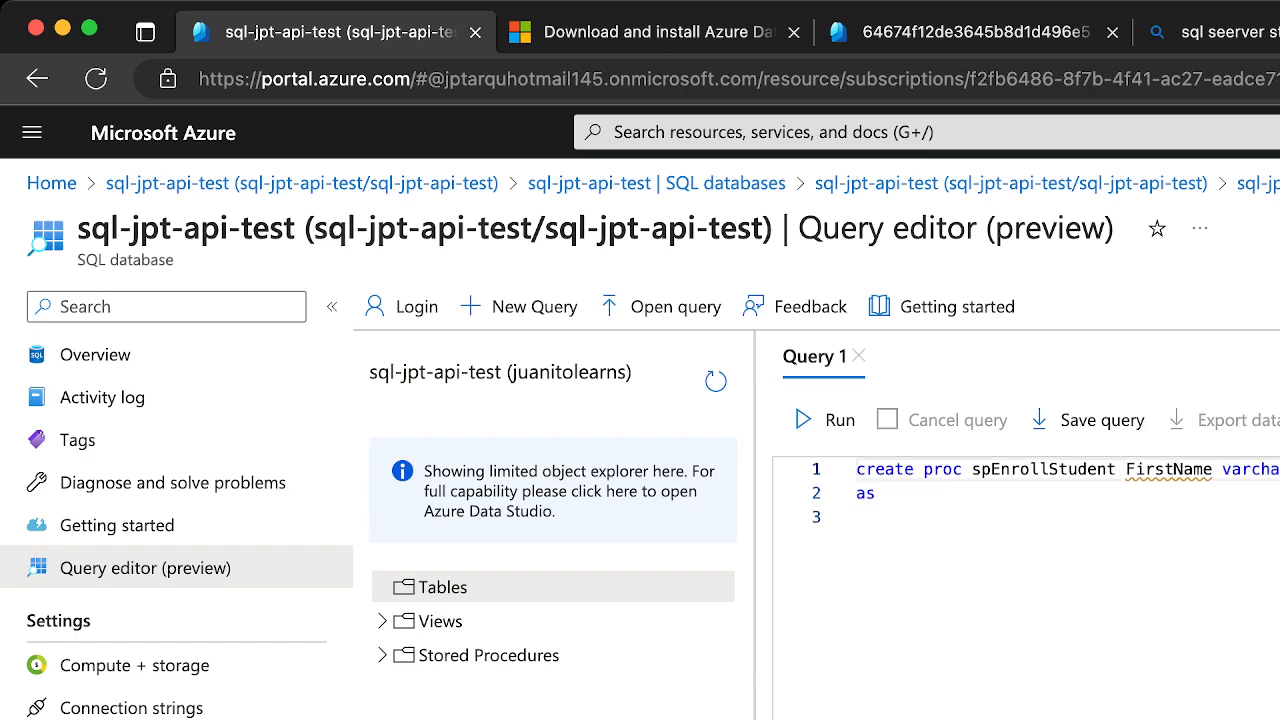
Check the W3Schools example of a stored procedure with multiple parameters, and return to the query editor
key(ctrl+shift+Tab)
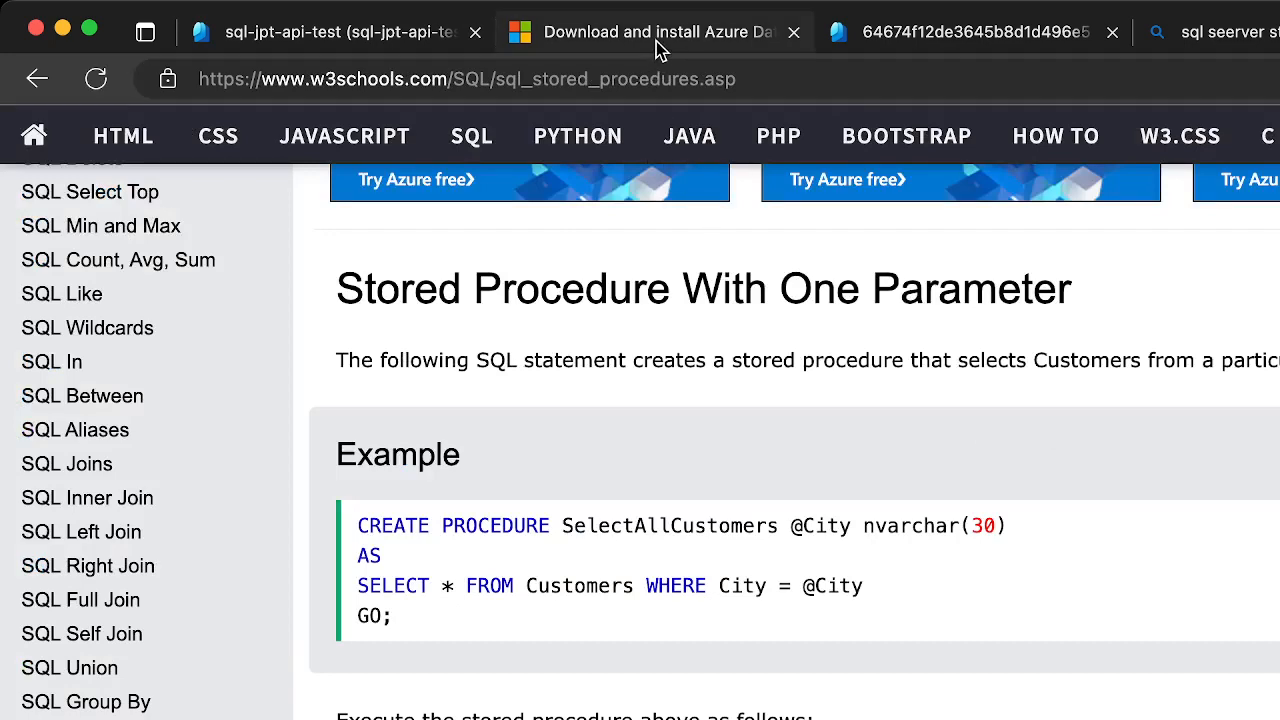
scroll(795, 620, down, 5)
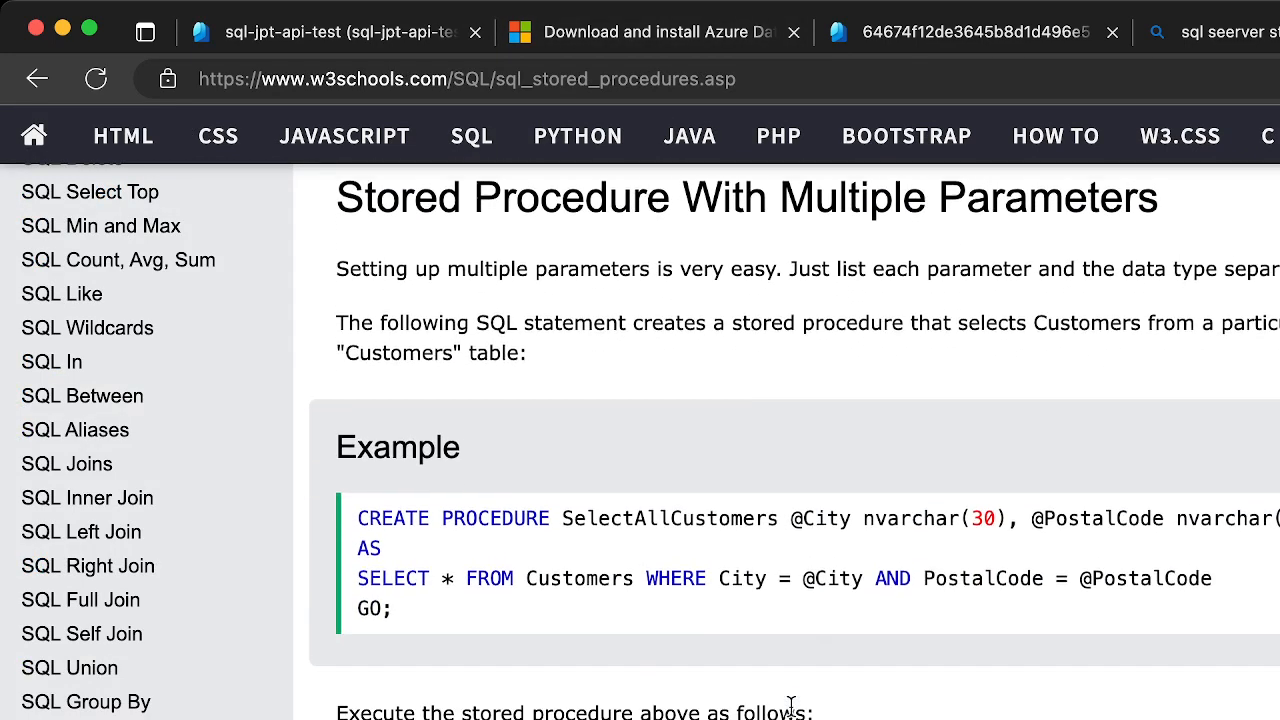
click(705, 32)
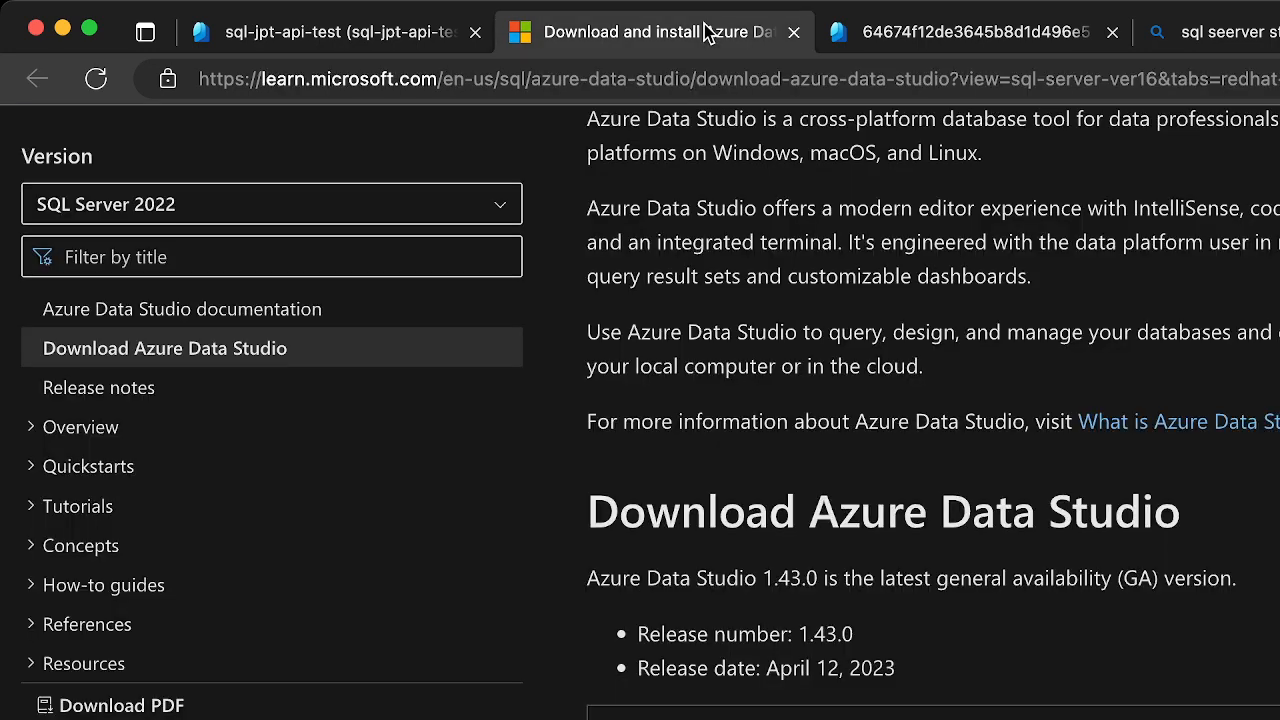
click(374, 34)
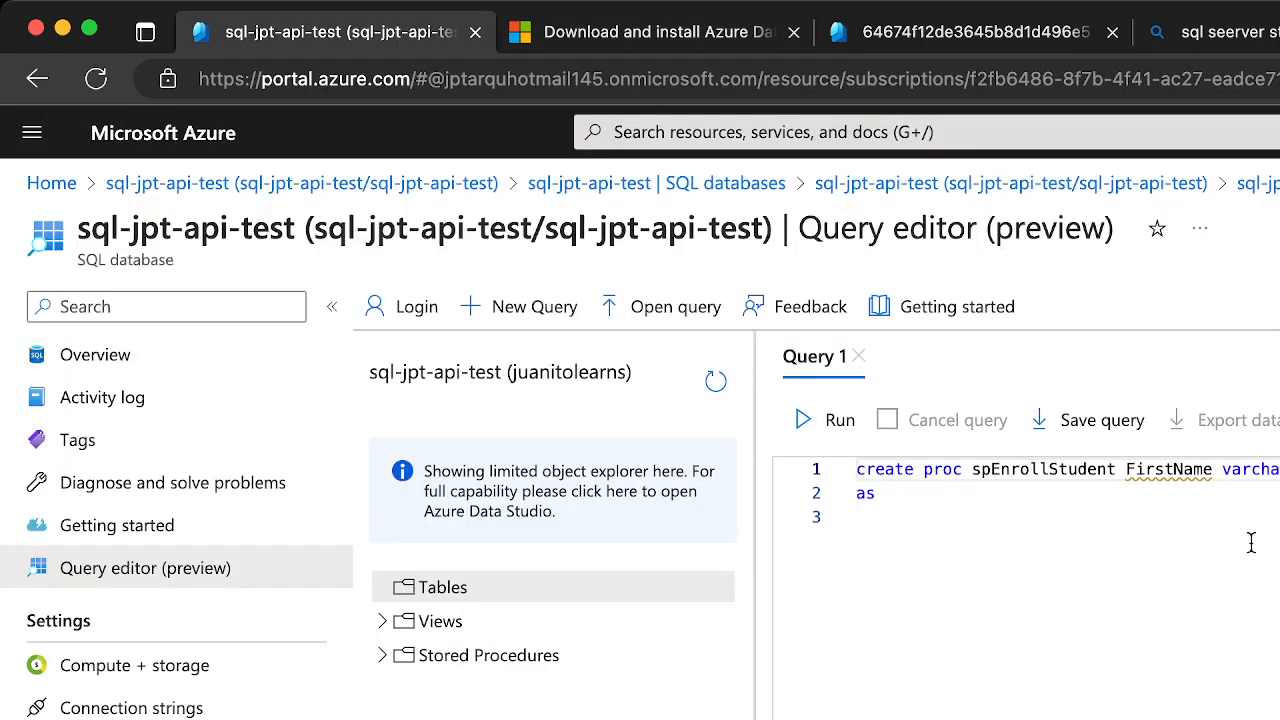
Move the FirstName and LastName parameters onto separate lines below the create proc line
click(1128, 470)
key(Return)
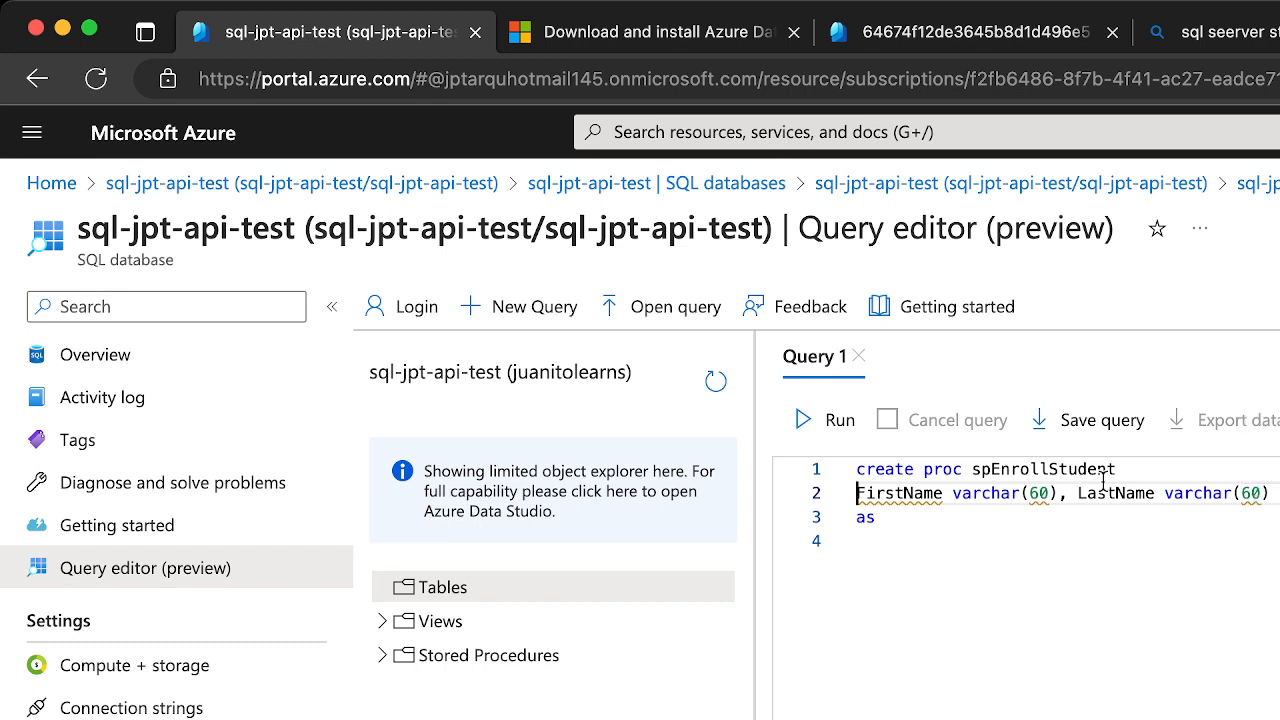
click(1080, 493)
key(Return)
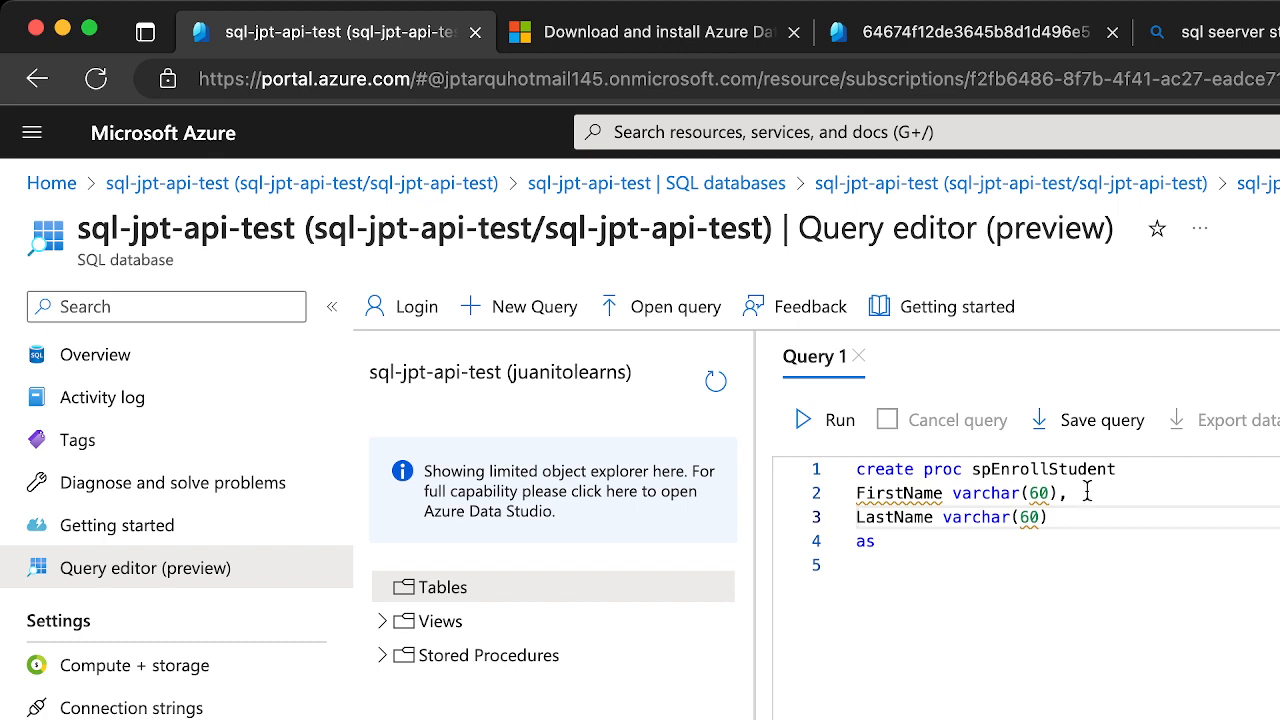
Enclose the parameter list in parentheses, opening after spEnrollStudent and closing on its own line after LastName
click(1126, 513)
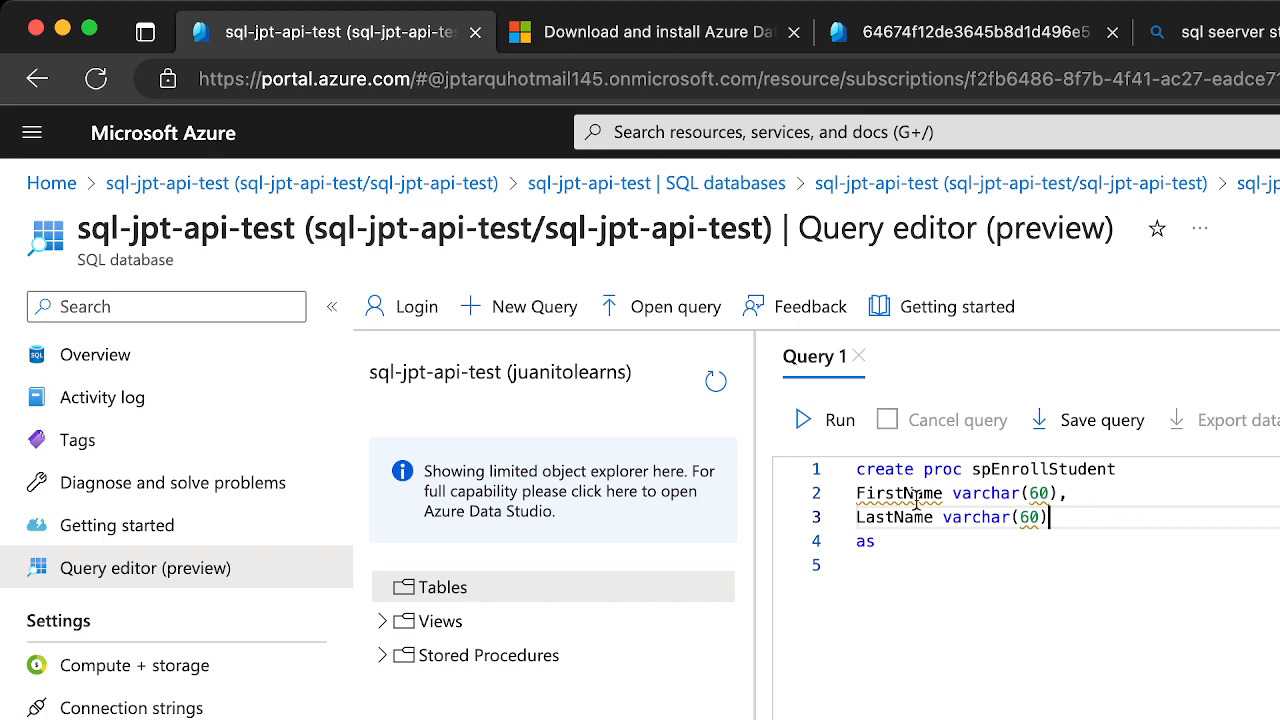
click(1130, 472)
text(()
click(1054, 518)
key(Return)
text())
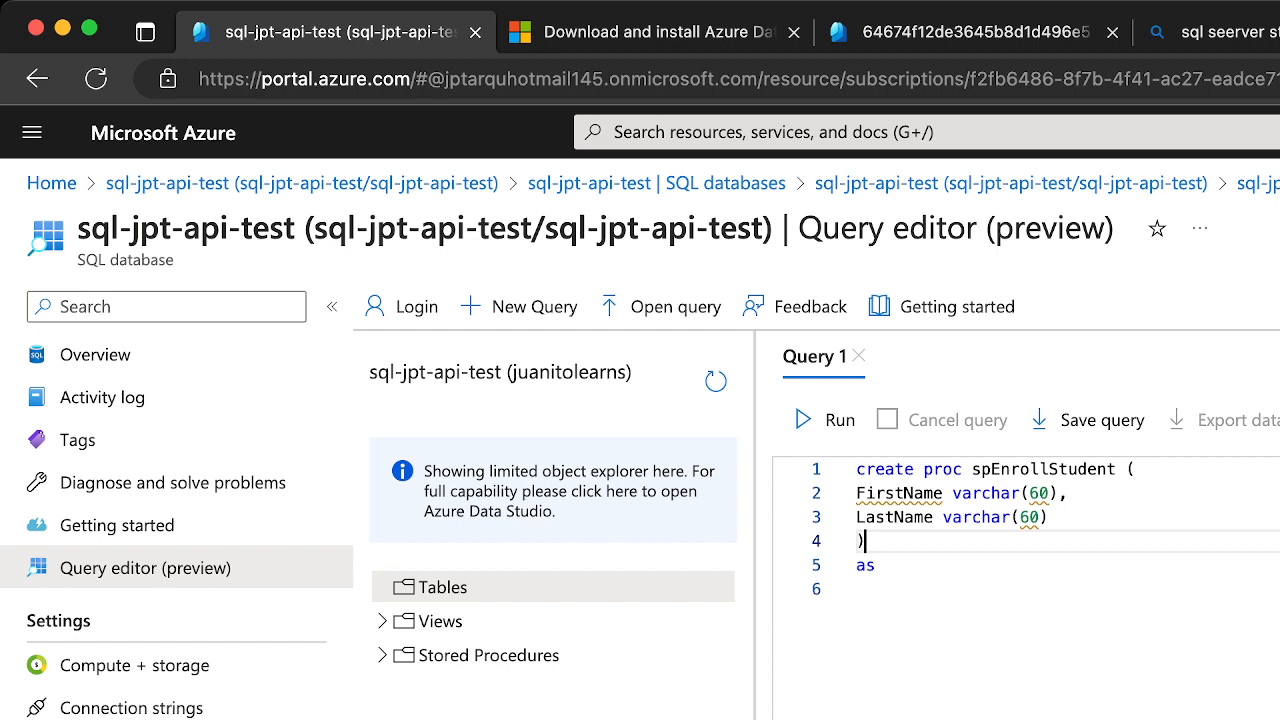
Start a select statement on a new line below "as" in the procedure body
click(1016, 562)
key(Return)
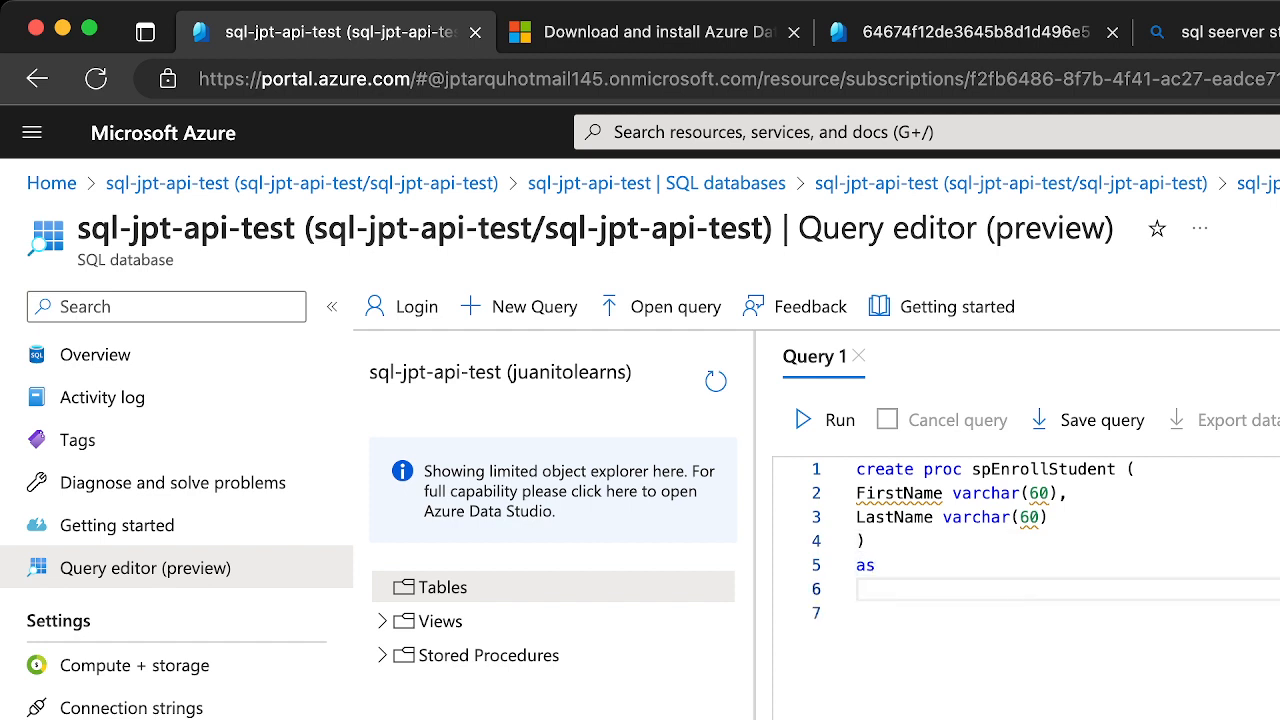
text(slect)
key(BackSpace)
key(BackSpace)
key(BackSpace)
key(BackSpace)
text(e)
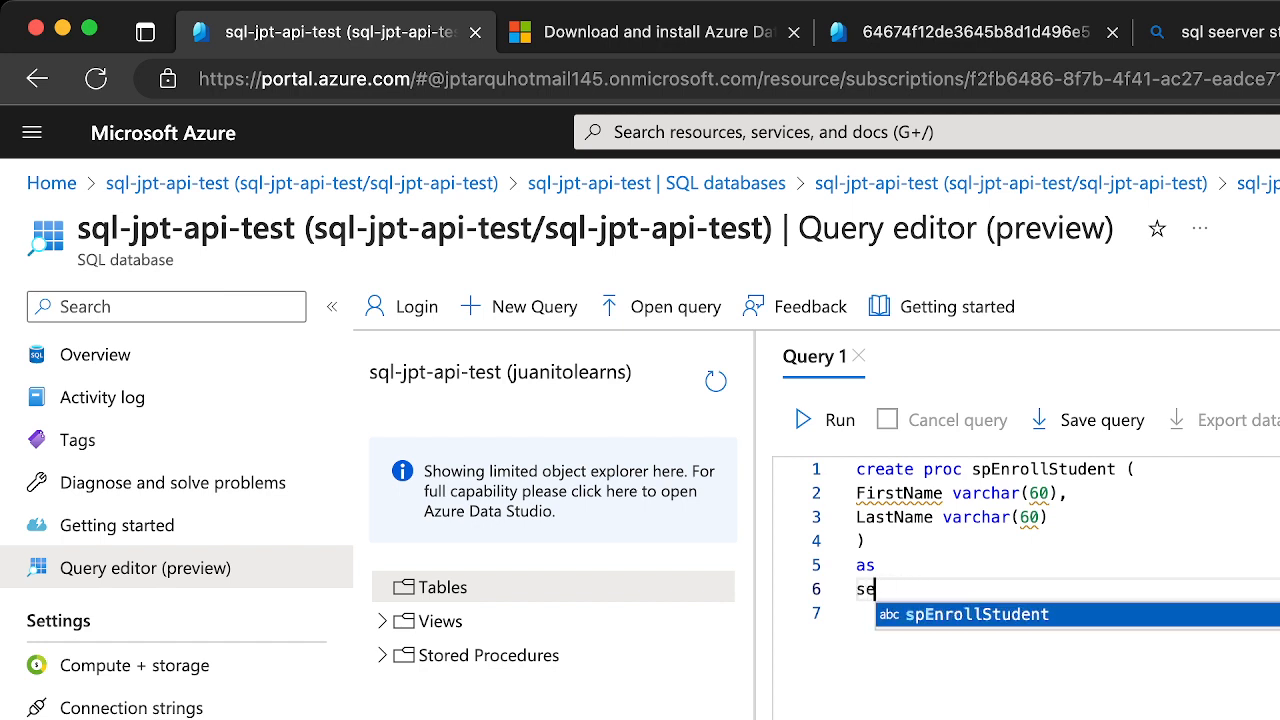
text(lect )
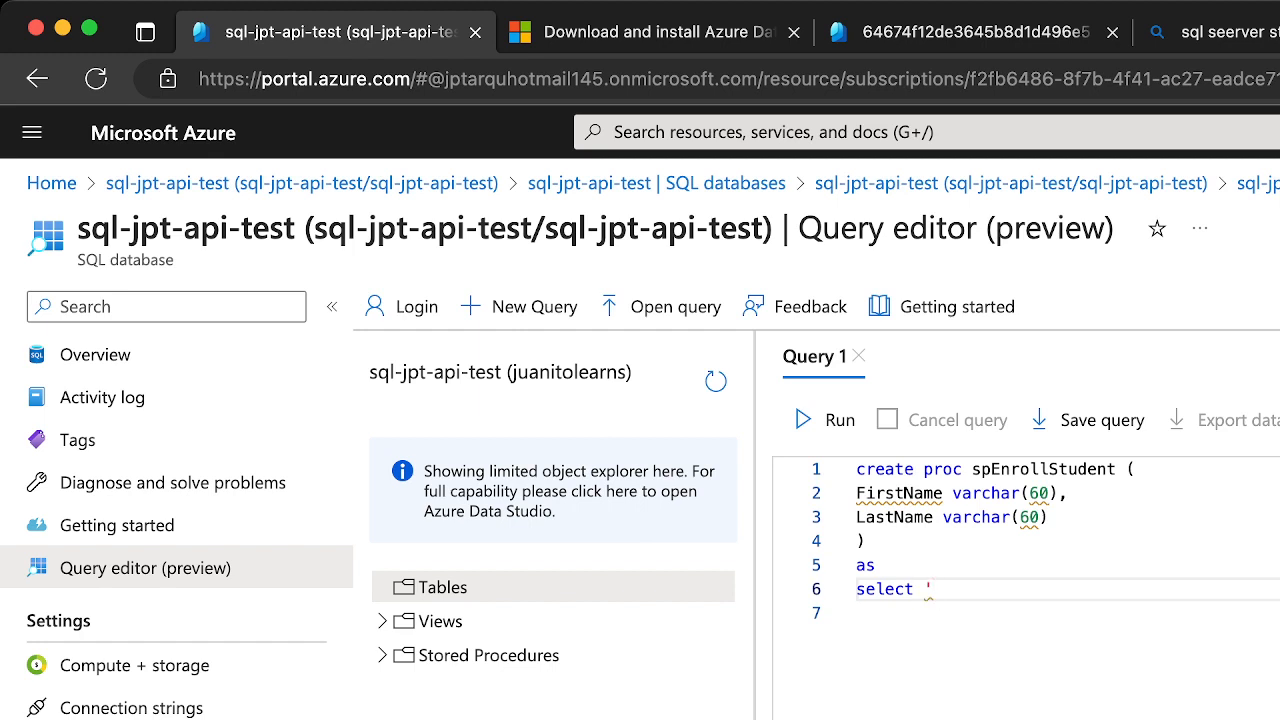
text('Enrollme)
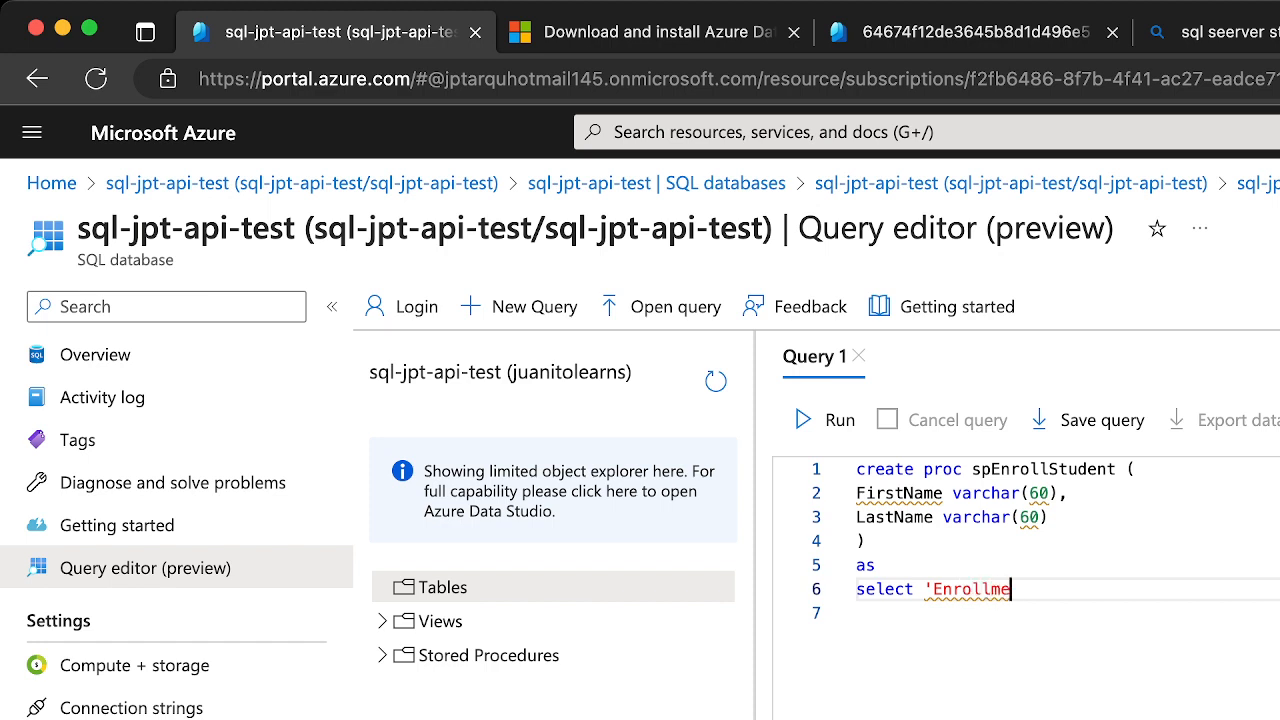
text(nt Succes)
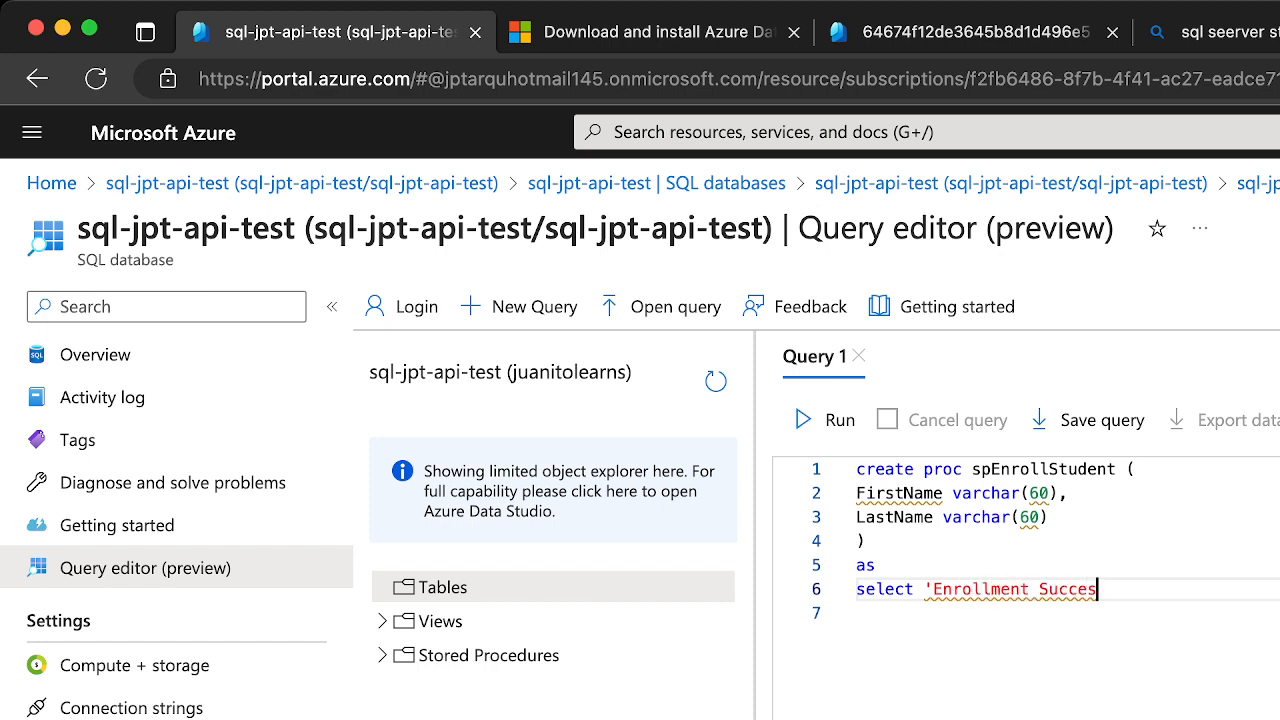
text(ful')
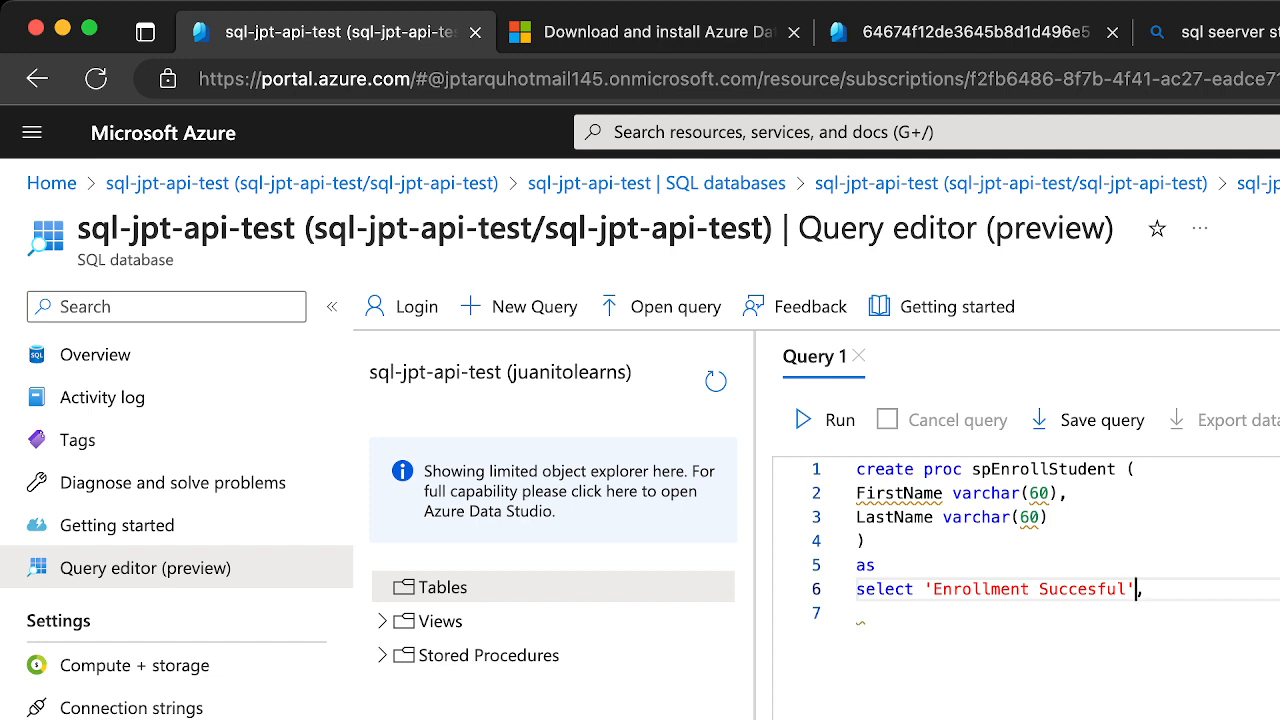
text( Message)
Make the select return the text 'Enrollment Succesful' with the column alias MessageStatus, followed by a comma
key(Right)
text(Status)
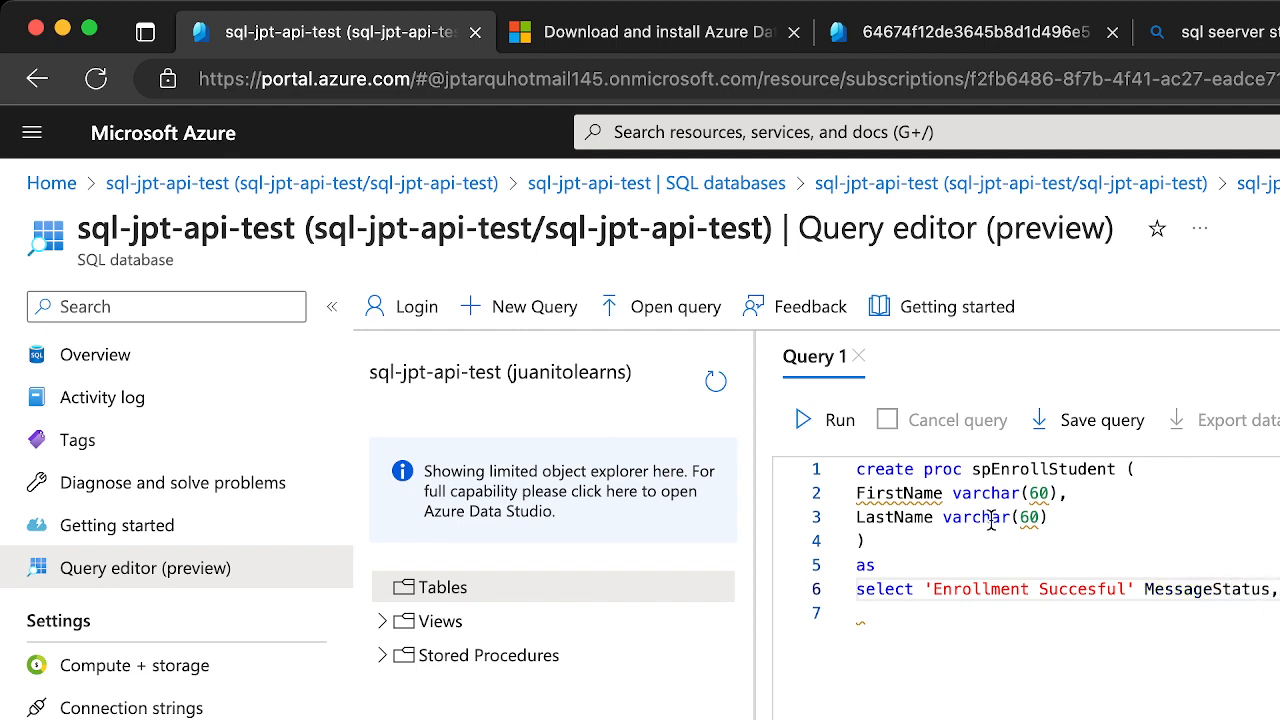
Prefix the FirstName and LastName parameter declarations with @
double_click(928, 494)
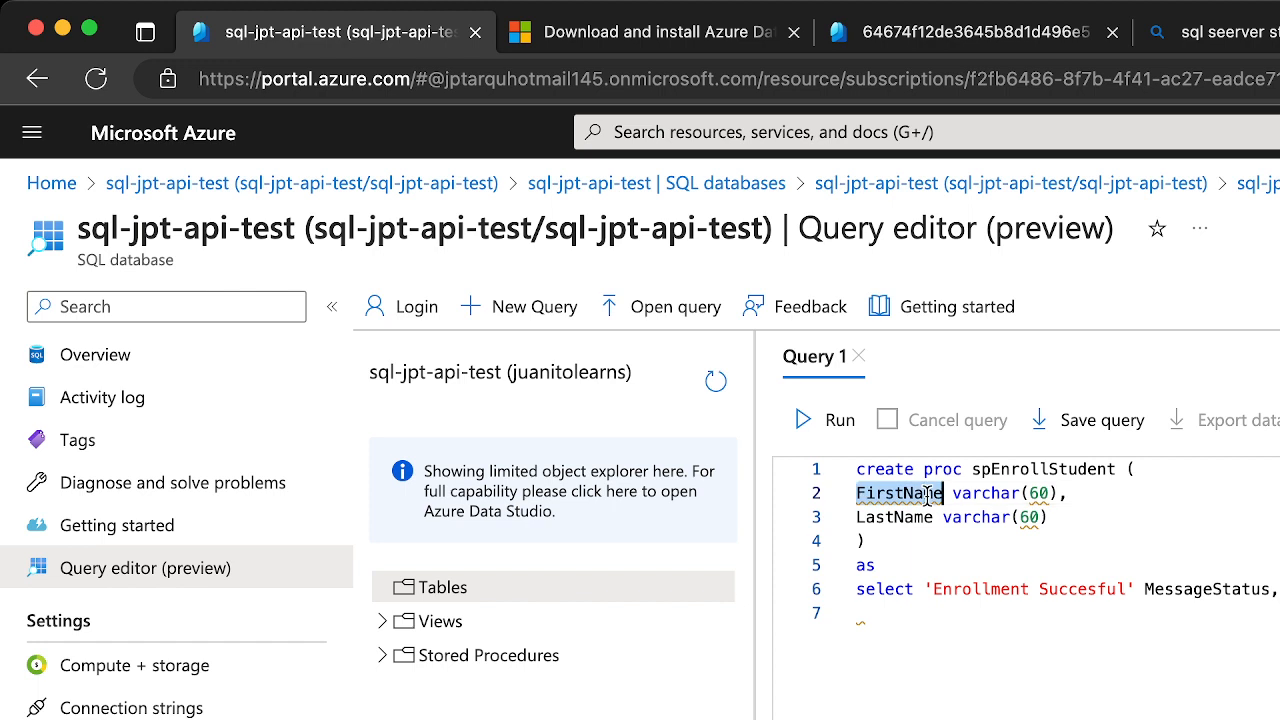
click(865, 492)
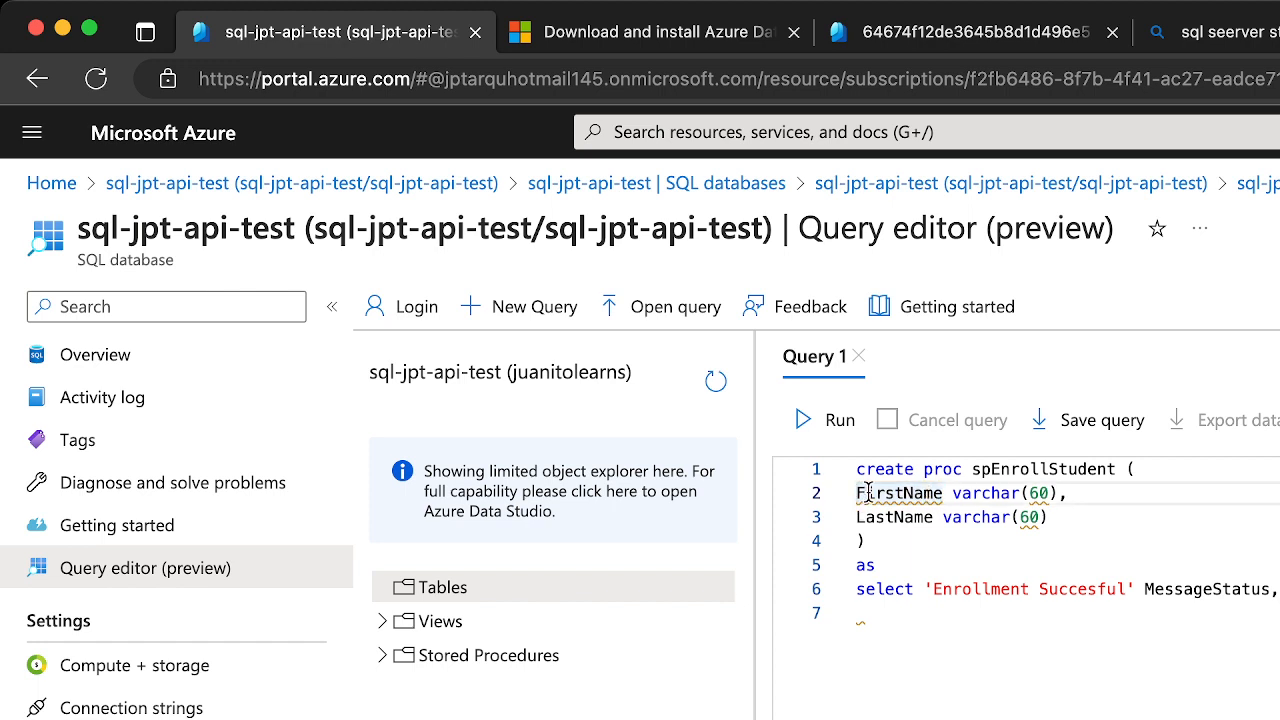
text(@)
click(859, 517)
text(@)
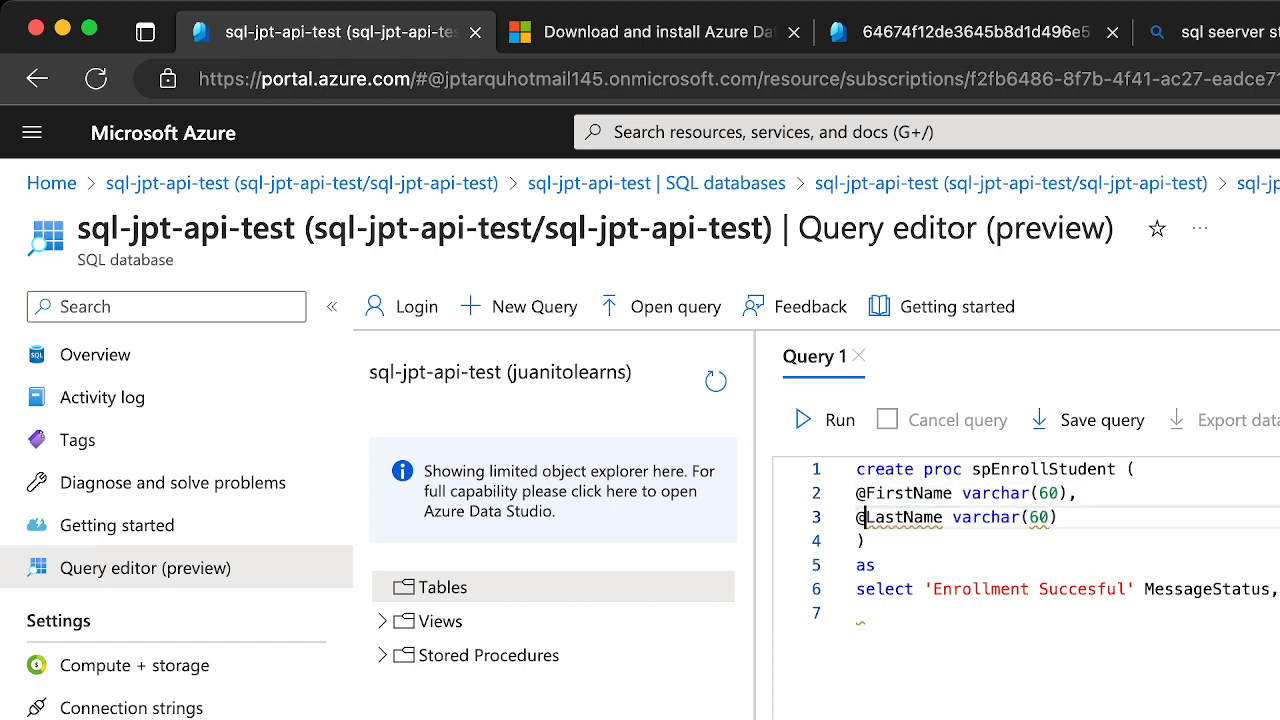
Run the script to create the spEnrollStudent procedure and expand the Stored Procedures folder to check for it
double_click(915, 494)
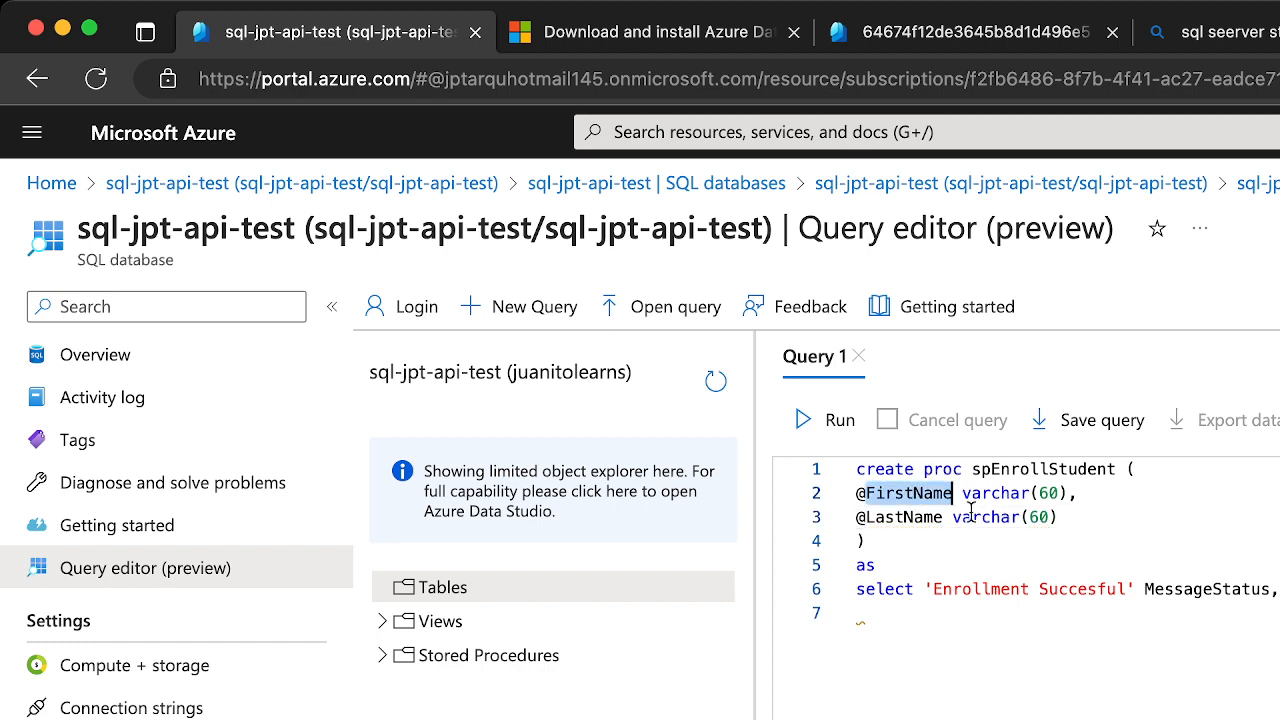
drag(859, 517, 940, 520)
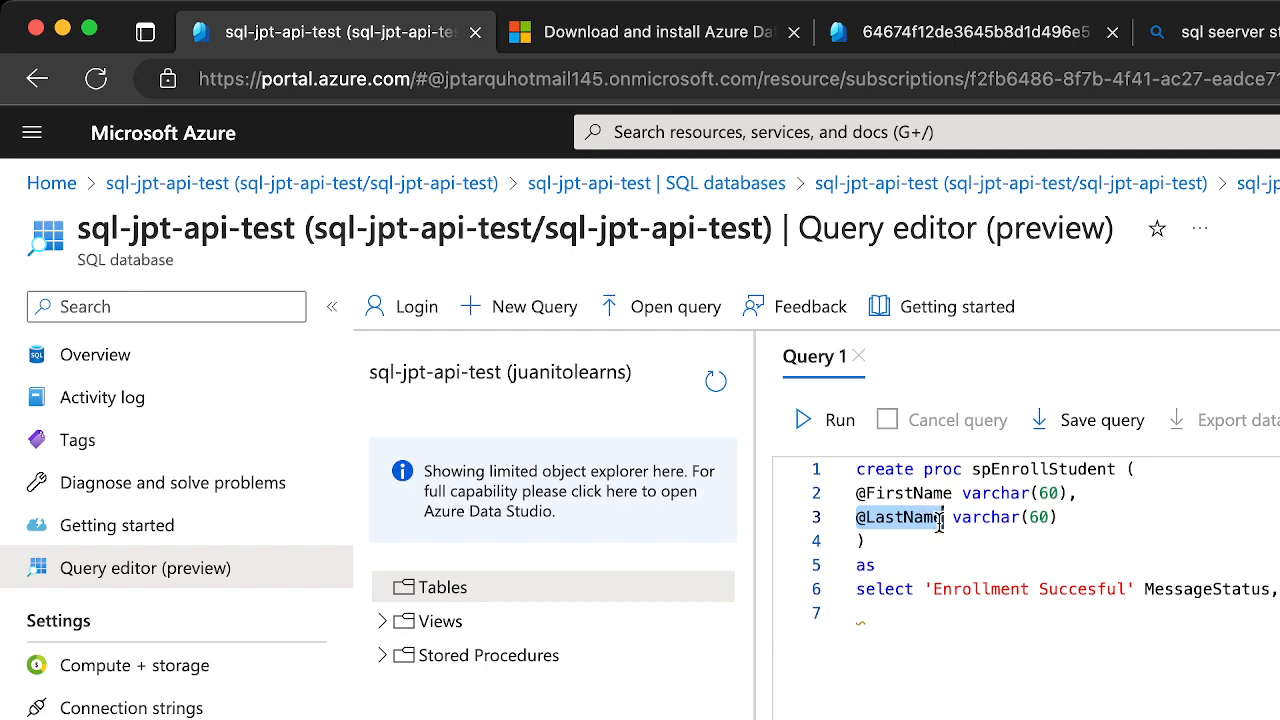
click(1278, 589)
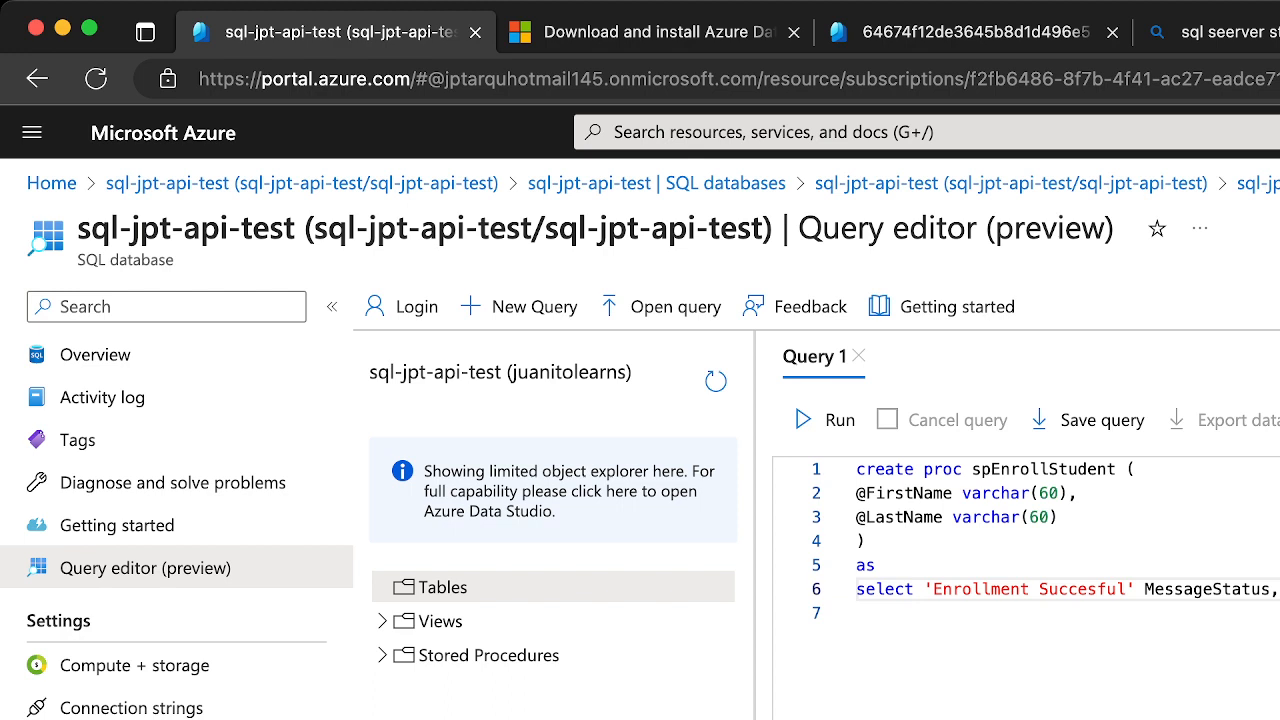
click(818, 432)
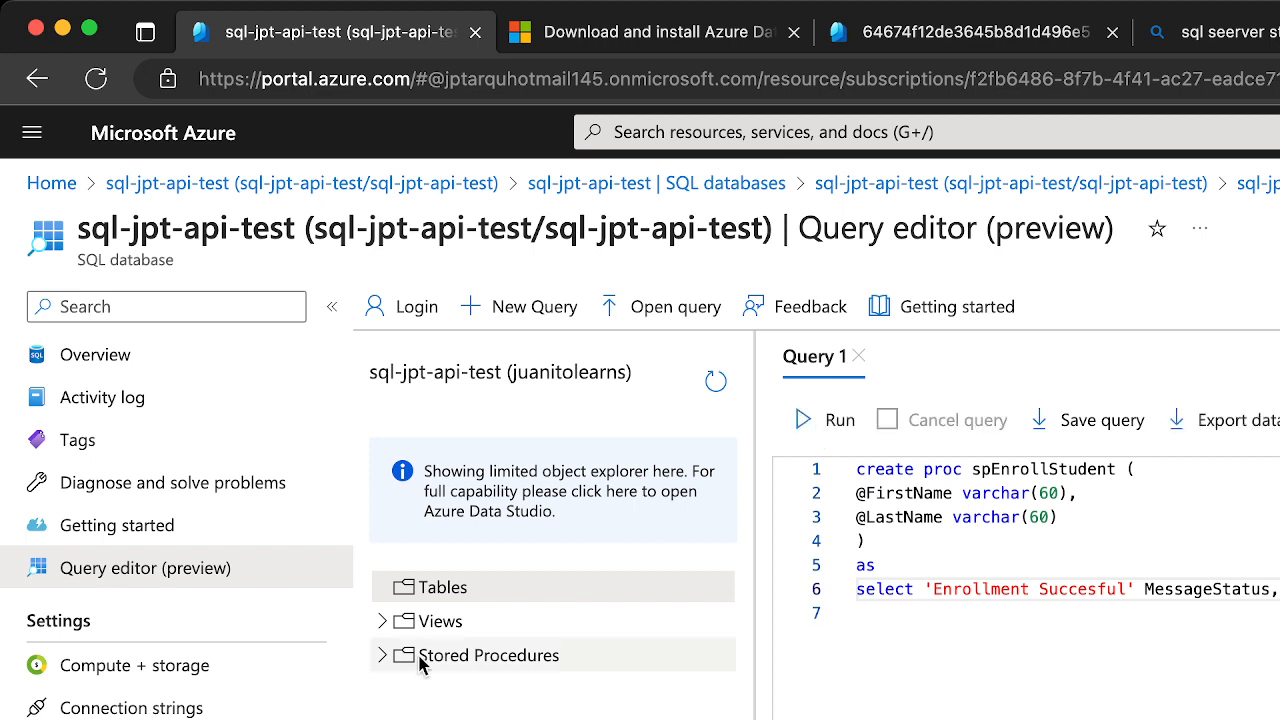
click(382, 655)
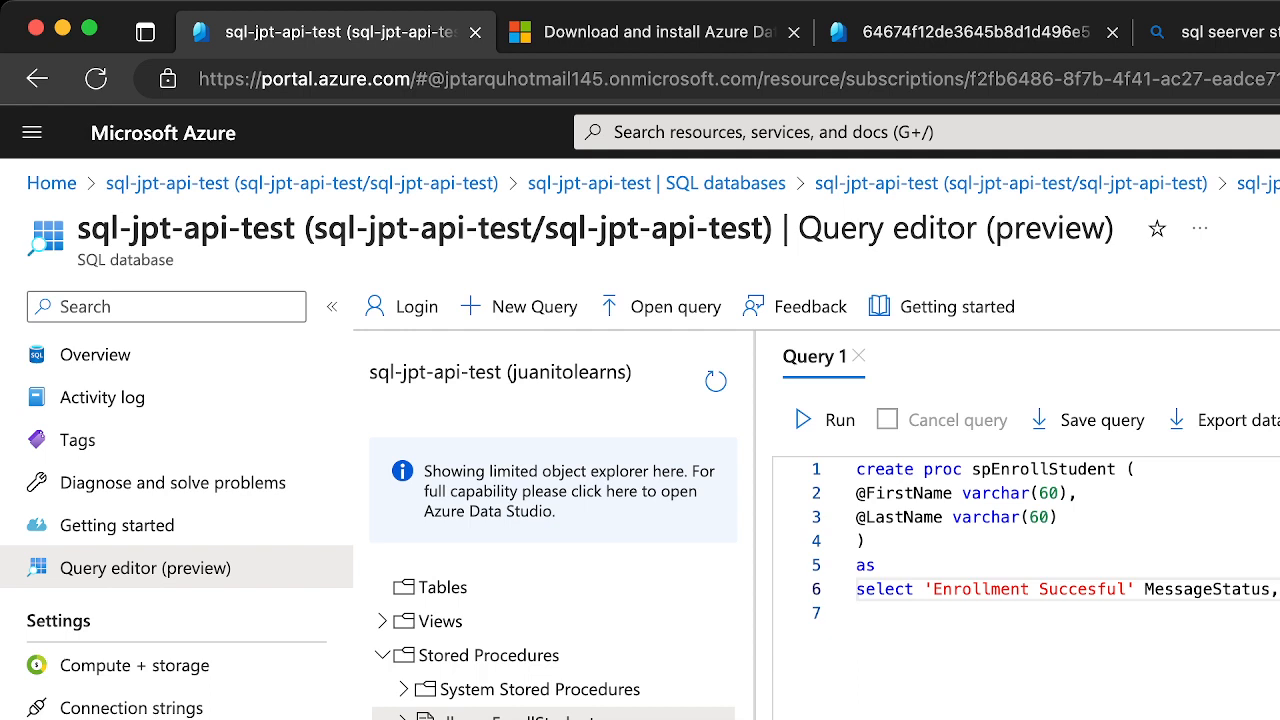
click(711, 718)
Write a call to spEnrollStudent below the procedure definition, passing a sample first name and 'Test' as the last name
click(1100, 469)
double_click(1100, 469)
key(super+c)
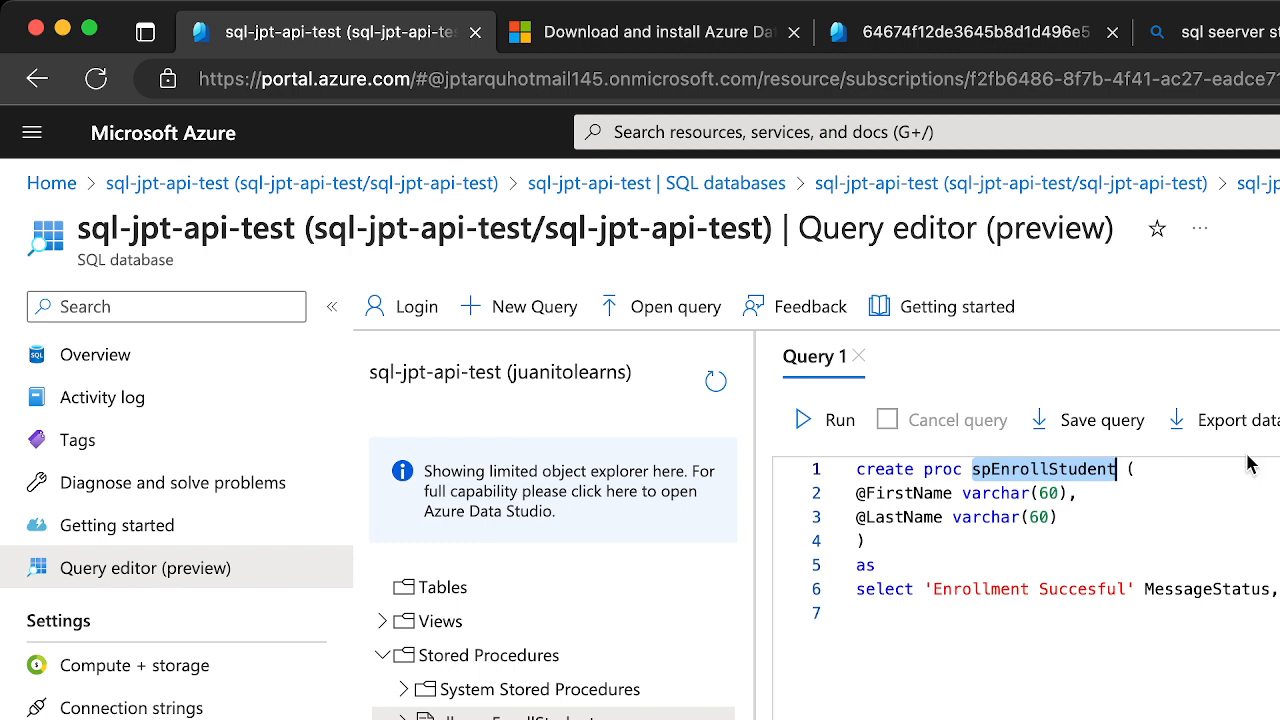
click(857, 613)
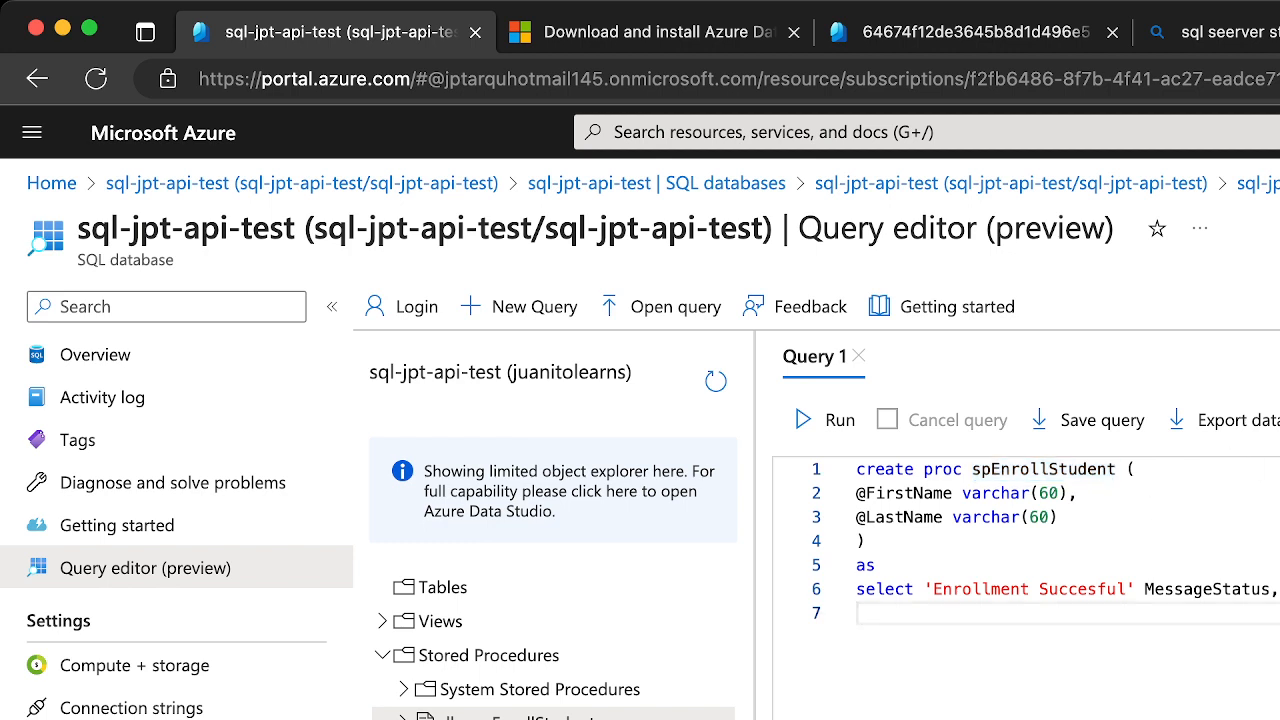
key(Return)
key(Return)
key(super+v)
text(')
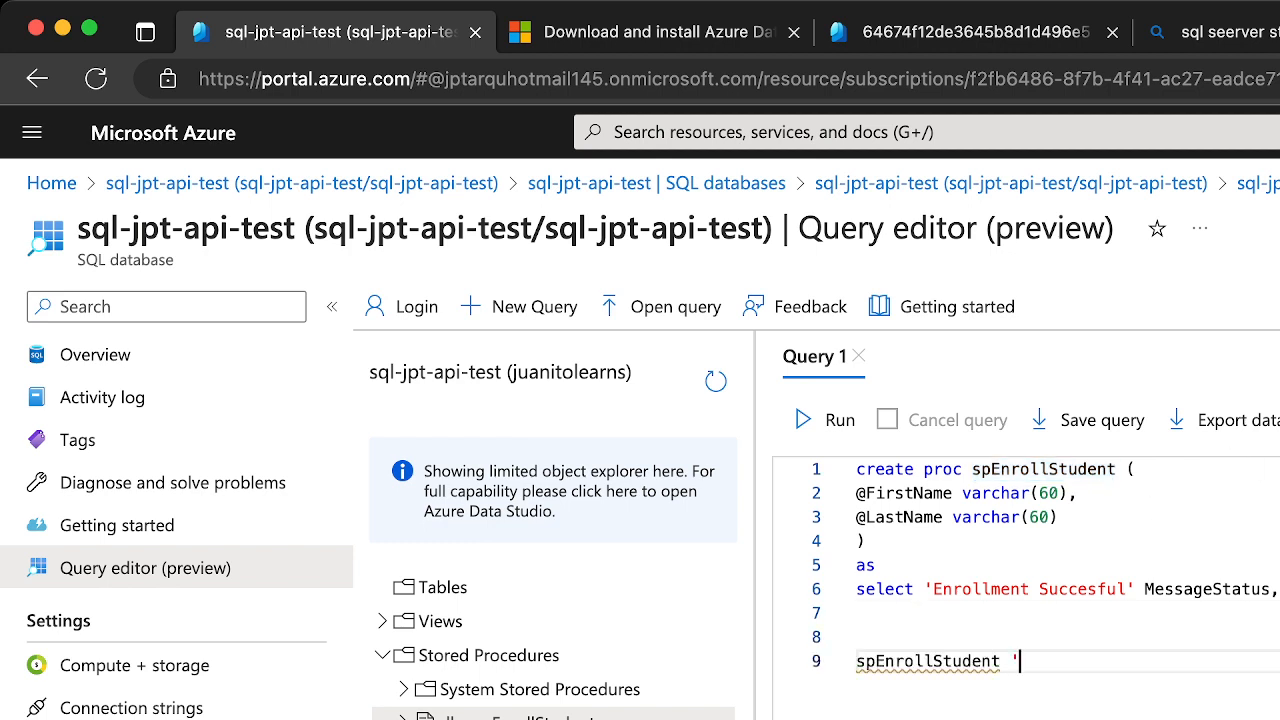
text(Juaninto', 'Test')
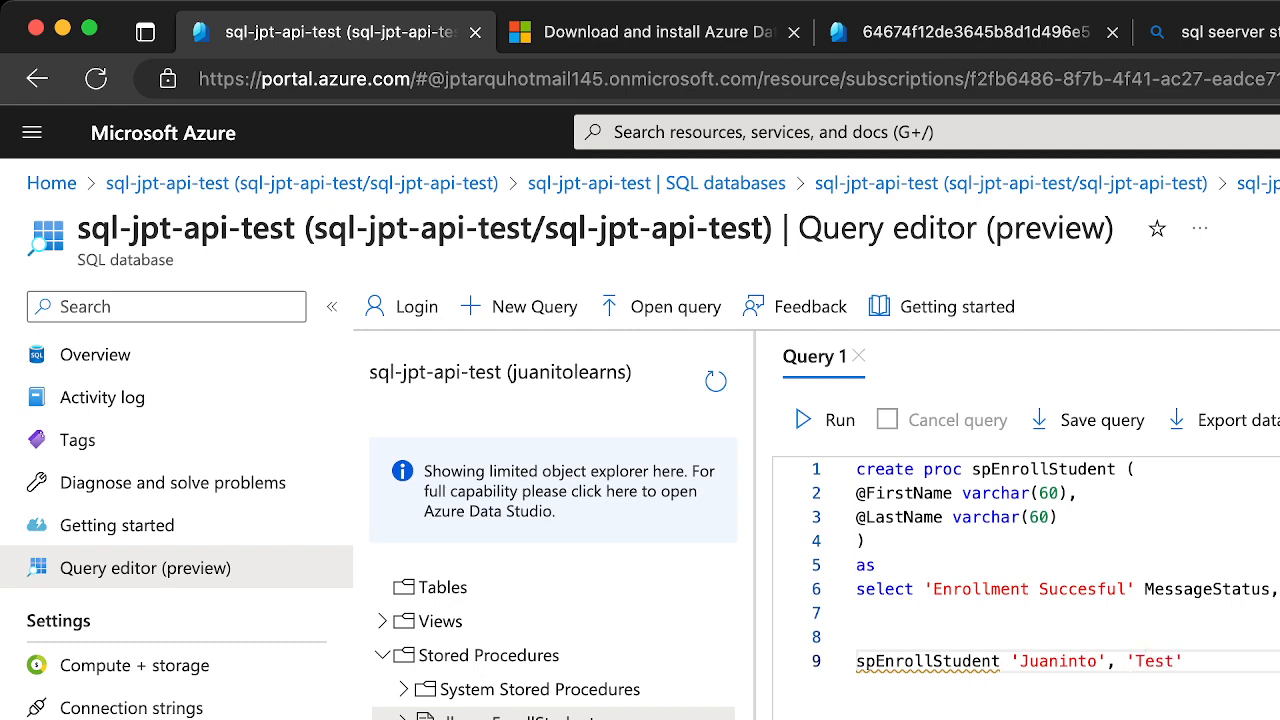
Run only the spEnrollStudent call to test the procedure, then clear the selection
drag(1025, 621, 818, 493)
click(1222, 673)
drag(1222, 673, 997, 621)
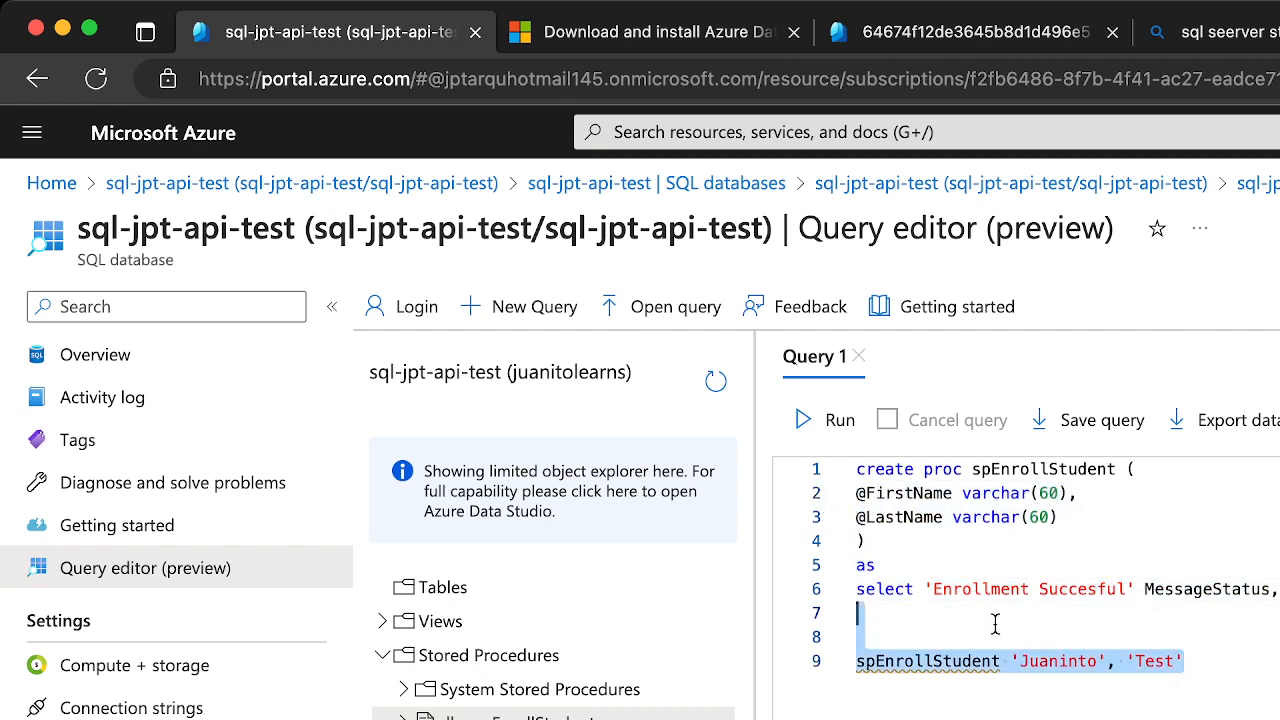
click(814, 428)
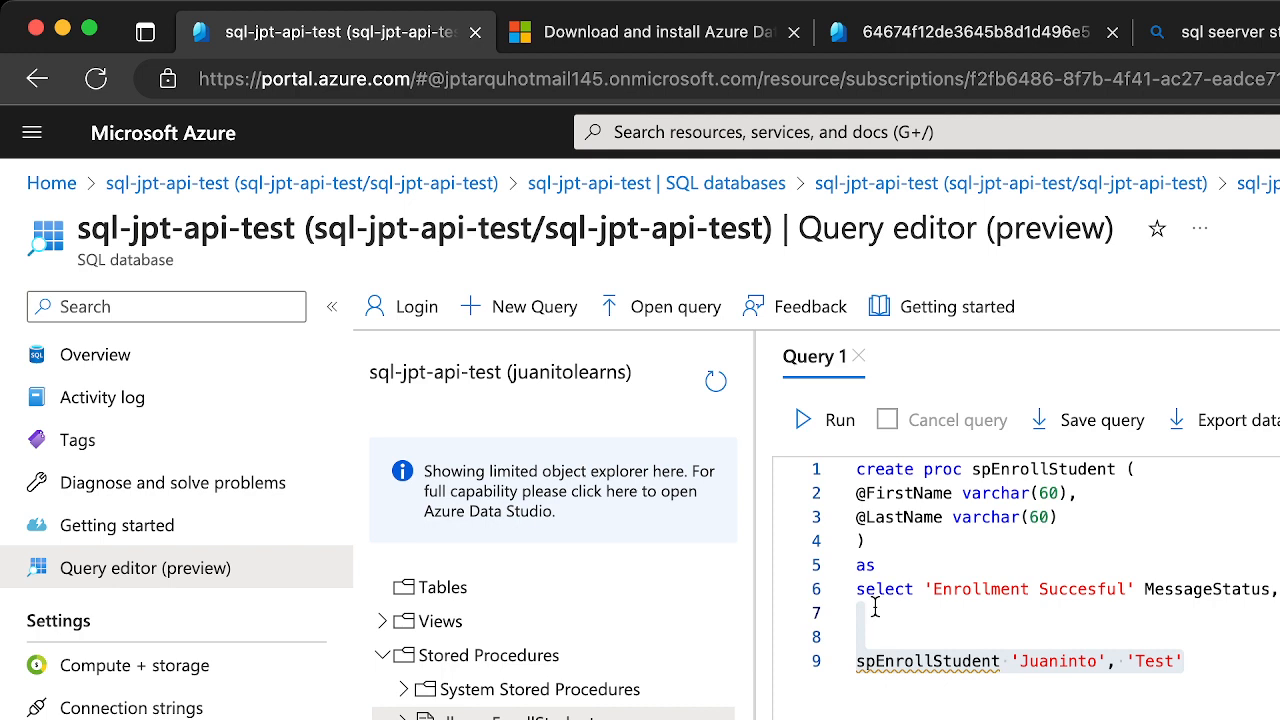
click(955, 545)
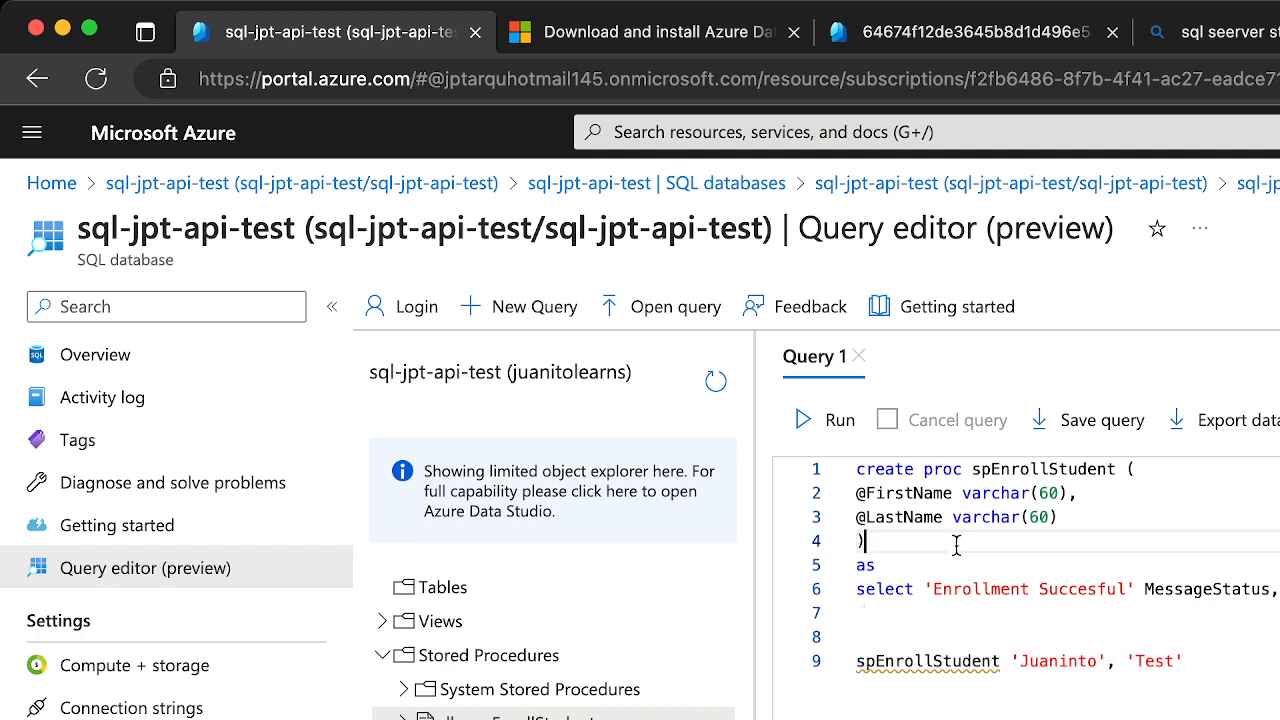
click(912, 623)
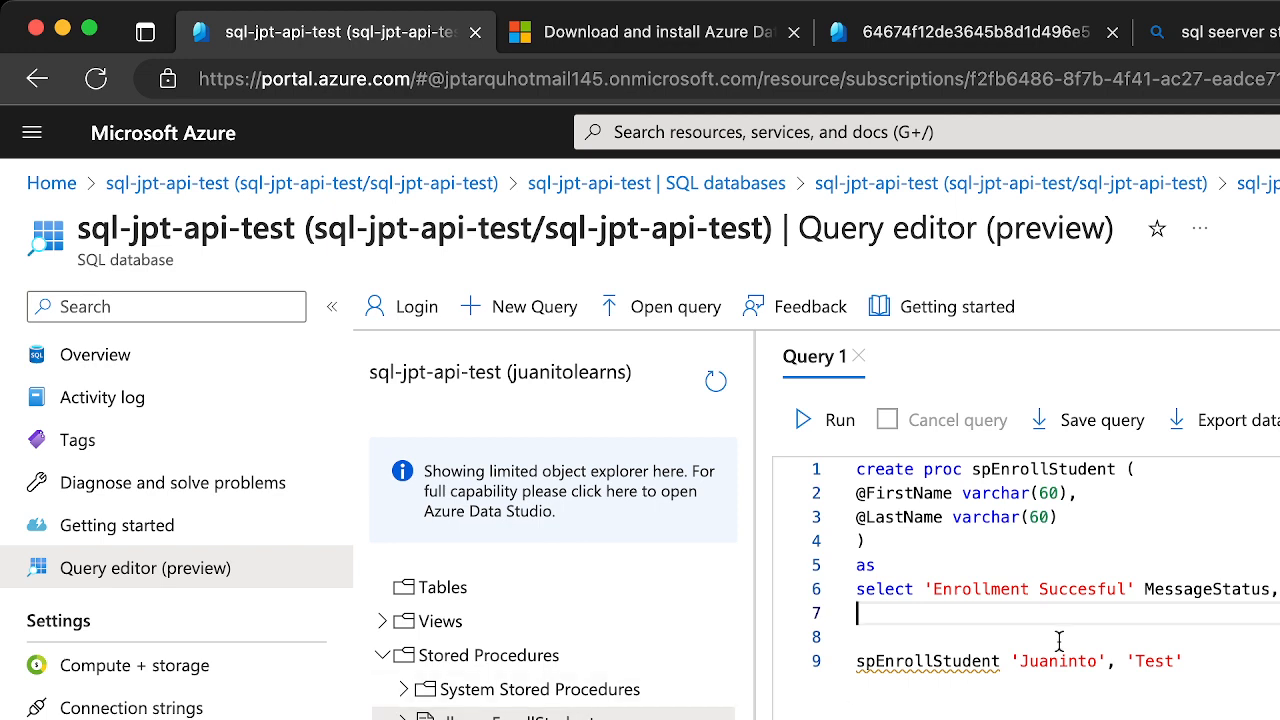
click(1253, 655)
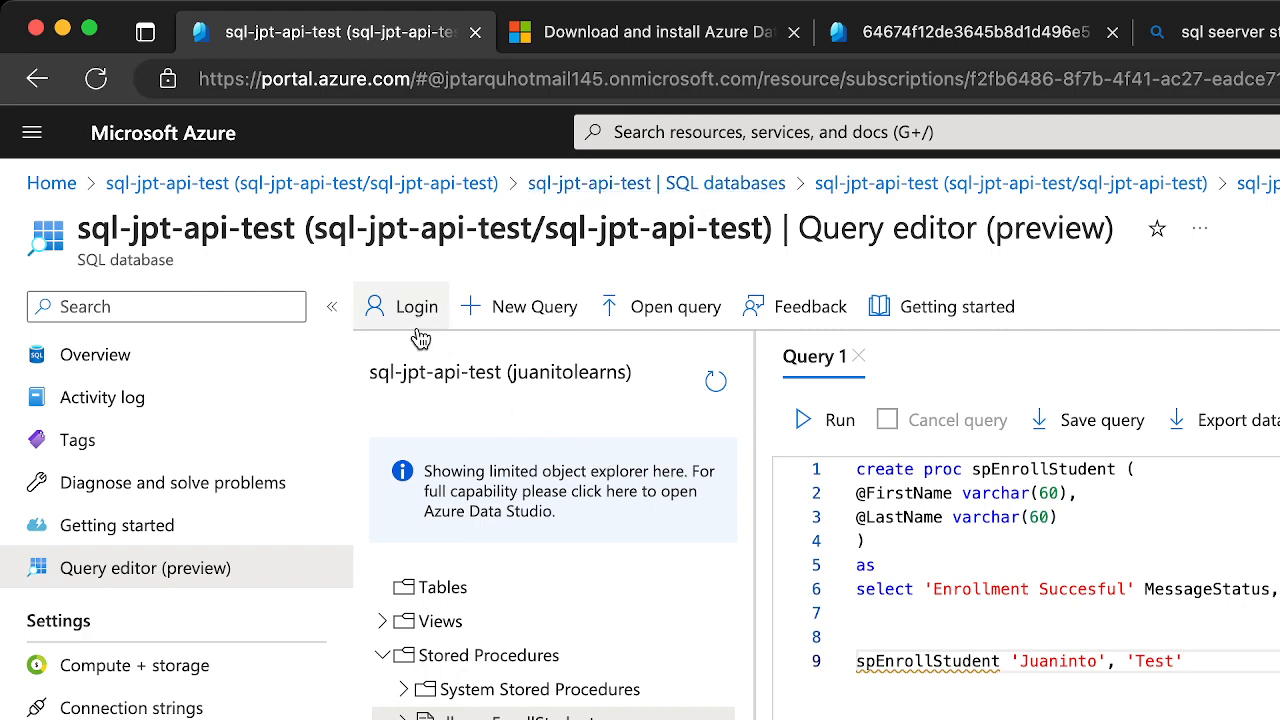
Open logic-sql-api-test from the deployment's rg-sql-api resource group in the Logic Apps Designer and bring up its trigger picker
click(940, 33)
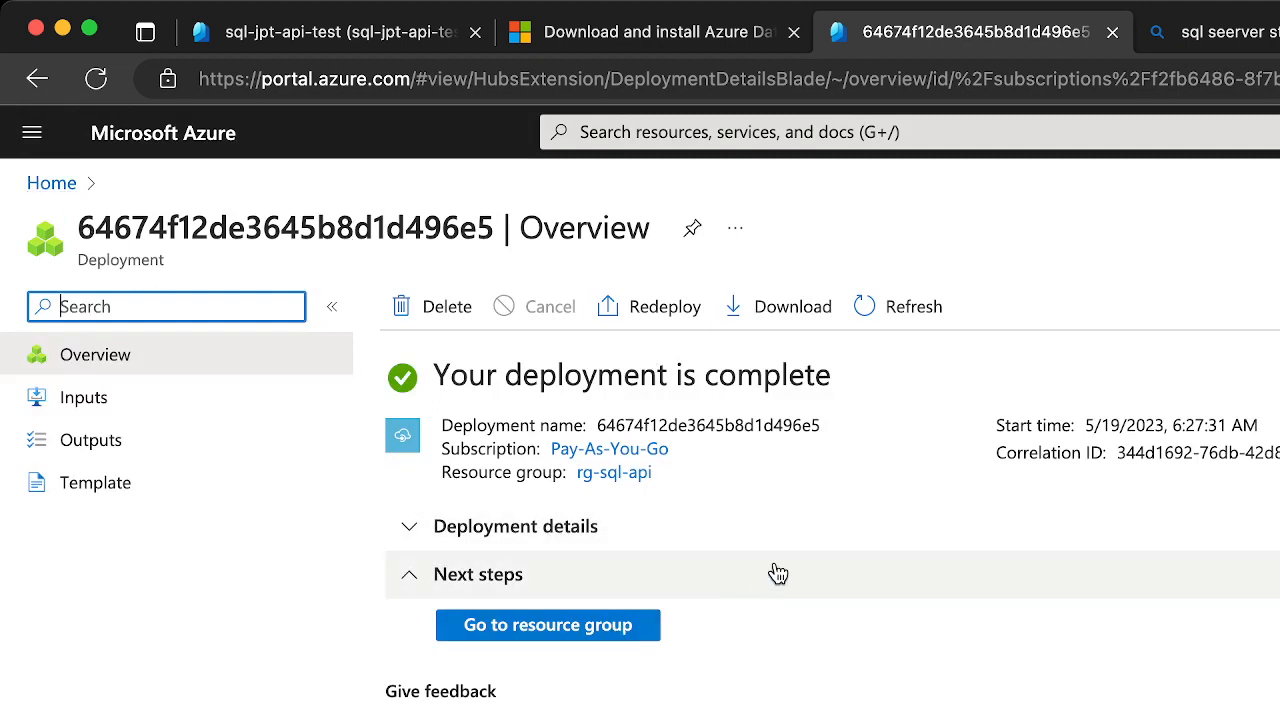
click(641, 472)
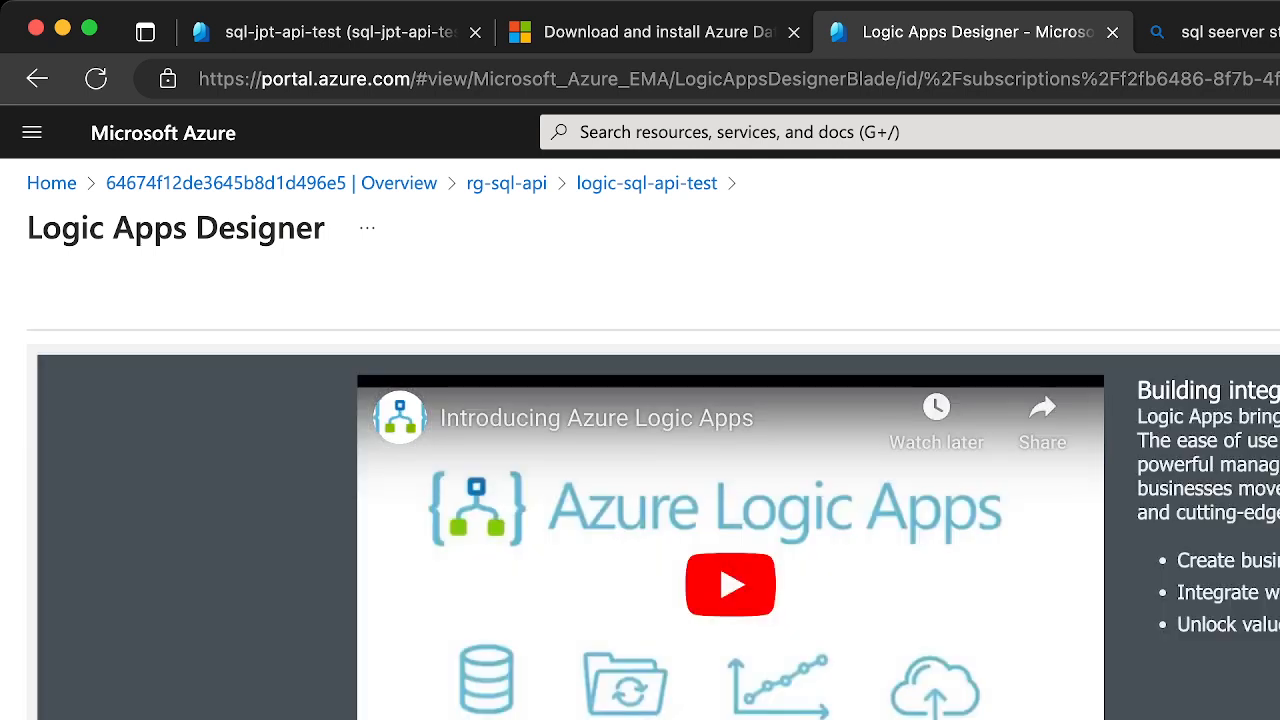
scroll(658, 530, down, 3)
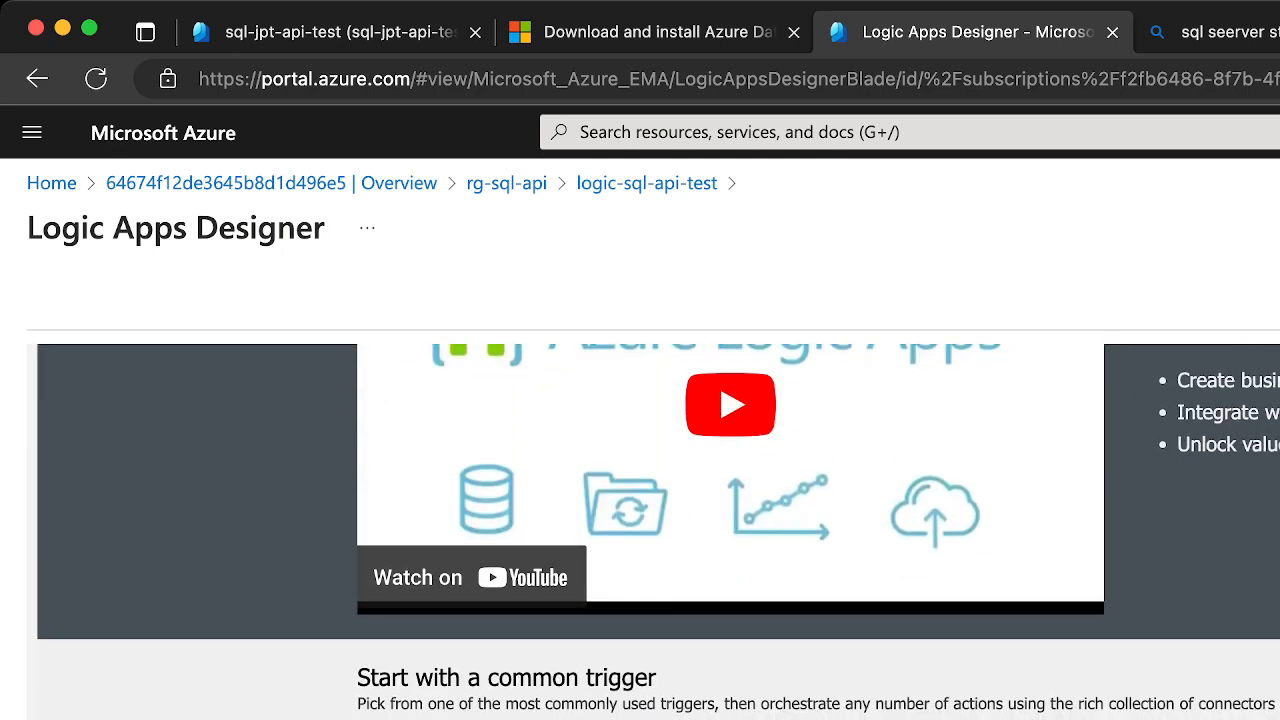
scroll(658, 530, down, 5)
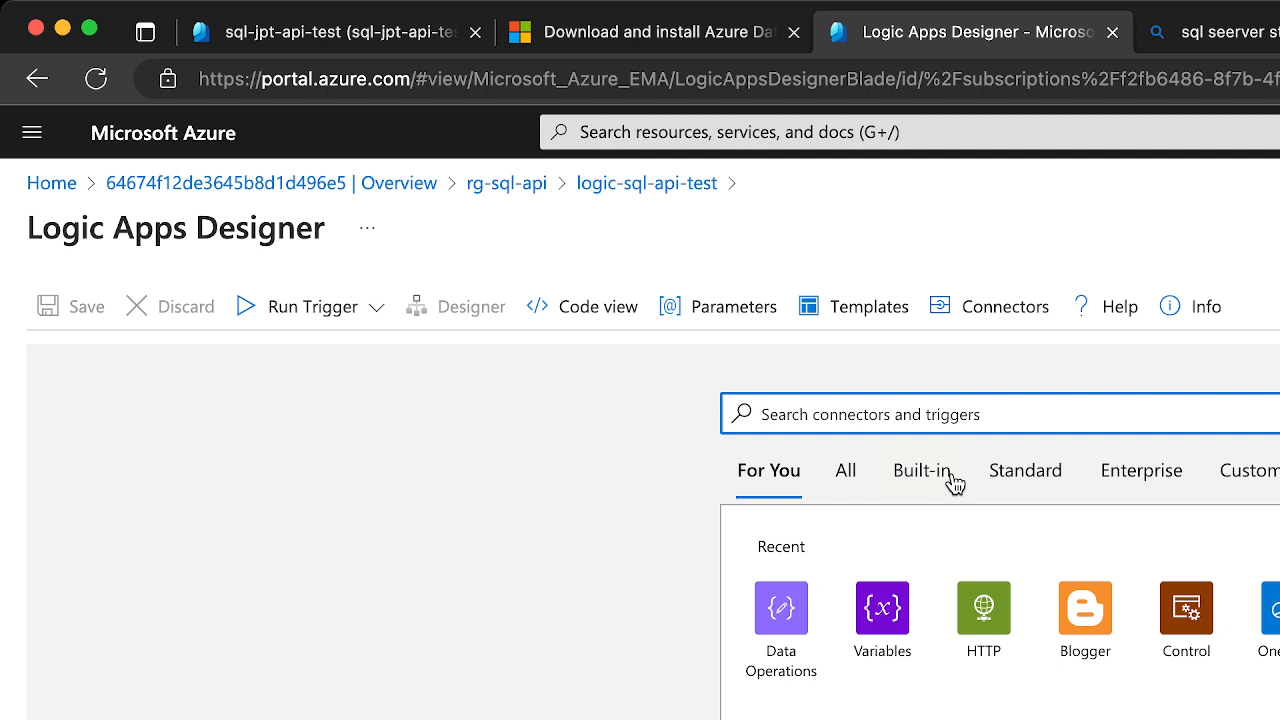
click(985, 617)
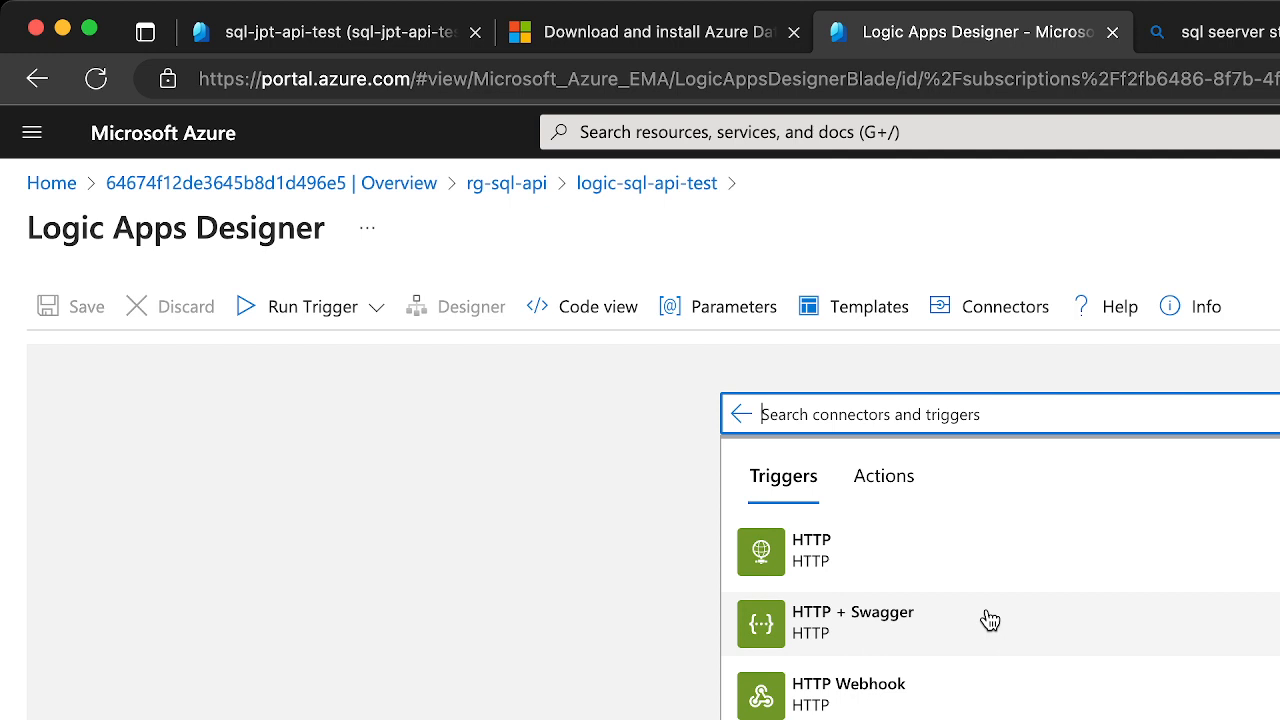
click(900, 550)
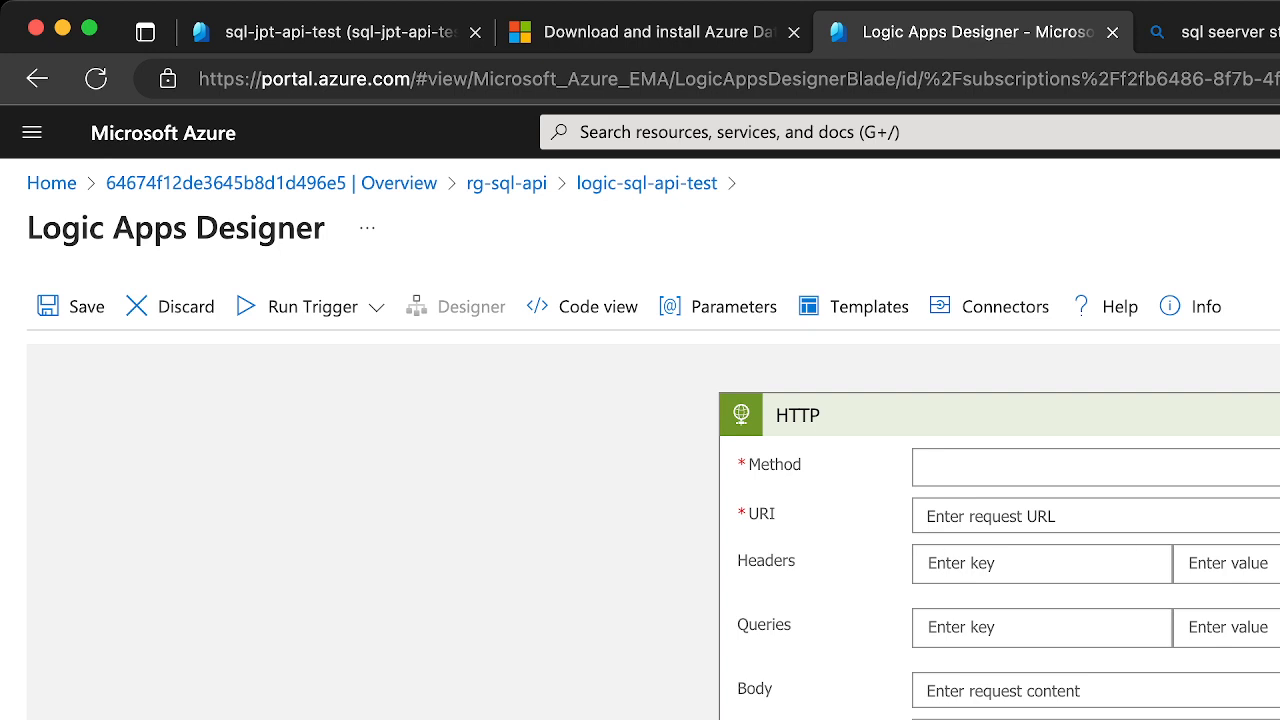
click(1270, 467)
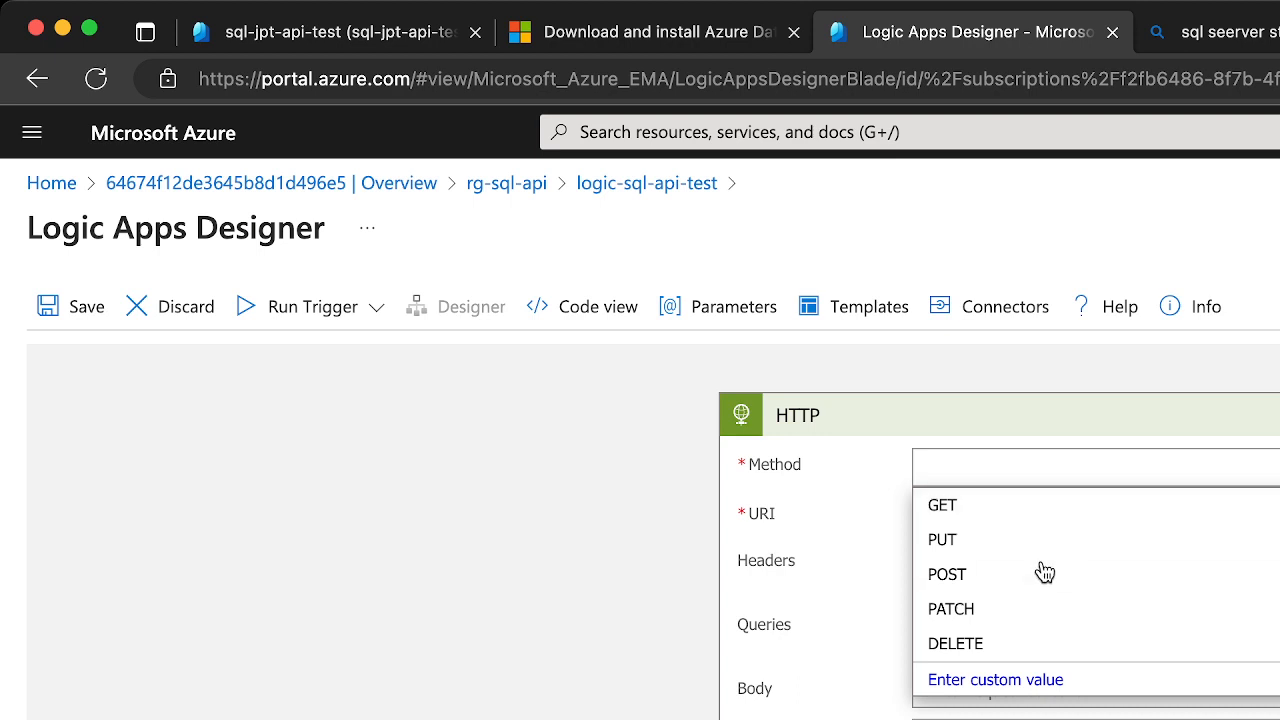
click(989, 580)
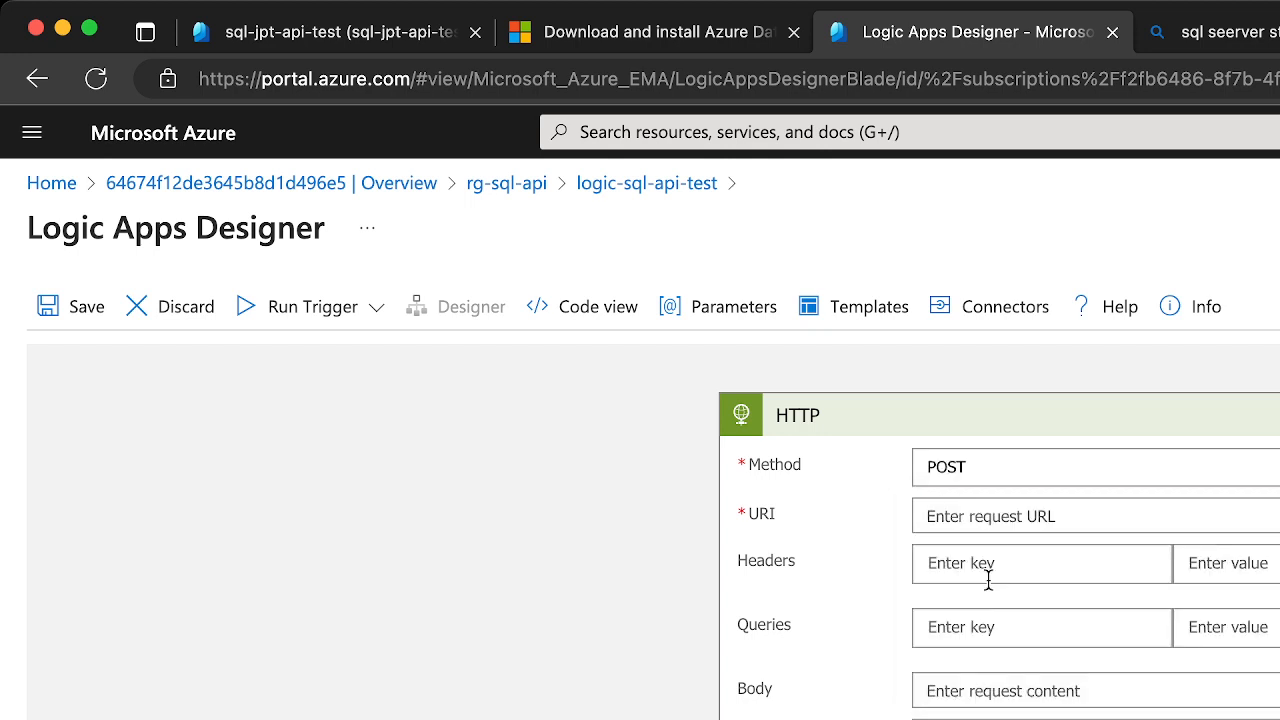
click(987, 517)
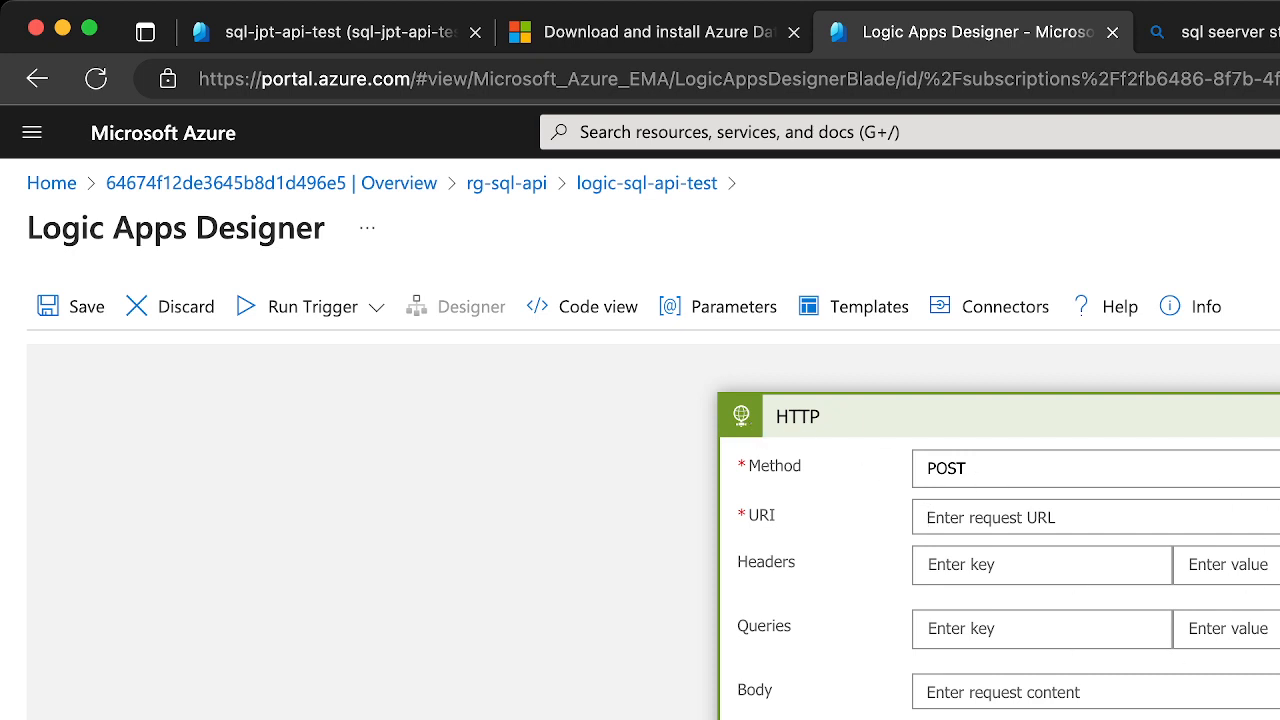
key(Delete)
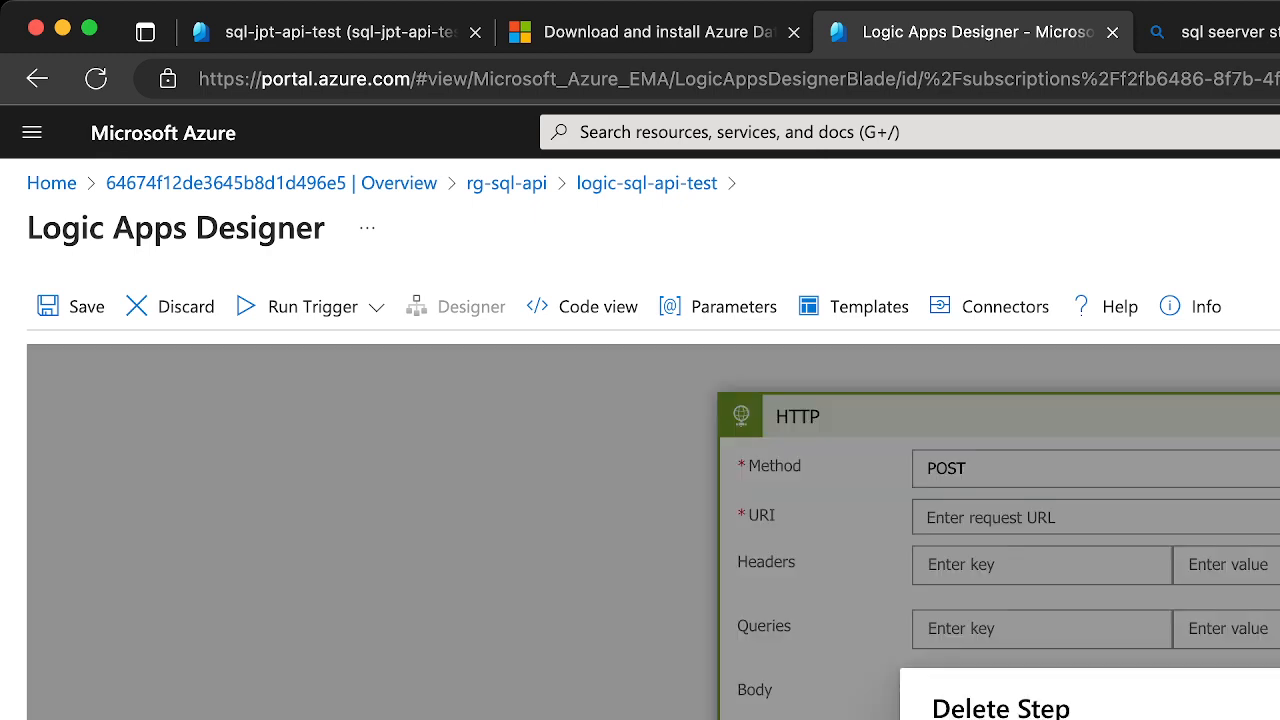
key(Return)
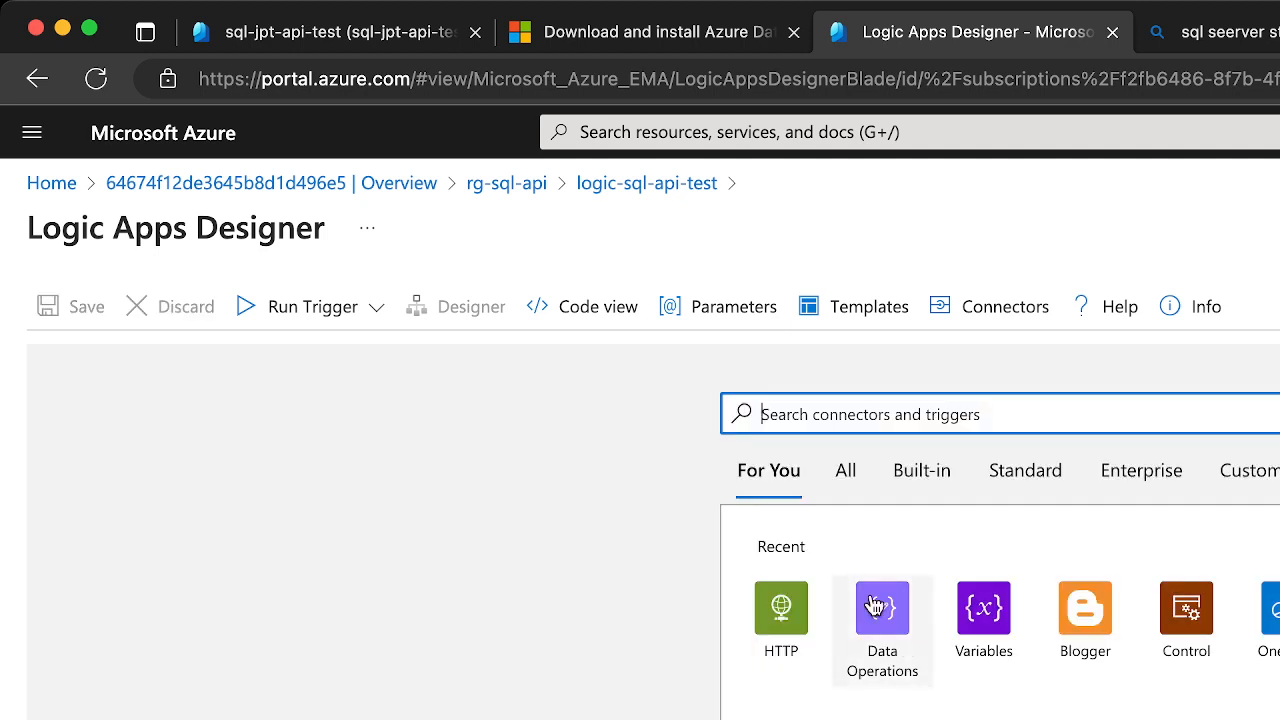
Add the built-in Request trigger "When a HTTP request is received" to the logic app
click(916, 478)
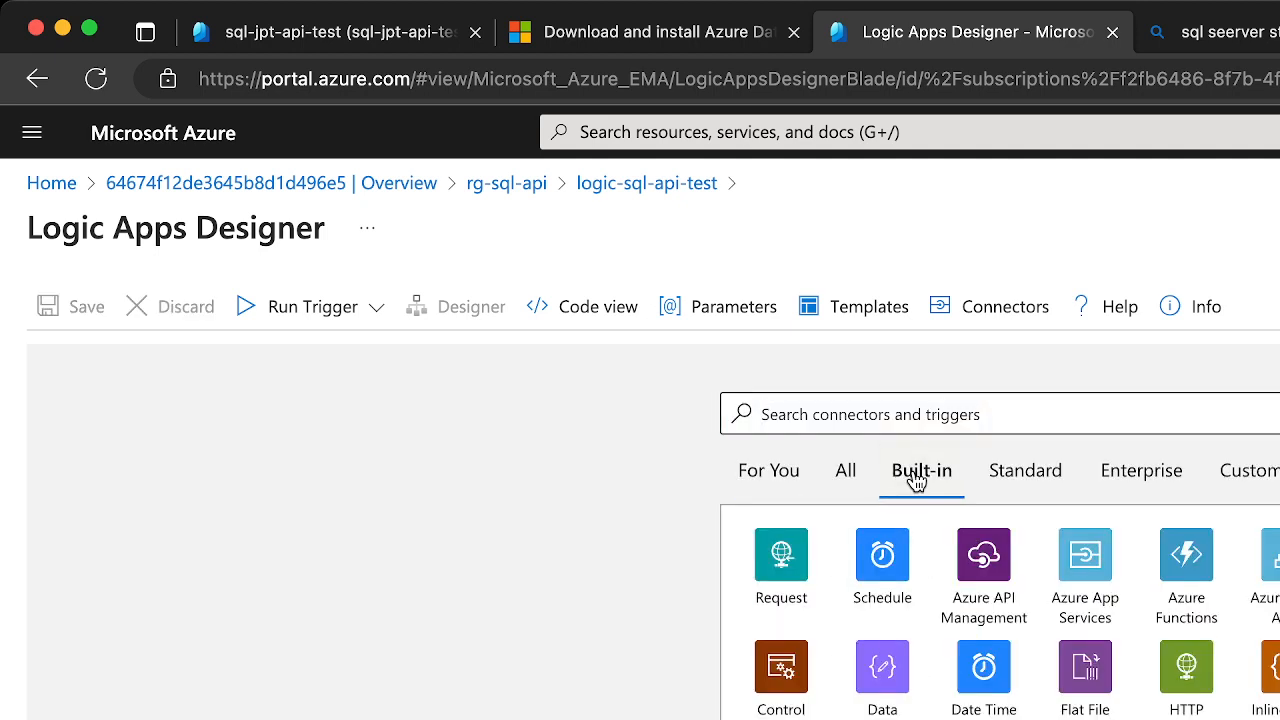
click(780, 565)
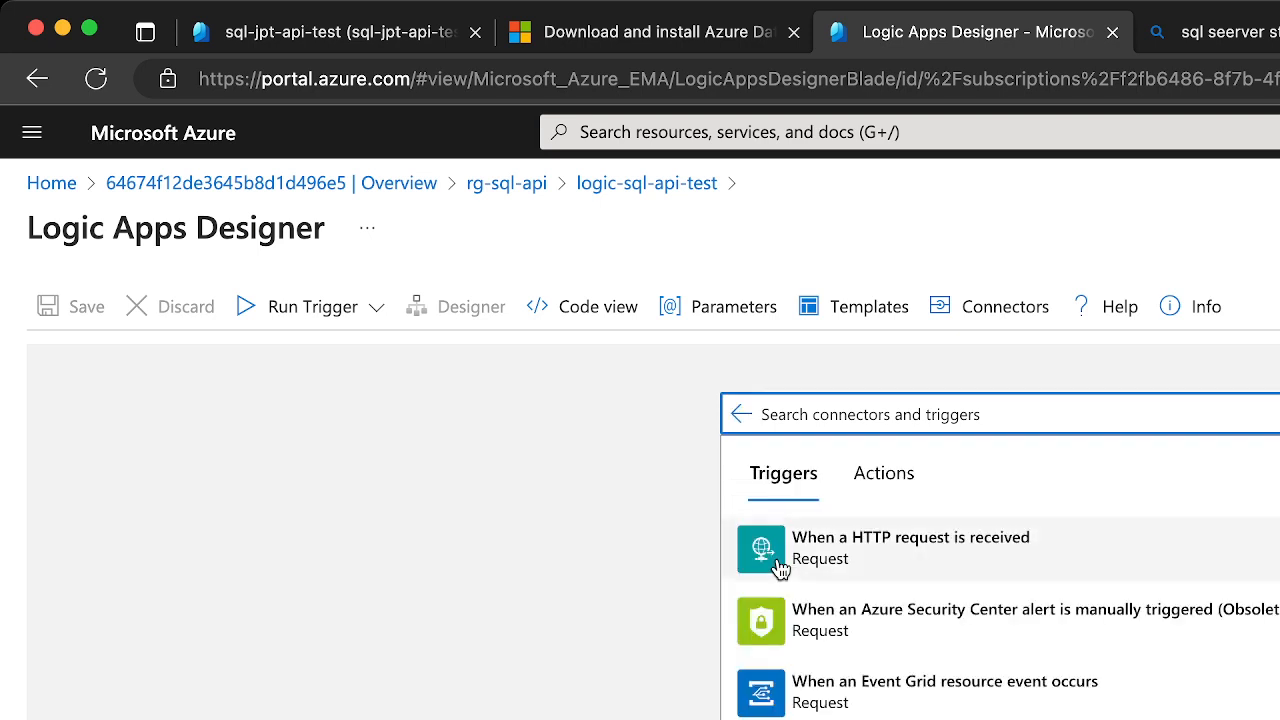
click(884, 556)
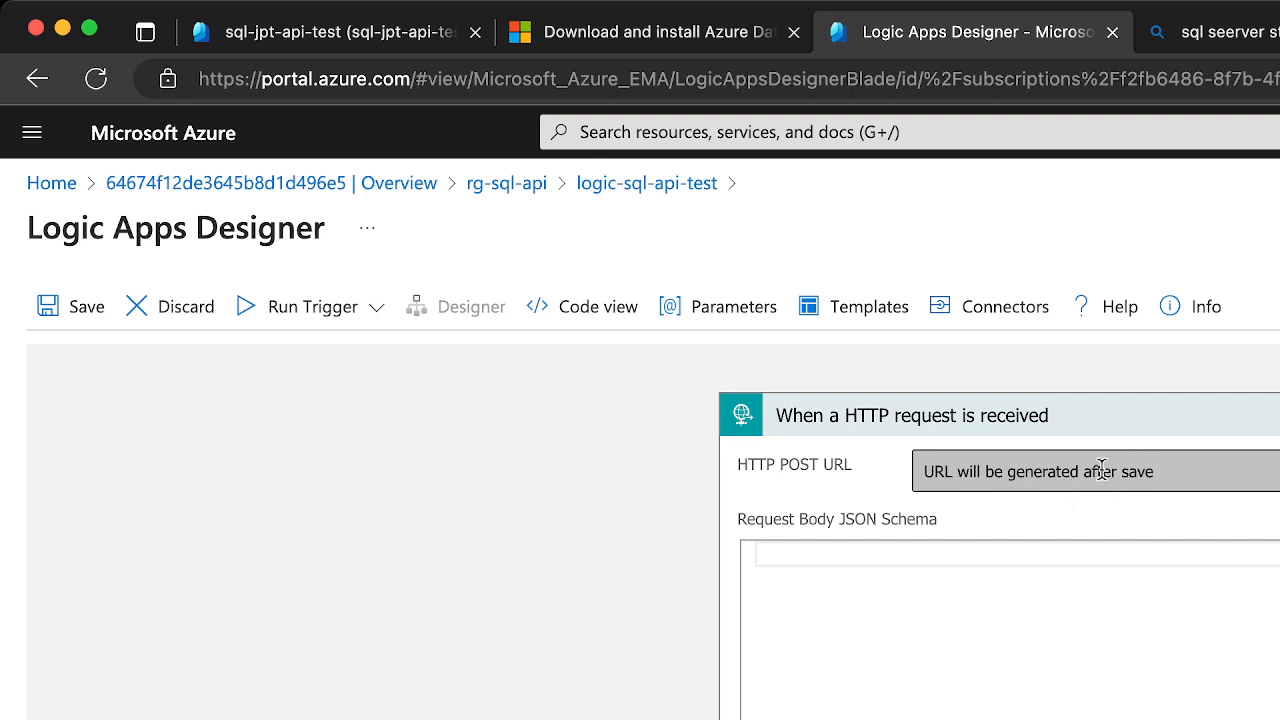
Enter a JSON object in the trigger's request body schema with a "LastName" property holding a sample surname
click(1057, 560)
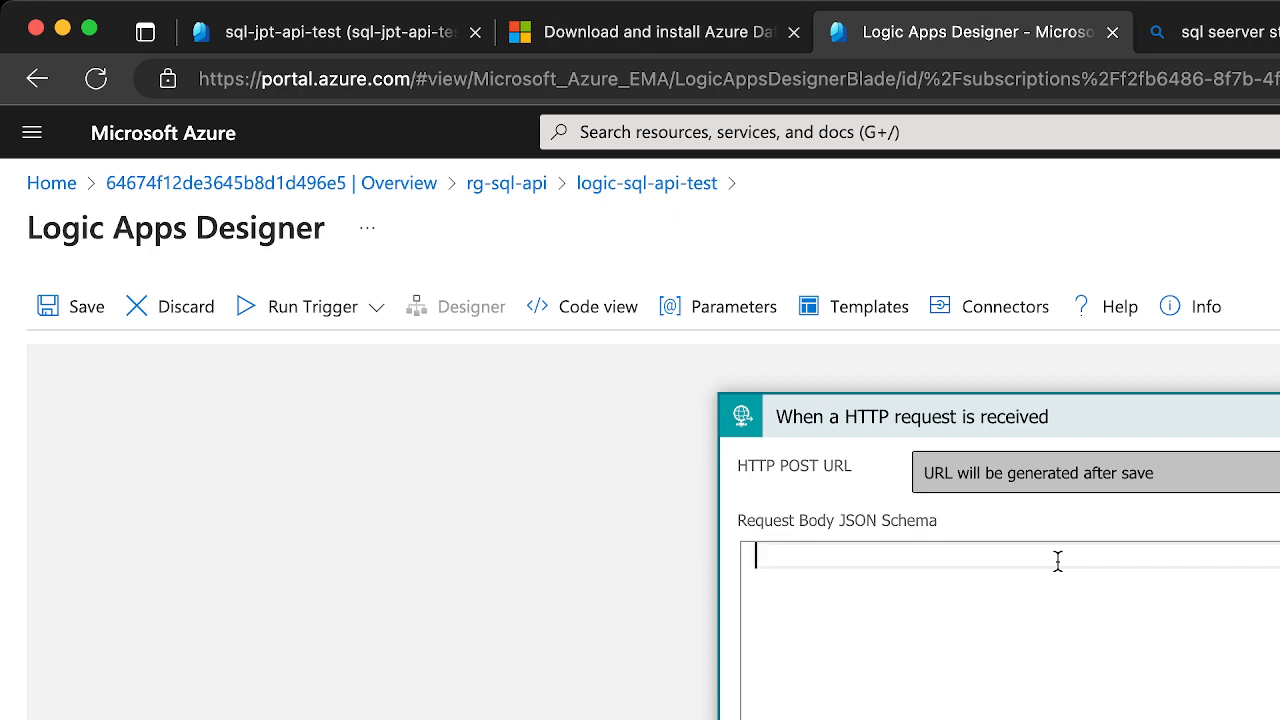
key(super+Tab)
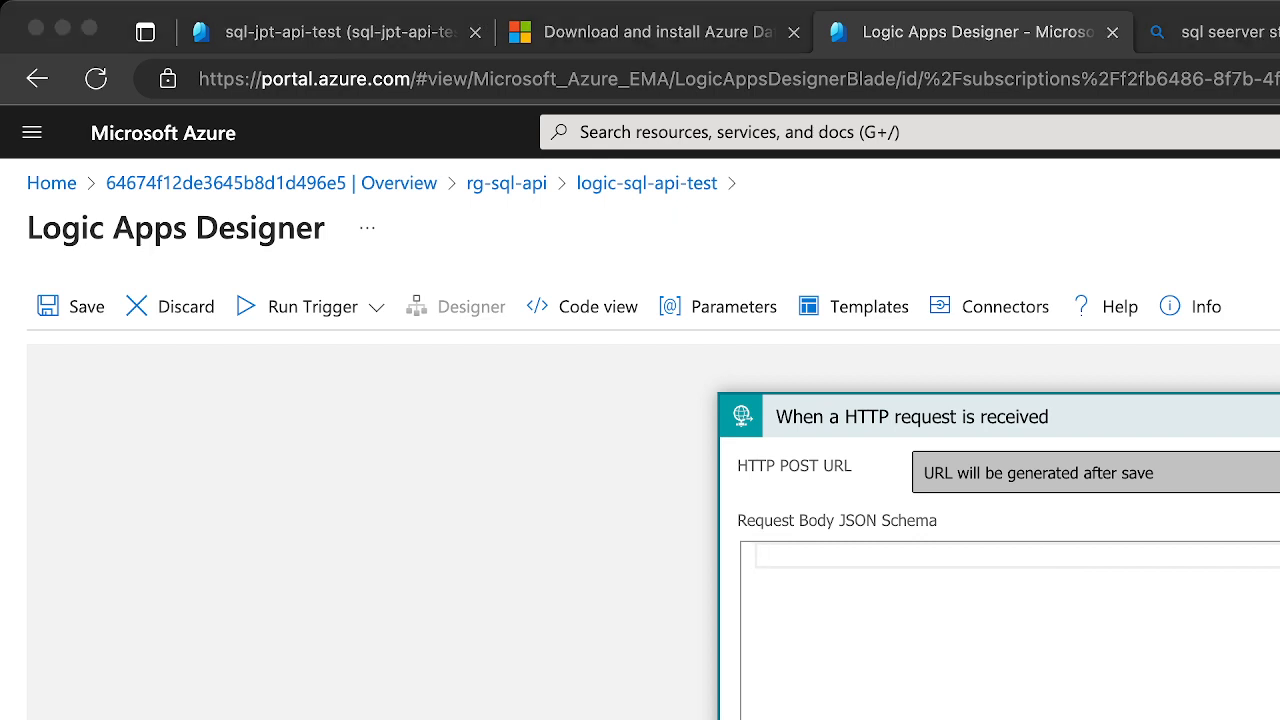
key(super+Tab)
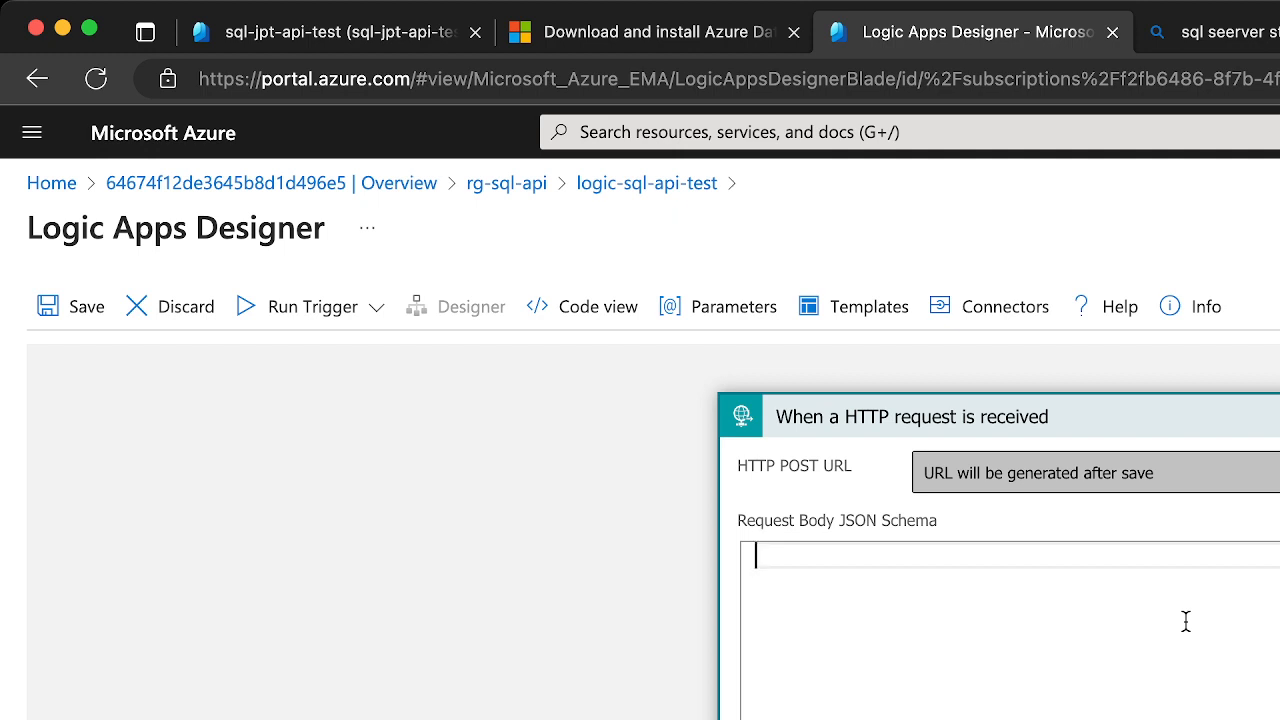
text({)
key(Return)
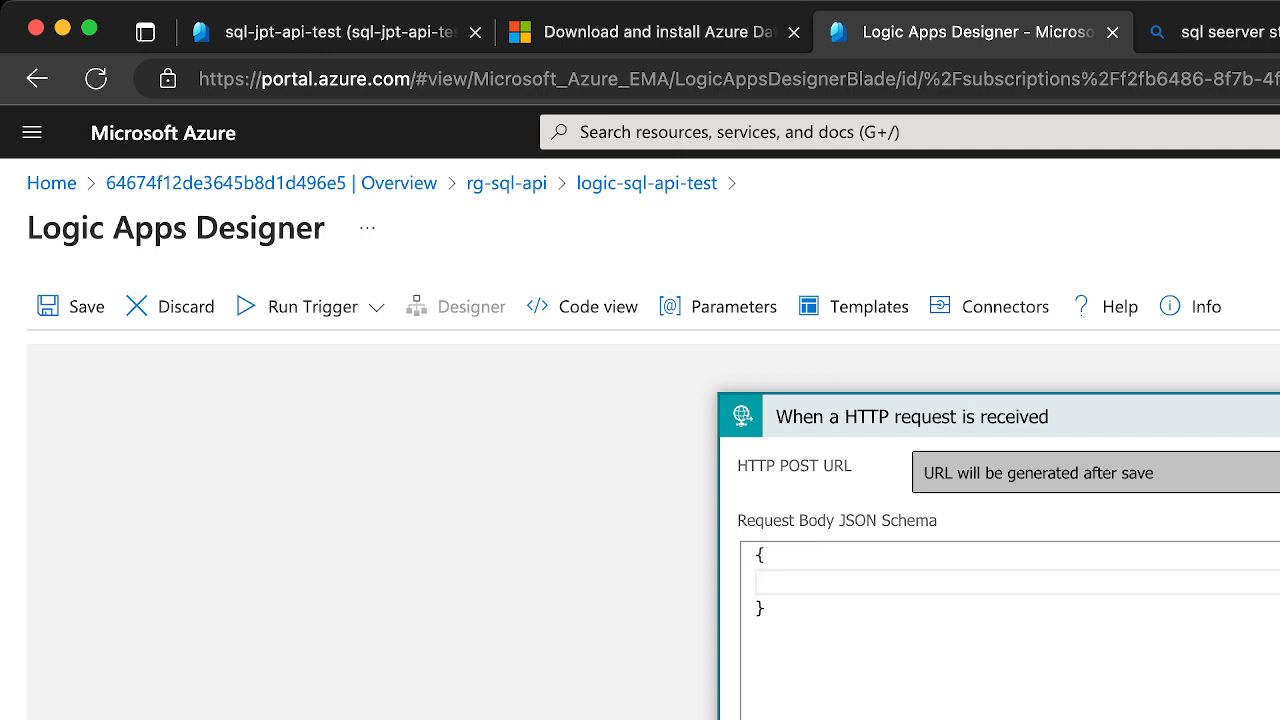
text("LastName": "Smith")
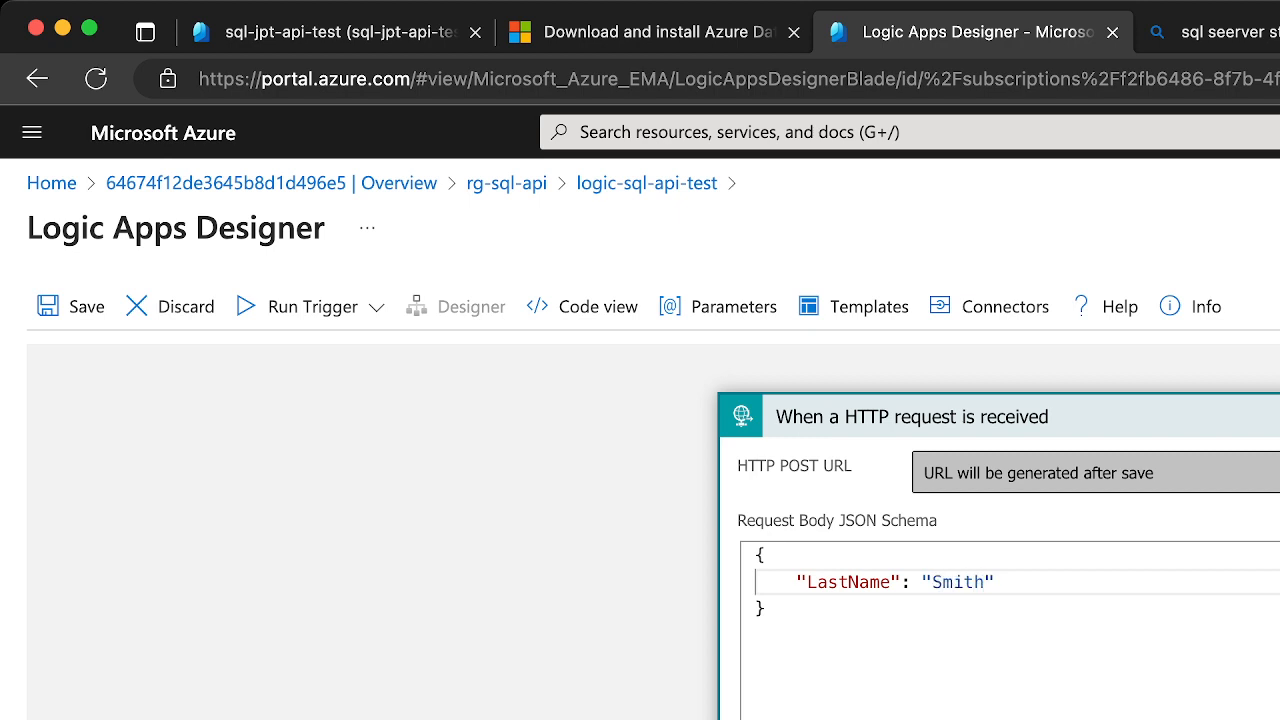
Insert a blank line below the LastName property in the JSON and put a comma after its value
key(Return)
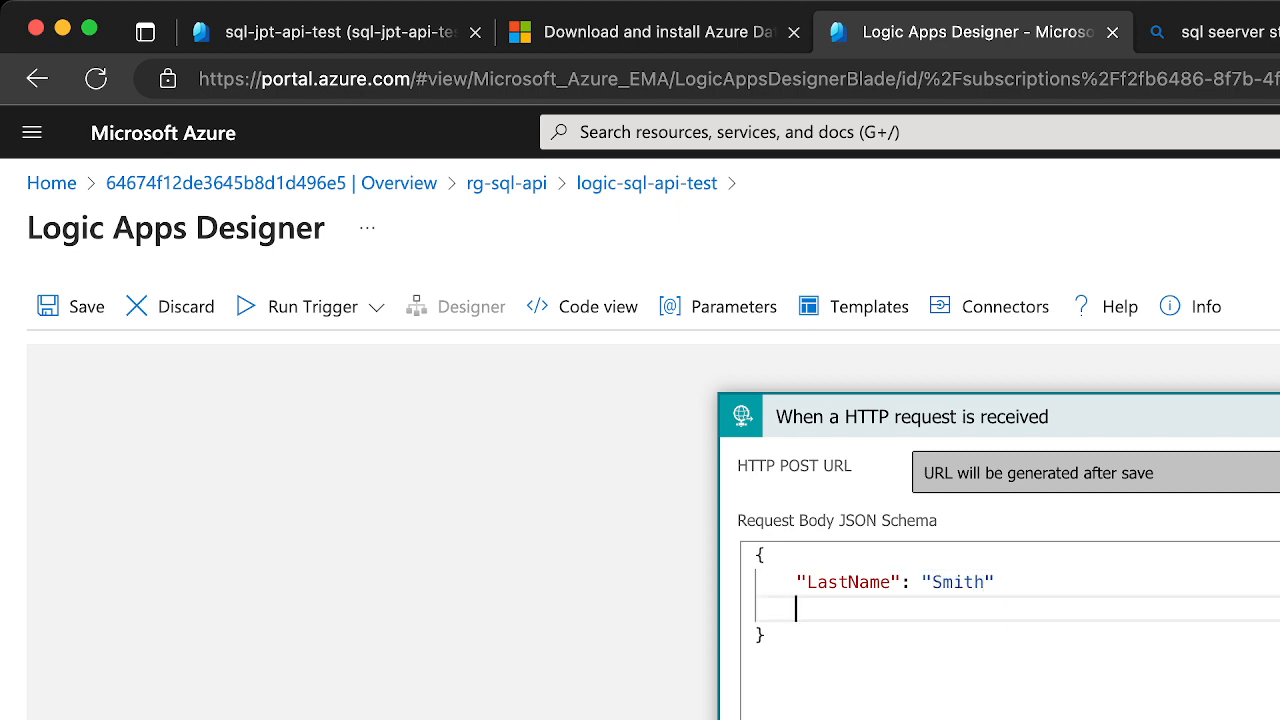
click(1151, 590)
text(,)
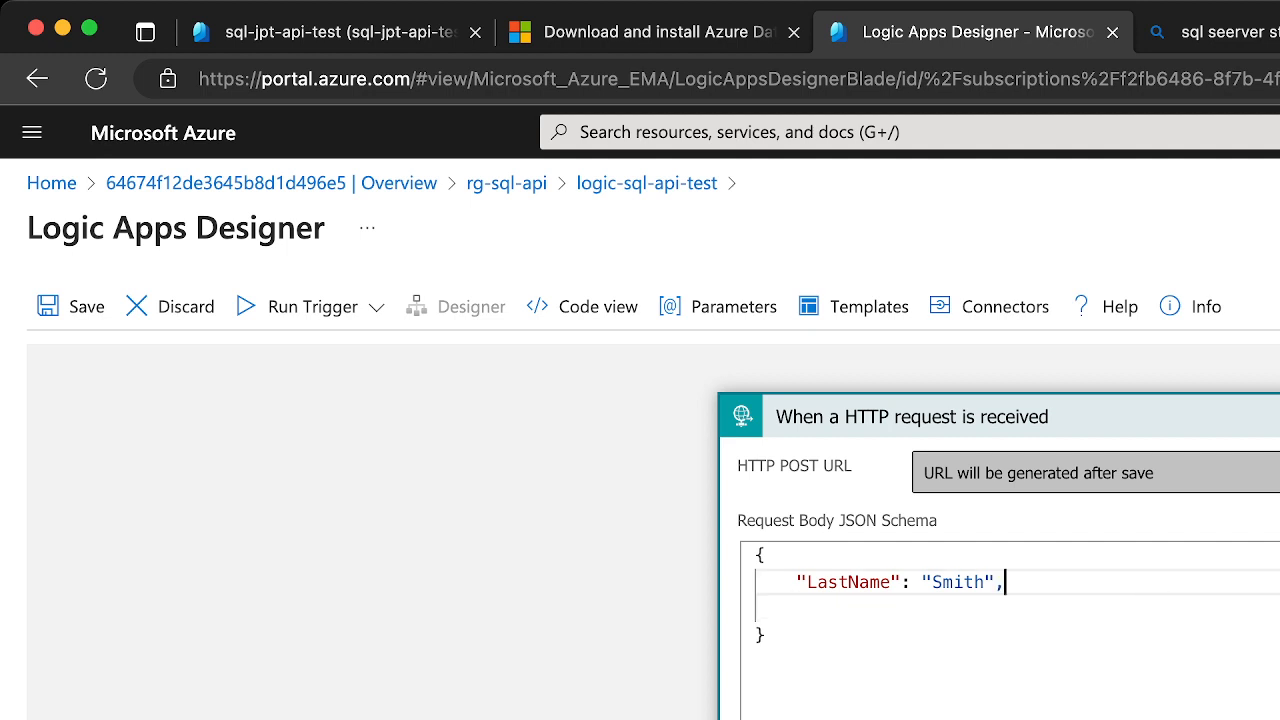
Add a "FirstName" property with a sample first name below LastName in the JSON and remove the leftover blank line
key(Return)
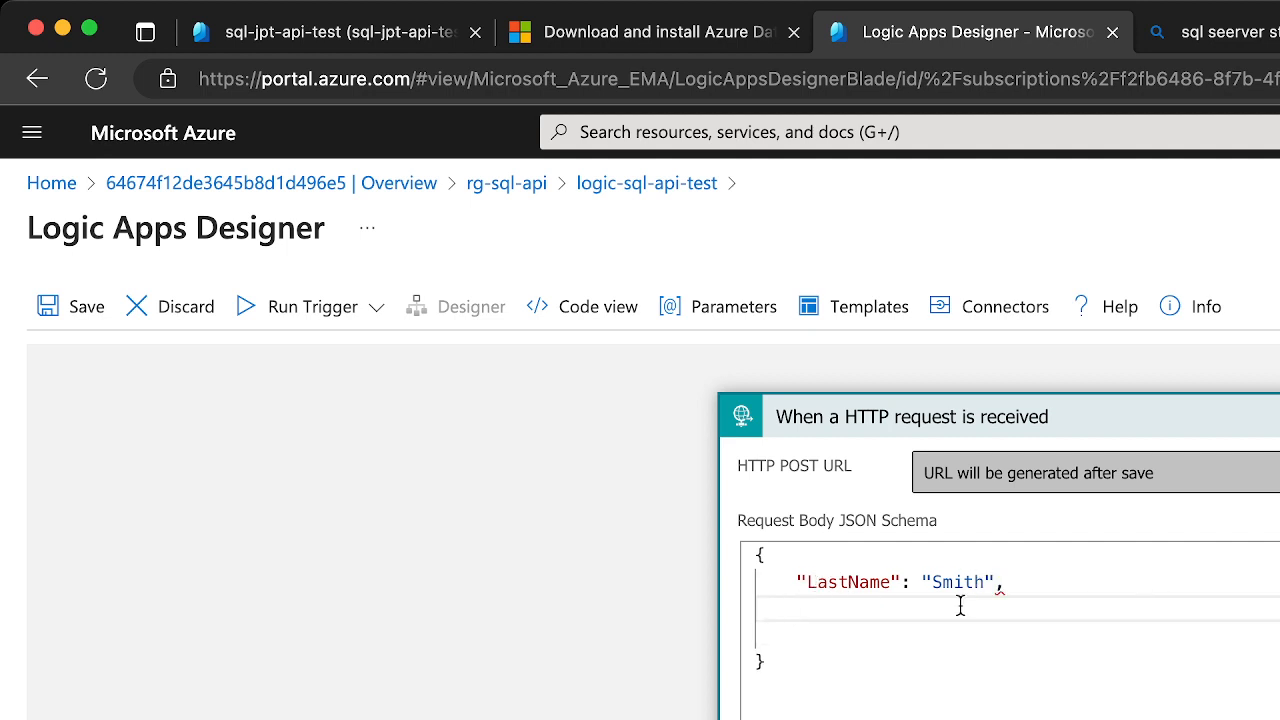
text("F)
text(irstName)
click(991, 603)
text(: )
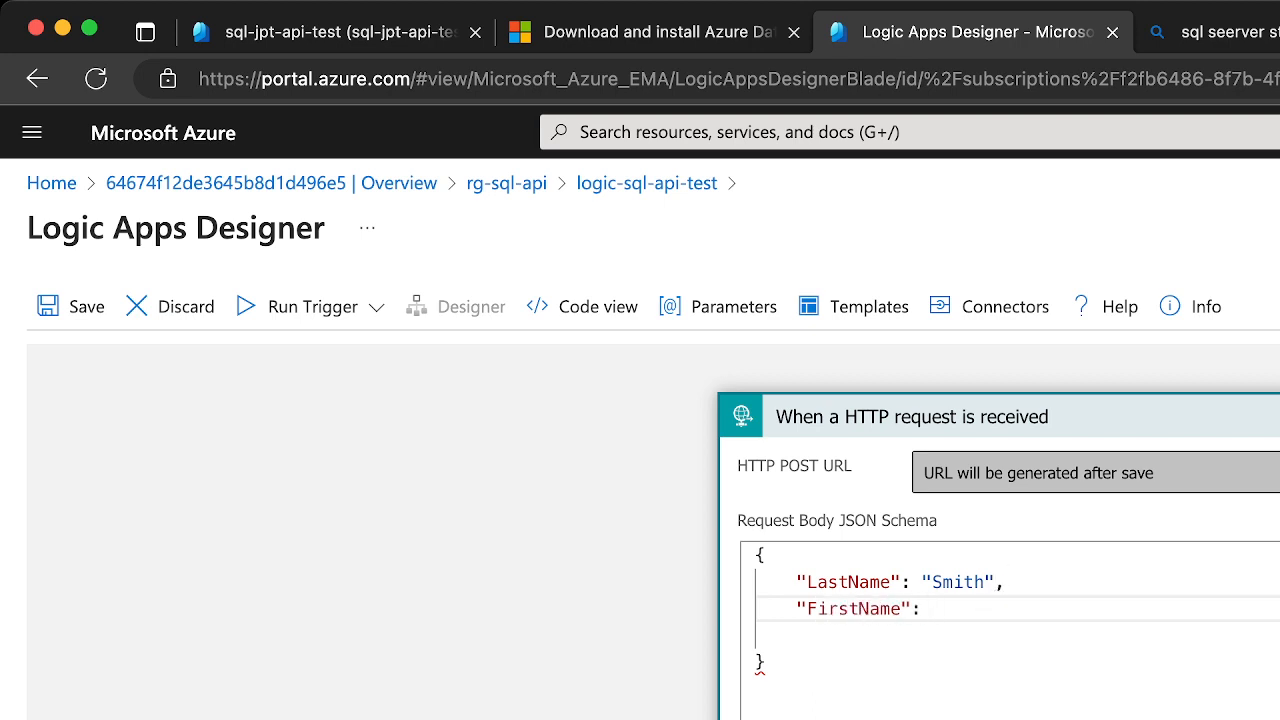
text("Juanito")
click(918, 632)
key(BackSpace)
click(785, 640)
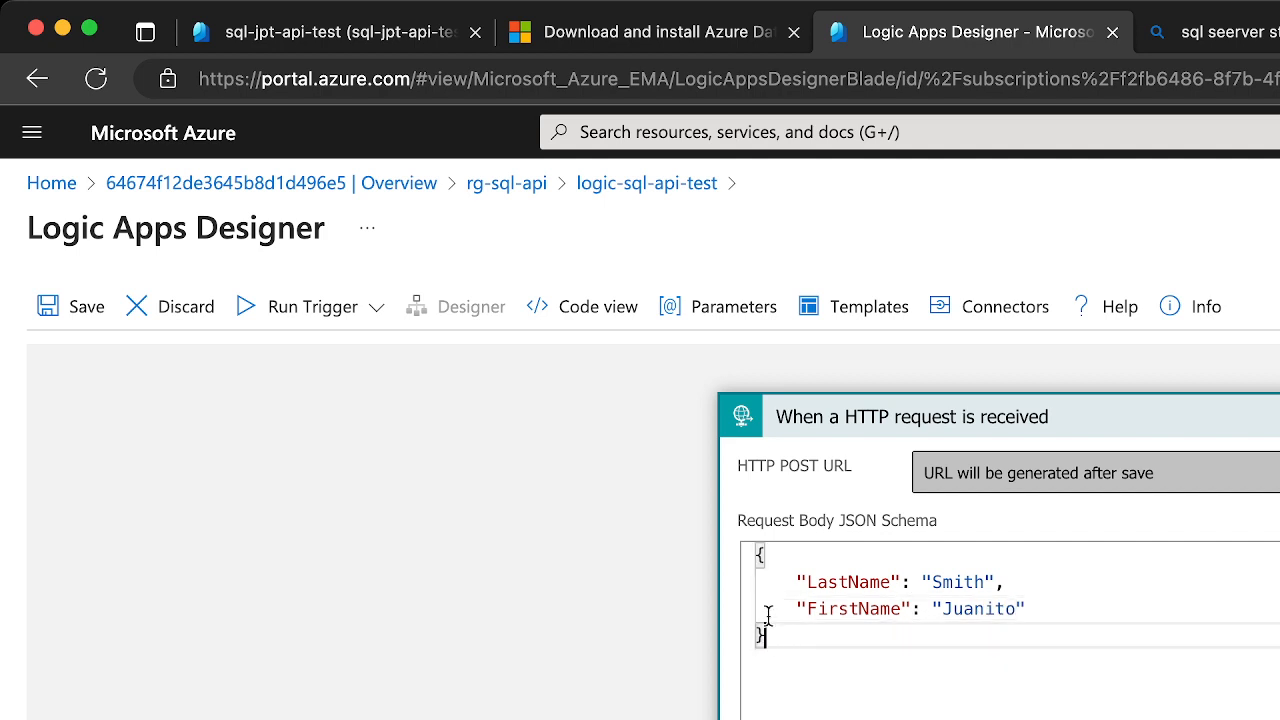
Replace the raw JSON in the trigger with a request body schema generated from that sample payload
key(super+a)
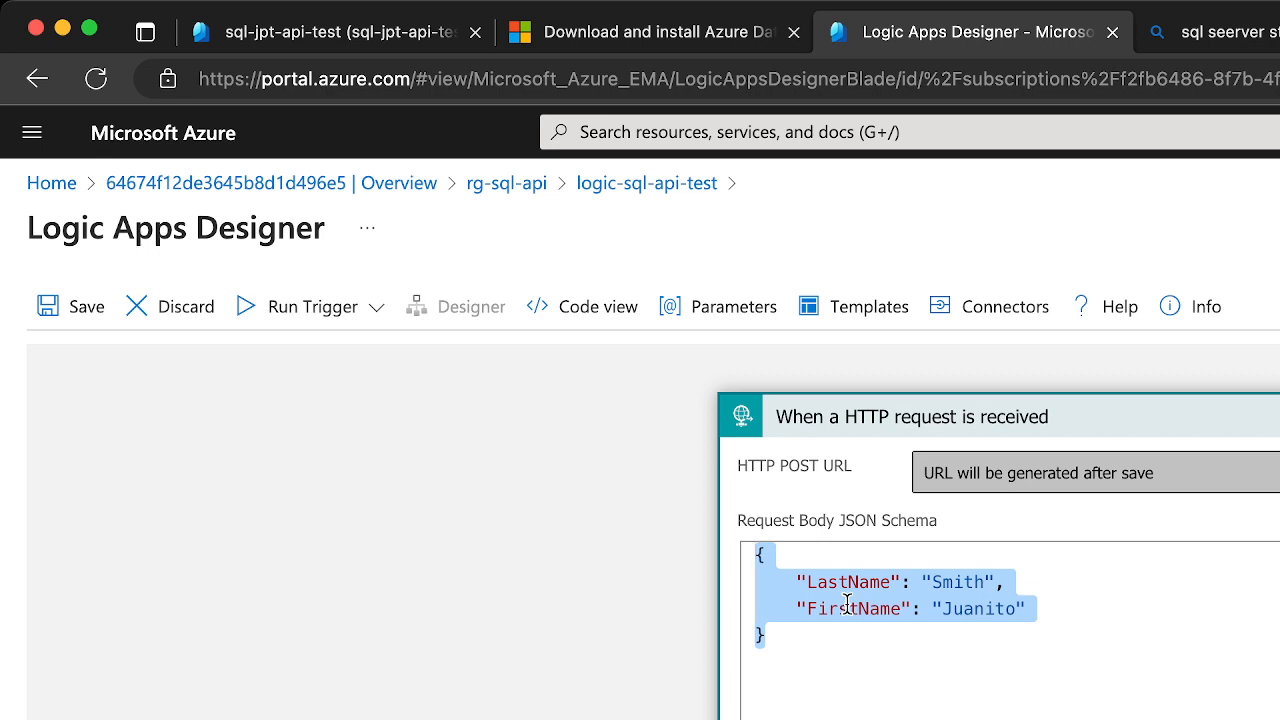
click(801, 643)
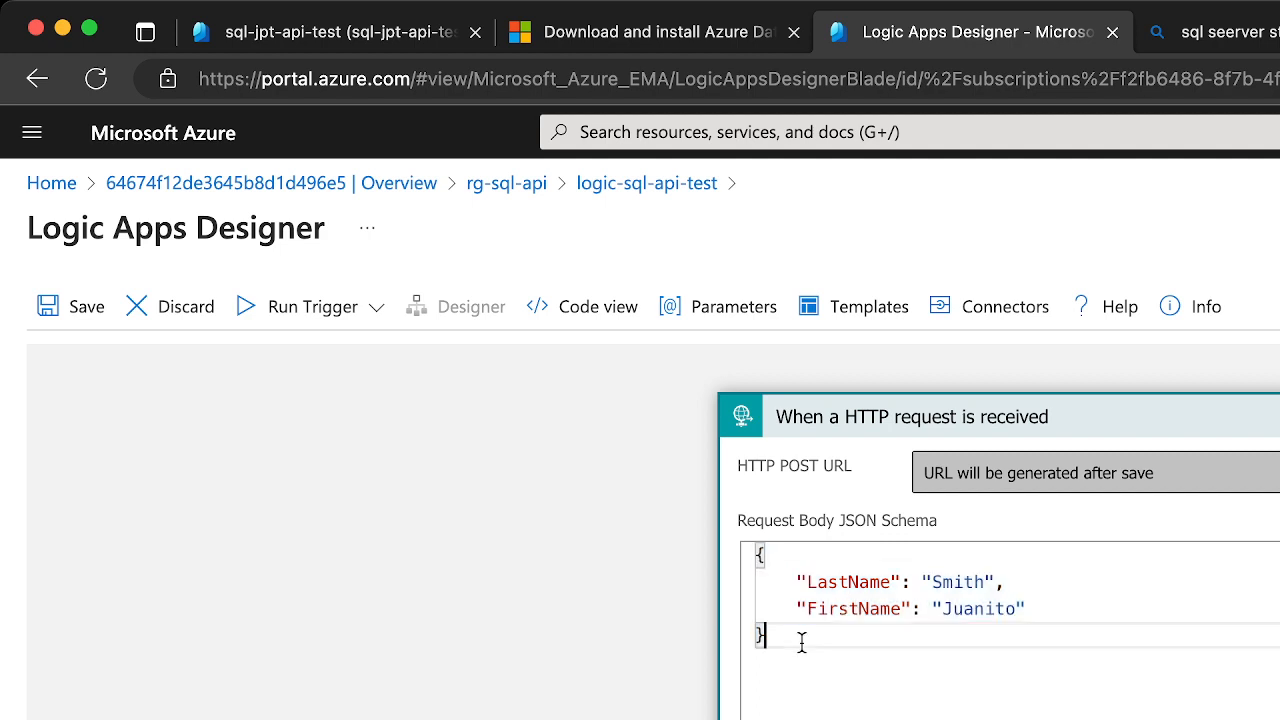
drag(801, 643, 723, 543)
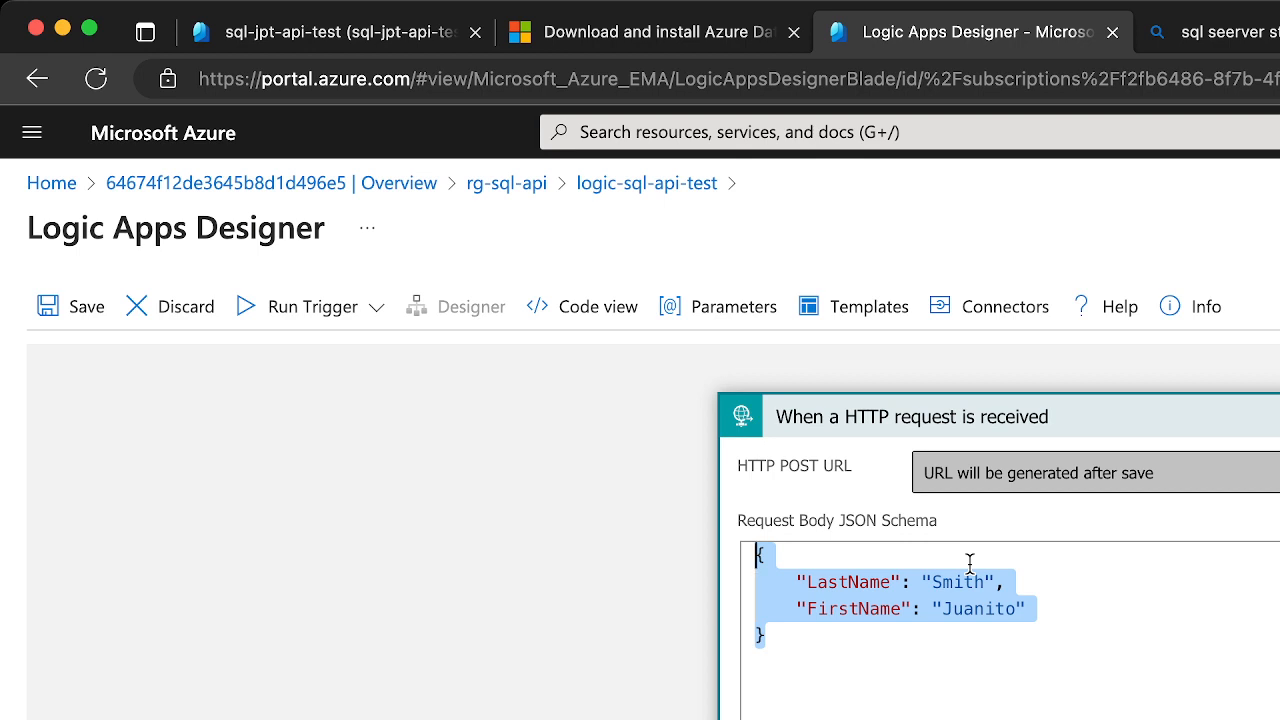
key(BackSpace)
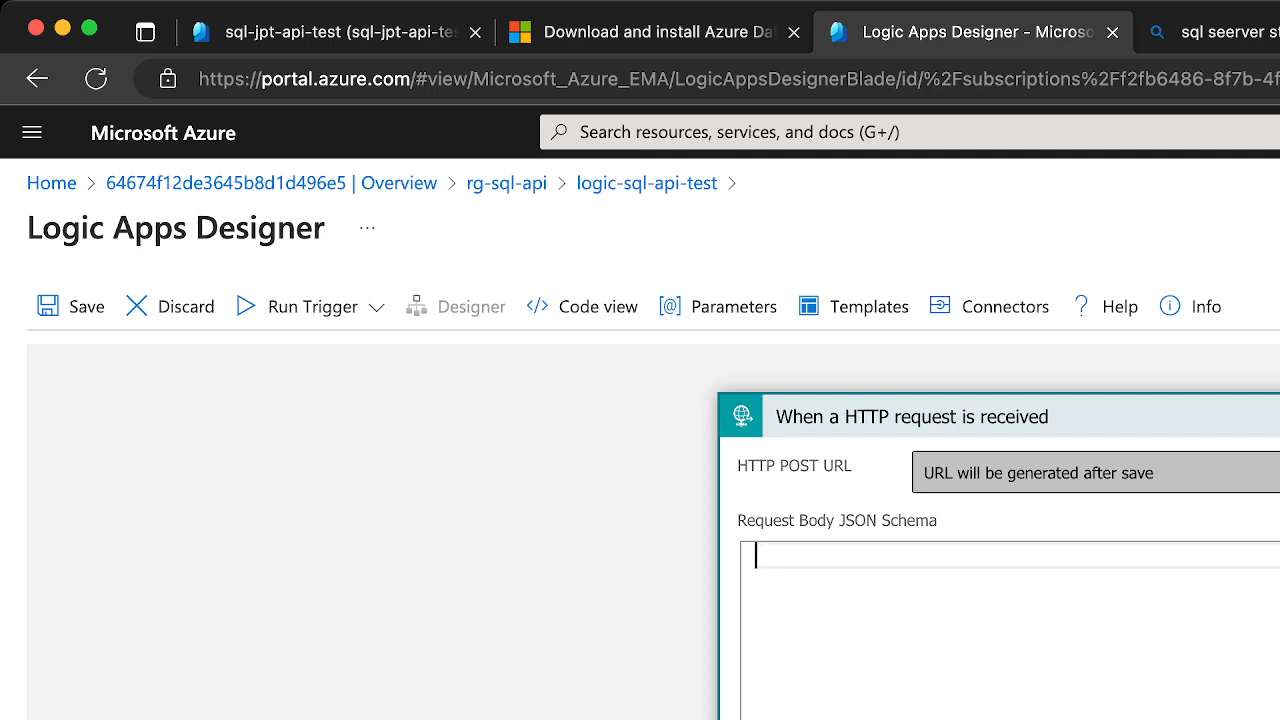
key(super+v)
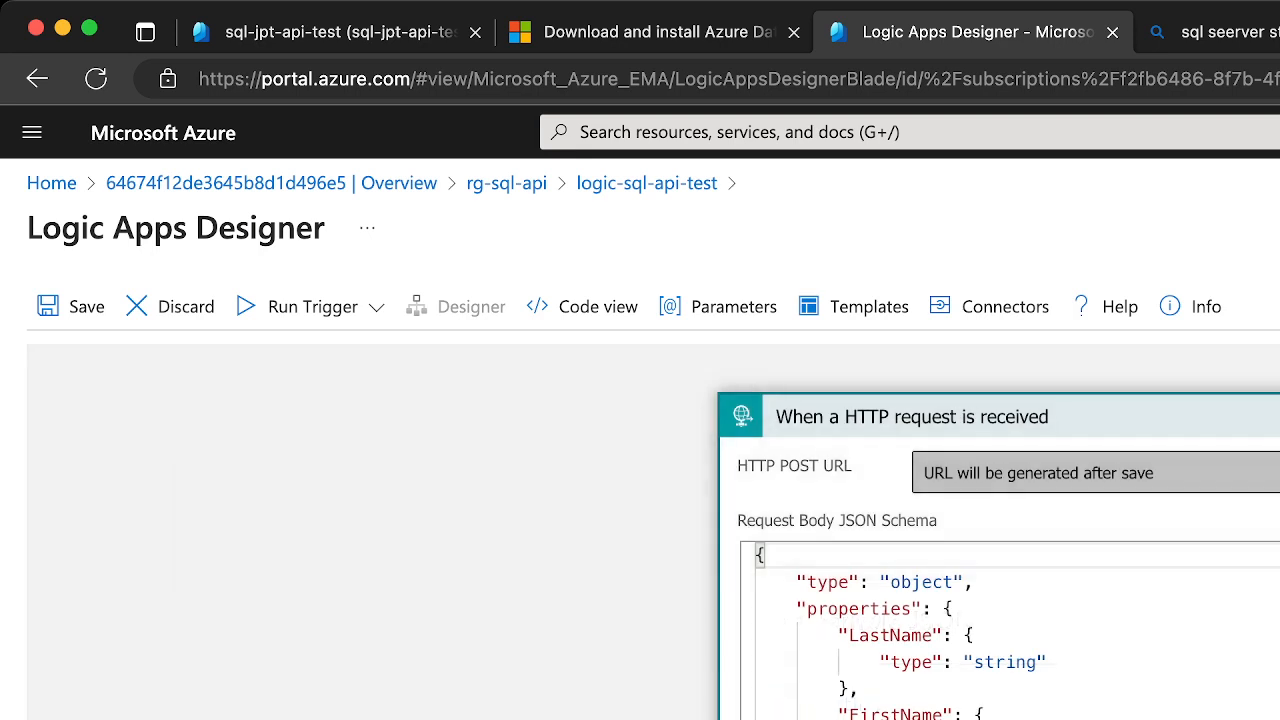
Examine the LastName and FirstName properties and their types in the trigger's generated request body schema
click(981, 656)
scroll(981, 656, down, 2)
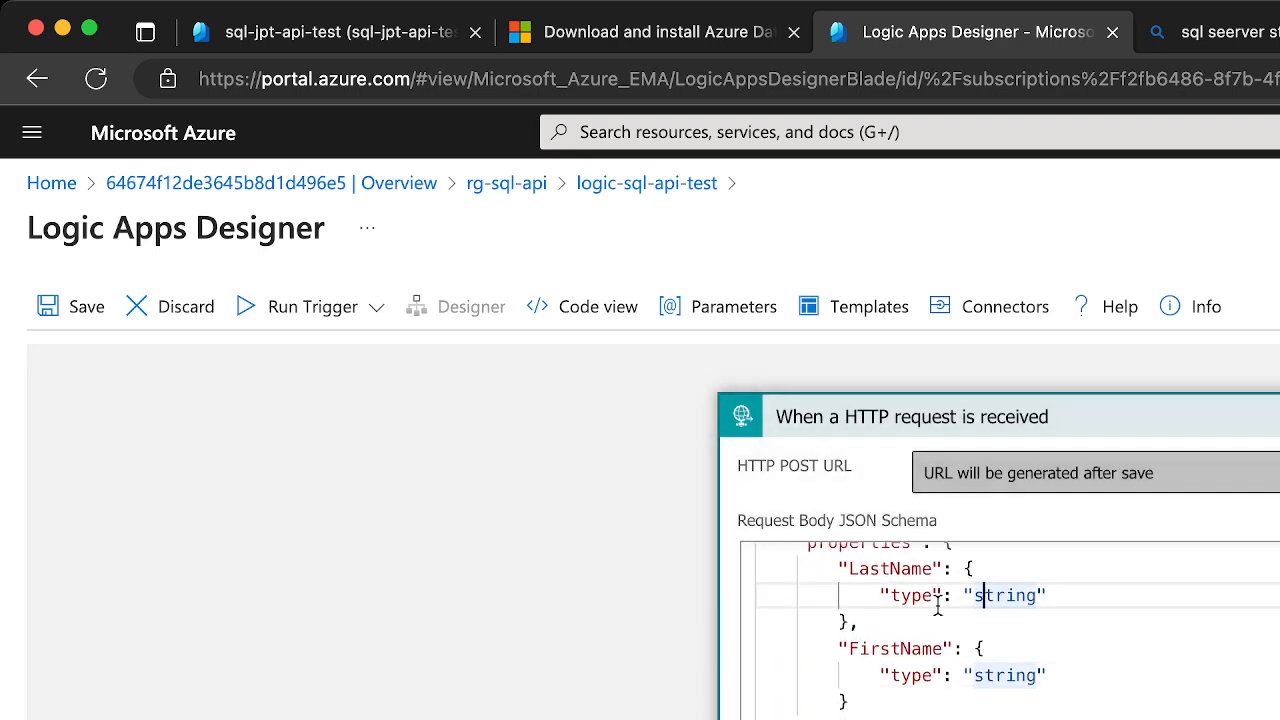
scroll(940, 605, up, 2)
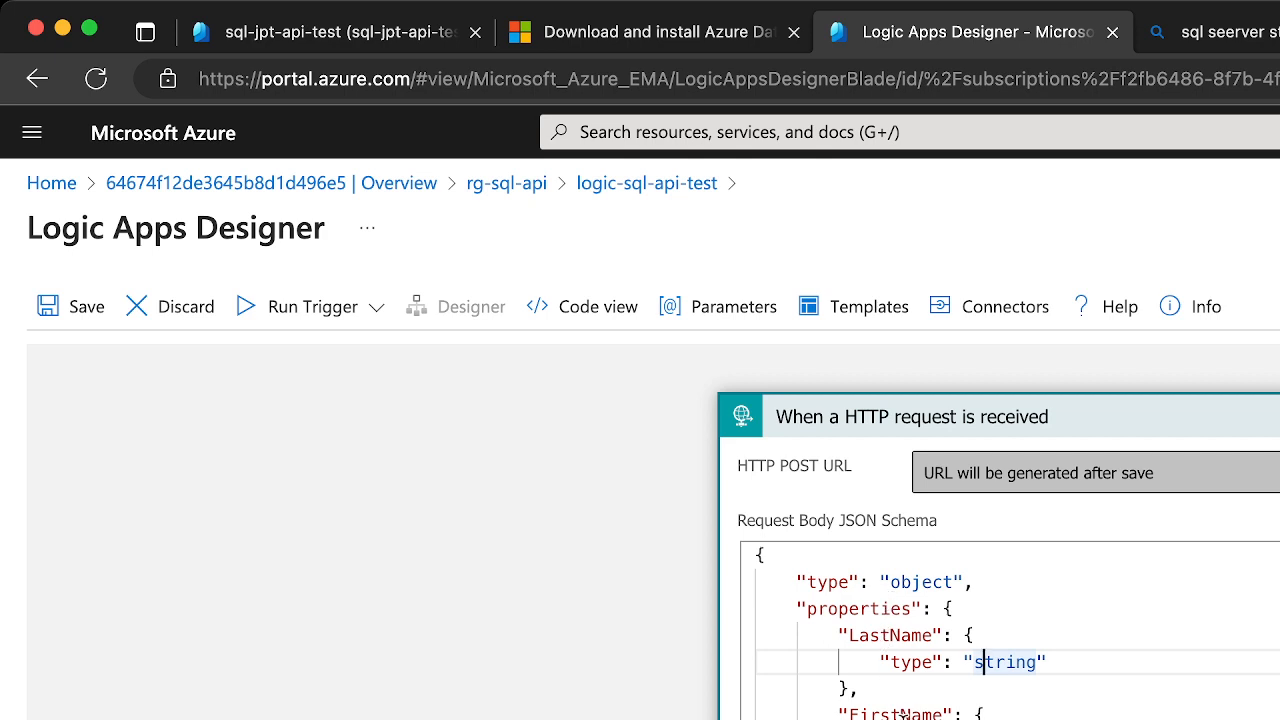
double_click(1015, 656)
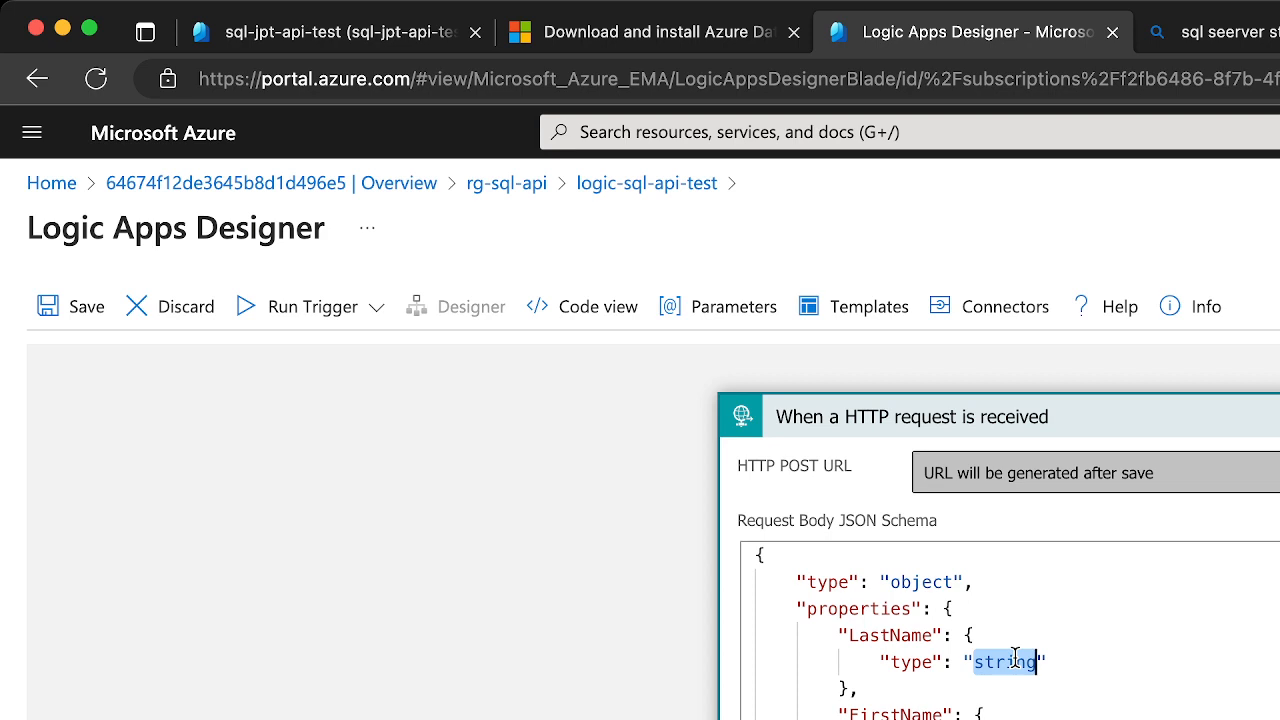
click(1066, 651)
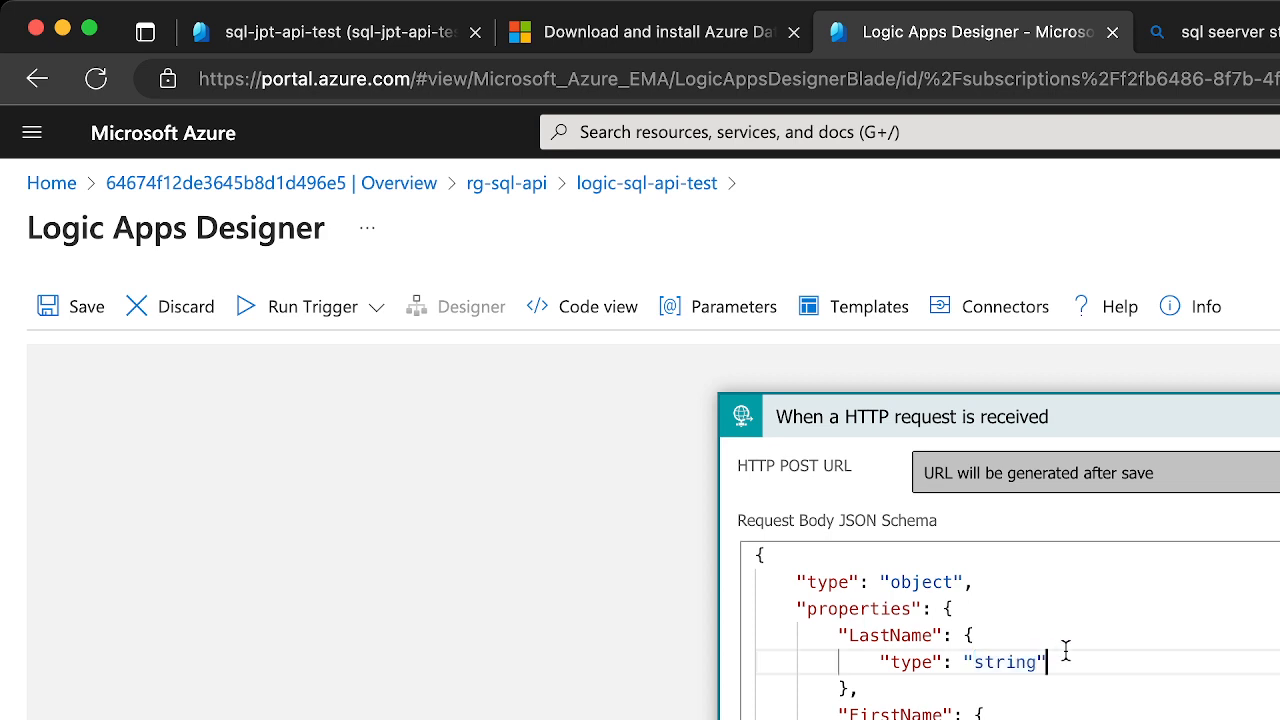
click(1017, 606)
scroll(1036, 651, down, 2)
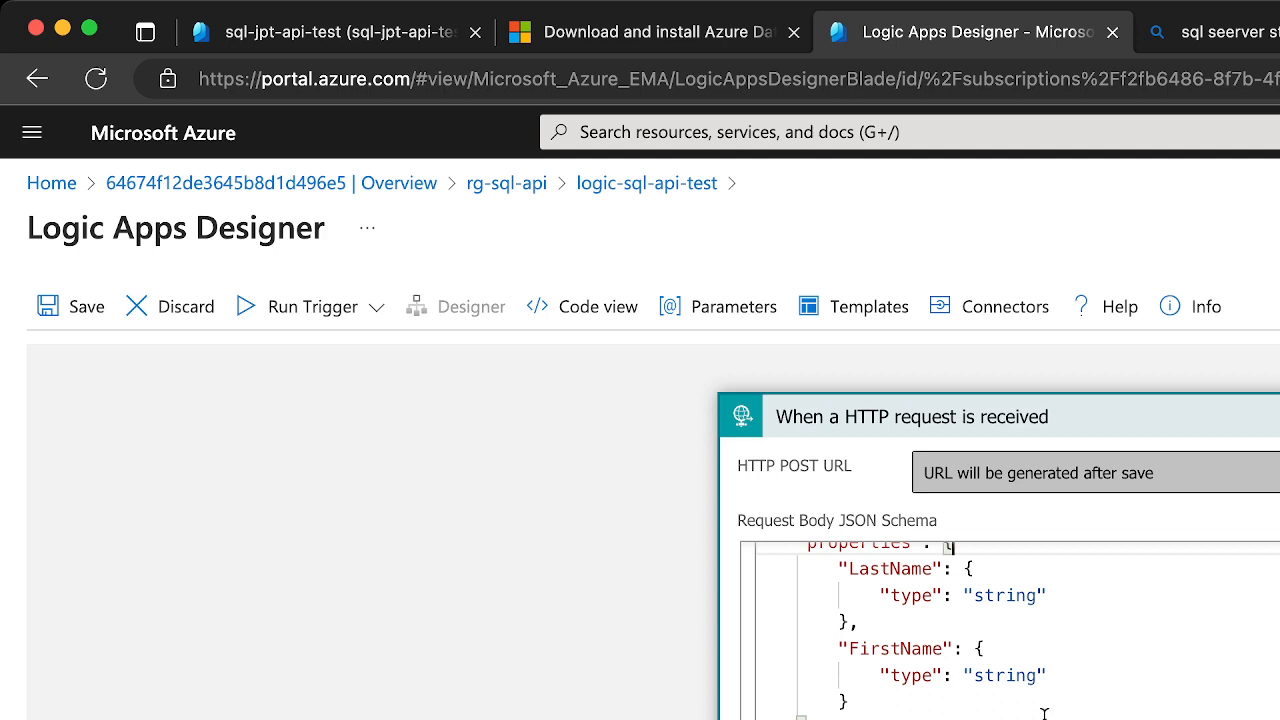
double_click(1030, 675)
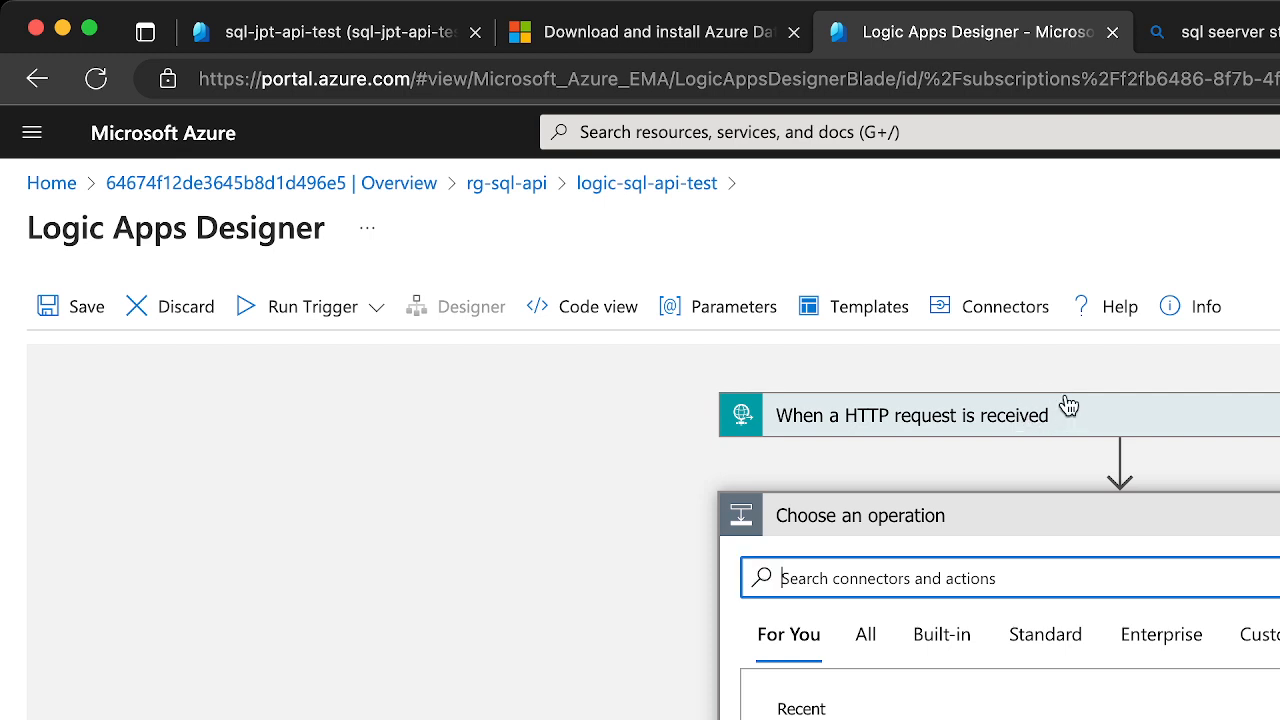
Search the Standard connectors for "sql" for the new step below the HTTP request trigger
text(sql)
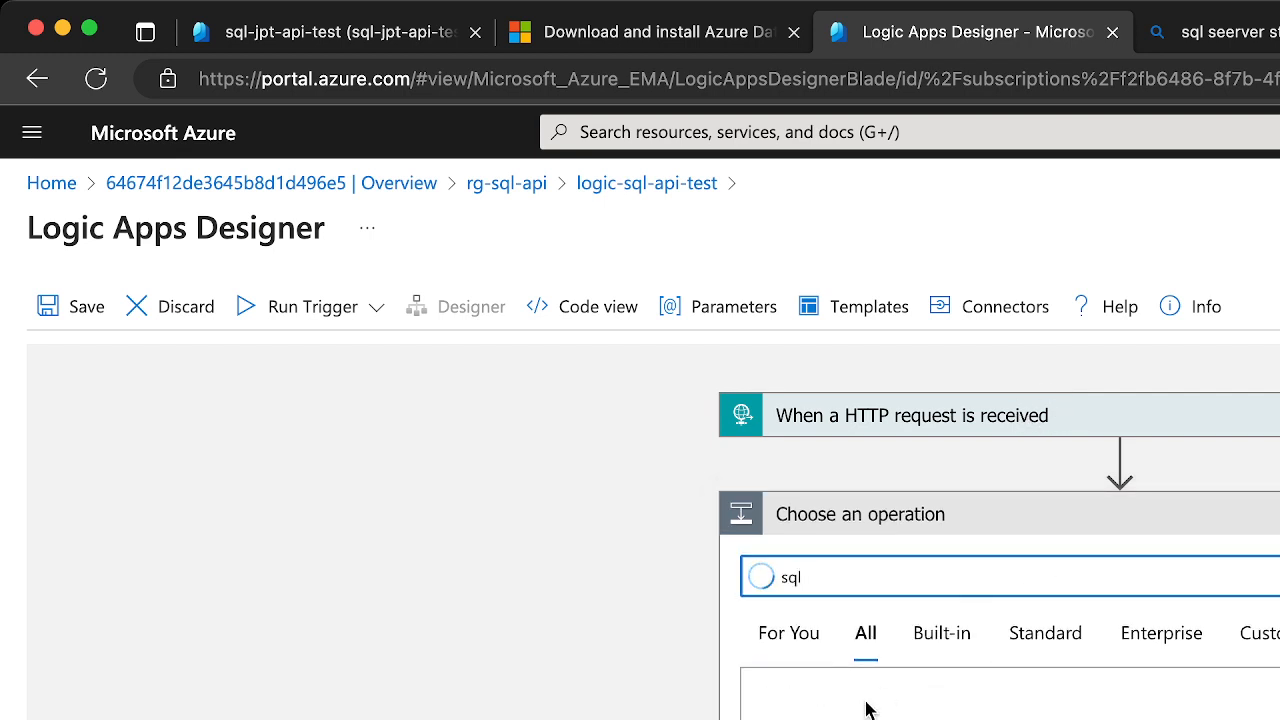
click(920, 650)
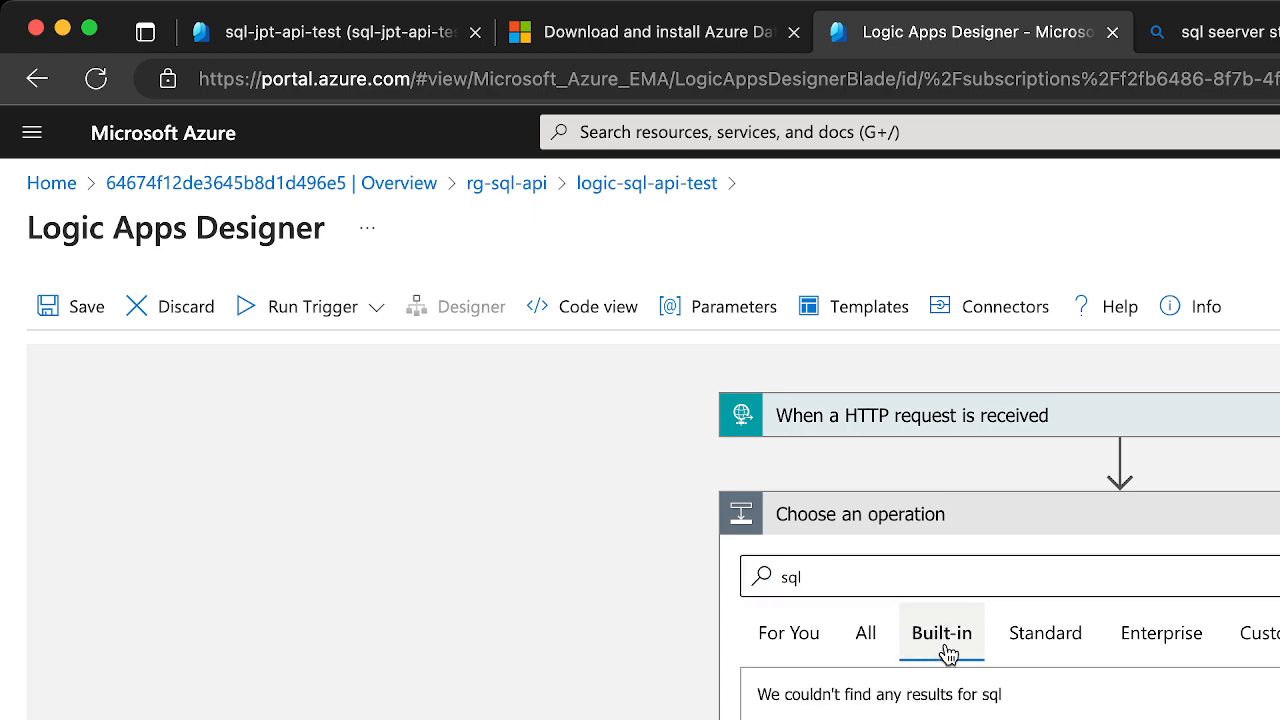
click(1025, 652)
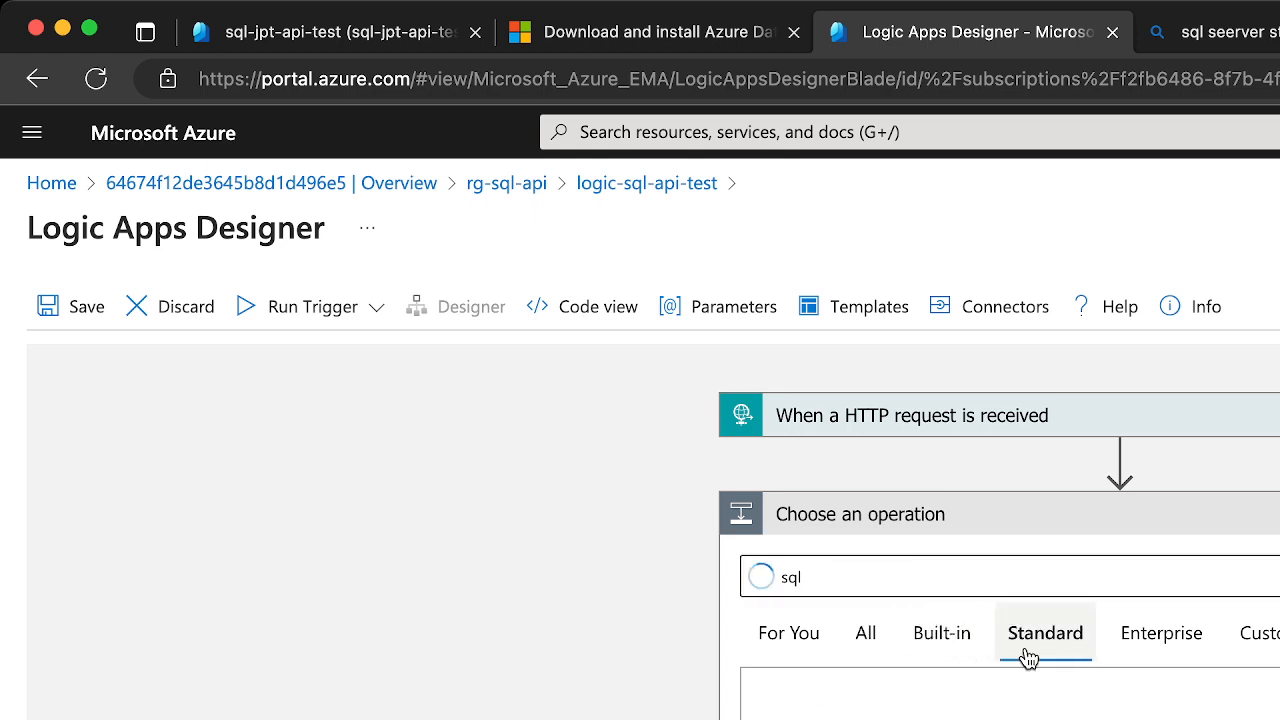
click(913, 580)
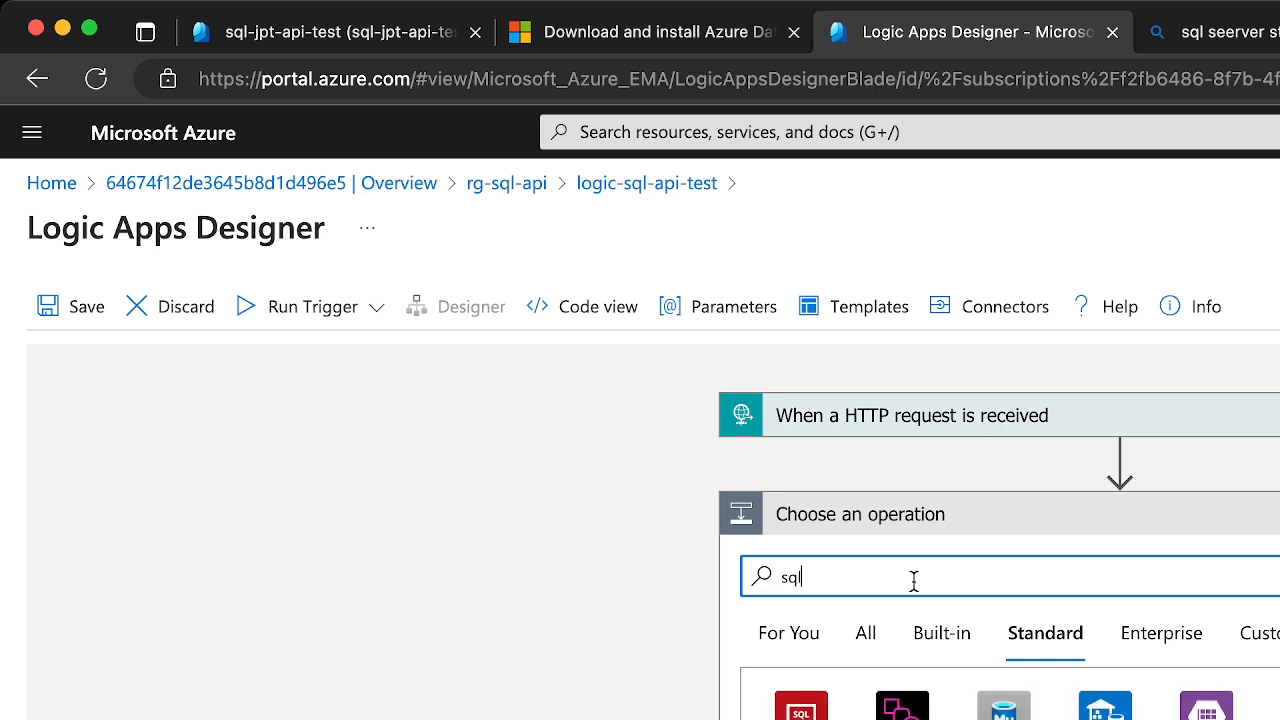
scroll(886, 640, down, 2)
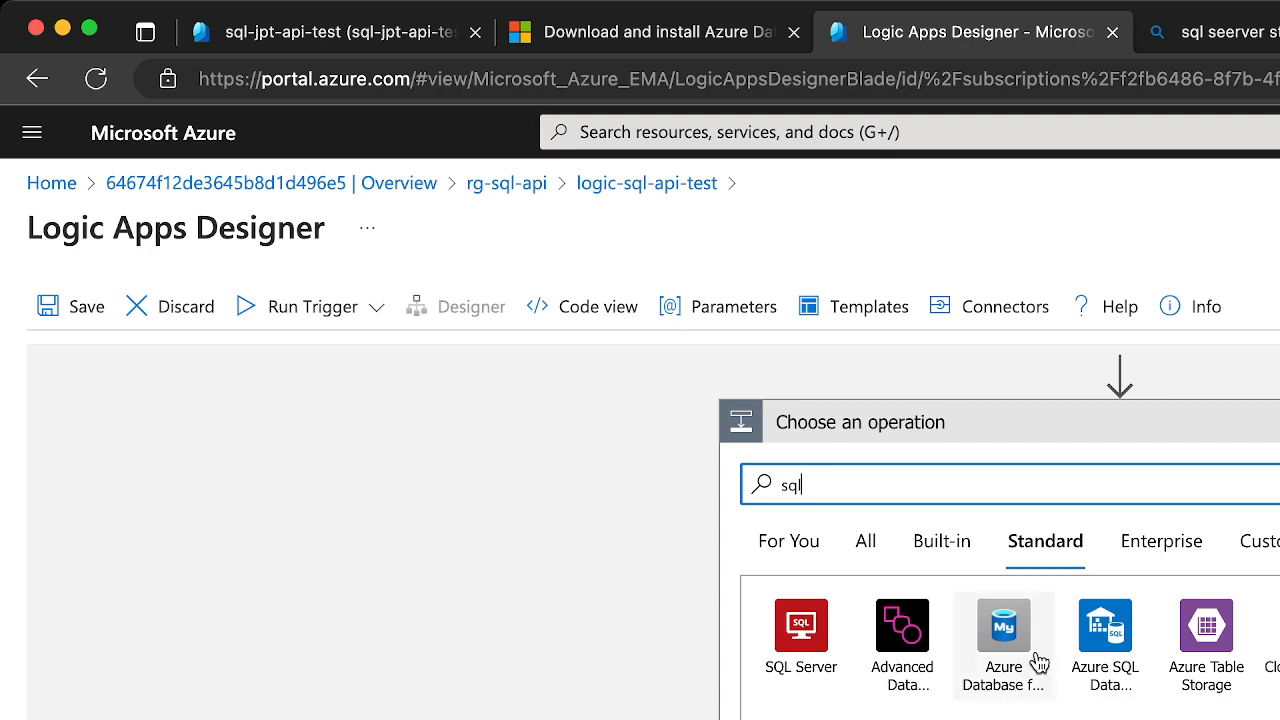
click(779, 487)
text(azure)
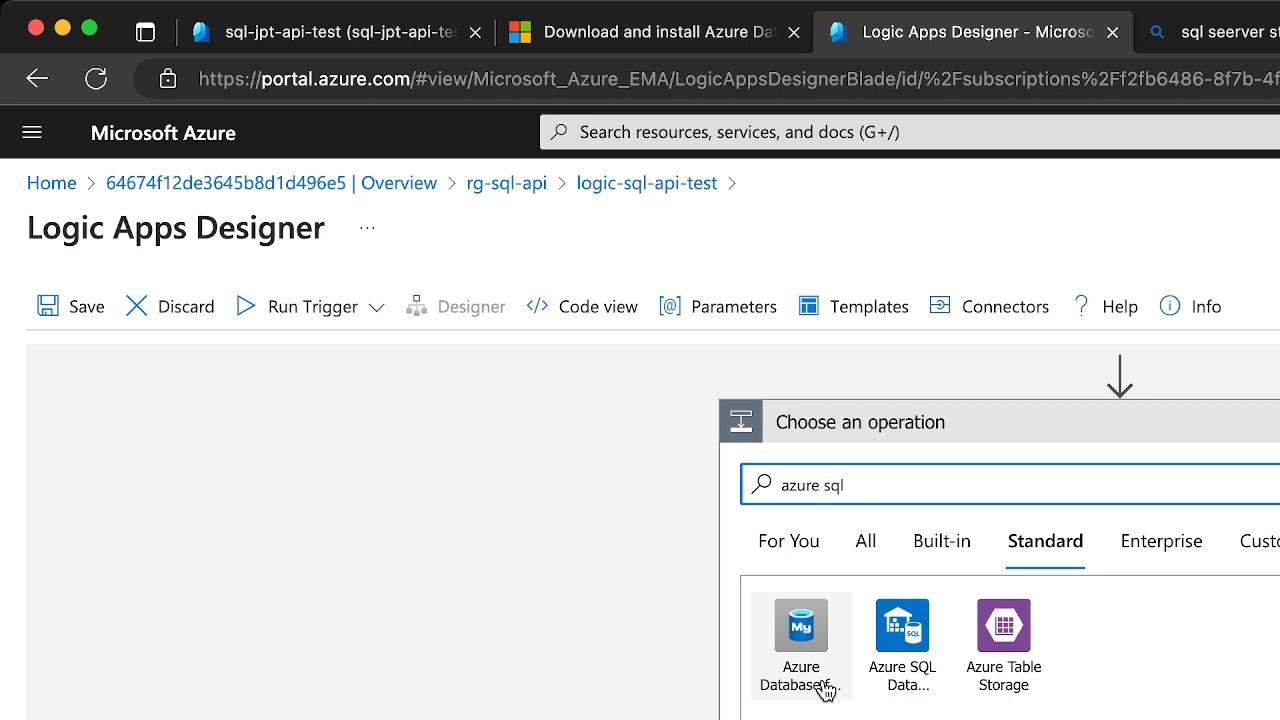
drag(884, 479, 740, 480)
text(sql)
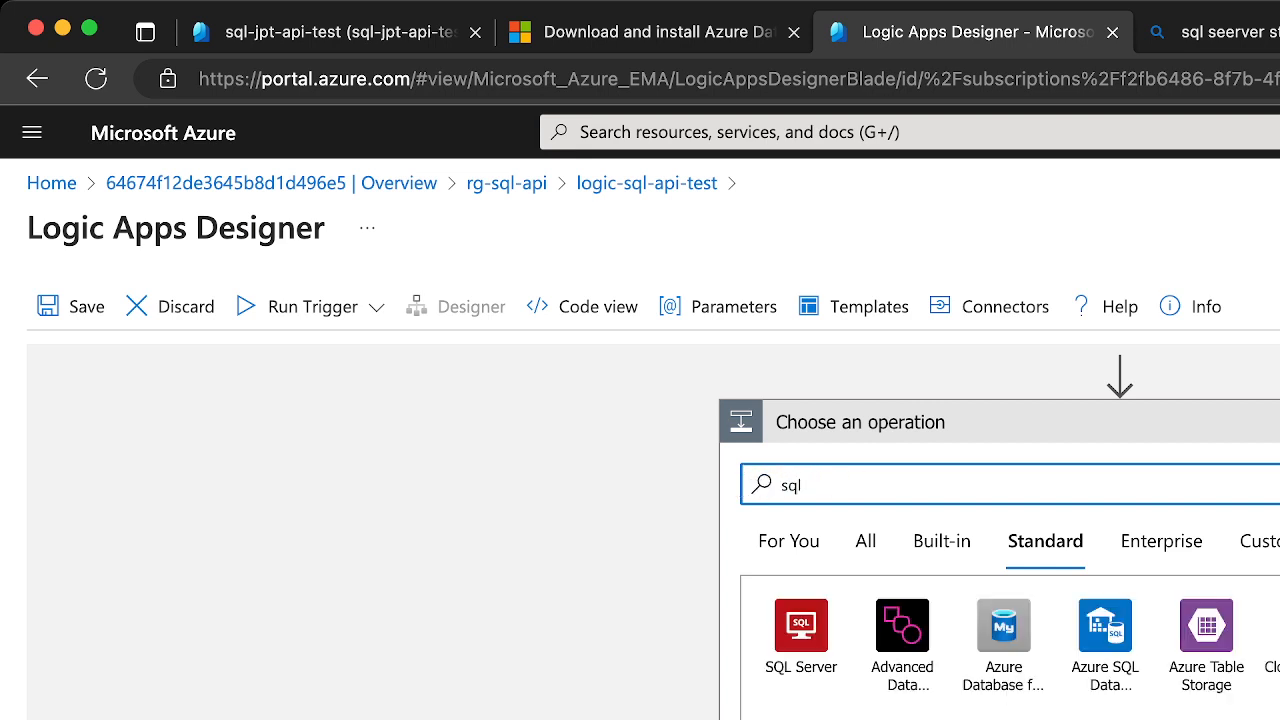
Choose the SQL Server connector for the new step and name its connection con-sql-test
click(831, 655)
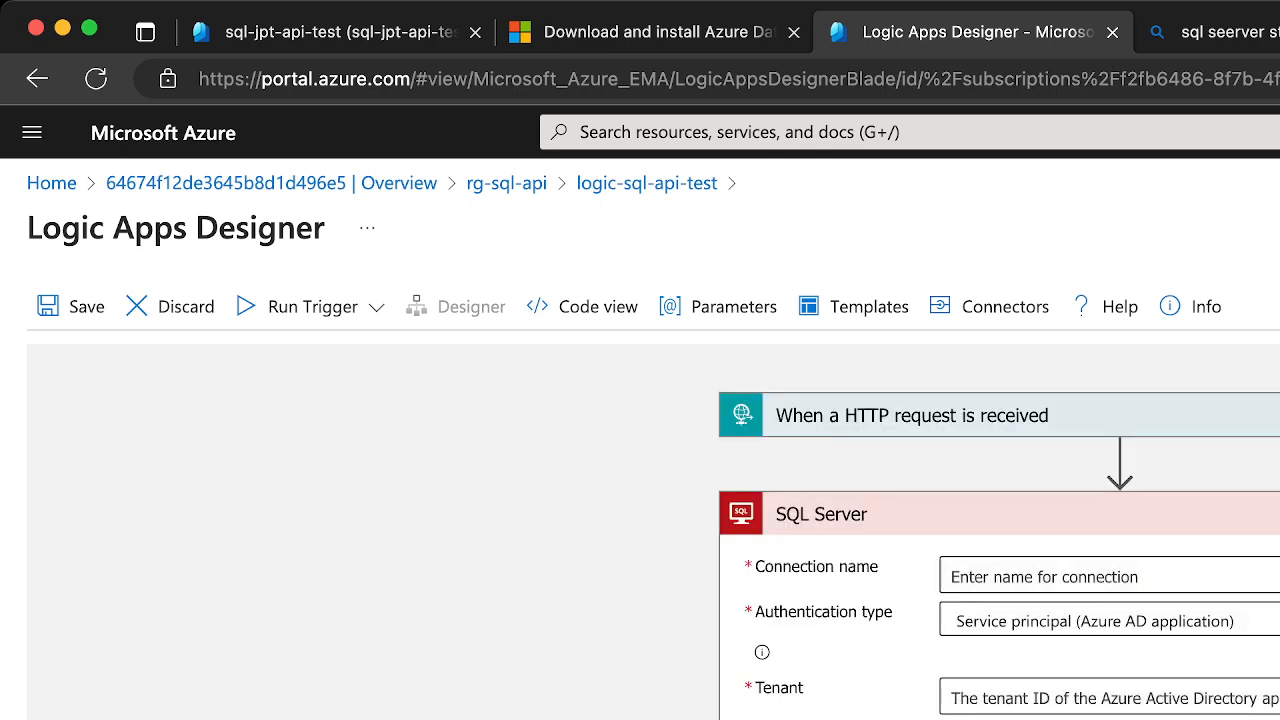
click(1040, 577)
text(con)
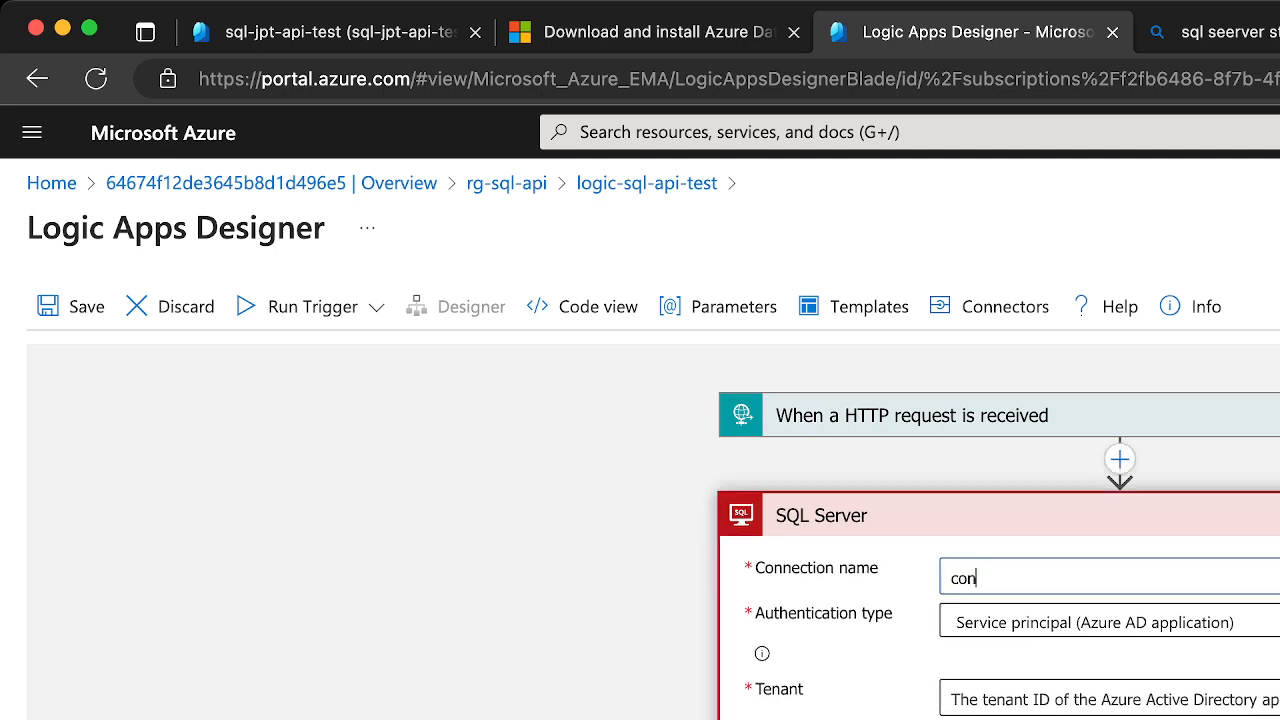
text(-)
text(-)
text(sql-test)
Set the SQL connection's authentication type to SQL Server Authentication
click(1268, 622)
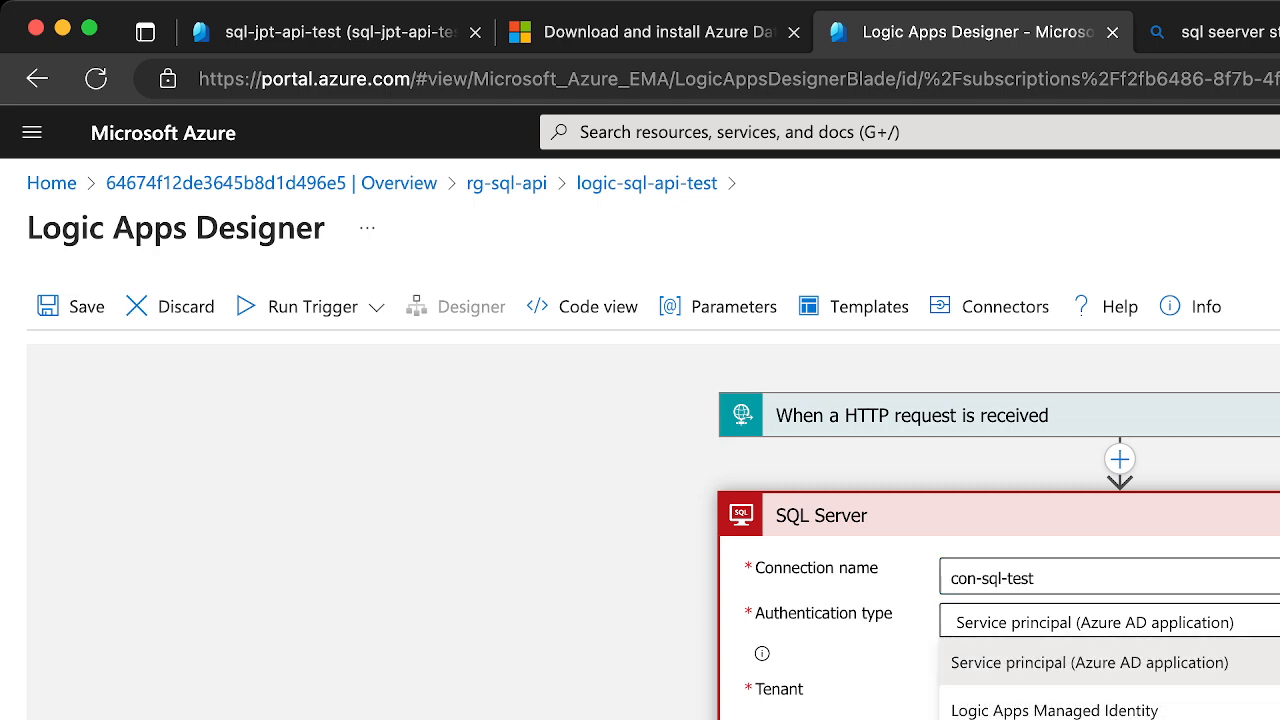
click(1233, 710)
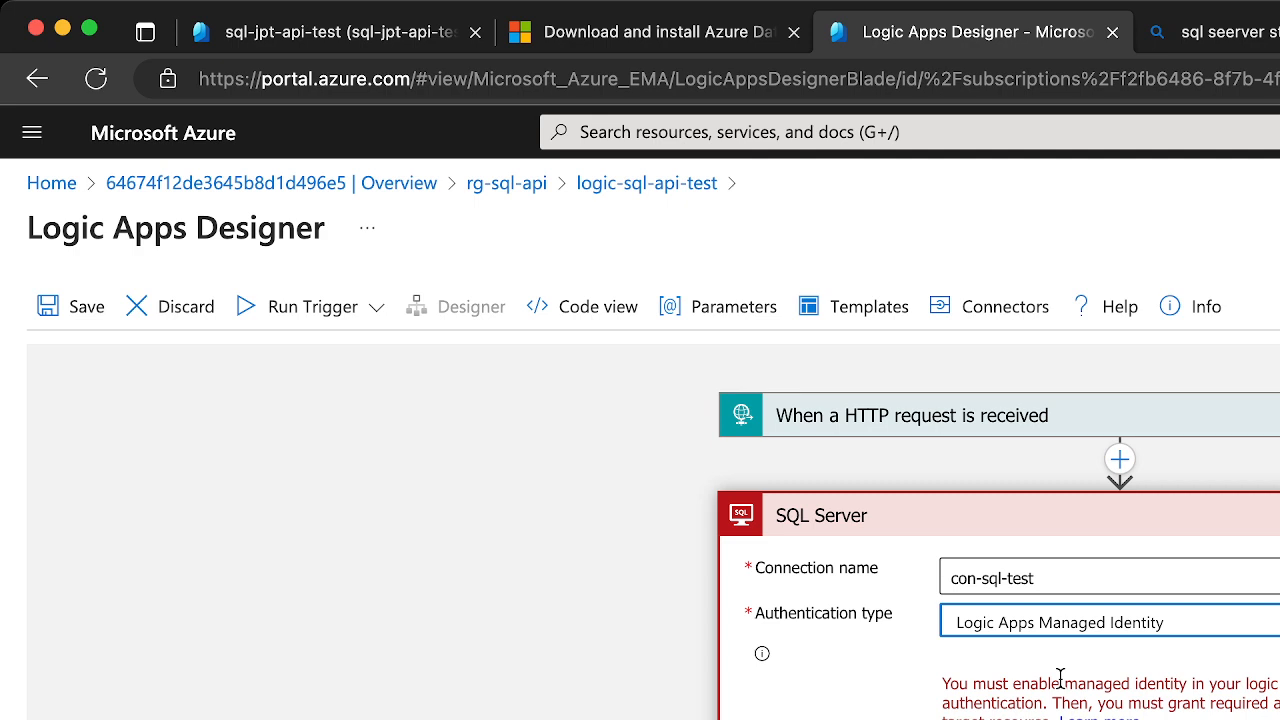
click(1073, 632)
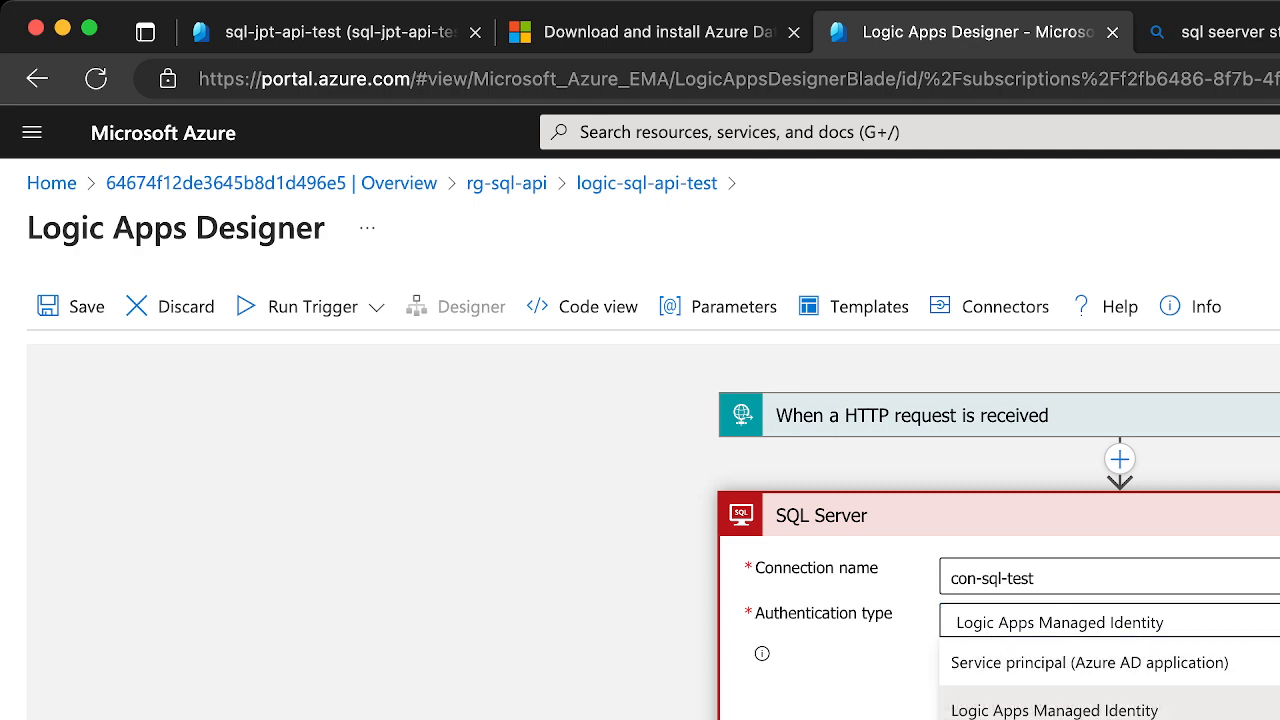
click(1050, 719)
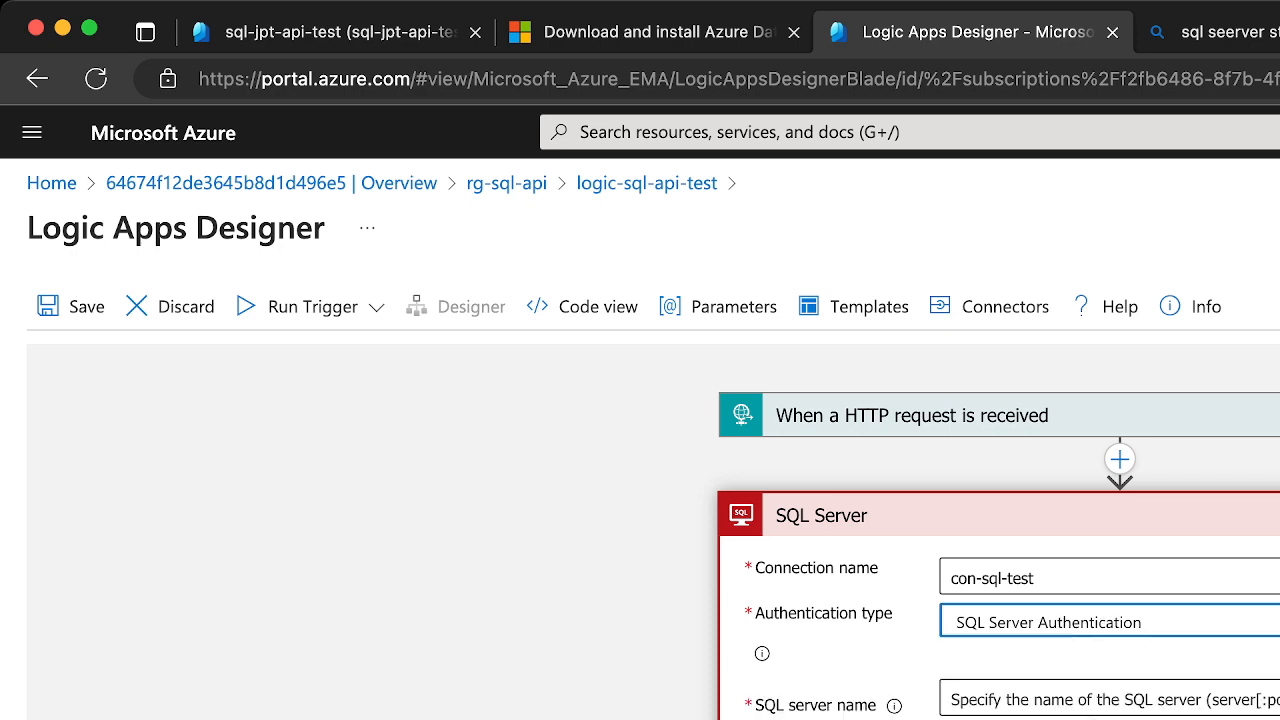
Copy the server name from the sql-jpt-api-test database overview and enter sql-jpt-api-test.database.windows.net as the connection's SQL server name
click(1096, 698)
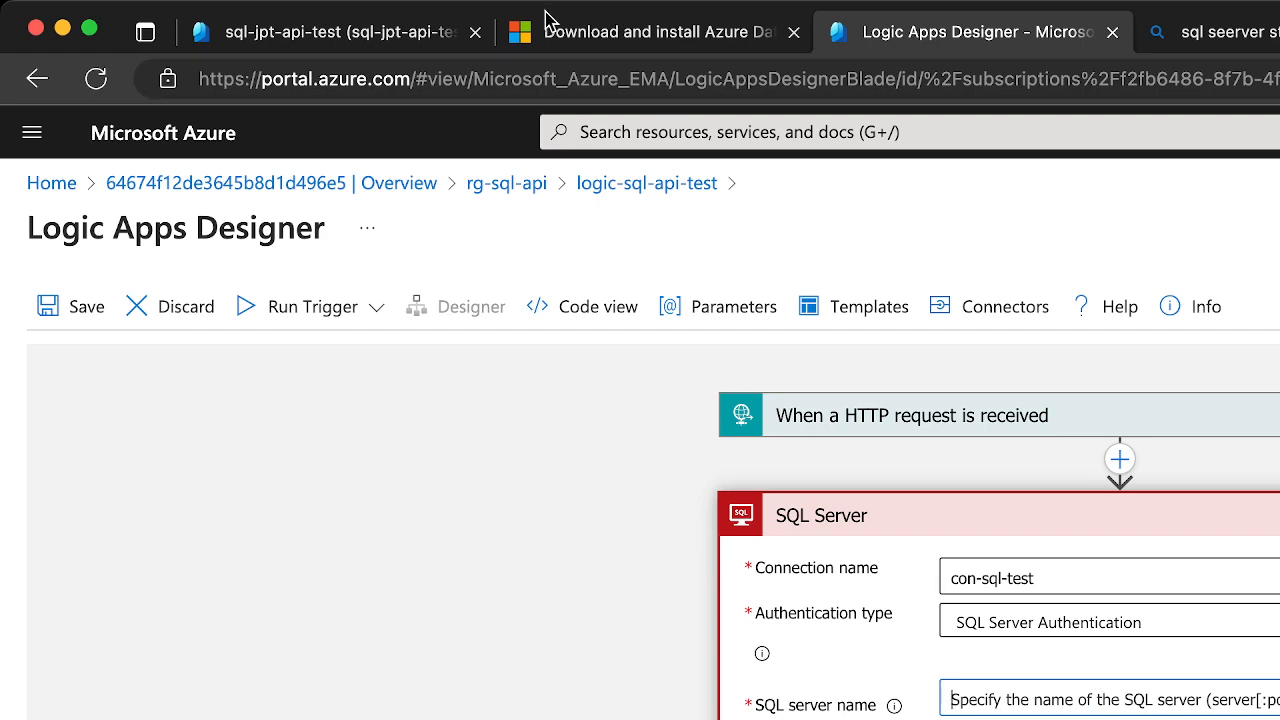
click(386, 36)
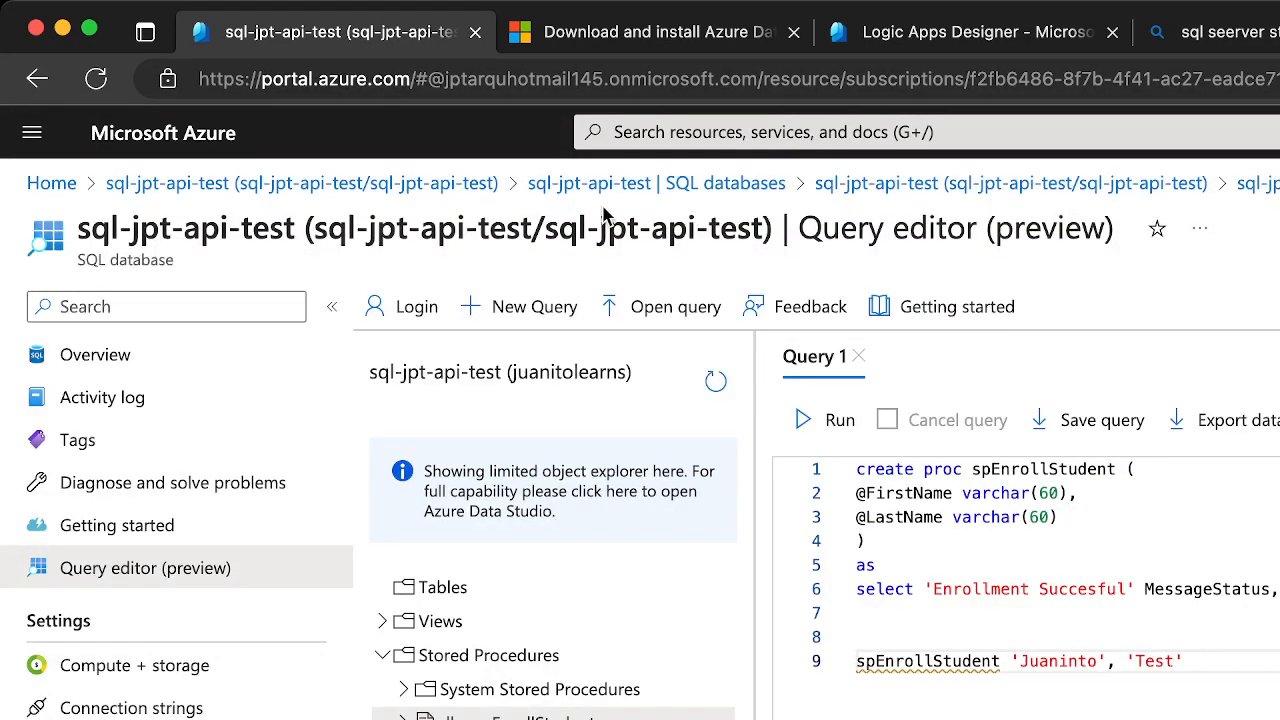
click(126, 369)
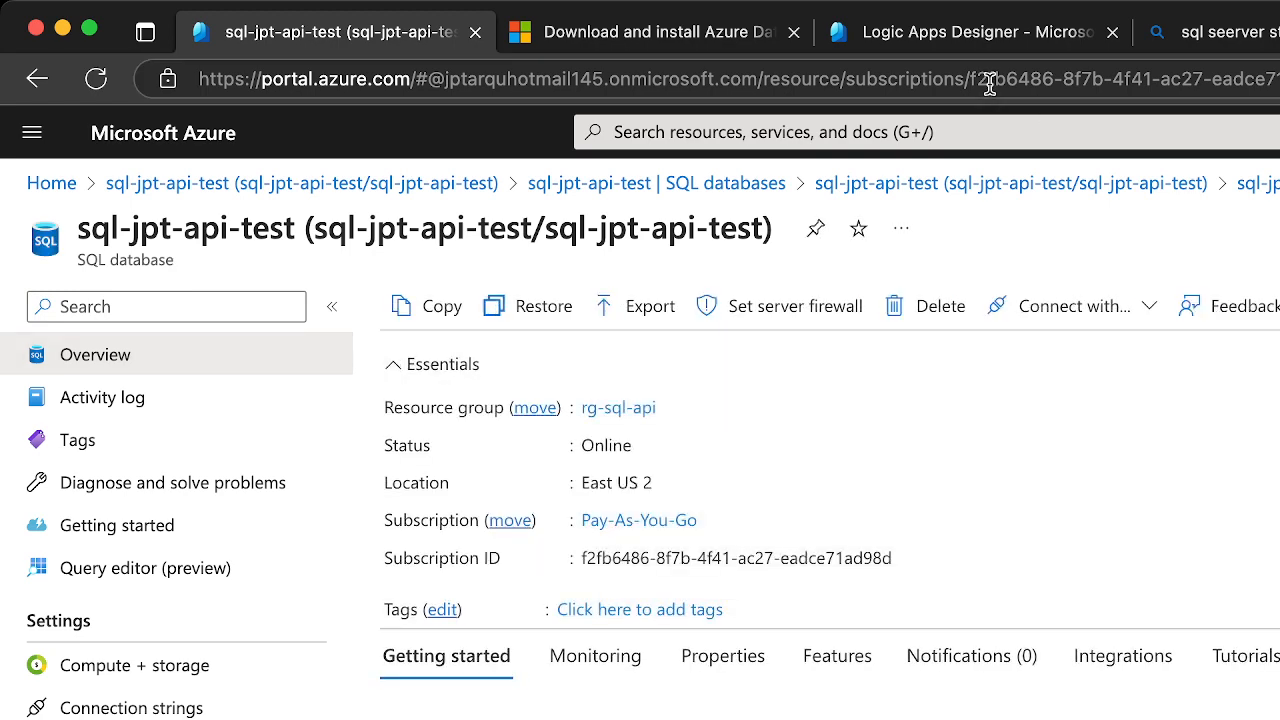
click(954, 36)
text(sql-jpt-api-test.database.windows.net)
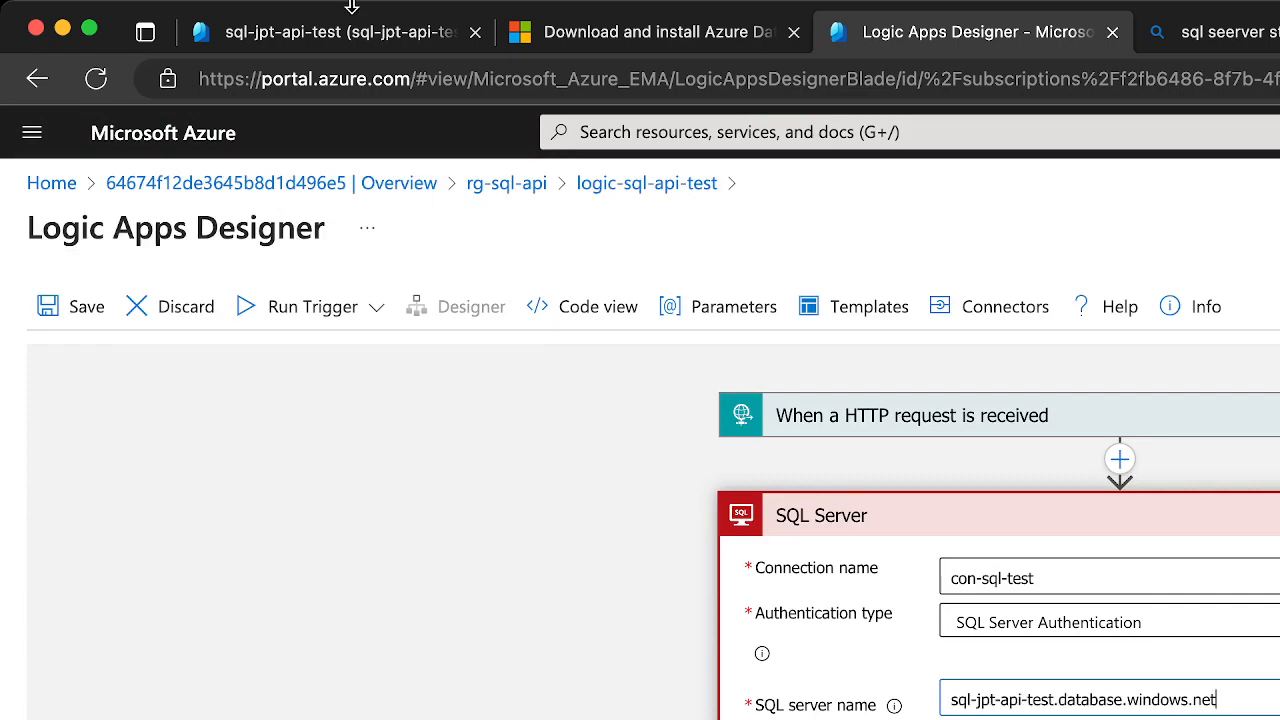
Copy the database name sql-jpt-api-test from the database overview for the SQL connection in Logic Apps Designer
click(342, 36)
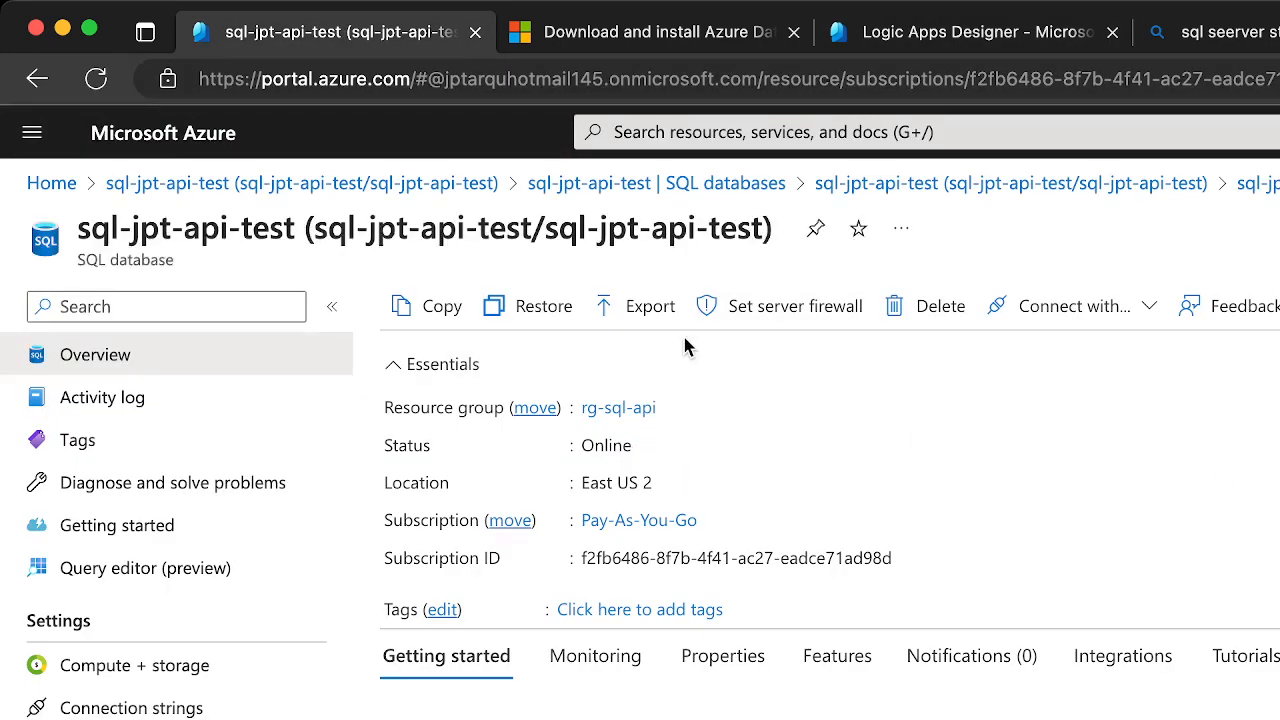
drag(546, 231, 765, 240)
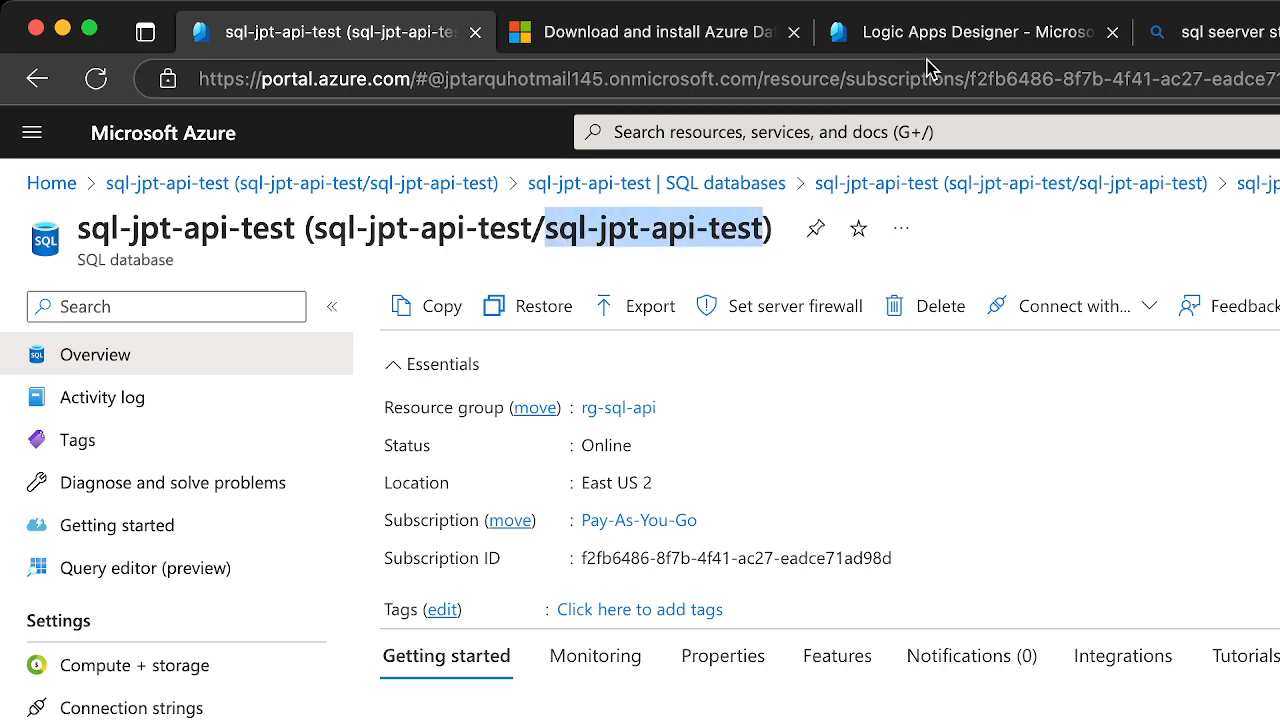
click(955, 35)
key(Tab)
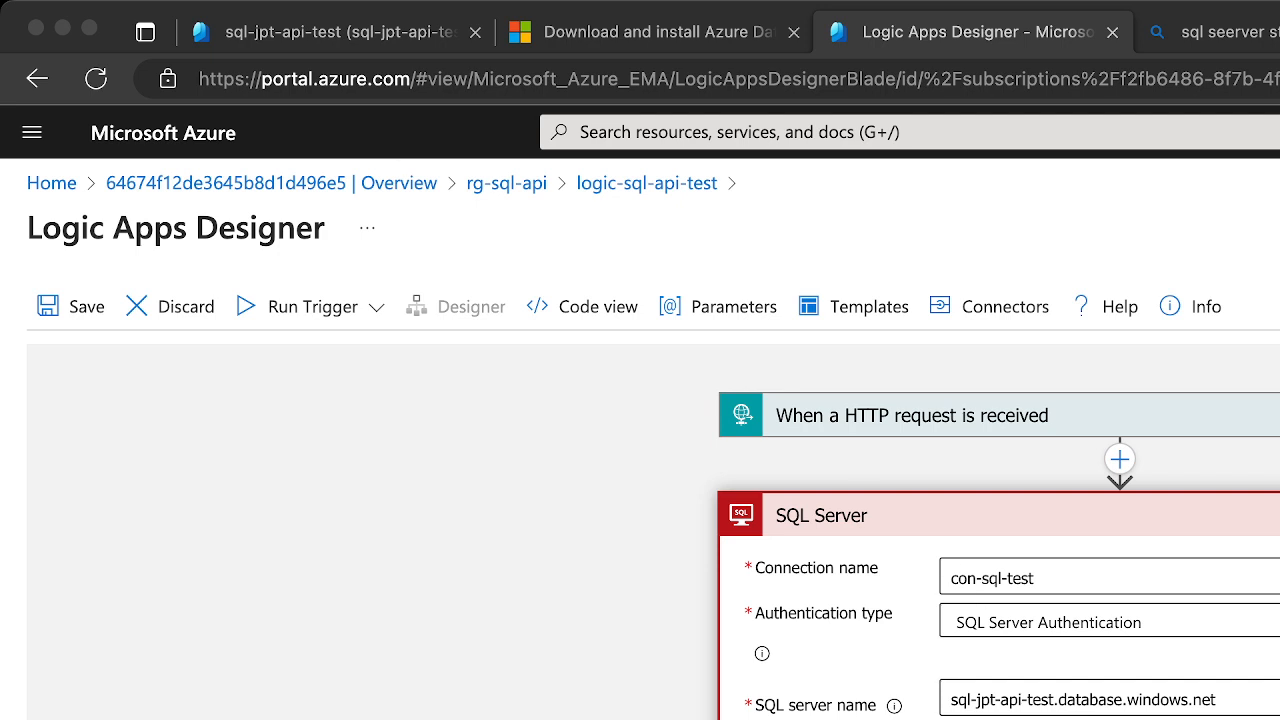
Review the authentication types offered for the SQL Server connection and keep SQL Server Authentication
click(1005, 718)
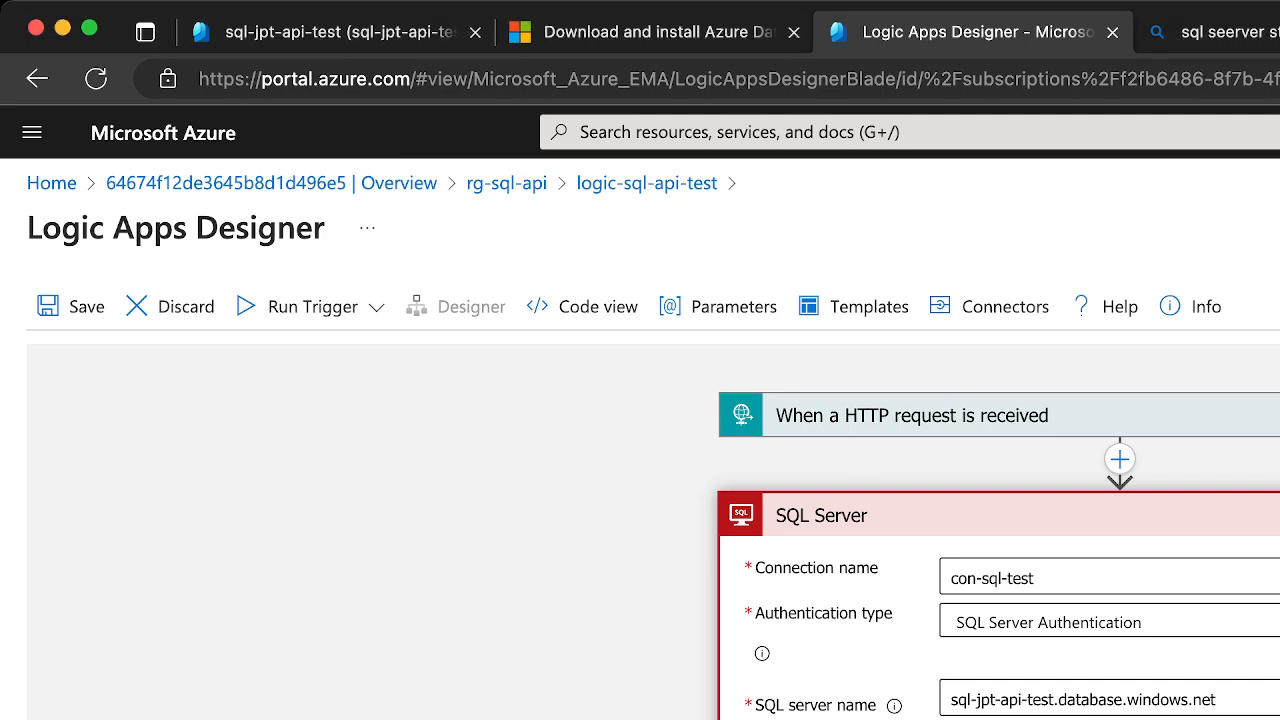
click(1186, 623)
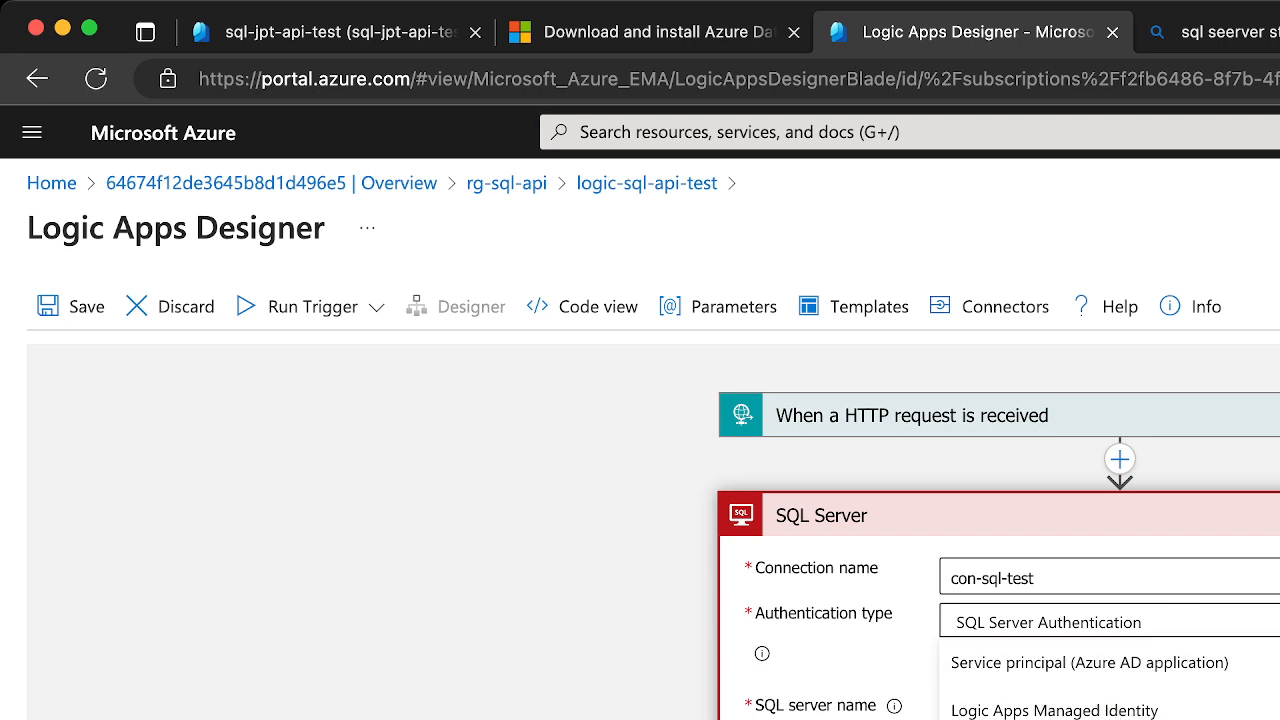
click(1078, 716)
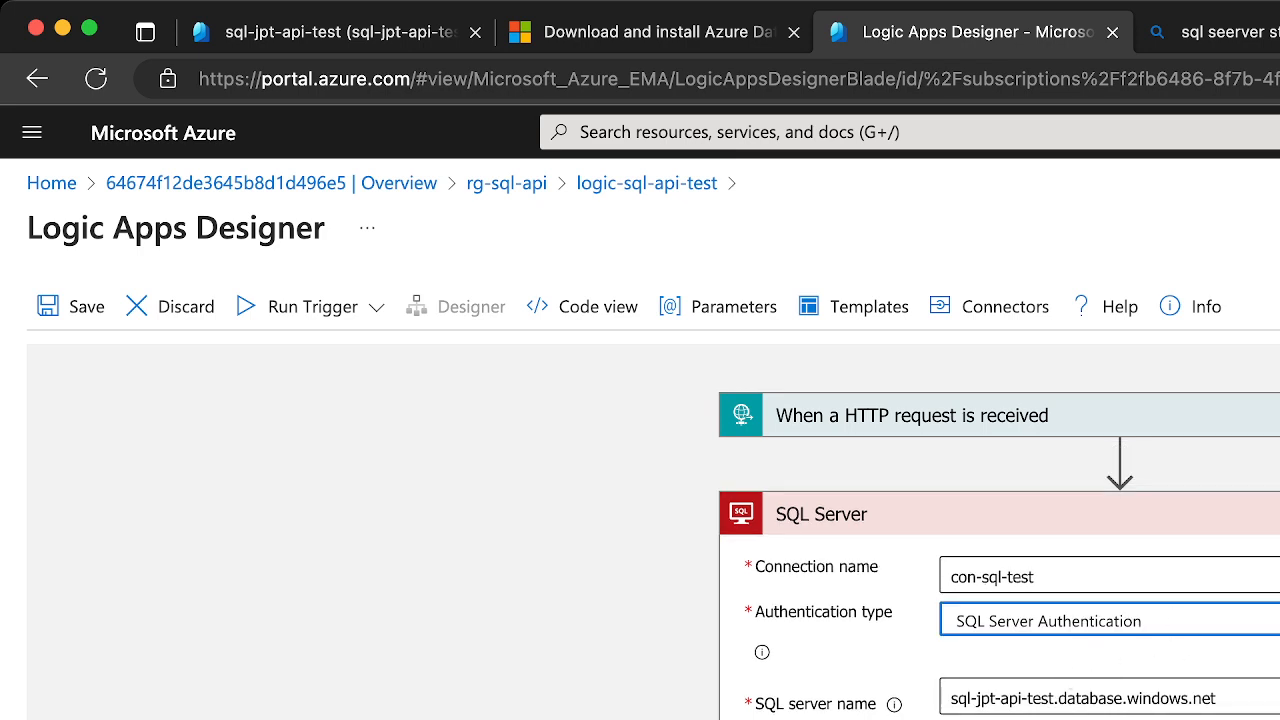
click(1100, 716)
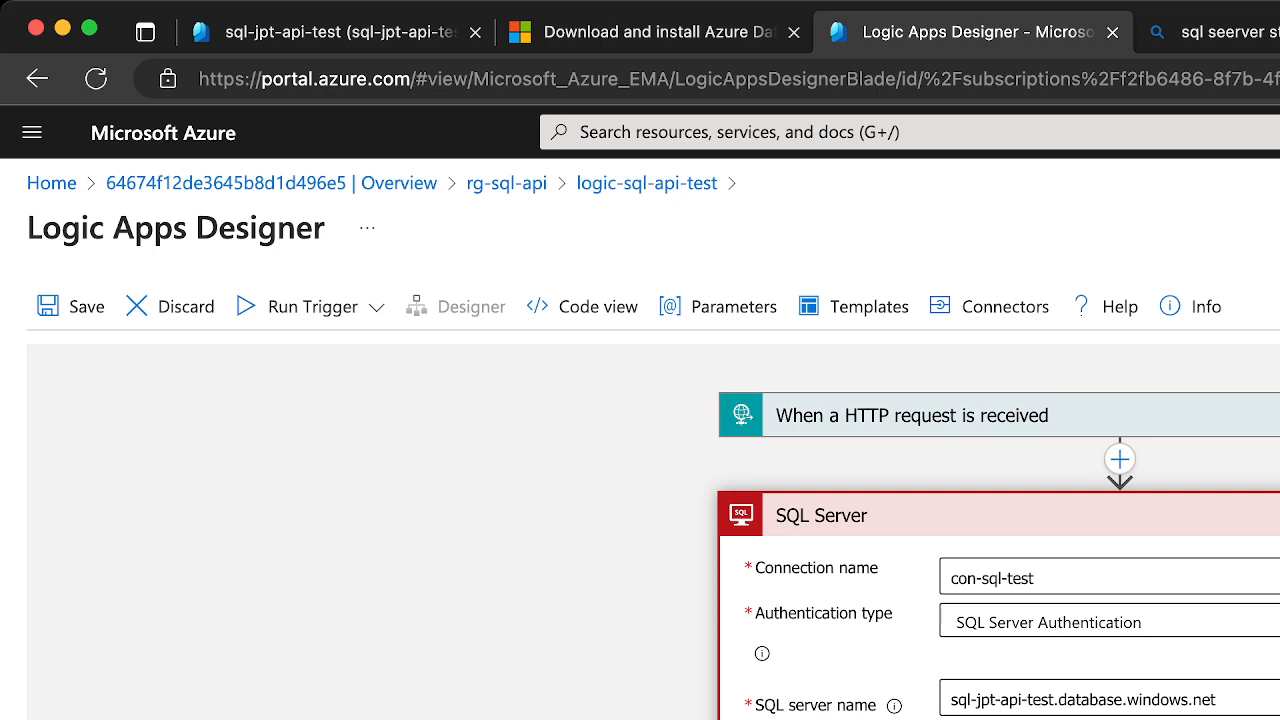
Insert an action right after the HTTP request trigger and search its connectors for "azure sql server"
click(1122, 459)
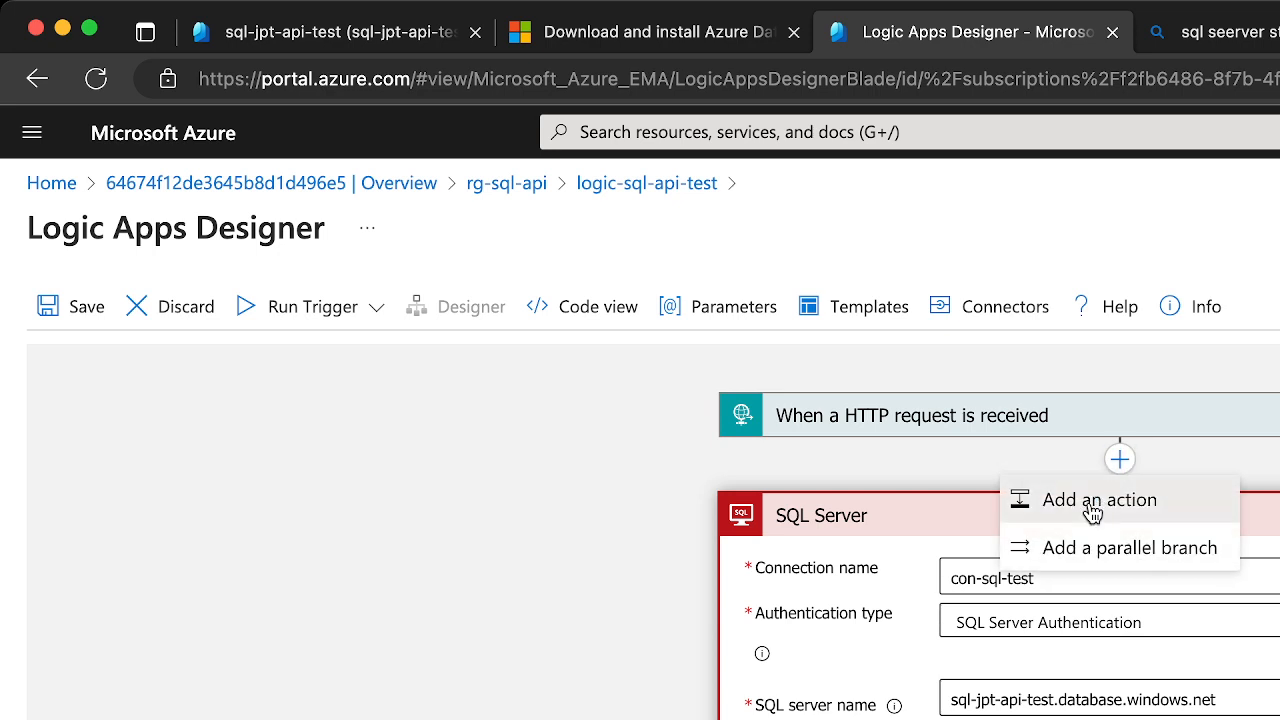
click(1060, 499)
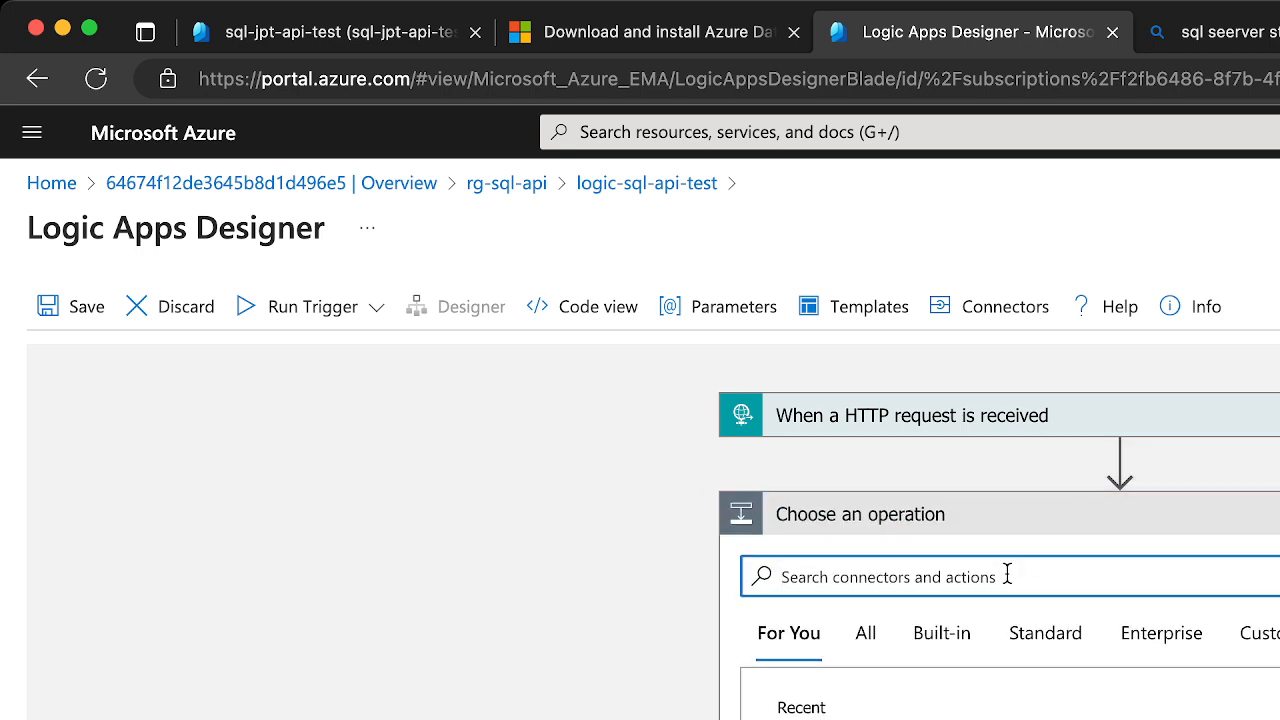
text(azure sql )
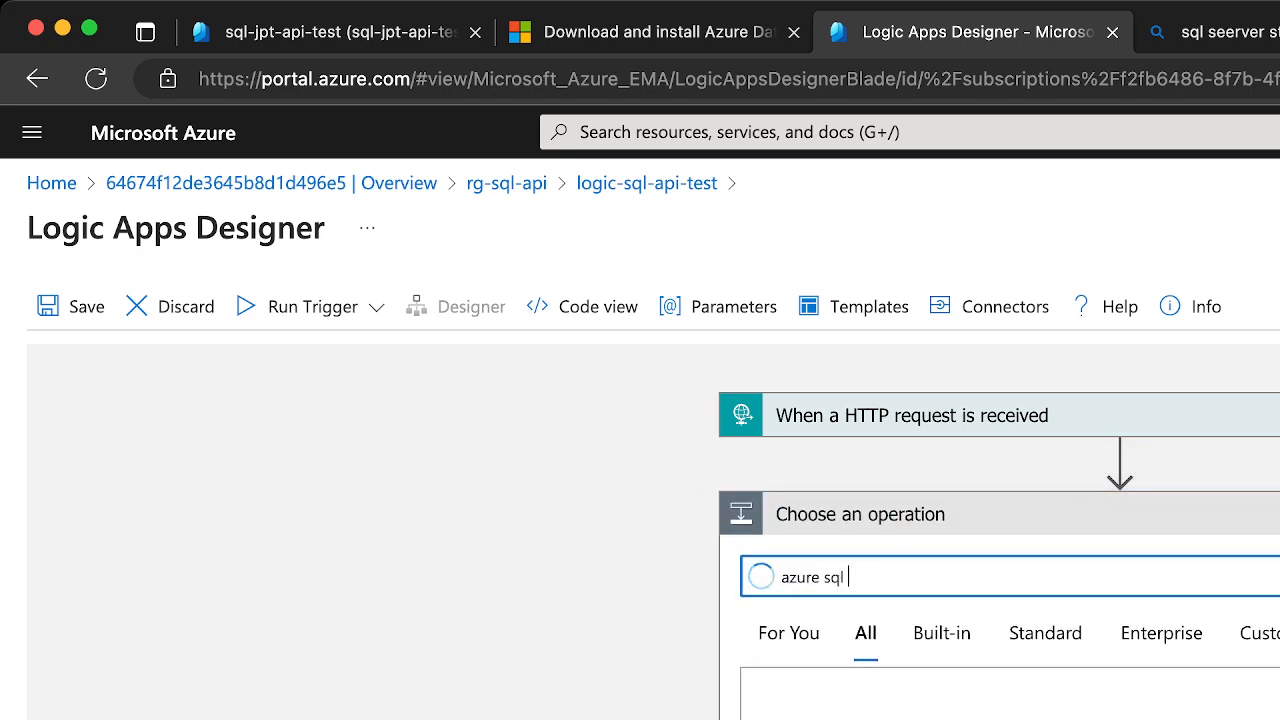
text(server)
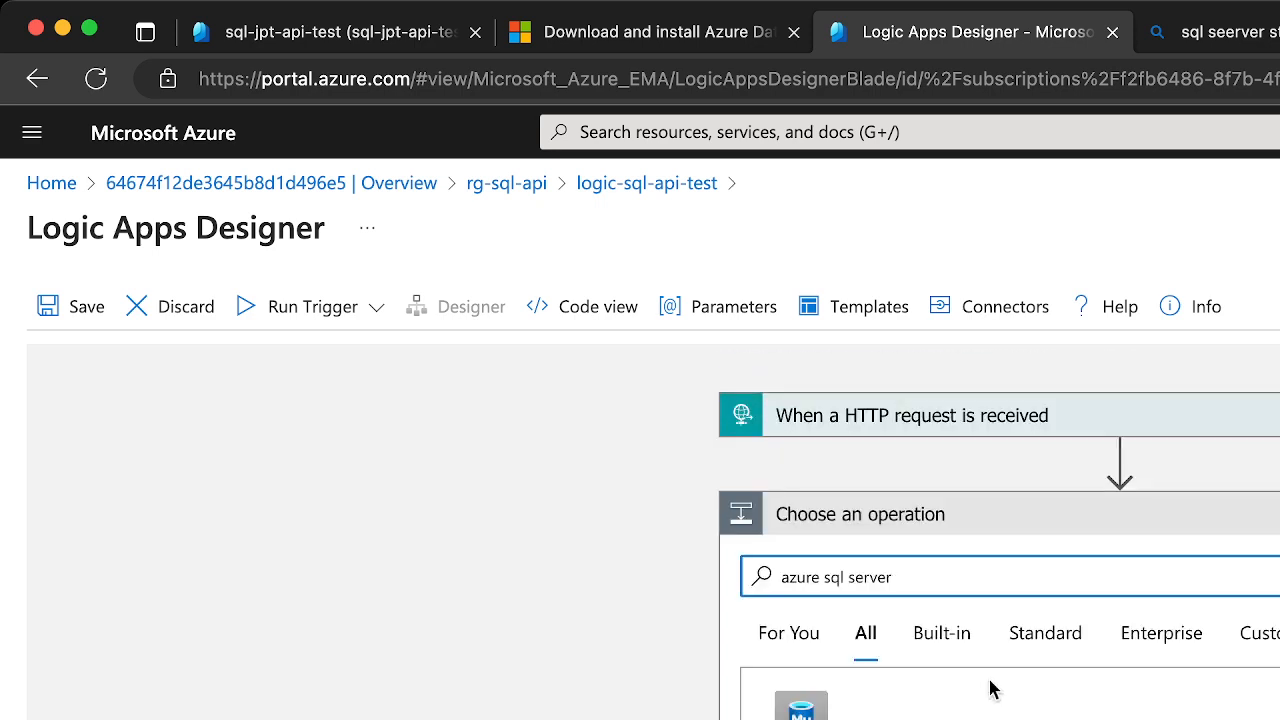
Check the built-in and overall results for "azure sql server" for a suitable connector or action
click(940, 650)
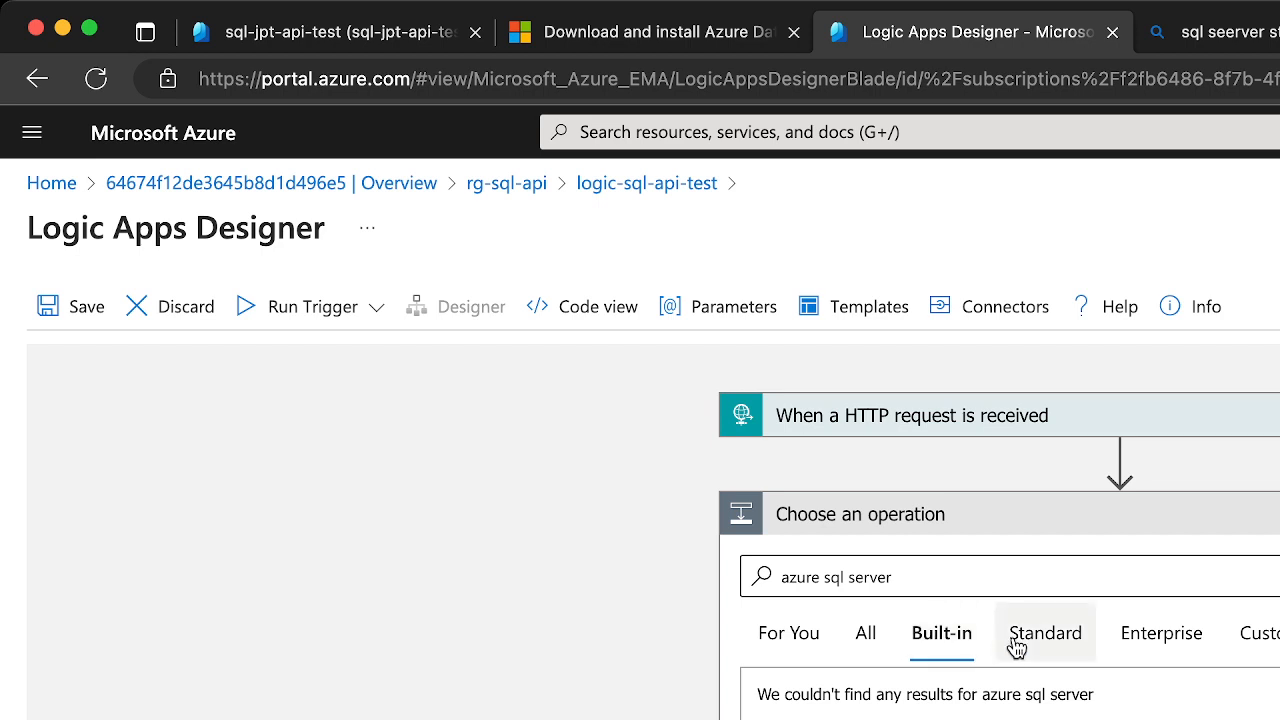
click(866, 636)
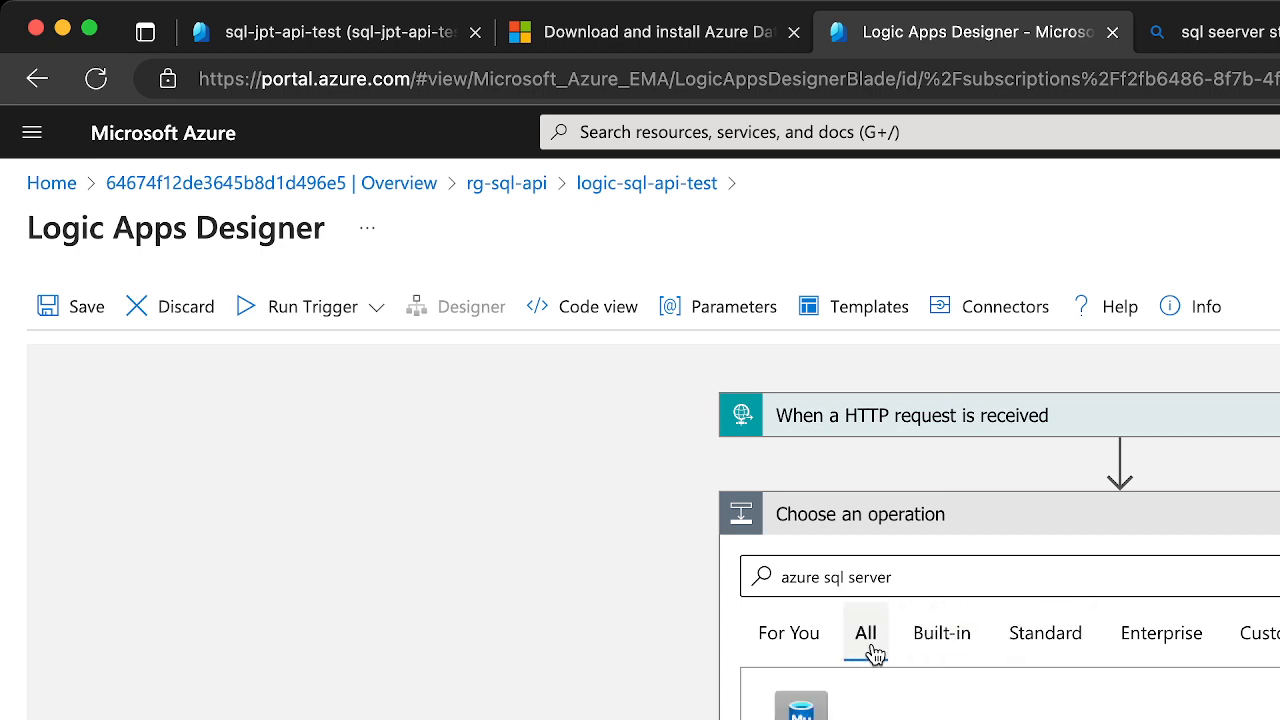
double_click(872, 576)
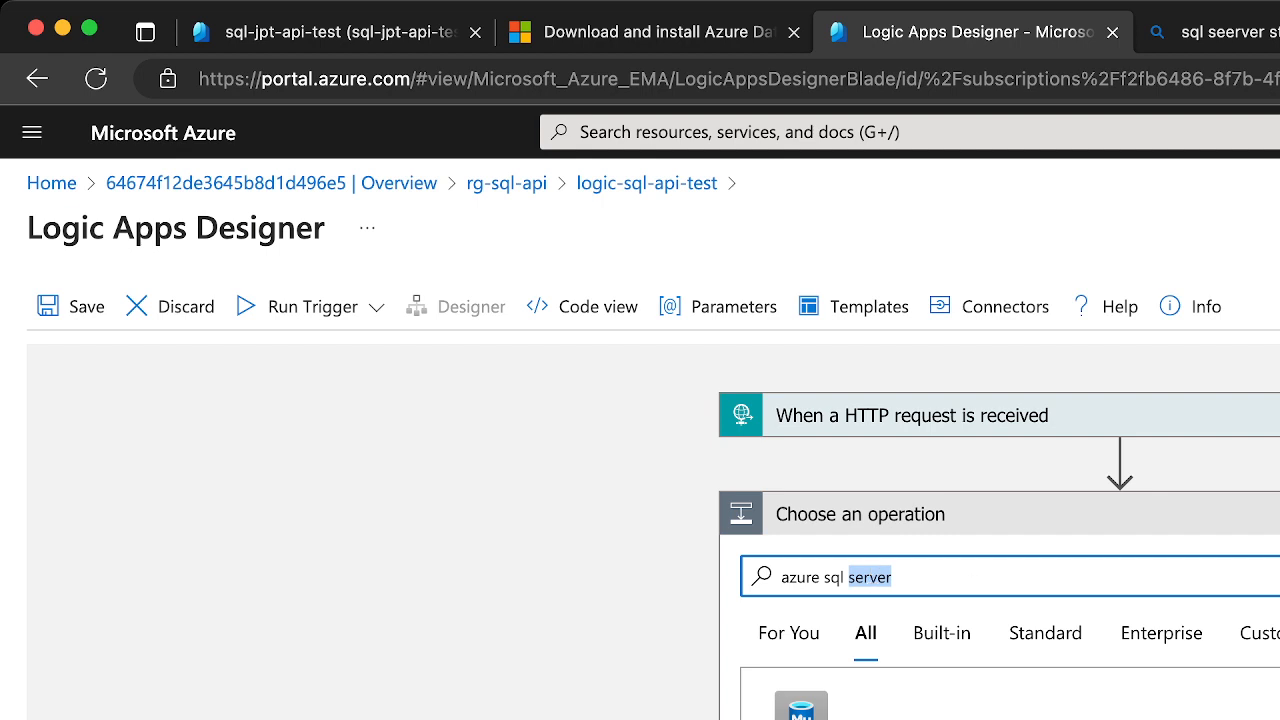
scroll(1000, 540, down, 3)
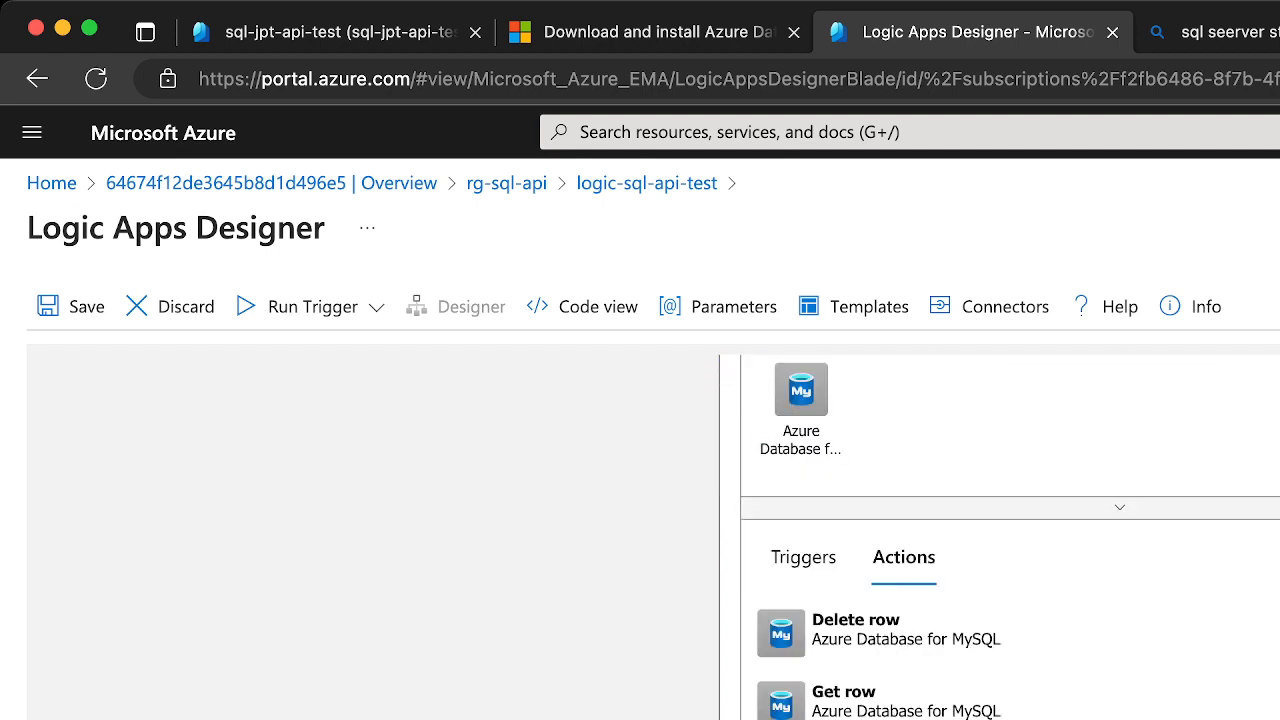
scroll(1000, 540, down, 3)
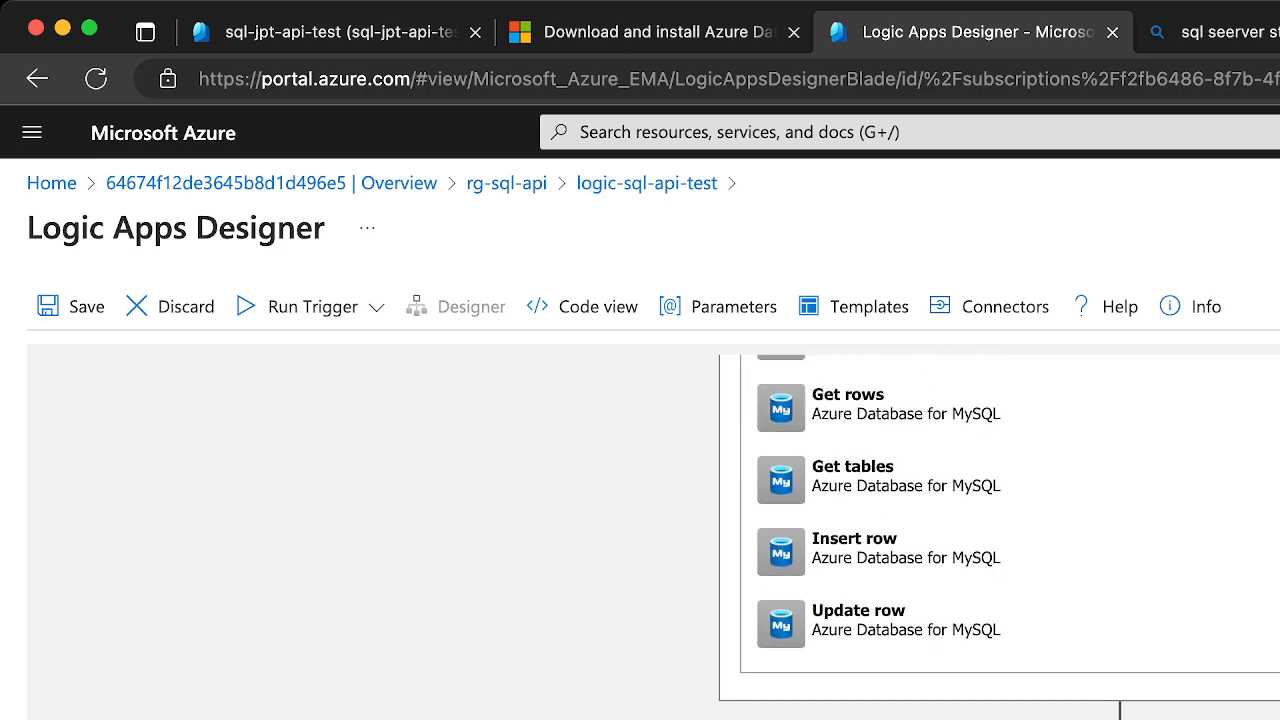
scroll(1000, 540, up, 5)
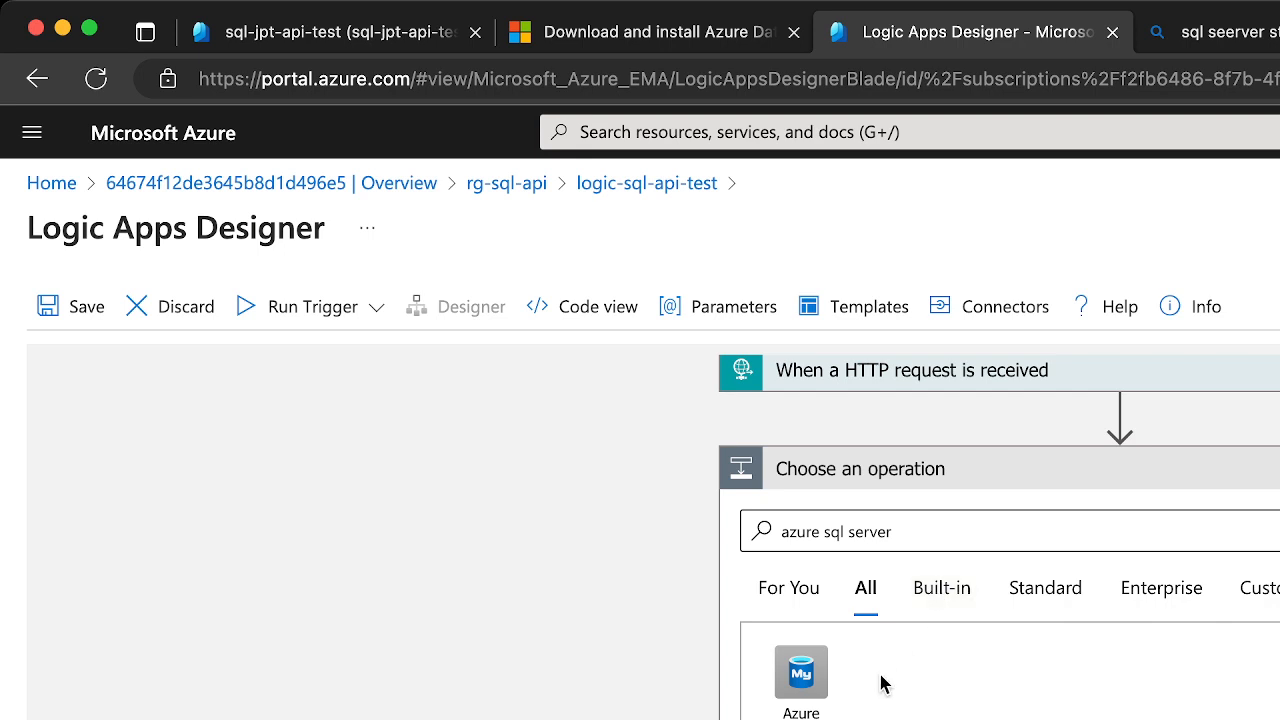
scroll(880, 697, down, 2)
Shorten the search to "azure sql", inspect the Azure SQL Data Warehouse connector's actions, and return to the operation list
double_click(866, 390)
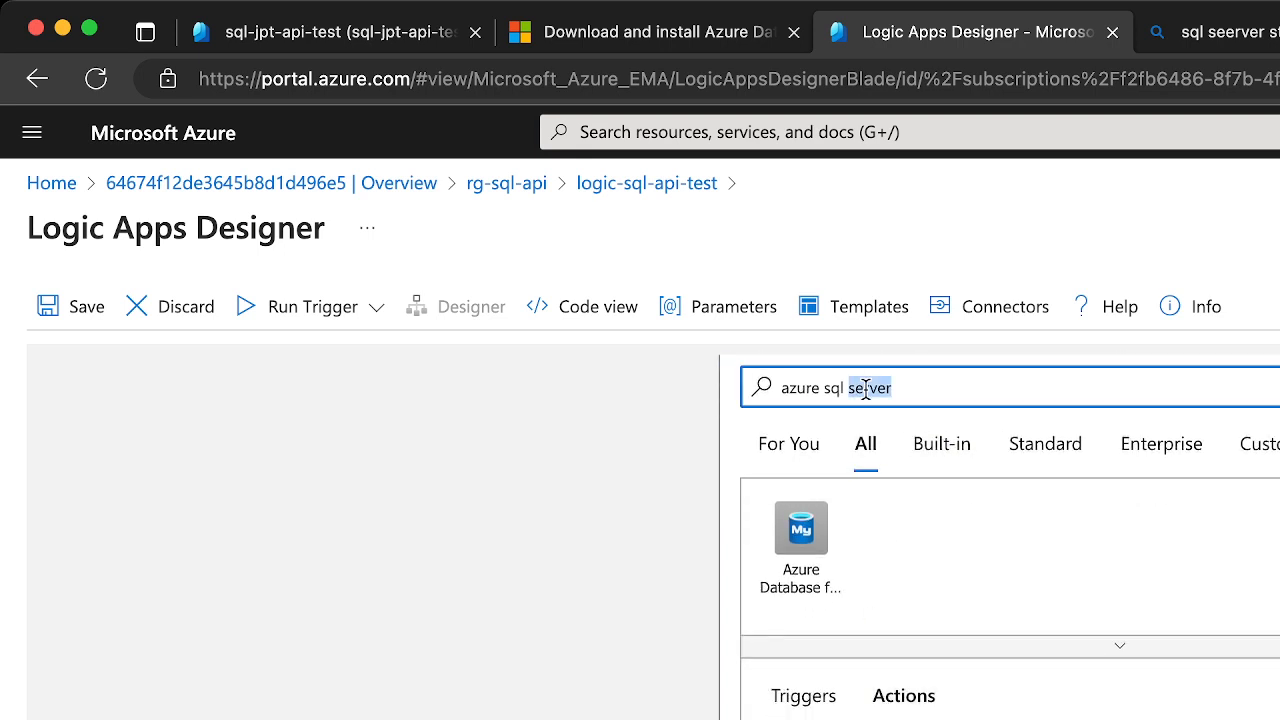
key(BackSpace)
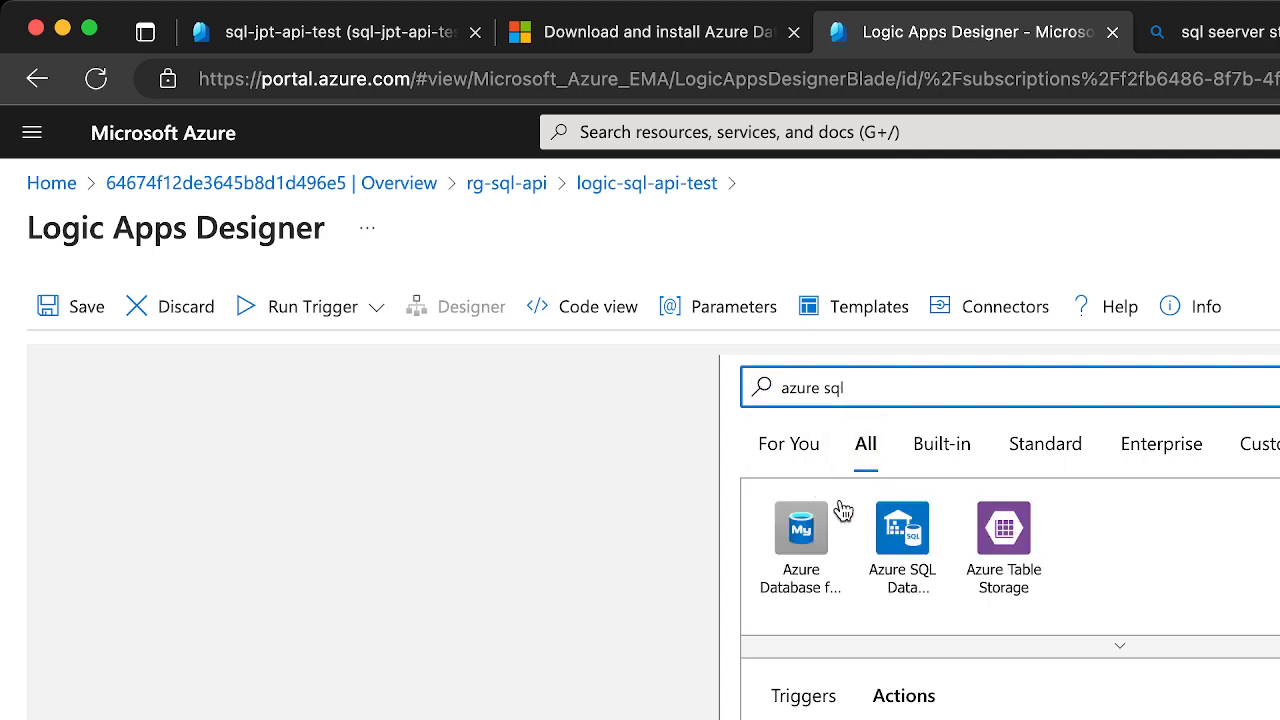
click(917, 585)
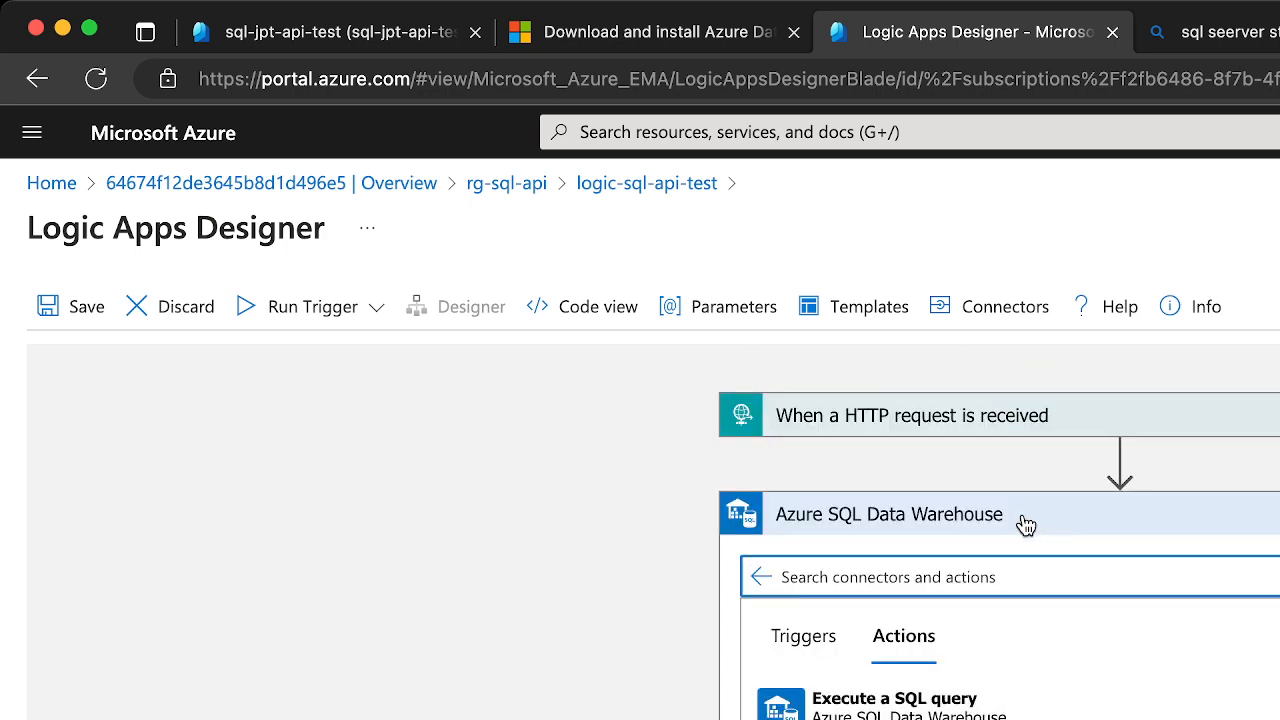
click(760, 578)
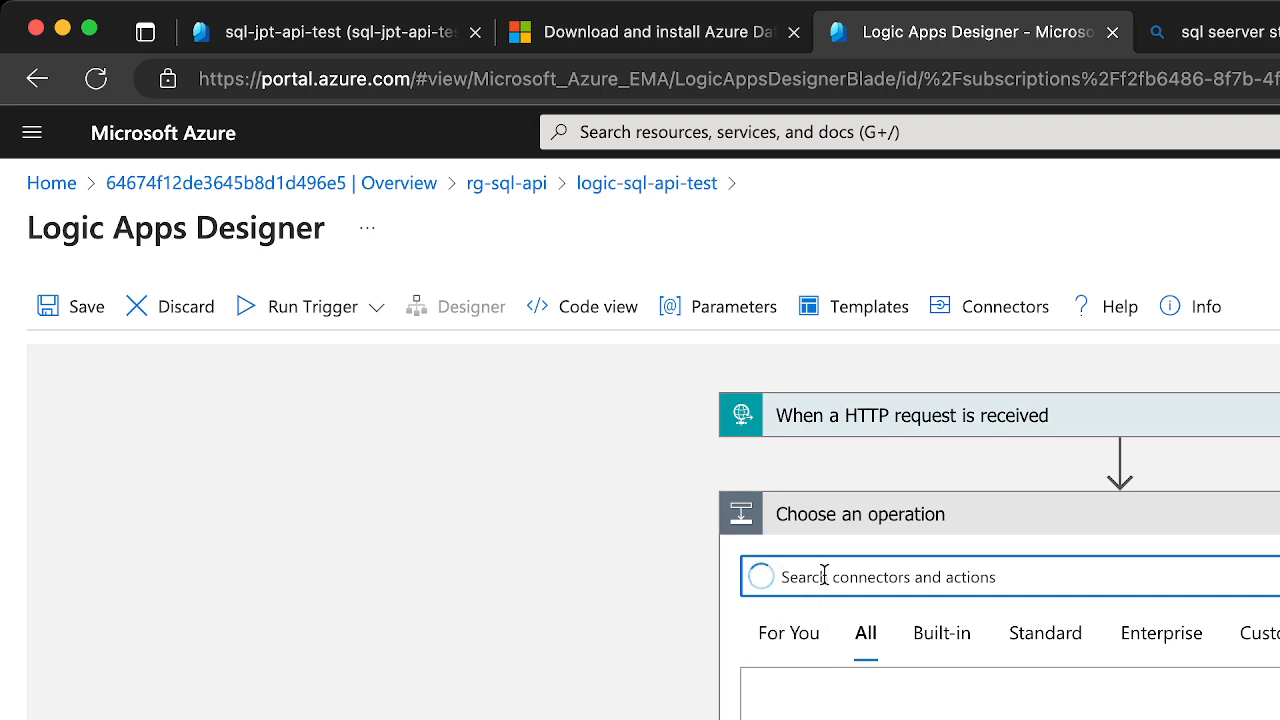
Search the connectors for "sql" and examine the available actions, including those of SQL Server
text(sql)
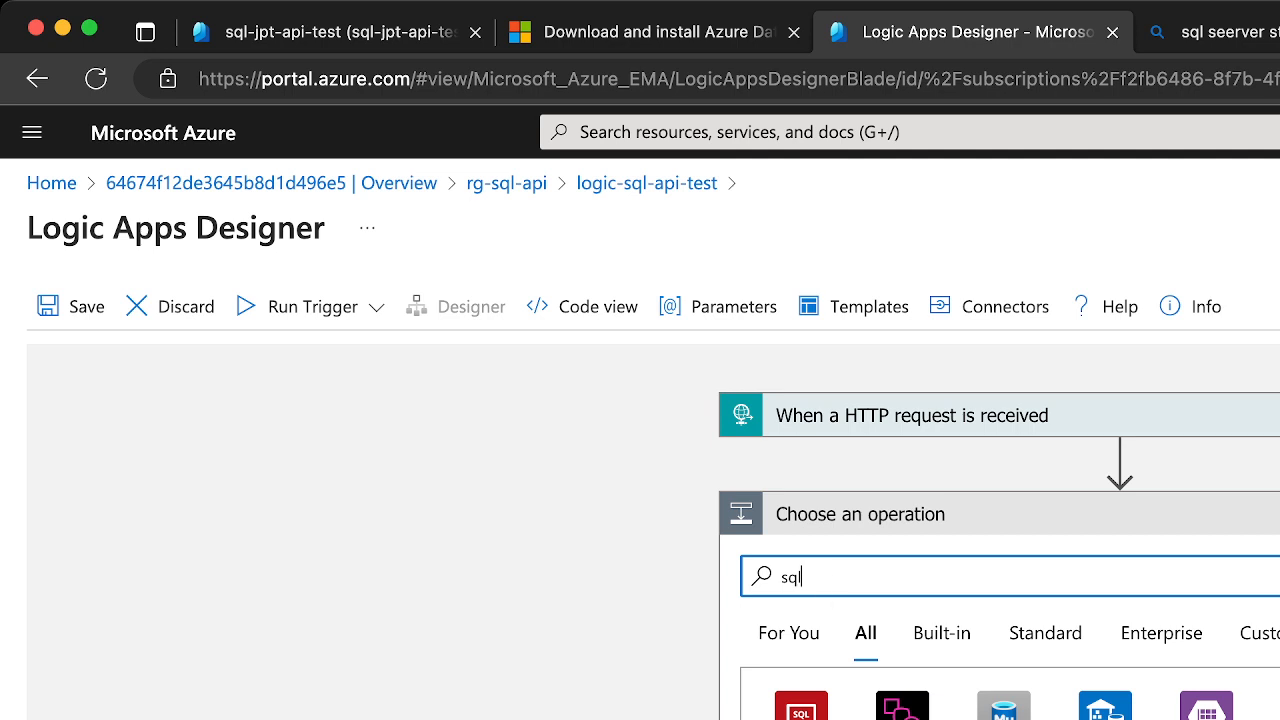
scroll(1000, 532, down, 2)
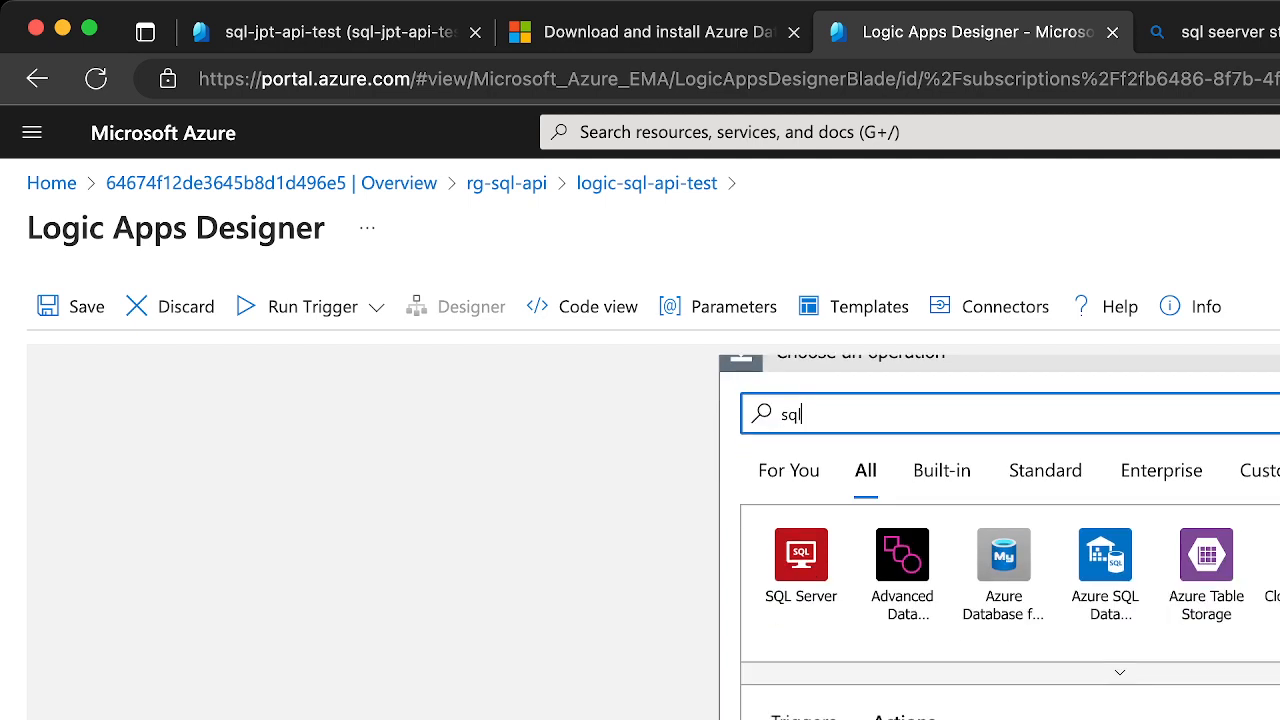
scroll(1010, 532, down, 3)
scroll(1010, 640, down, 15)
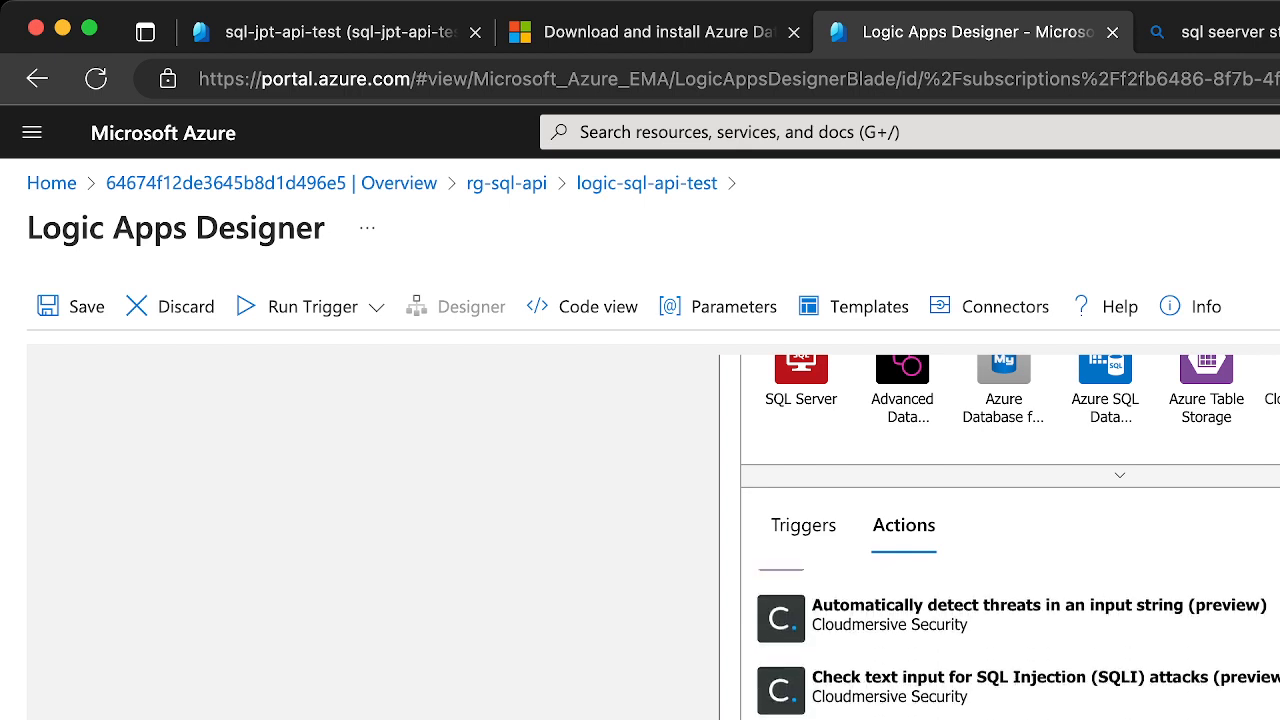
scroll(1010, 640, down, 8)
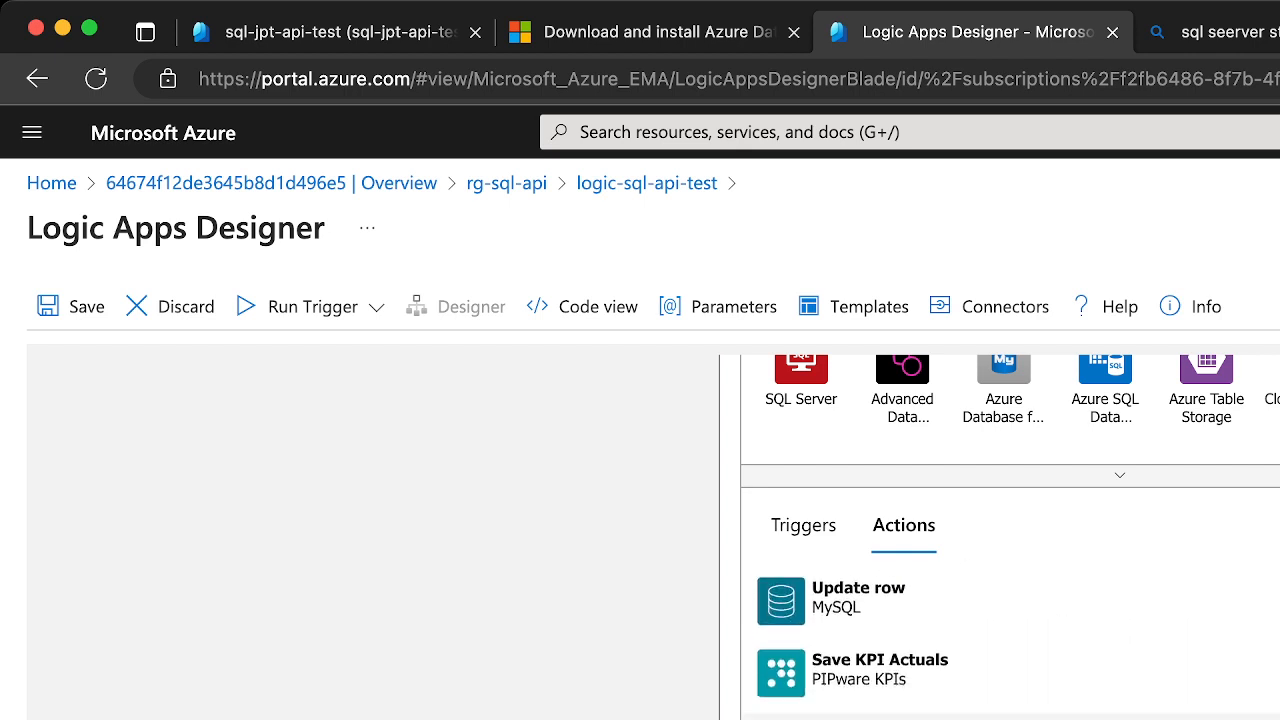
scroll(1010, 640, down, 5)
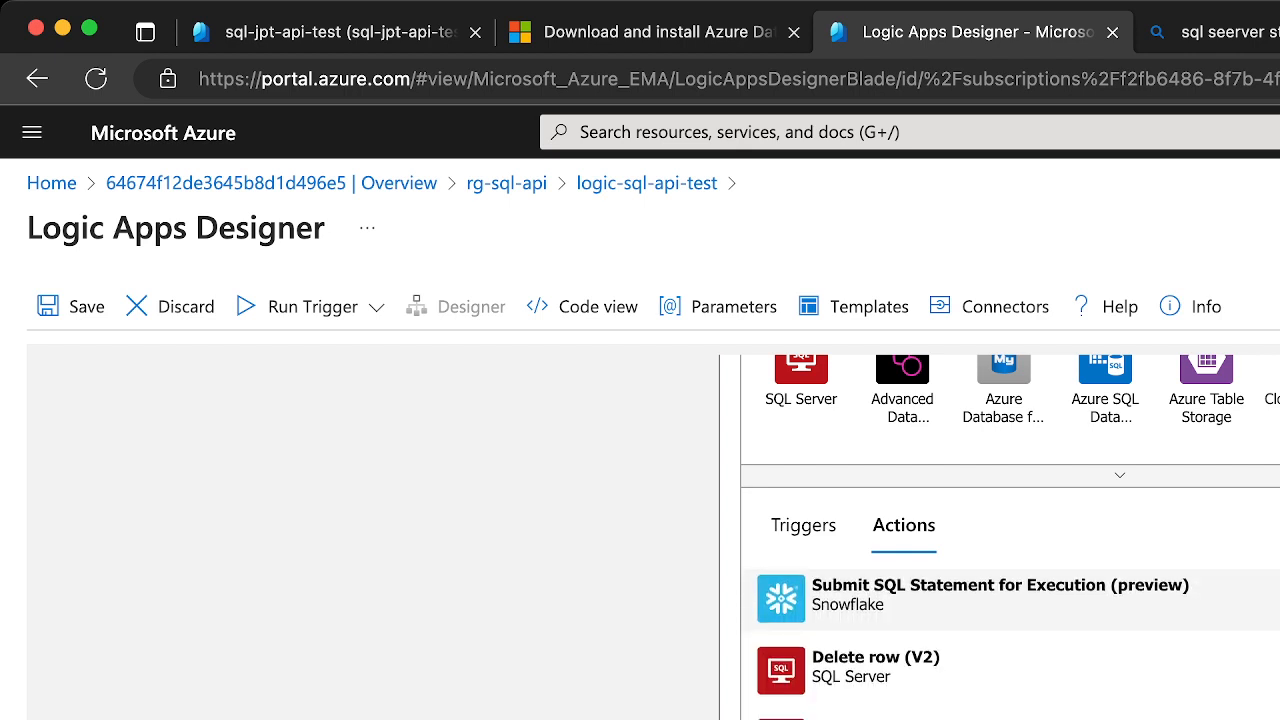
scroll(1010, 640, down, 5)
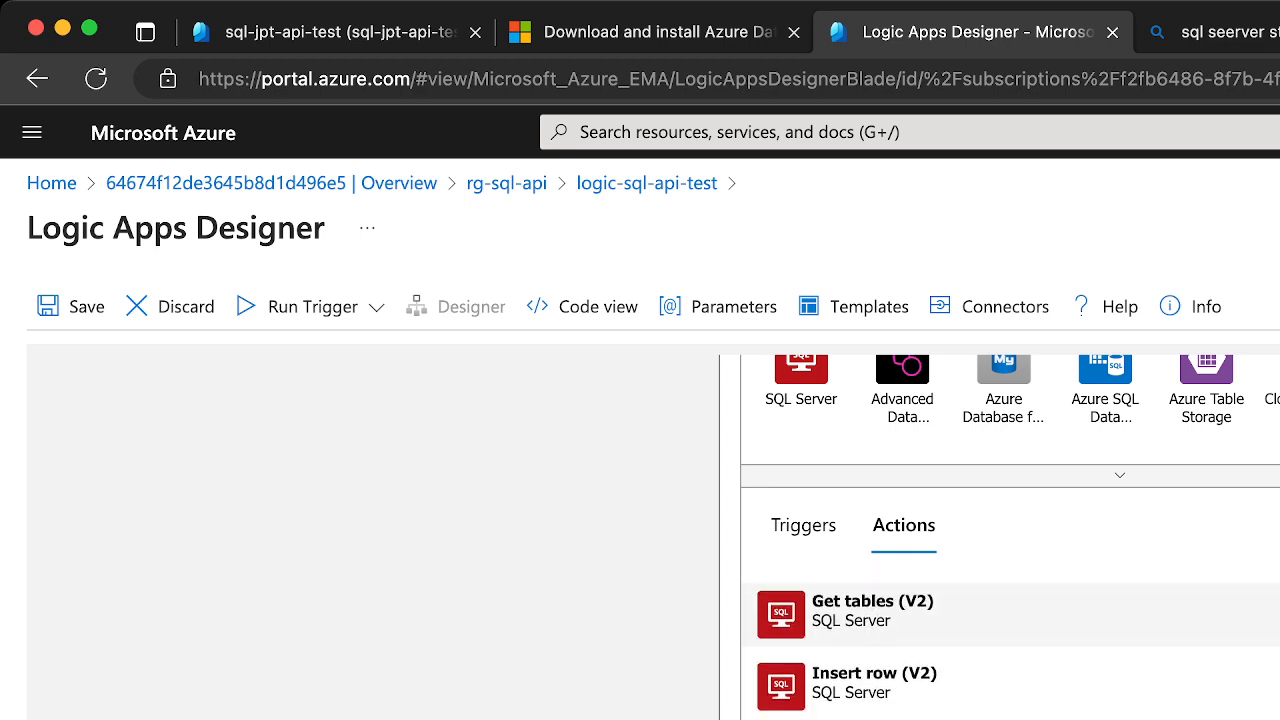
scroll(1000, 530, down, 3)
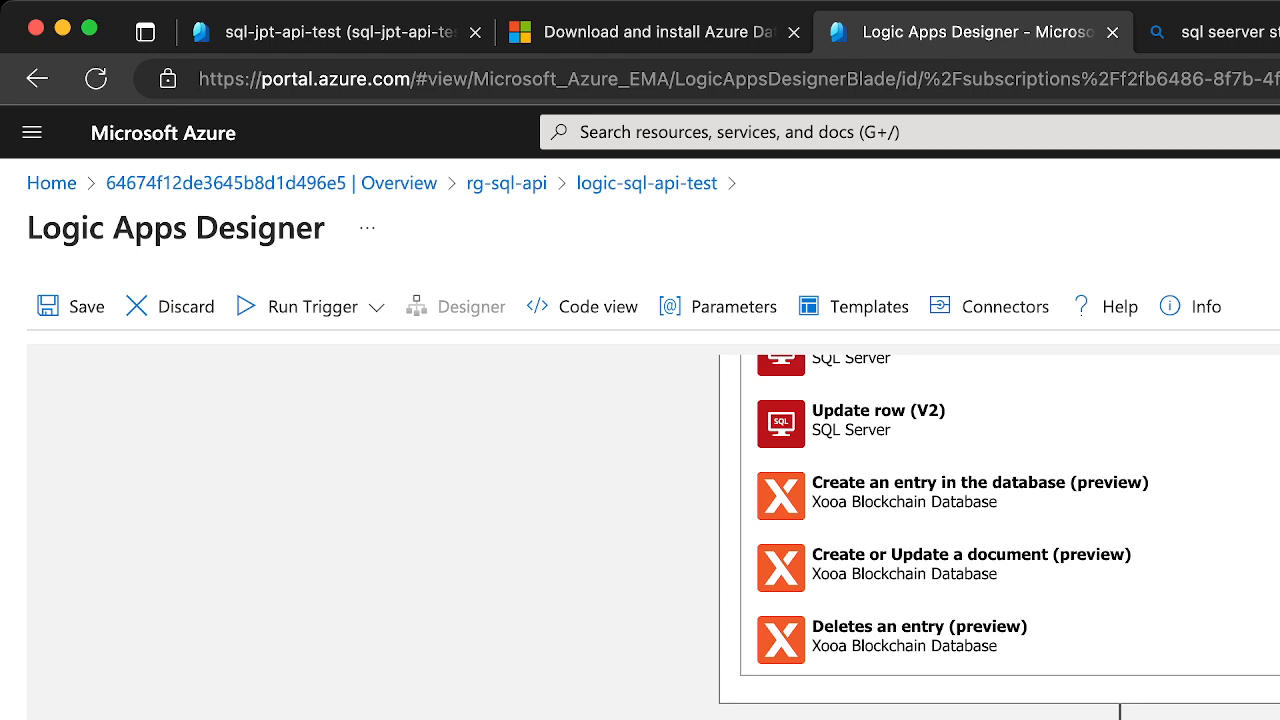
scroll(1268, 494, down, 5)
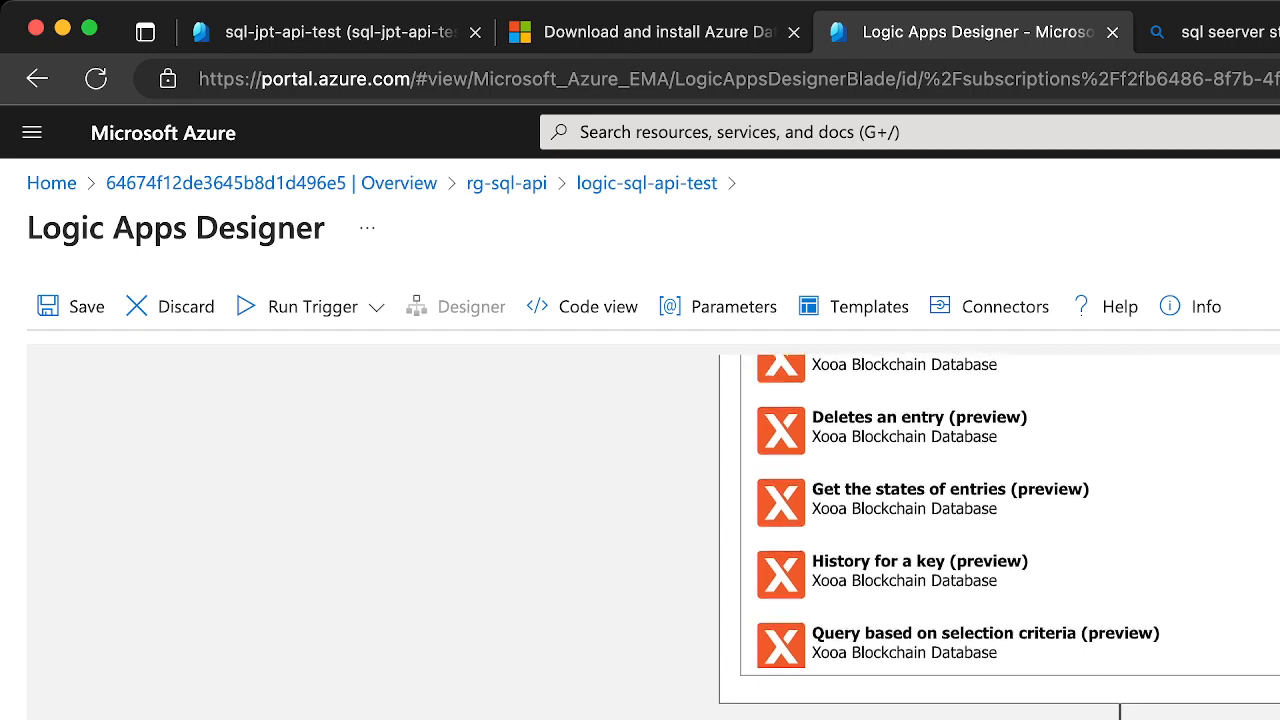
Switch to the Bing page and search the web for "logic app connect to azure sql"
click(1220, 32)
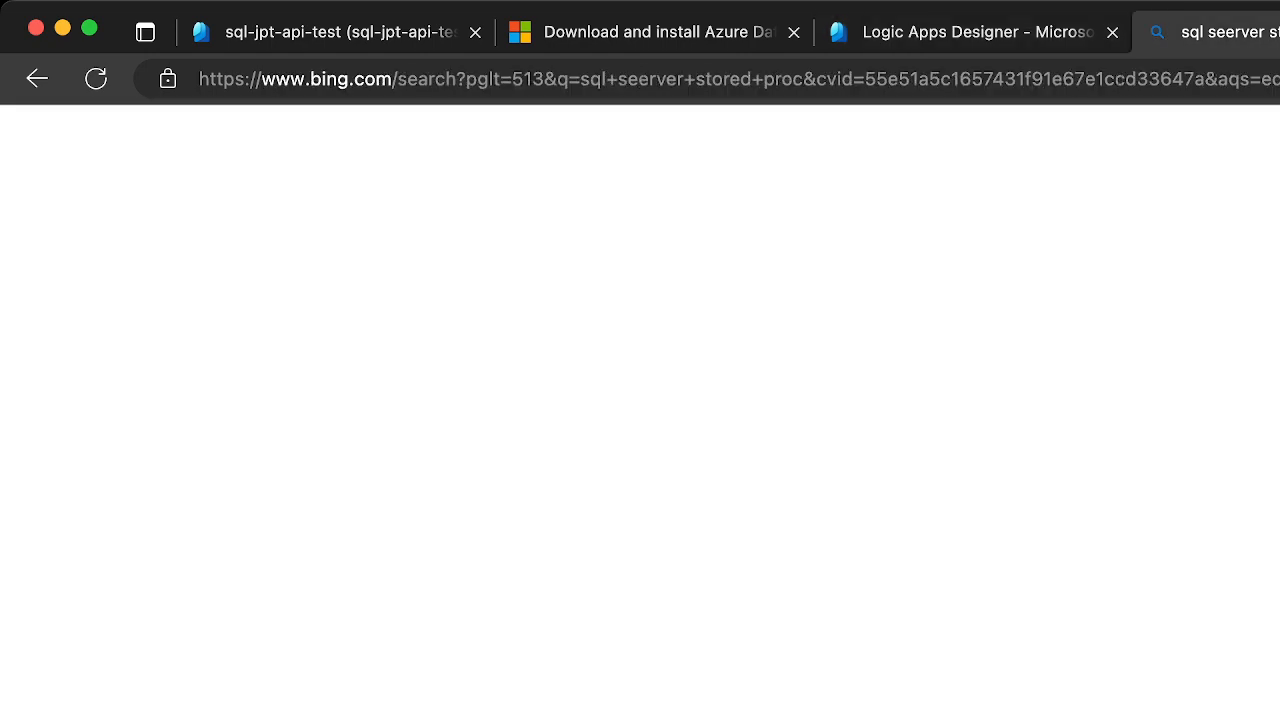
click(1258, 70)
text(logic app c)
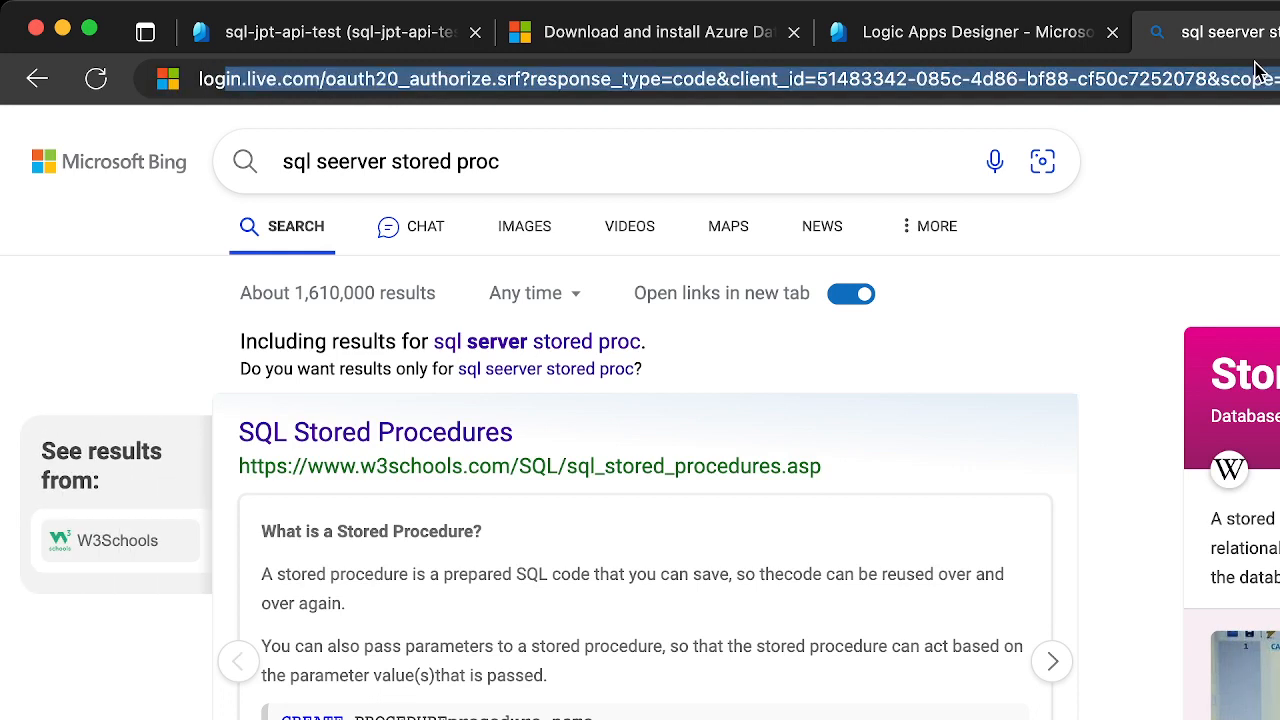
text(onnect to az)
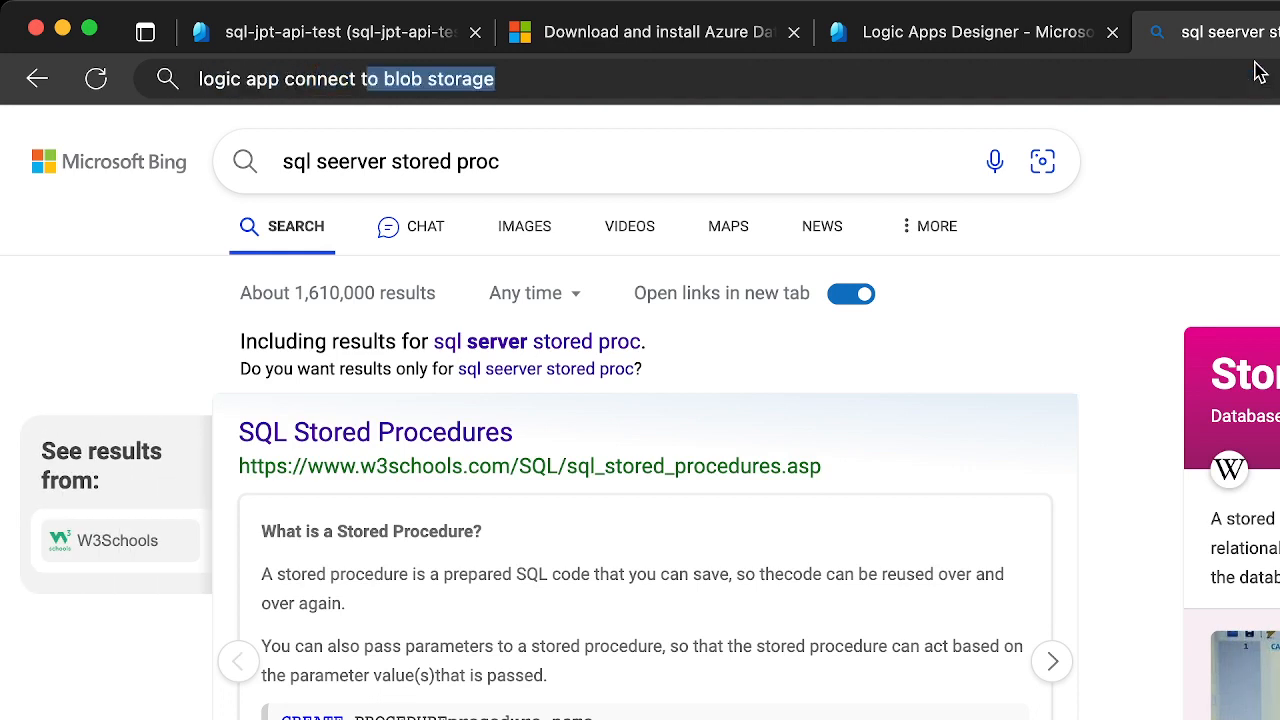
text(ure sql)
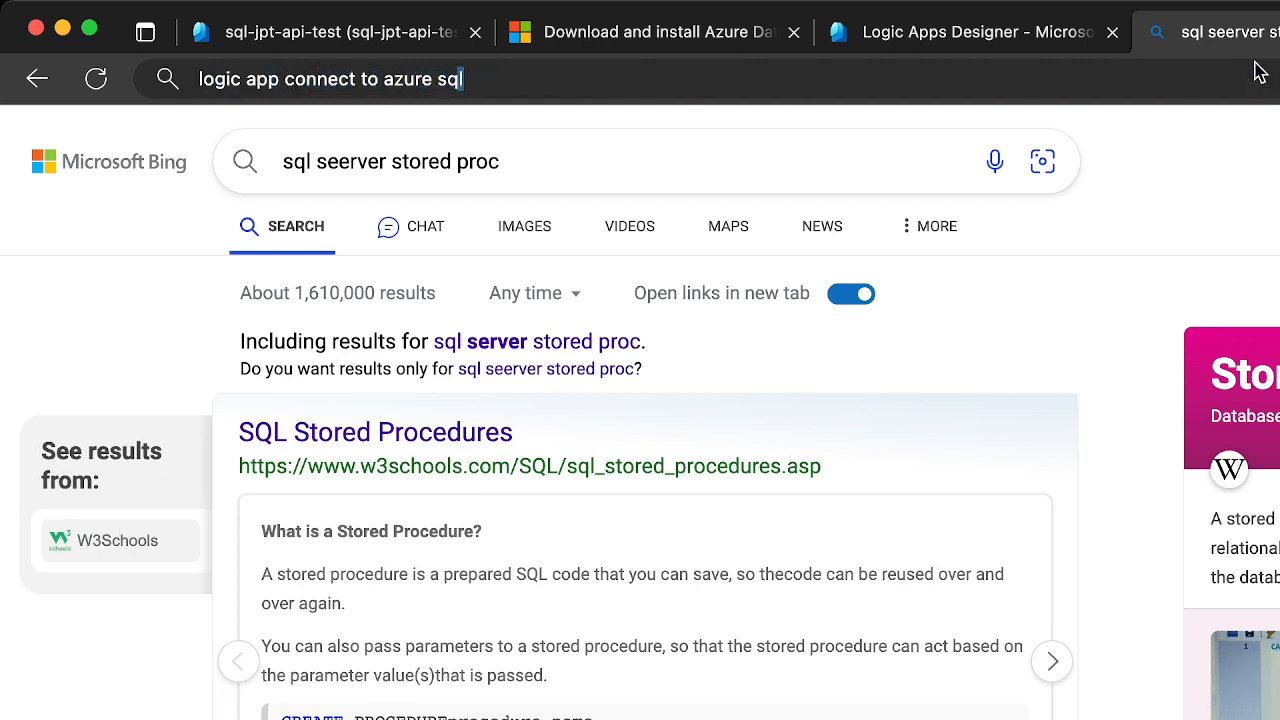
key(Return)
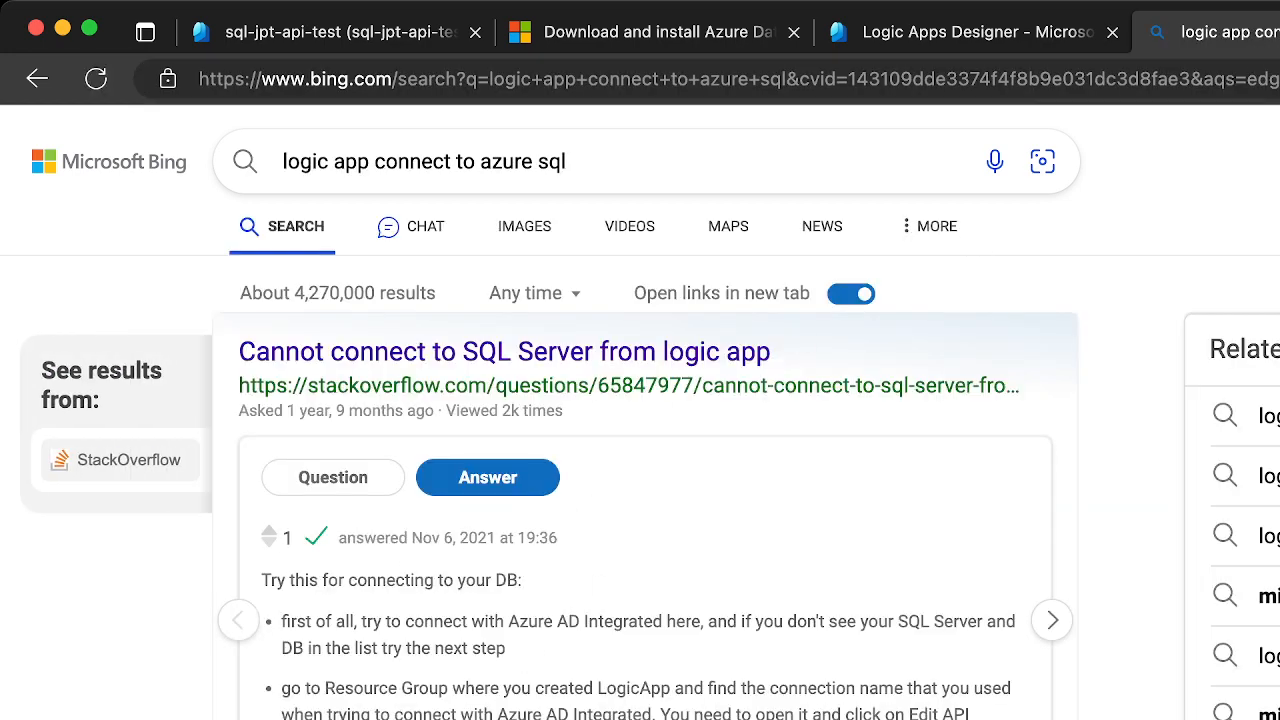
Open the Microsoft Learn article on connecting to SQL databases from Azure Logic Apps workflows and look through its opening section
scroll(484, 537, down, 5)
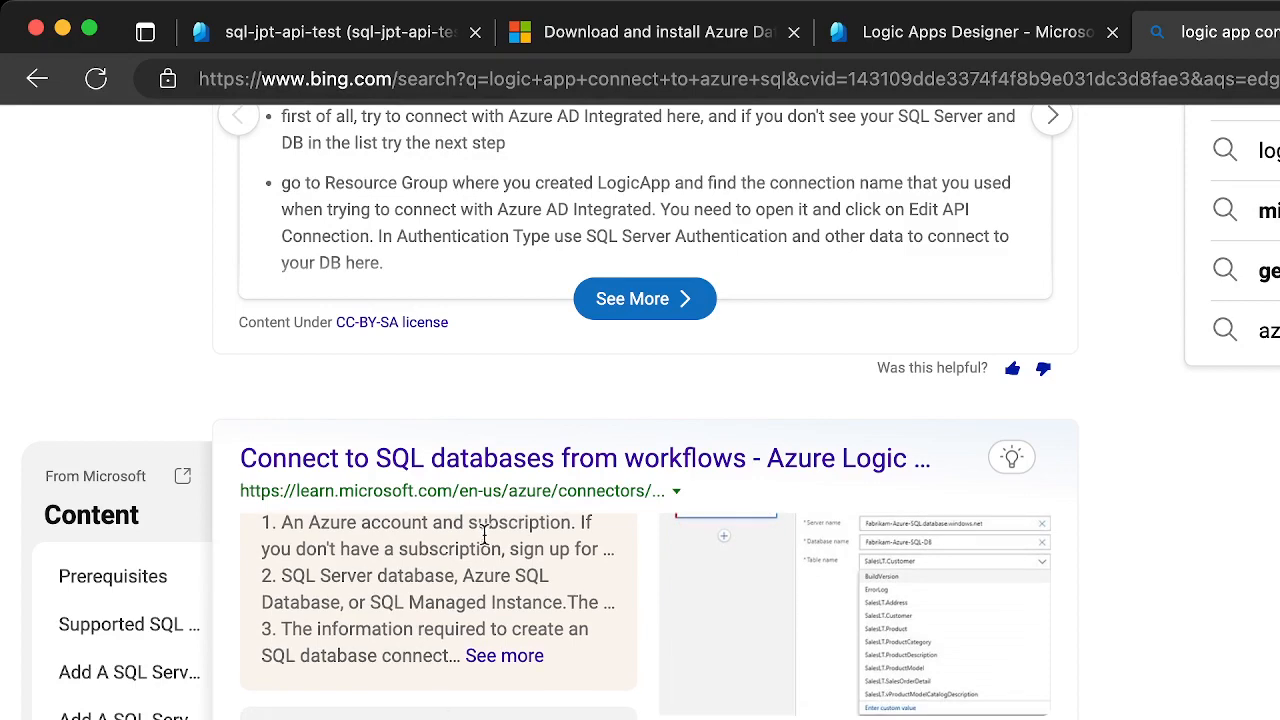
click(500, 471)
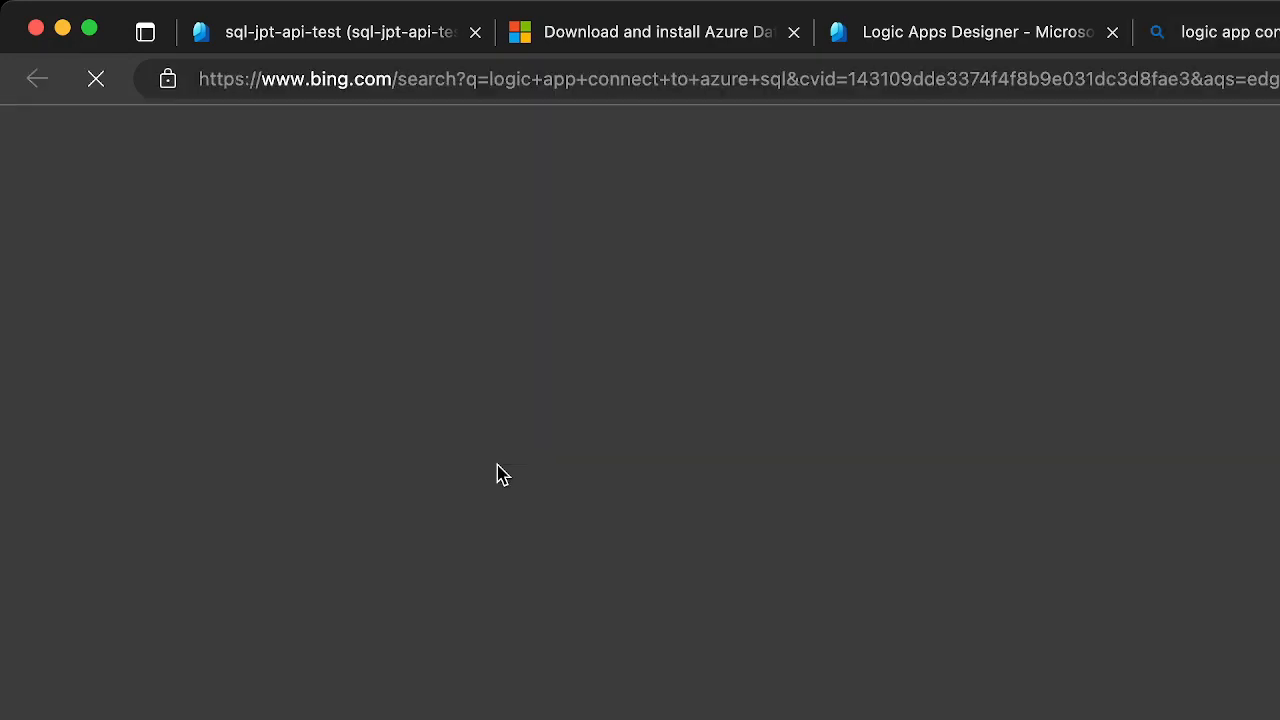
scroll(826, 613, down, 2)
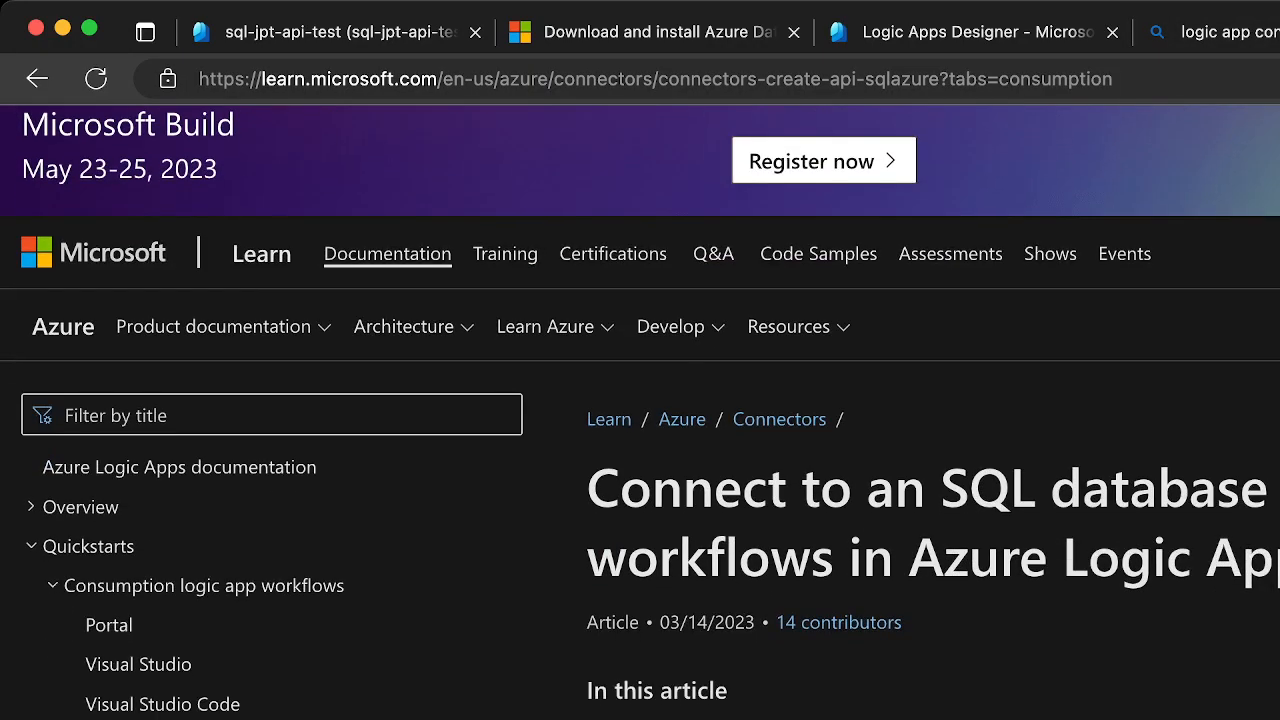
scroll(640, 412, down, 5)
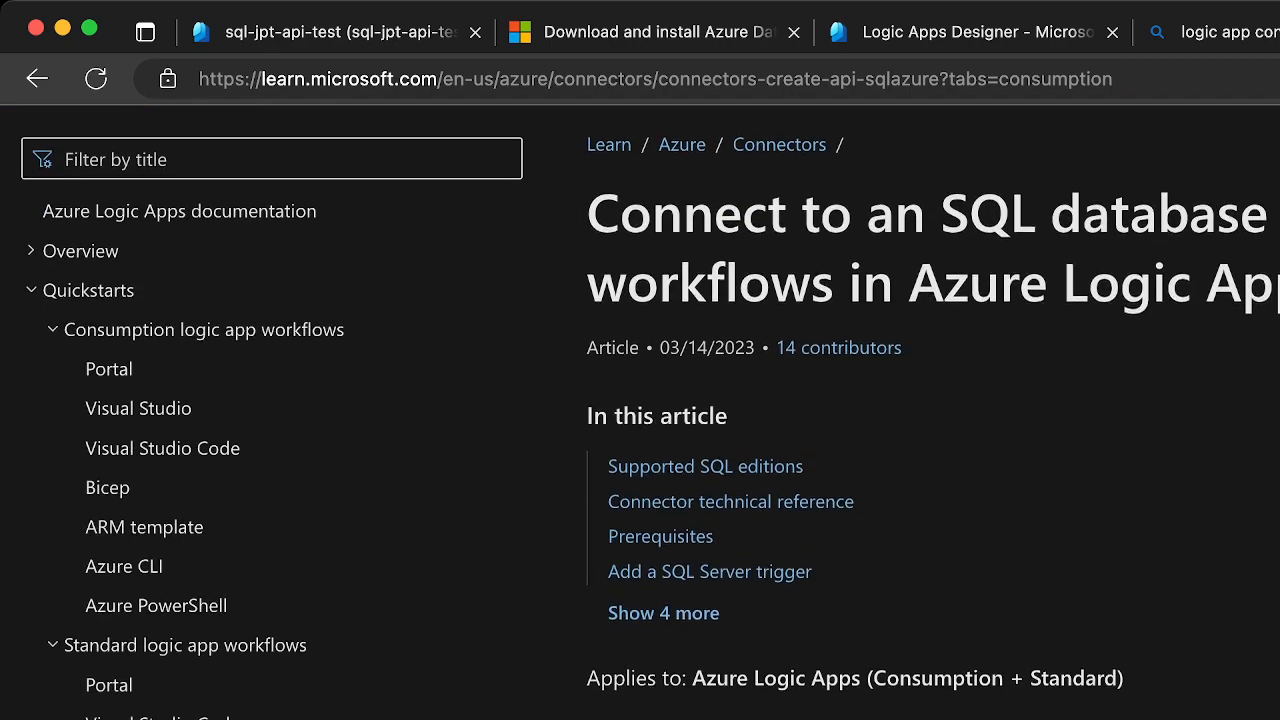
Read the article's supported SQL editions and the connector technical reference for Consumption and Standard logic apps
scroll(933, 419, down, 10)
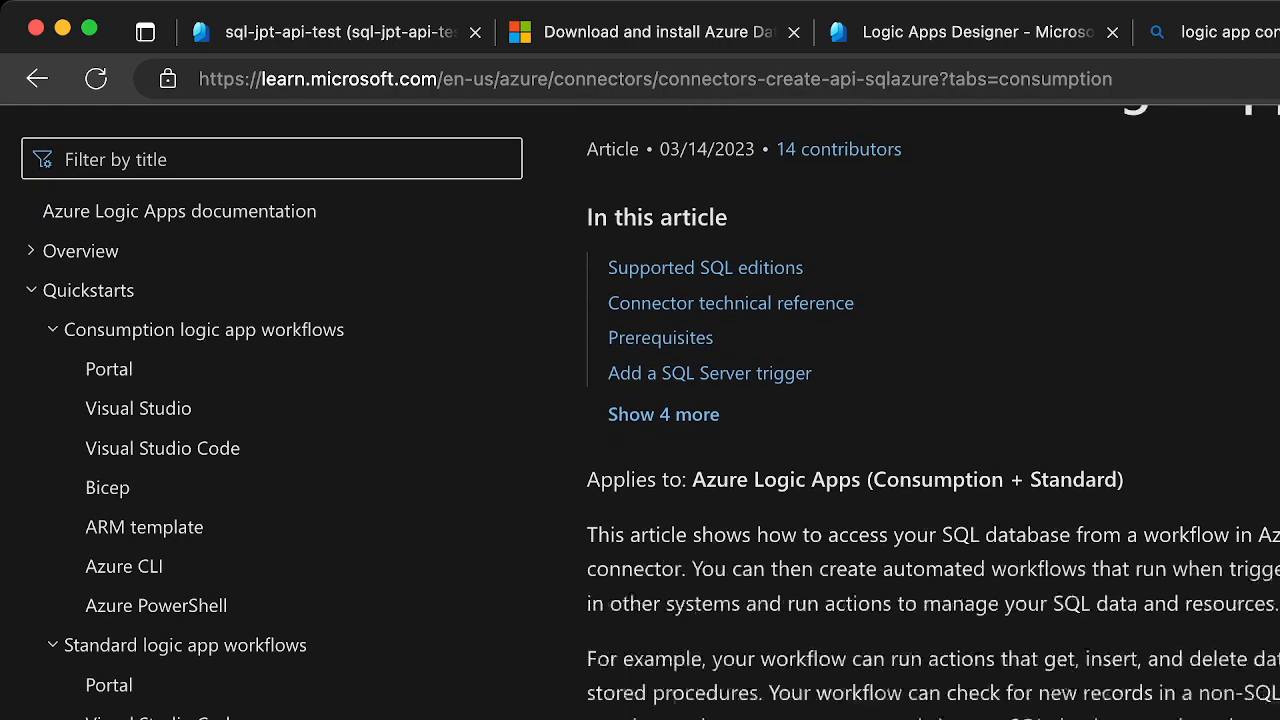
scroll(933, 419, down, 3)
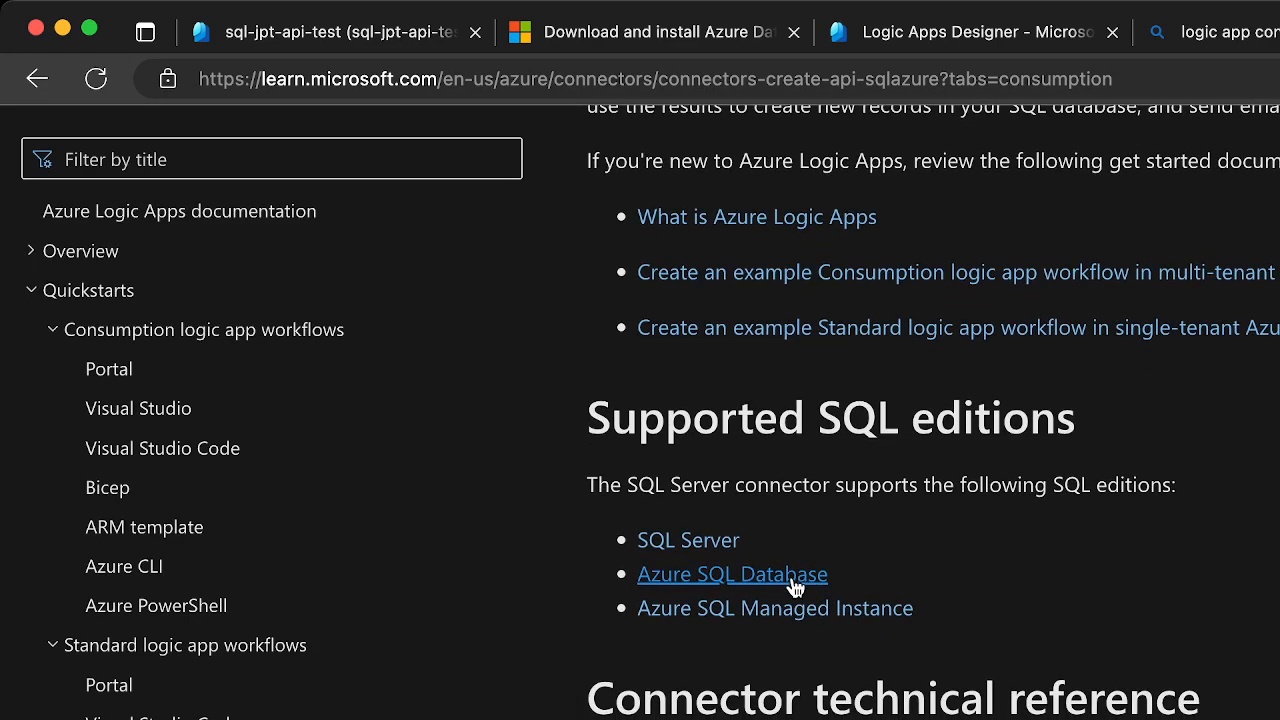
scroll(880, 540, down, 3)
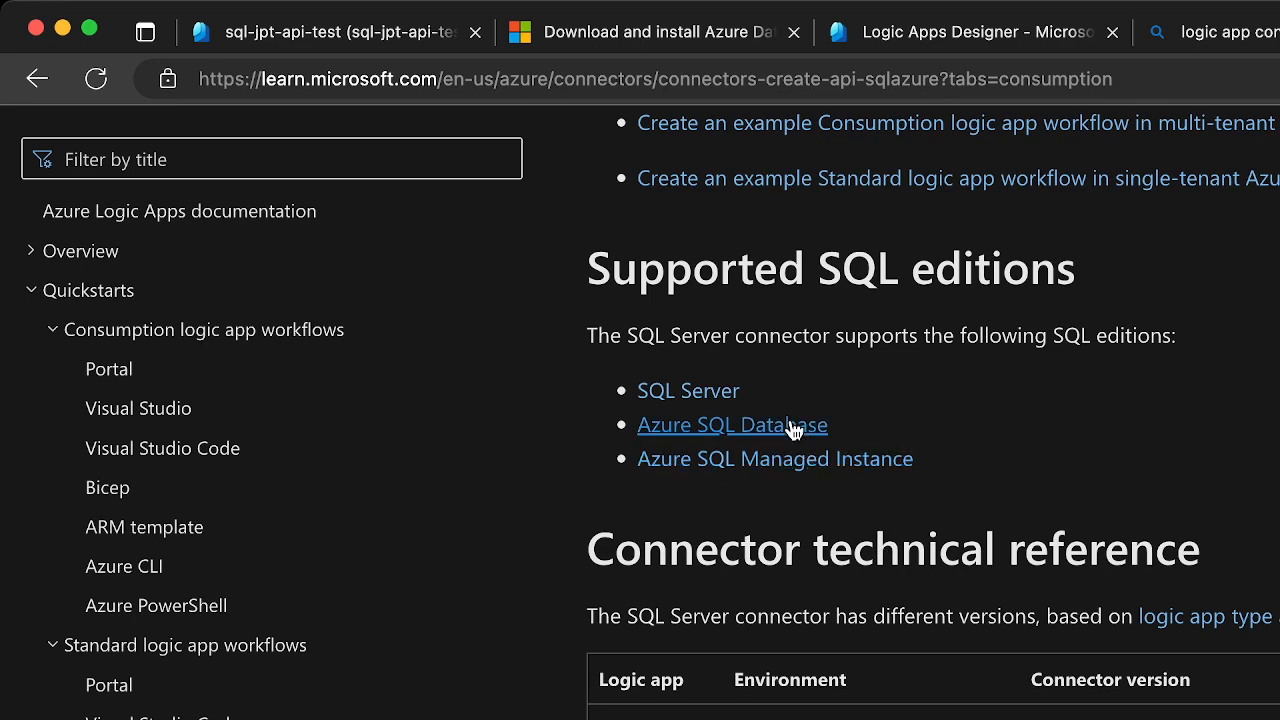
scroll(800, 471, down, 3)
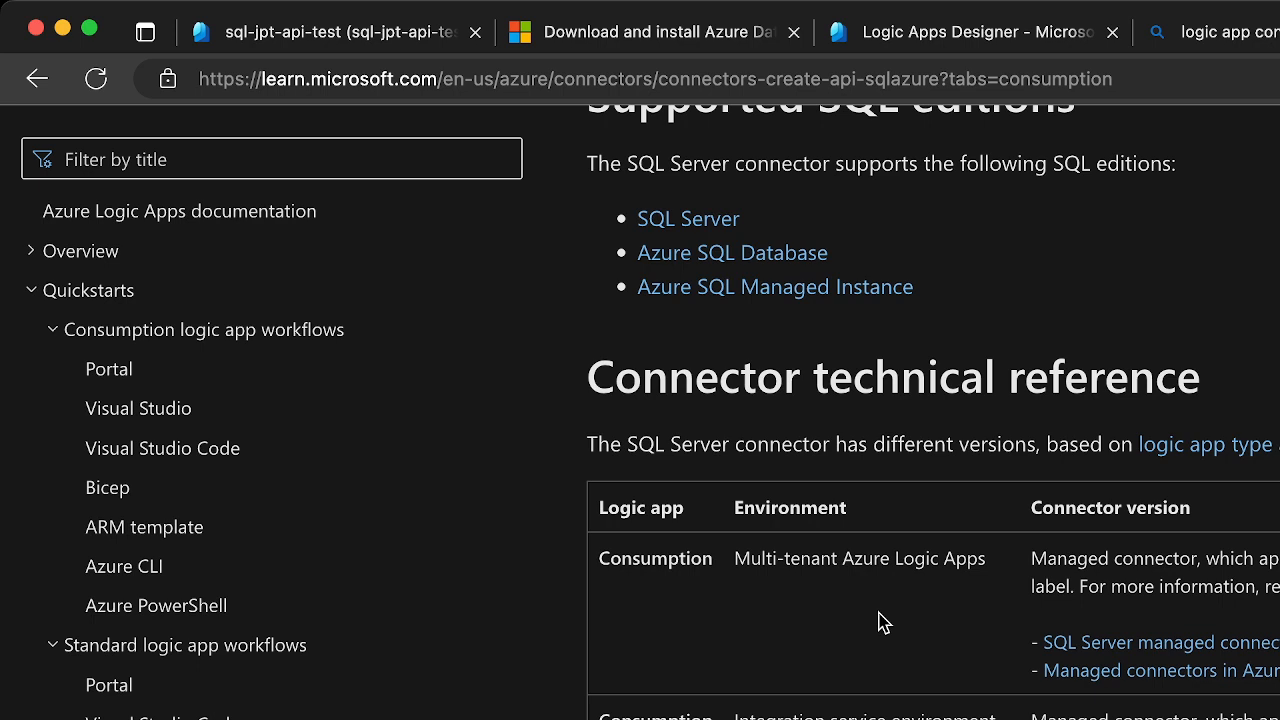
scroll(883, 621, down, 1)
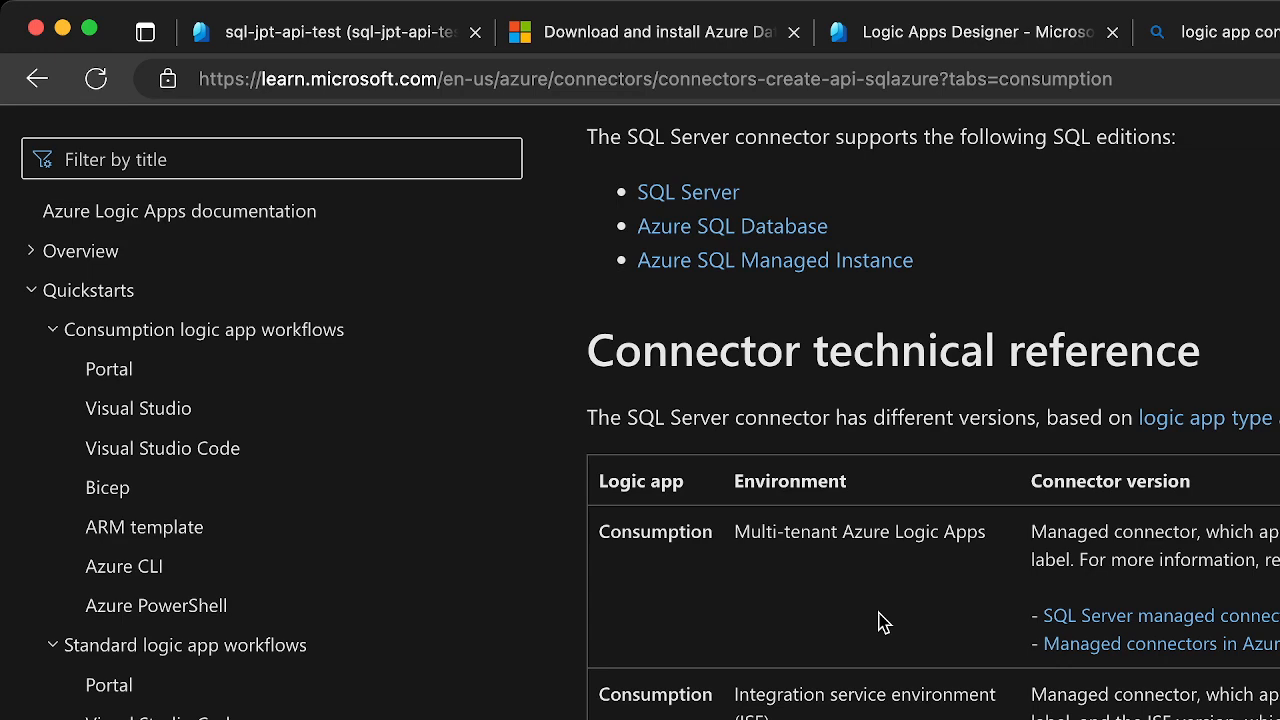
scroll(883, 621, down, 10)
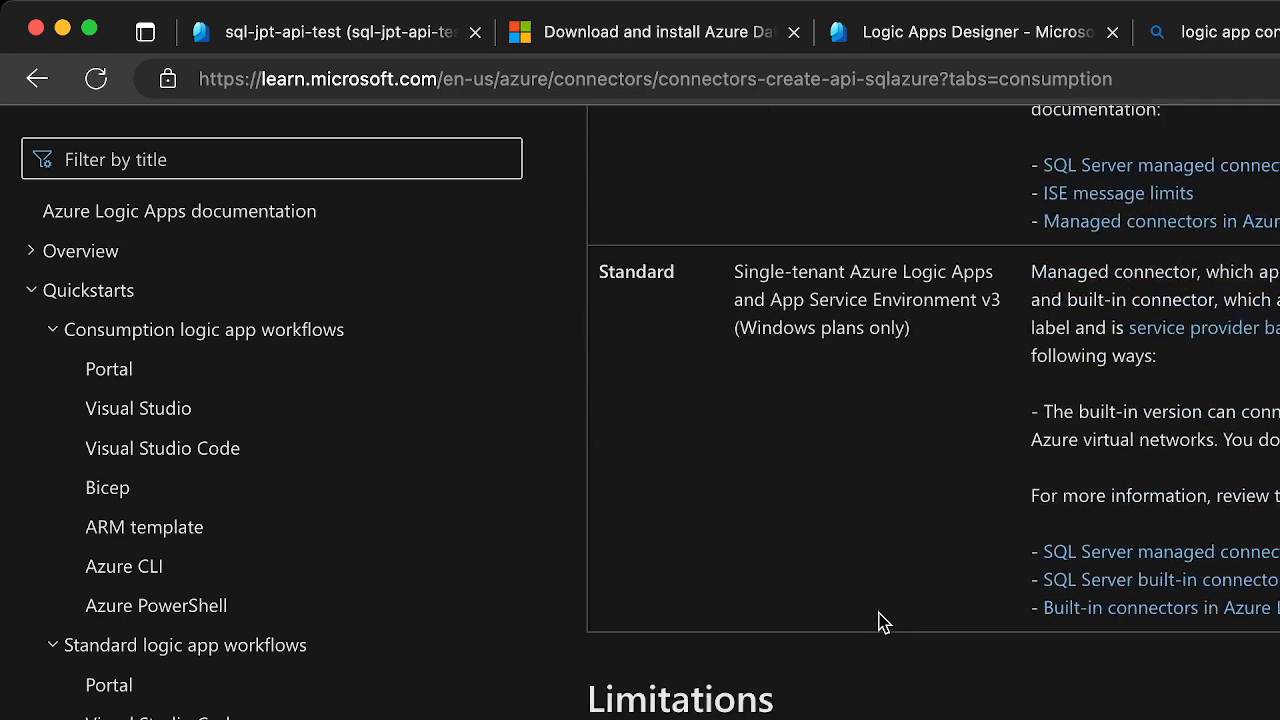
scroll(883, 621, down, 1)
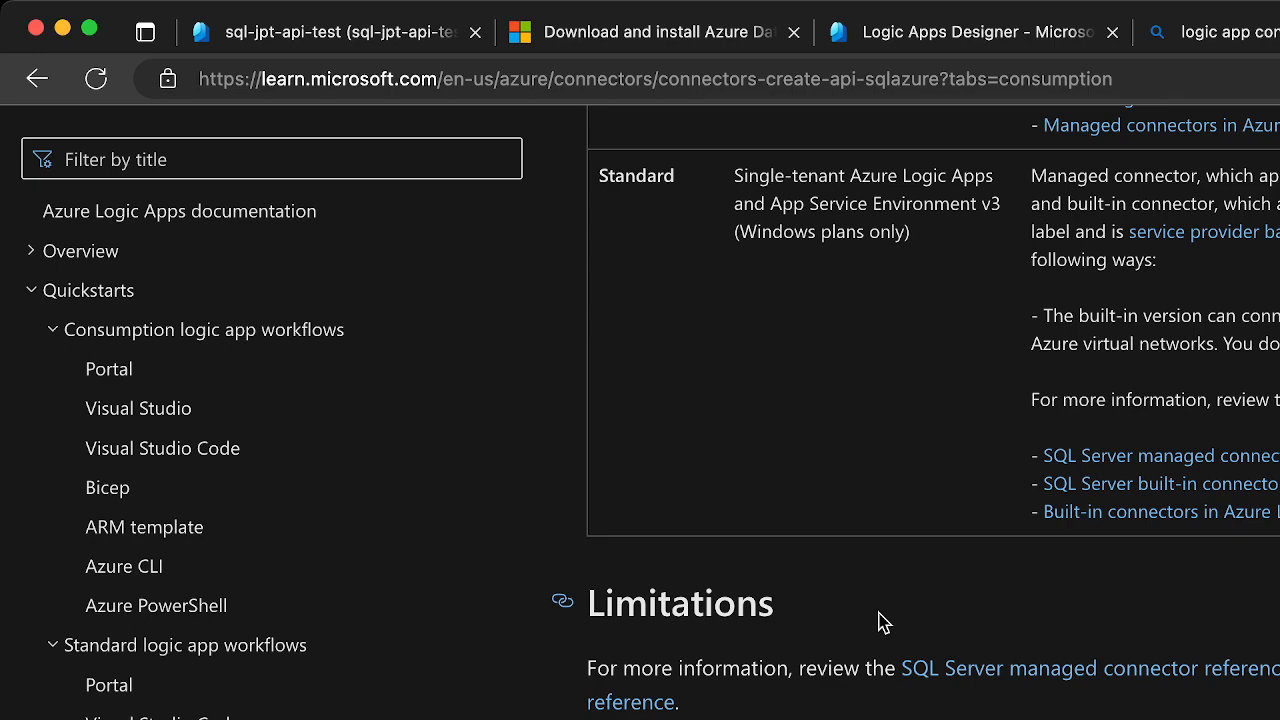
scroll(880, 621, up, 9)
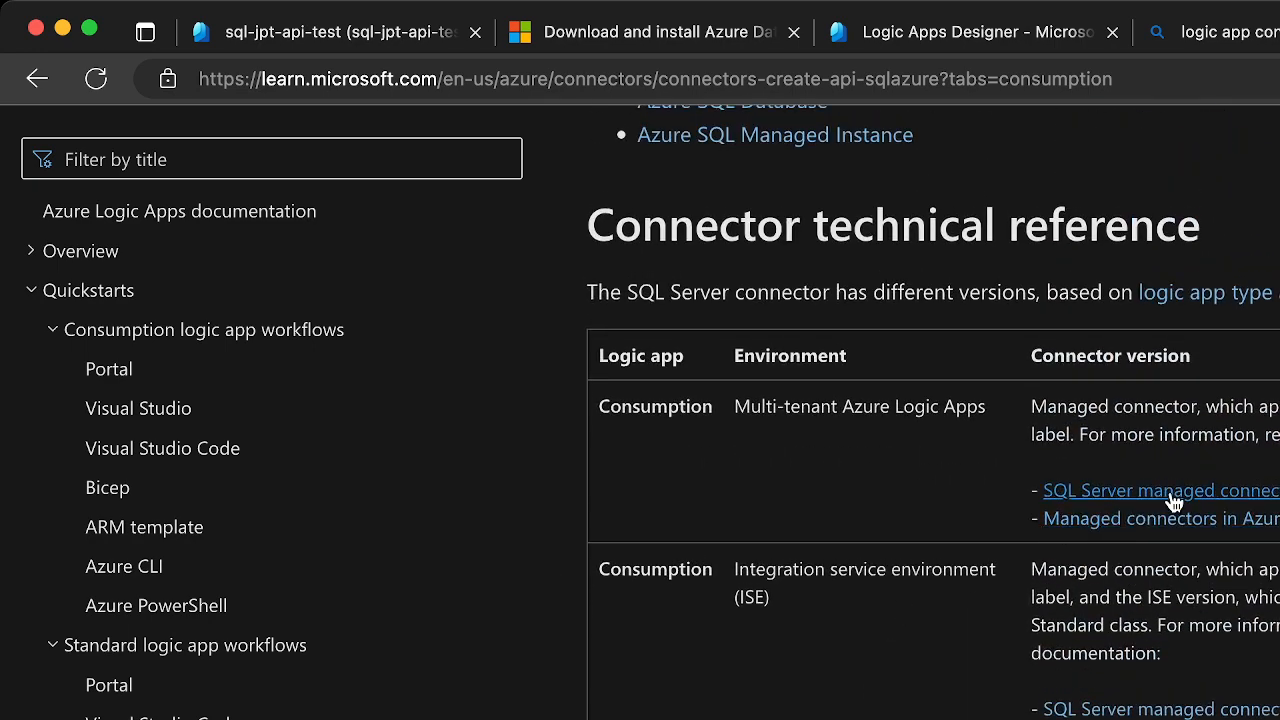
Open the SQL Server managed connector reference for Consumption logic apps and examine its Azure AD and managed identity authentication sections
click(1173, 500)
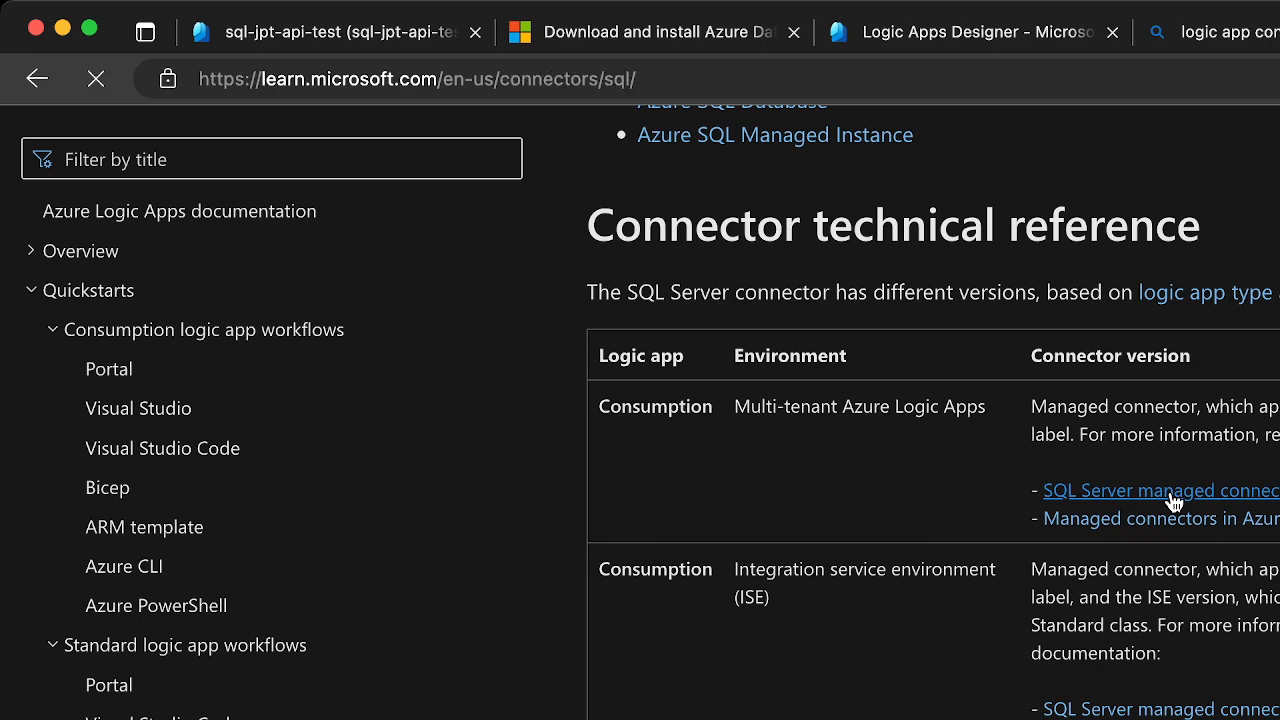
scroll(1169, 503, down, 2)
scroll(640, 412, down, 2)
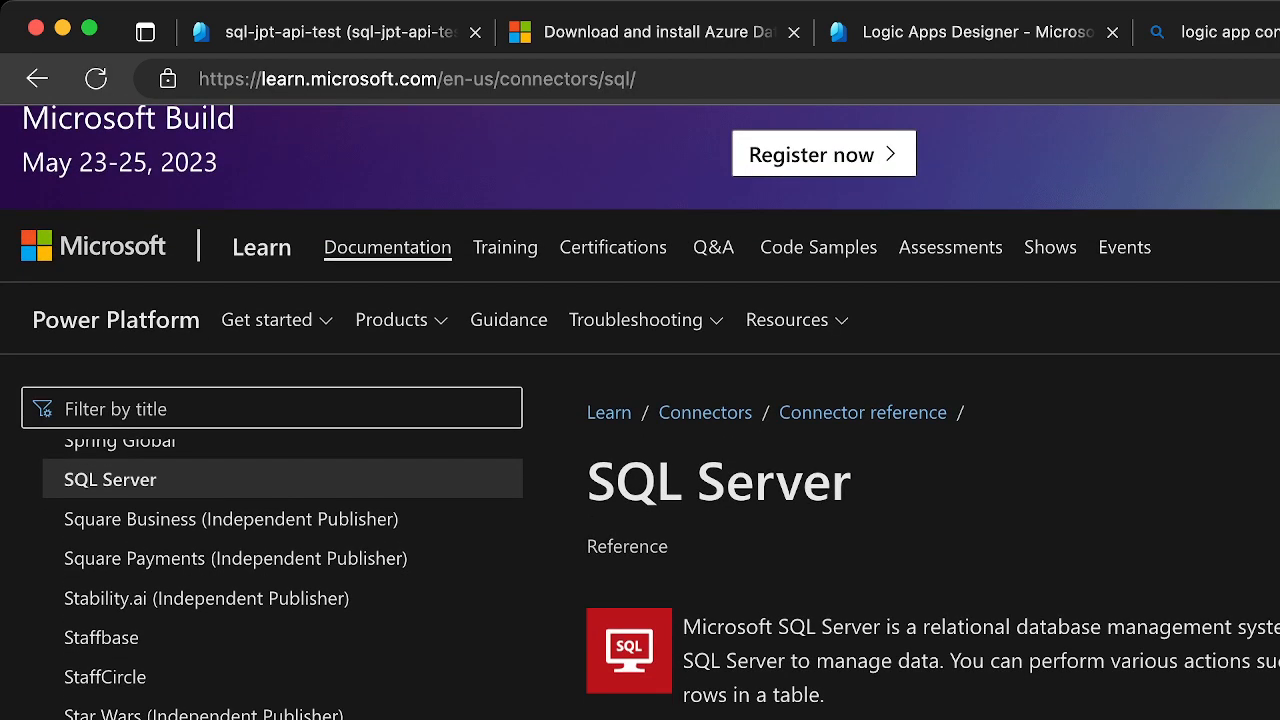
scroll(640, 412, down, 3)
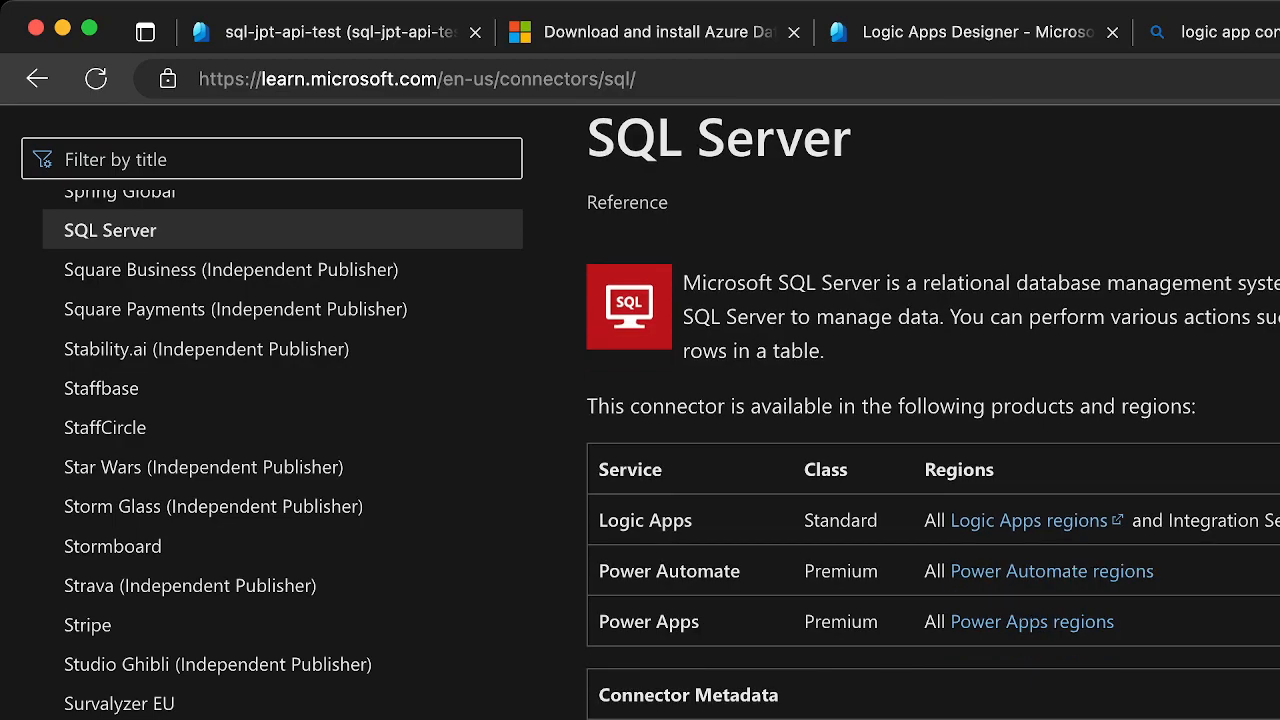
scroll(916, 412, down, 15)
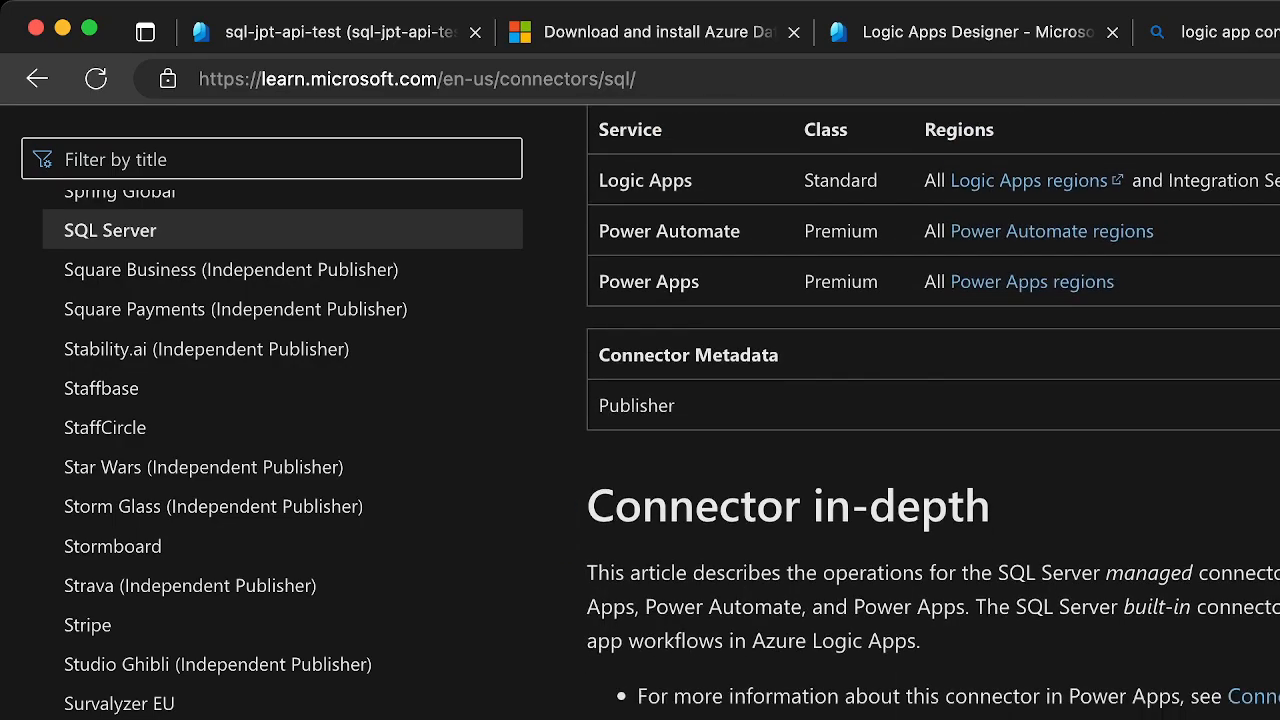
scroll(948, 412, down, 15)
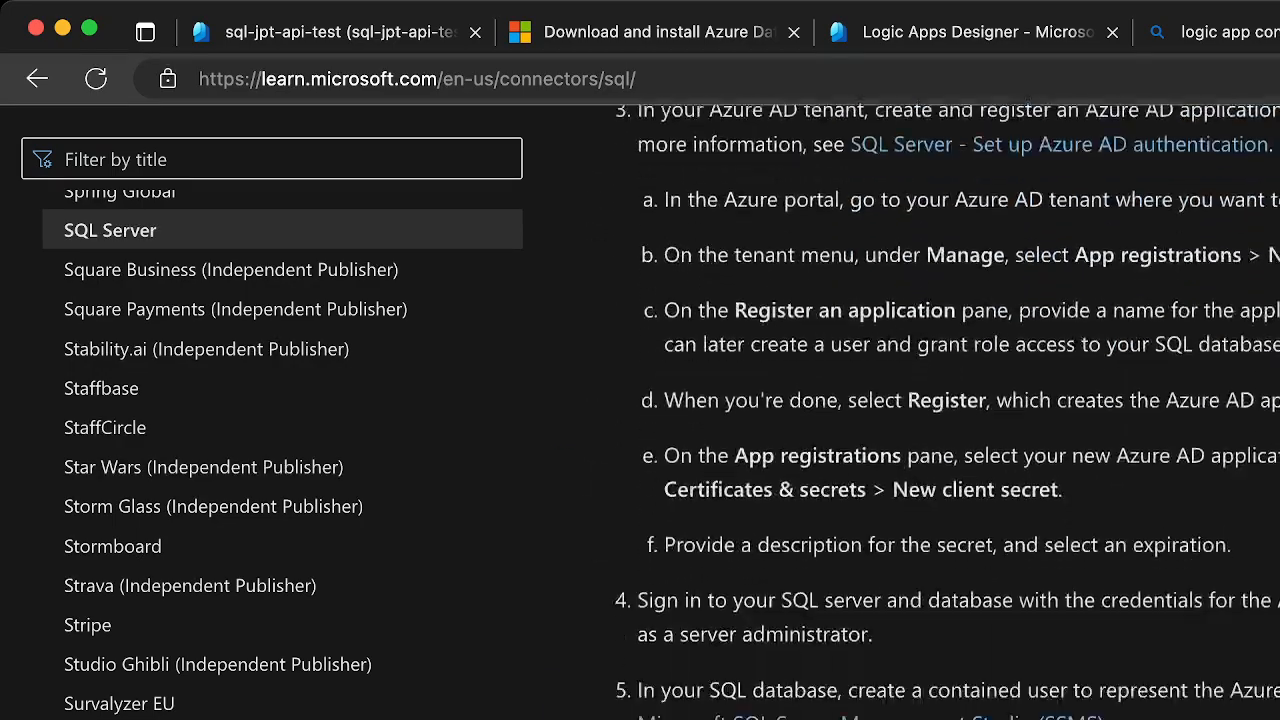
scroll(948, 412, down, 8)
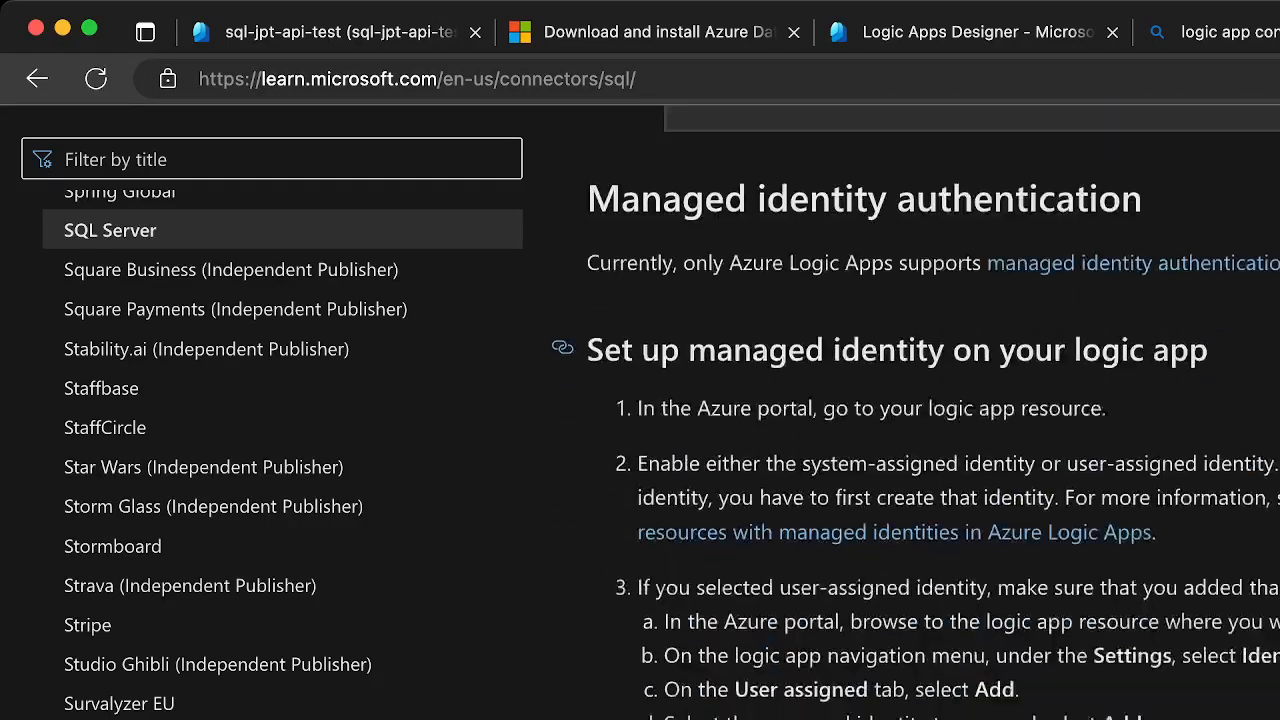
scroll(948, 412, up, 2)
scroll(948, 412, up, 5)
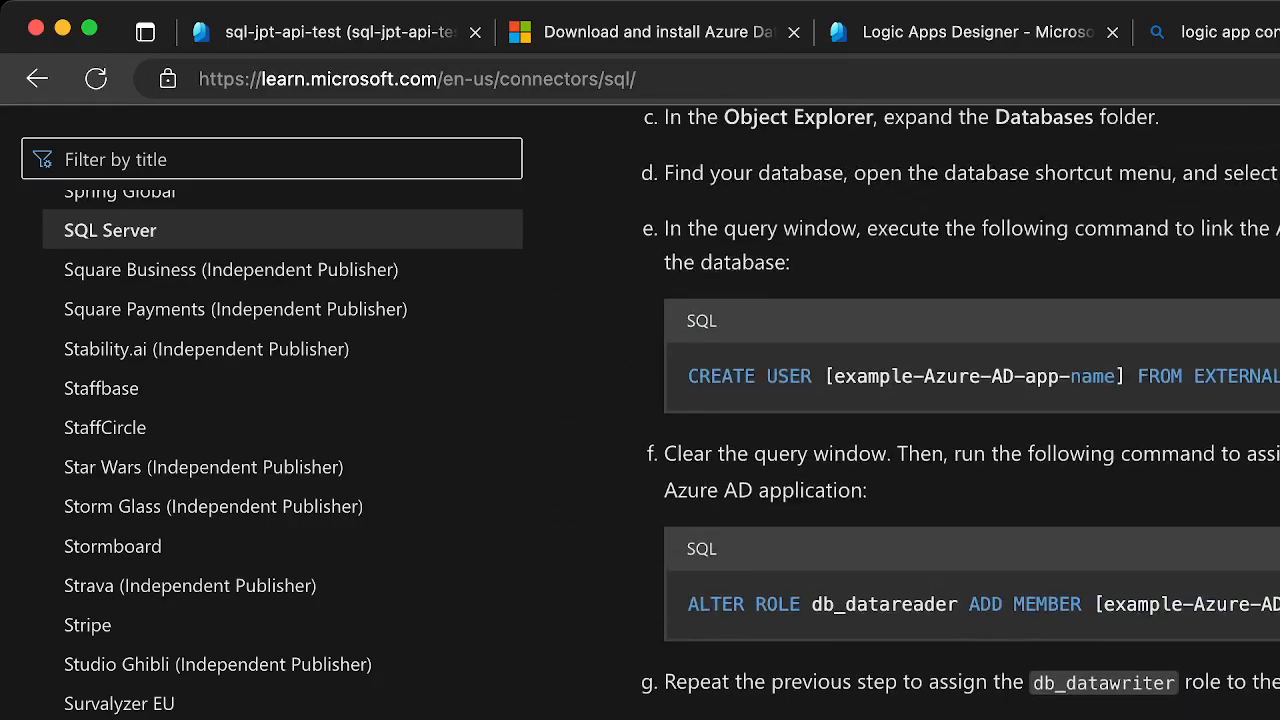
scroll(948, 412, up, 6)
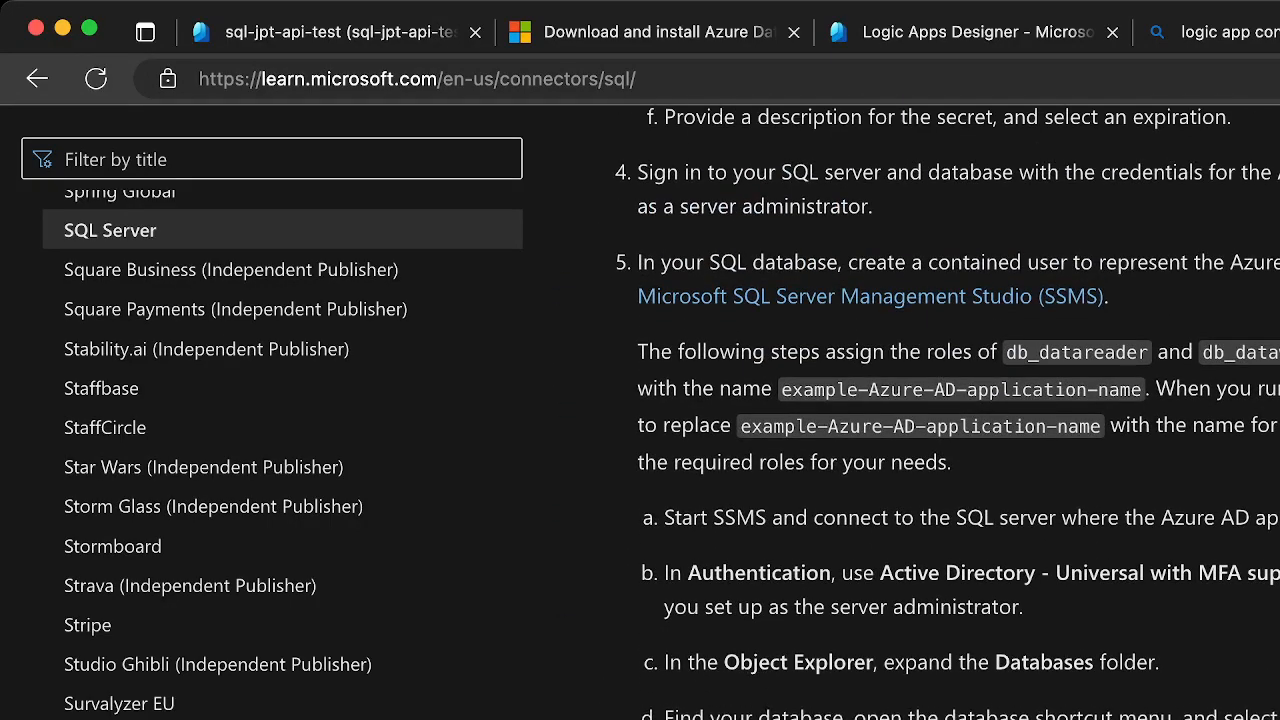
scroll(948, 412, up, 4)
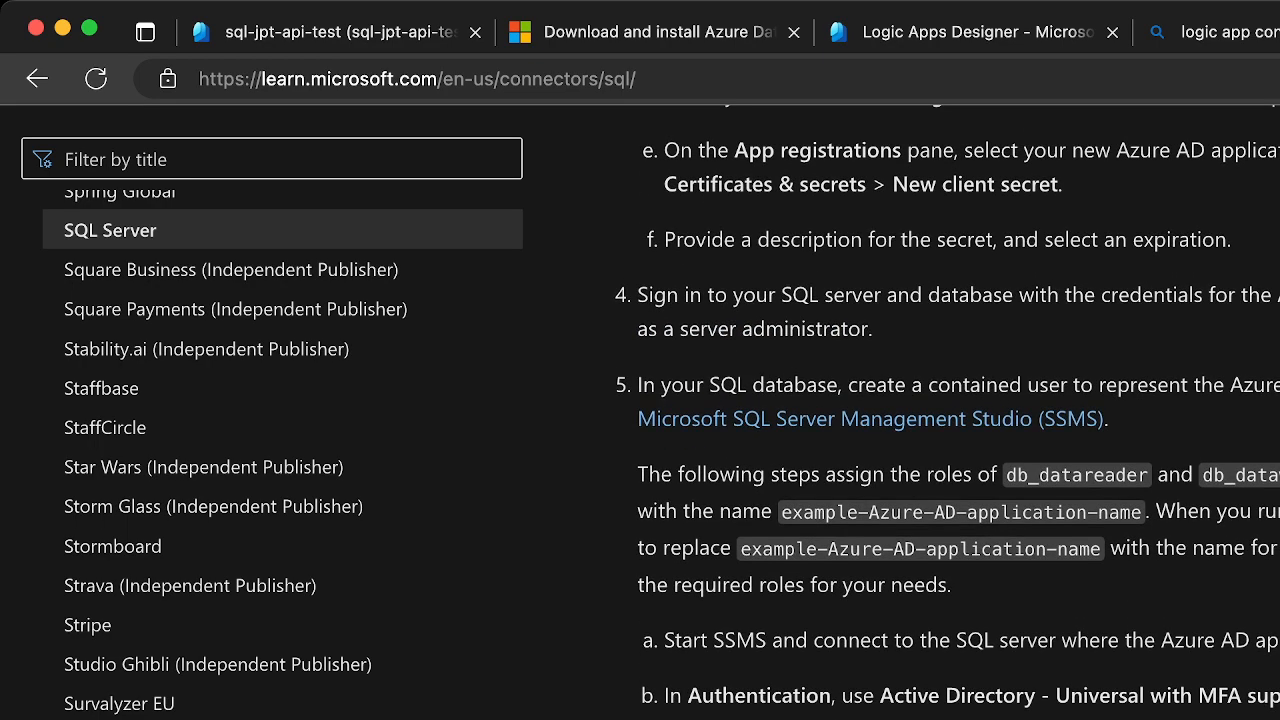
scroll(948, 412, up, 2)
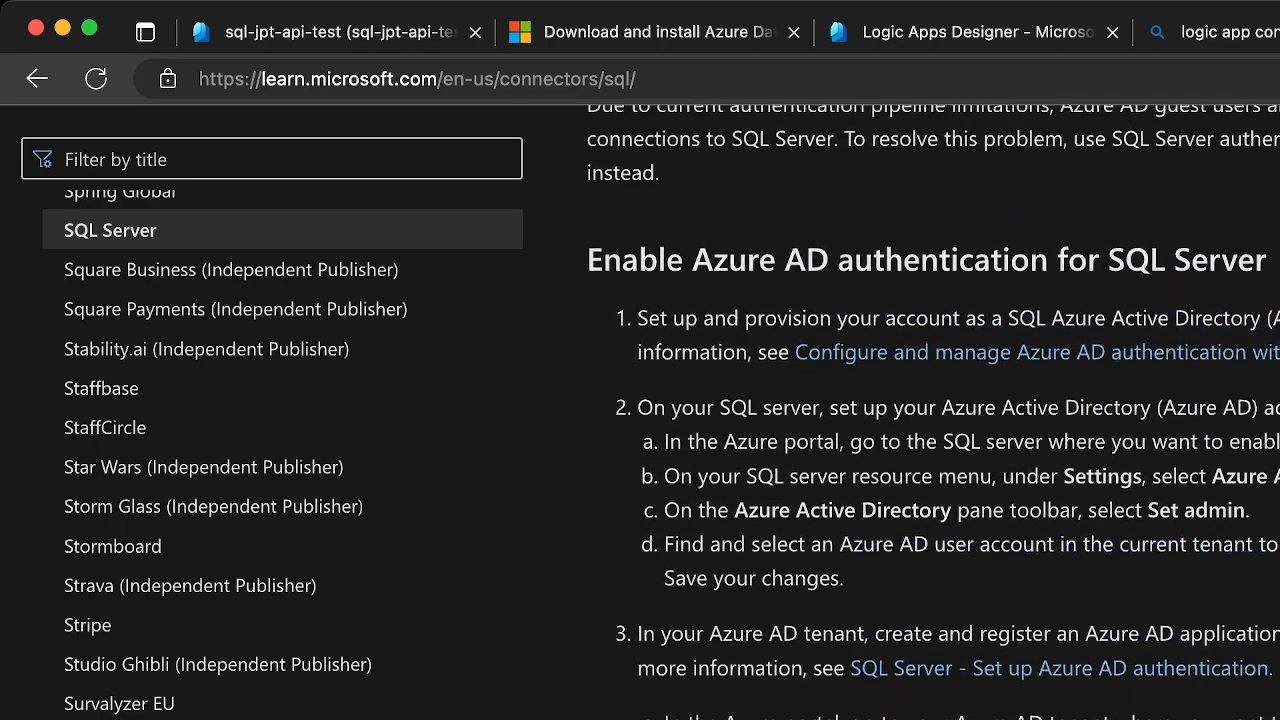
Switch to the sql-jpt-api-test database in the Azure portal, open its server firewall settings, and go to the server's Azure Active Directory settings
click(285, 37)
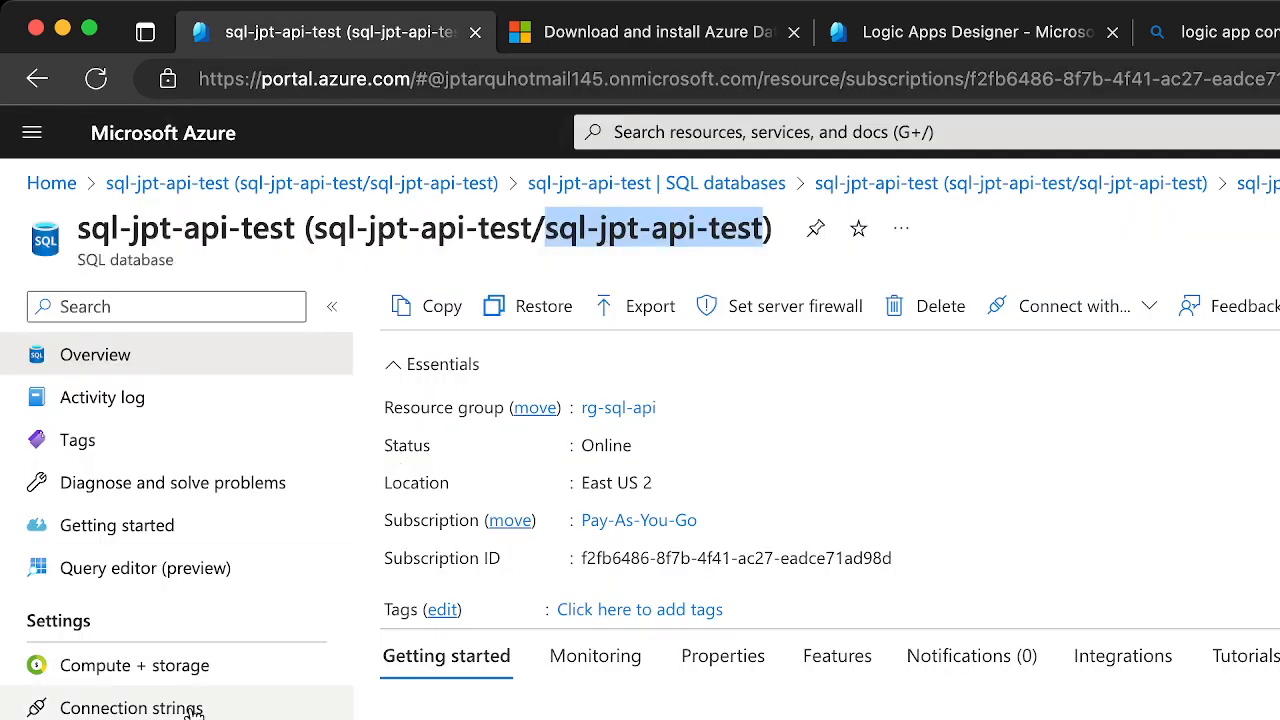
scroll(80, 714, down, 4)
scroll(80, 712, down, 1)
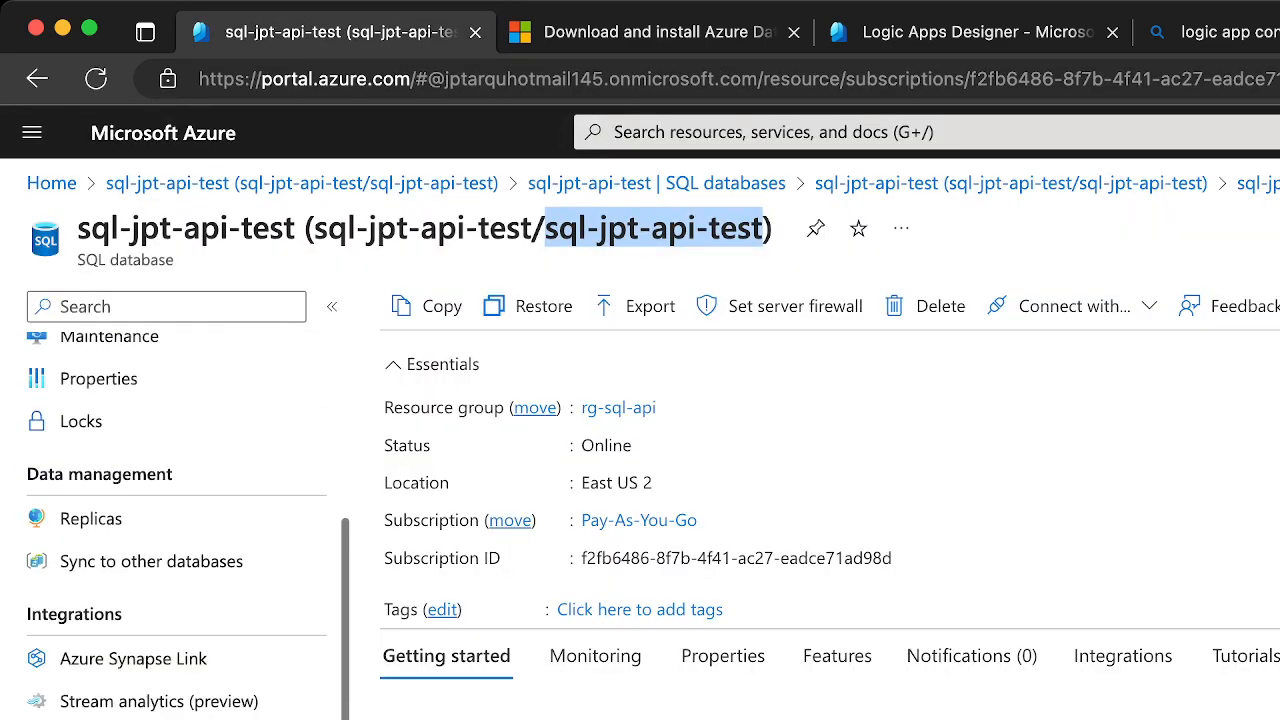
click(794, 307)
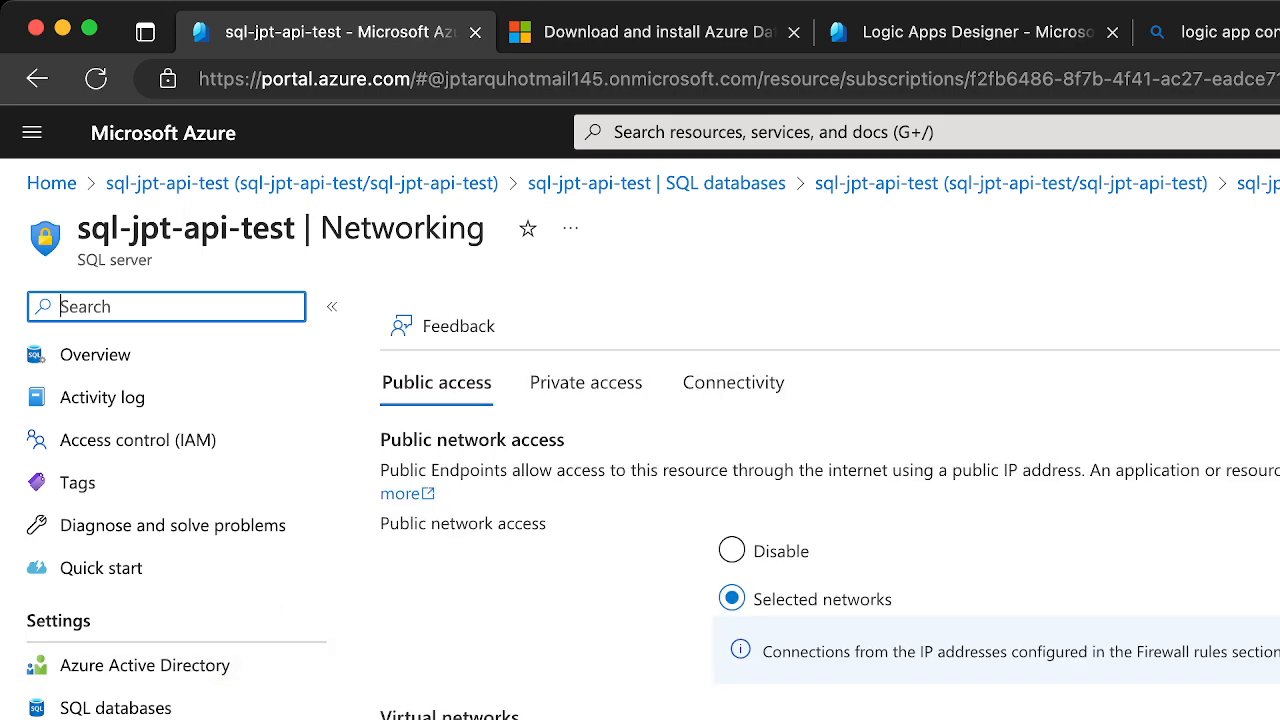
click(165, 679)
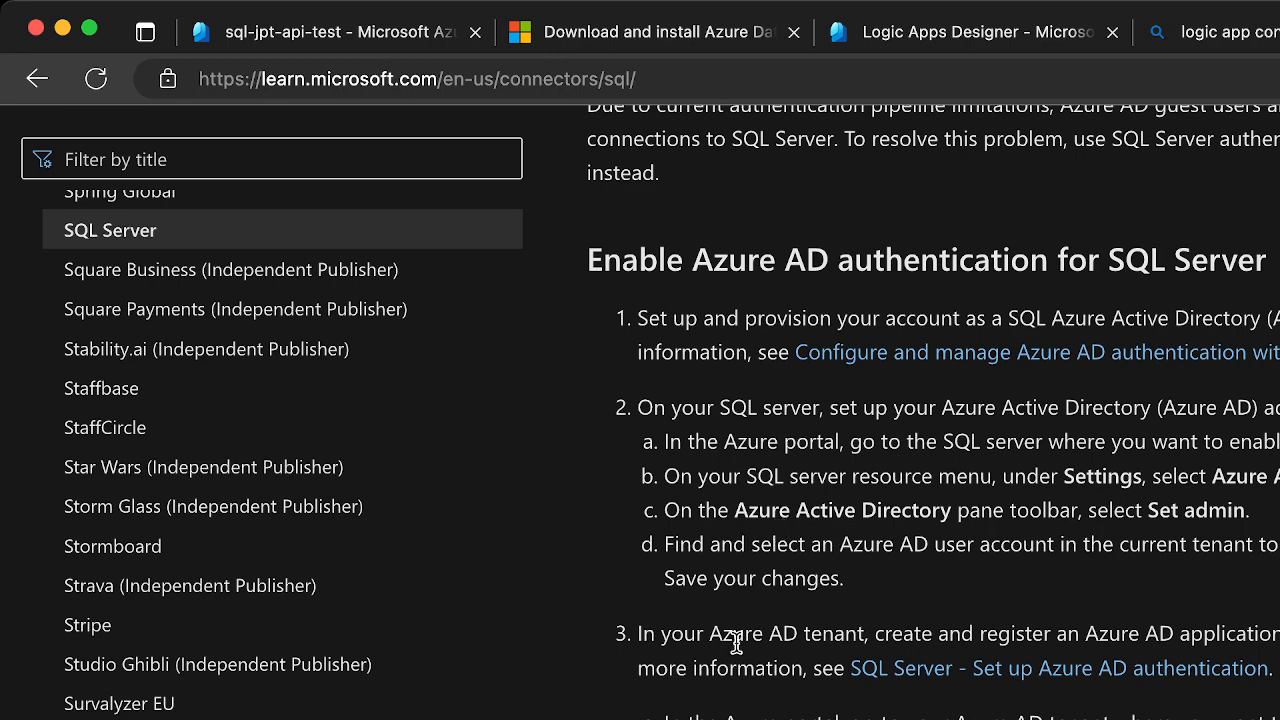
Return to the SQL Server connector reference and study the procedure for enabling Azure AD authentication, including app registration and database role assignment
scroll(736, 642, down, 3)
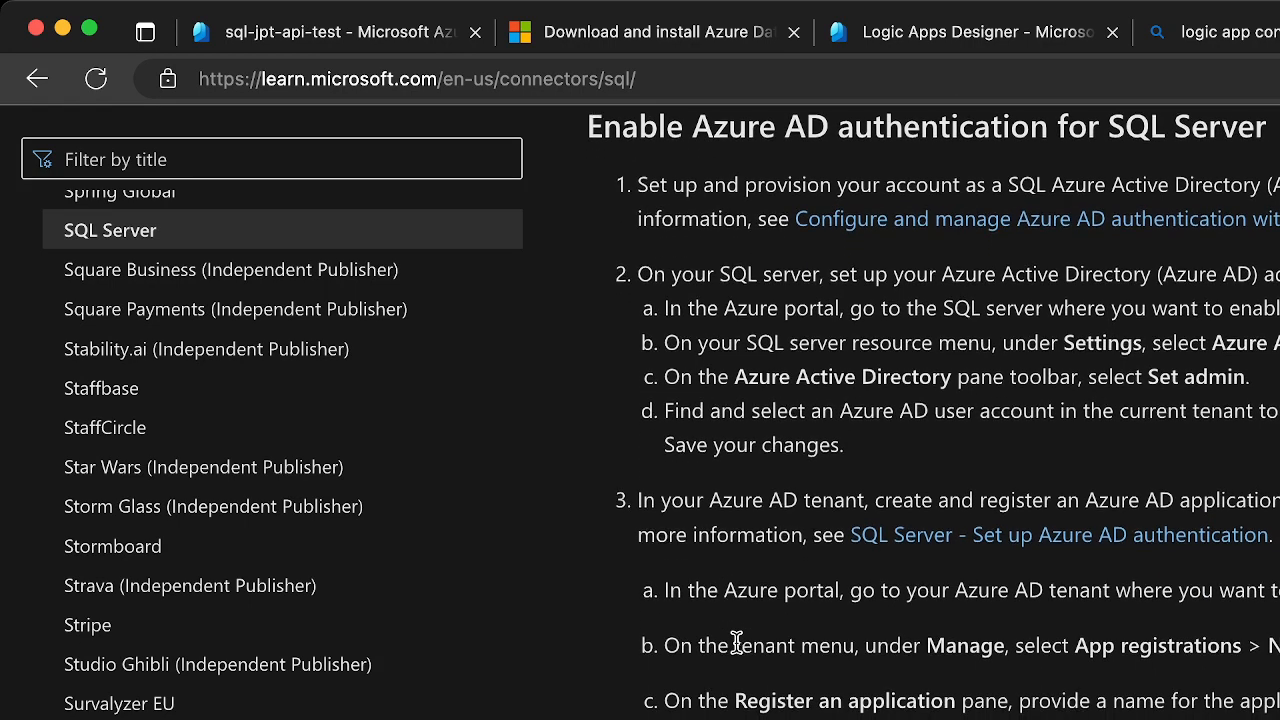
scroll(736, 642, down, 2)
scroll(736, 642, down, 2)
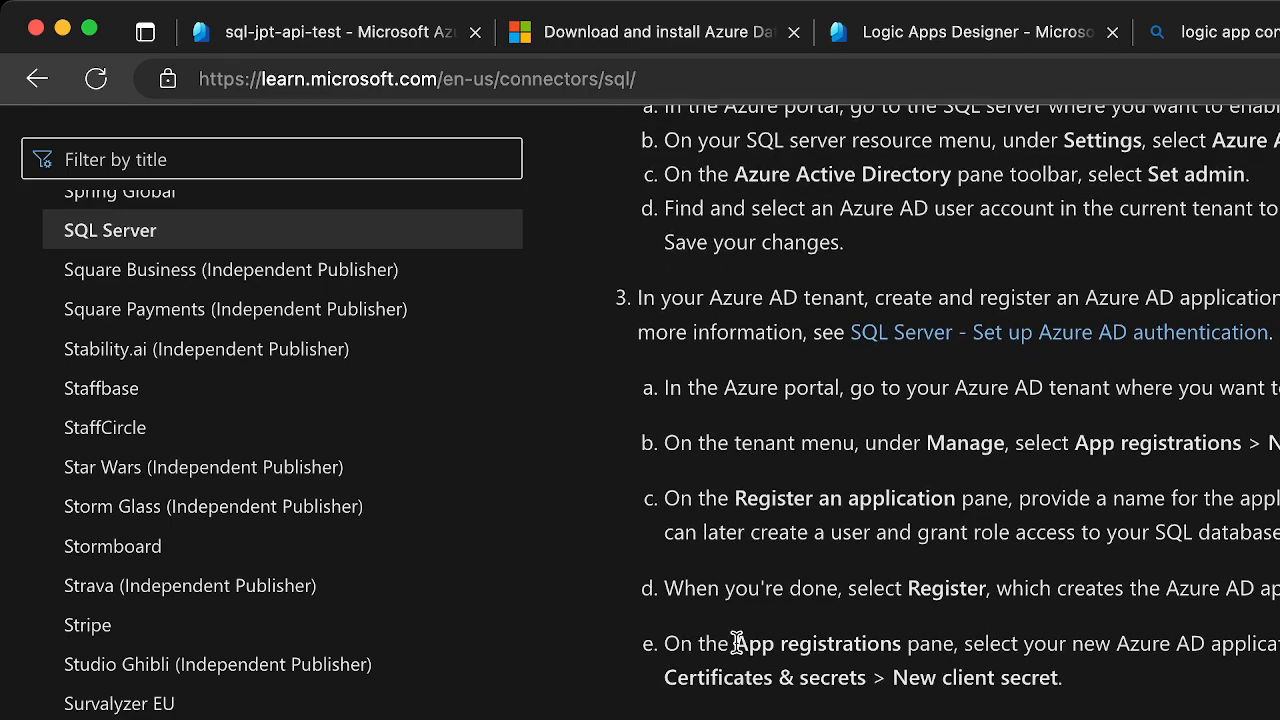
scroll(736, 642, down, 2)
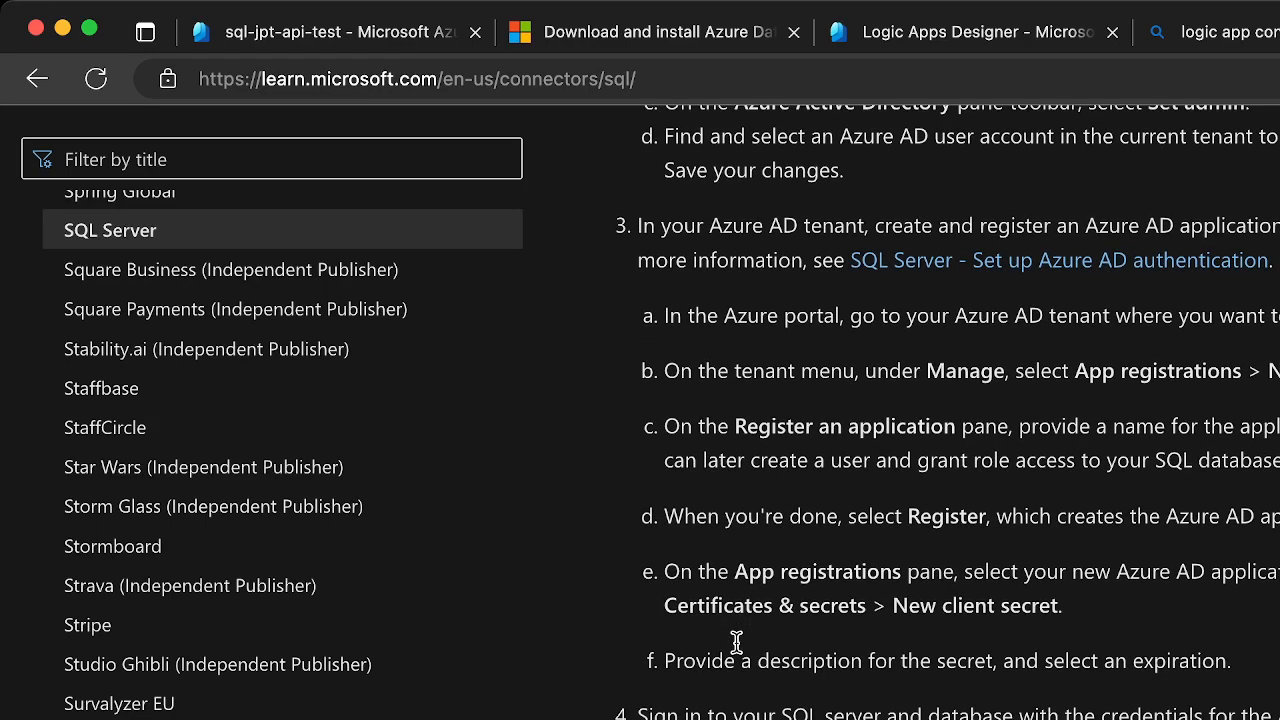
scroll(736, 642, down, 3)
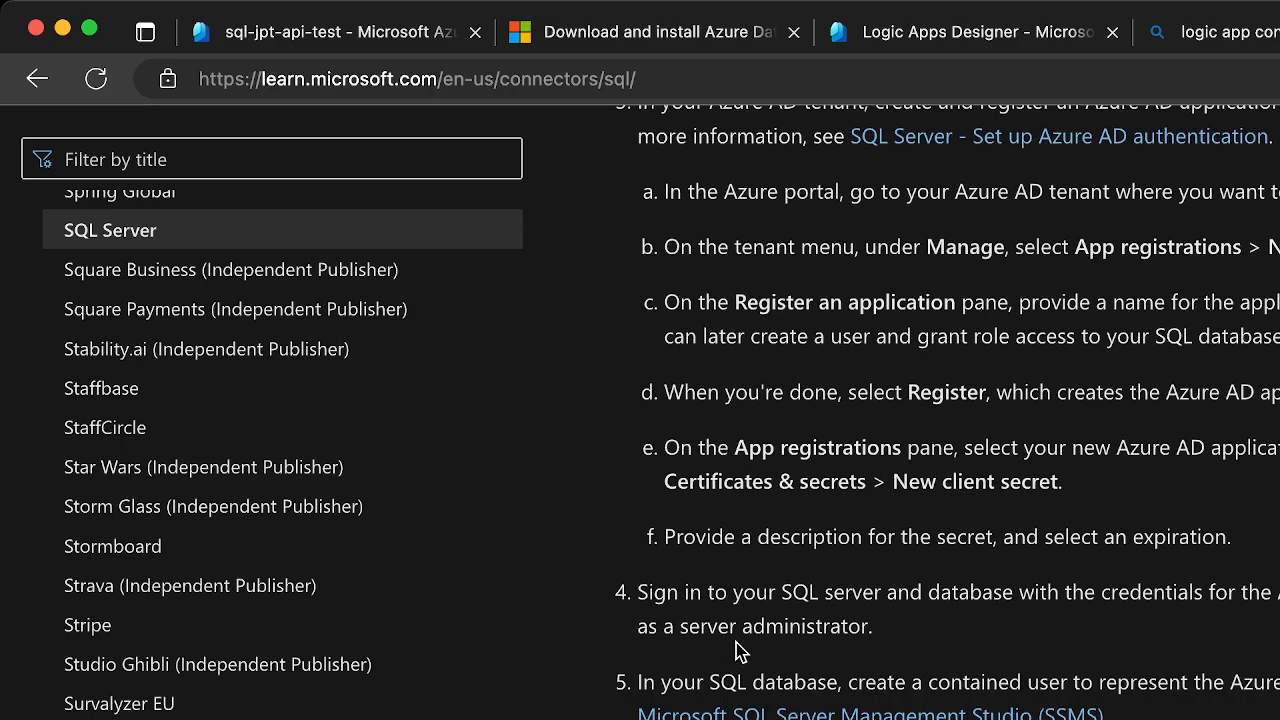
scroll(736, 650, down, 4)
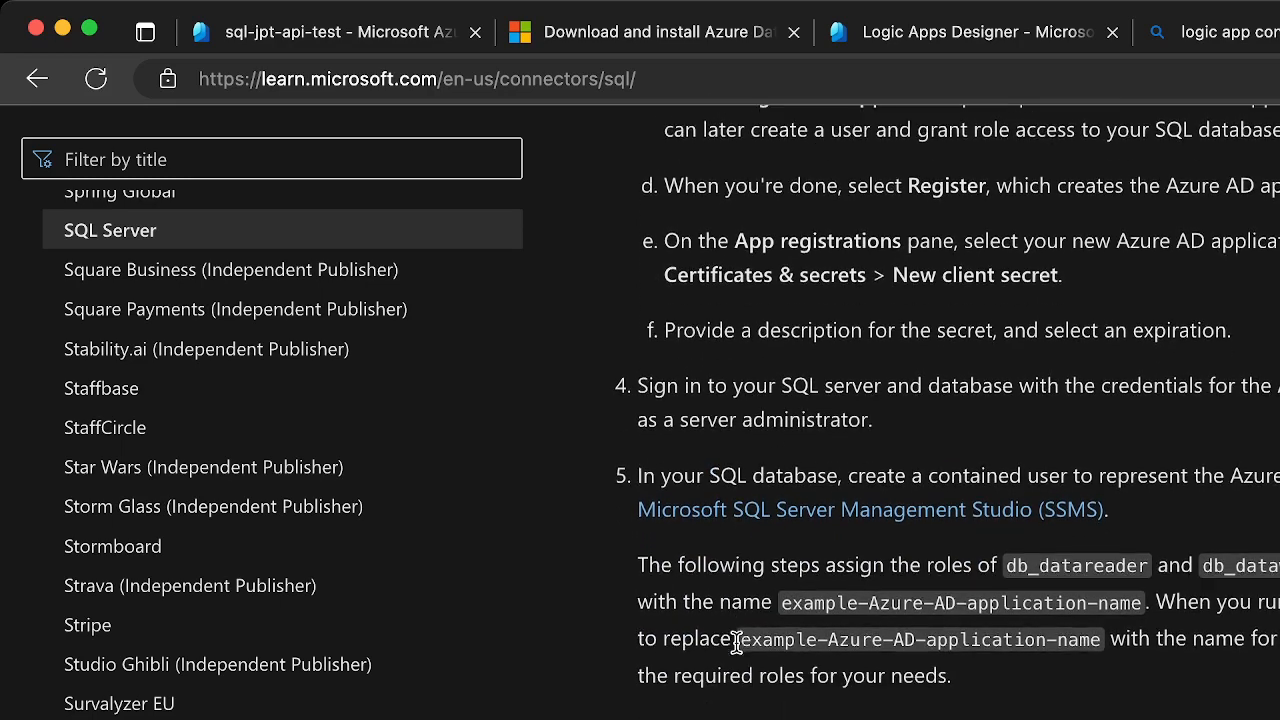
scroll(736, 642, down, 3)
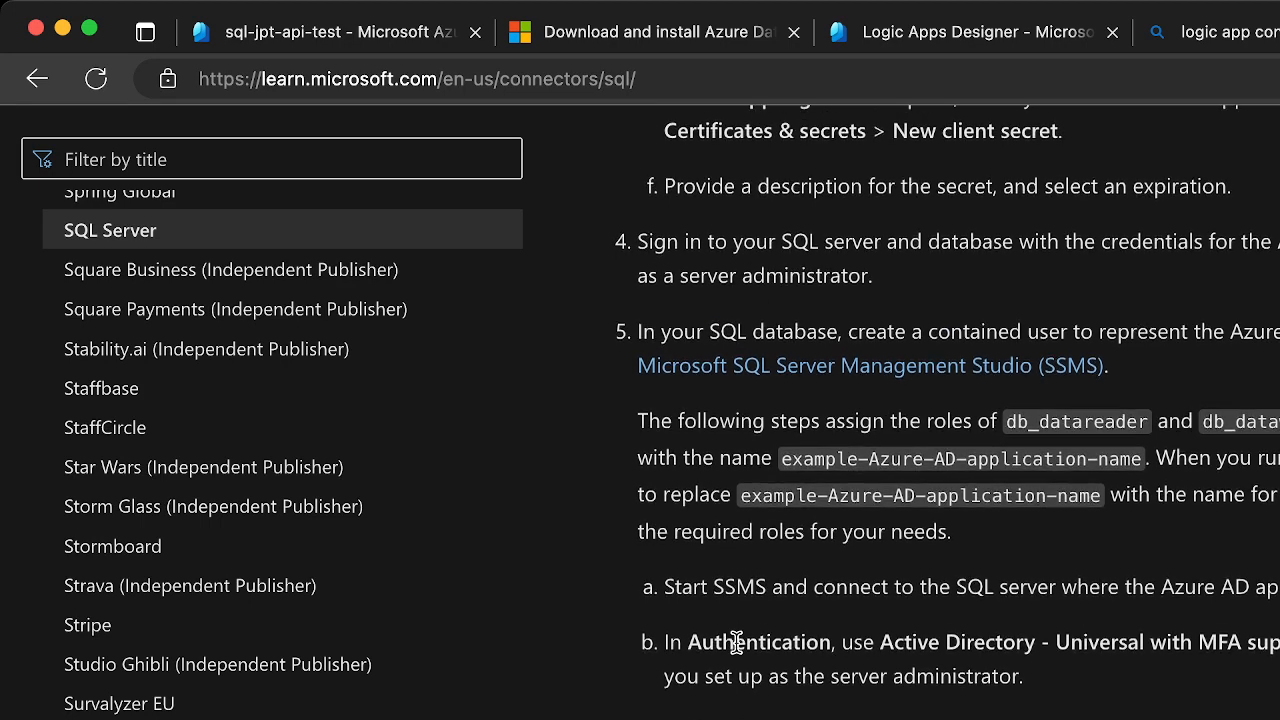
scroll(736, 642, down, 1)
scroll(736, 642, down, 2)
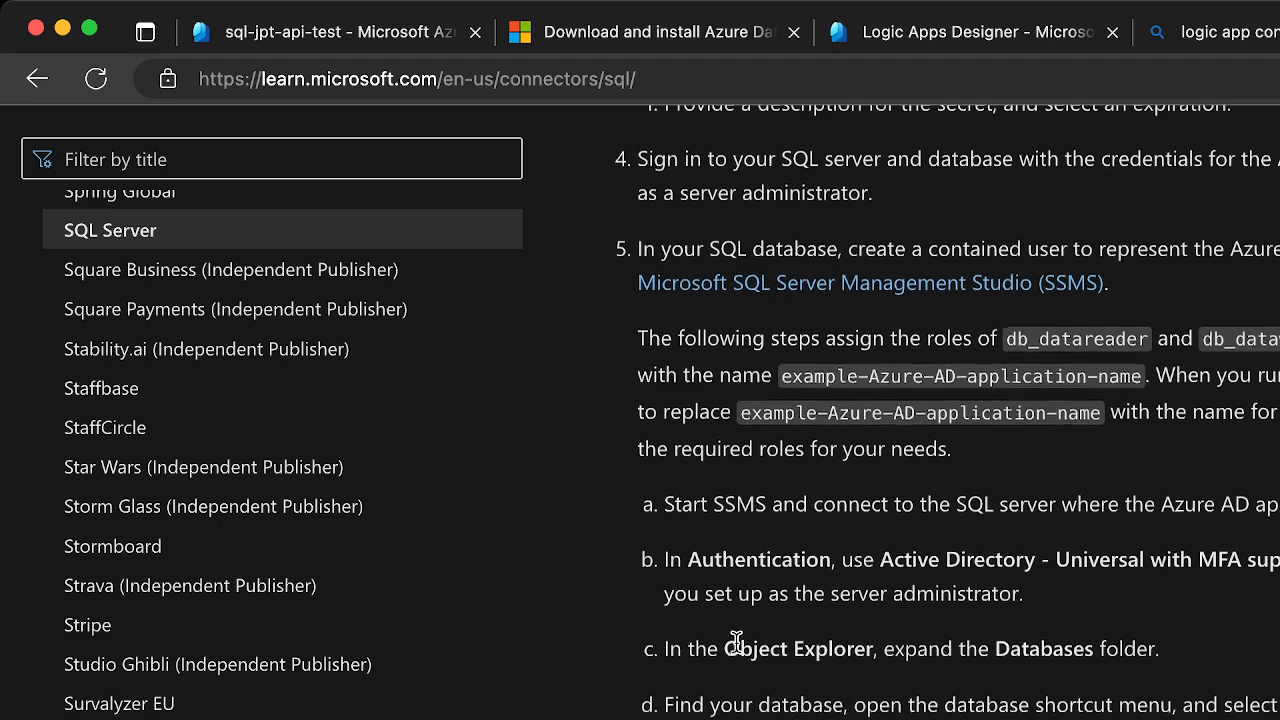
scroll(736, 642, down, 2)
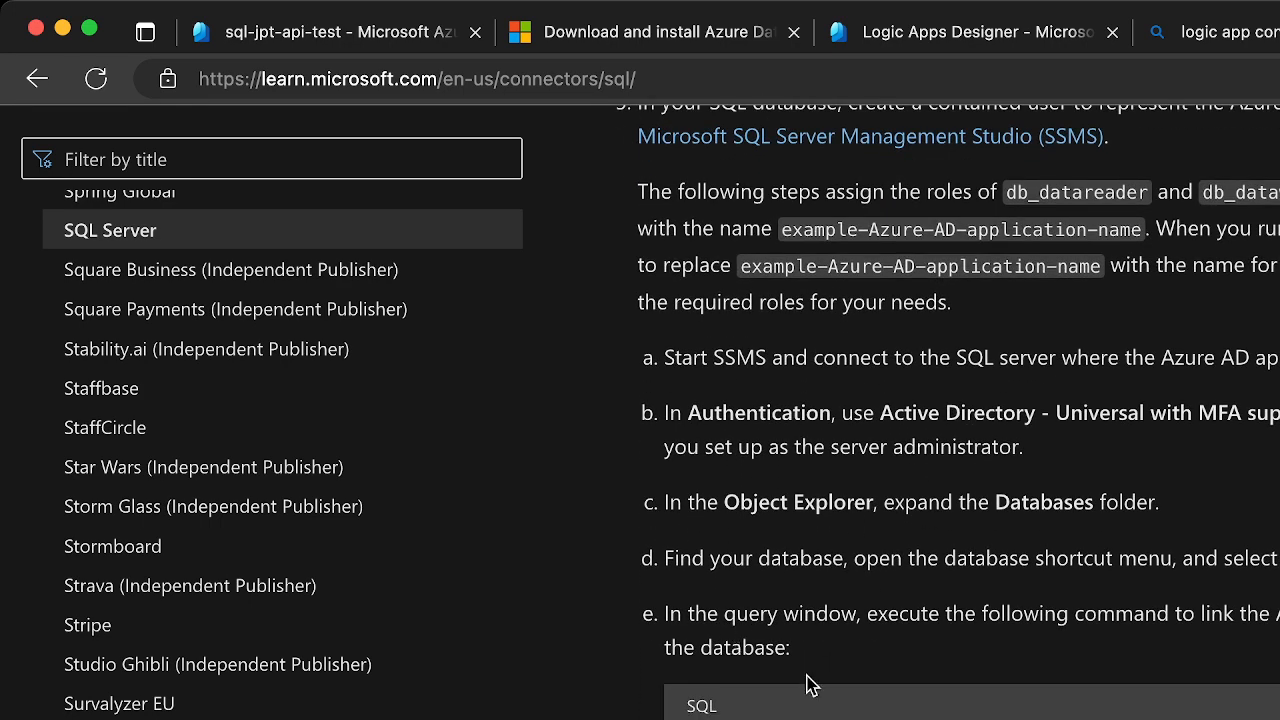
scroll(959, 412, down, 2)
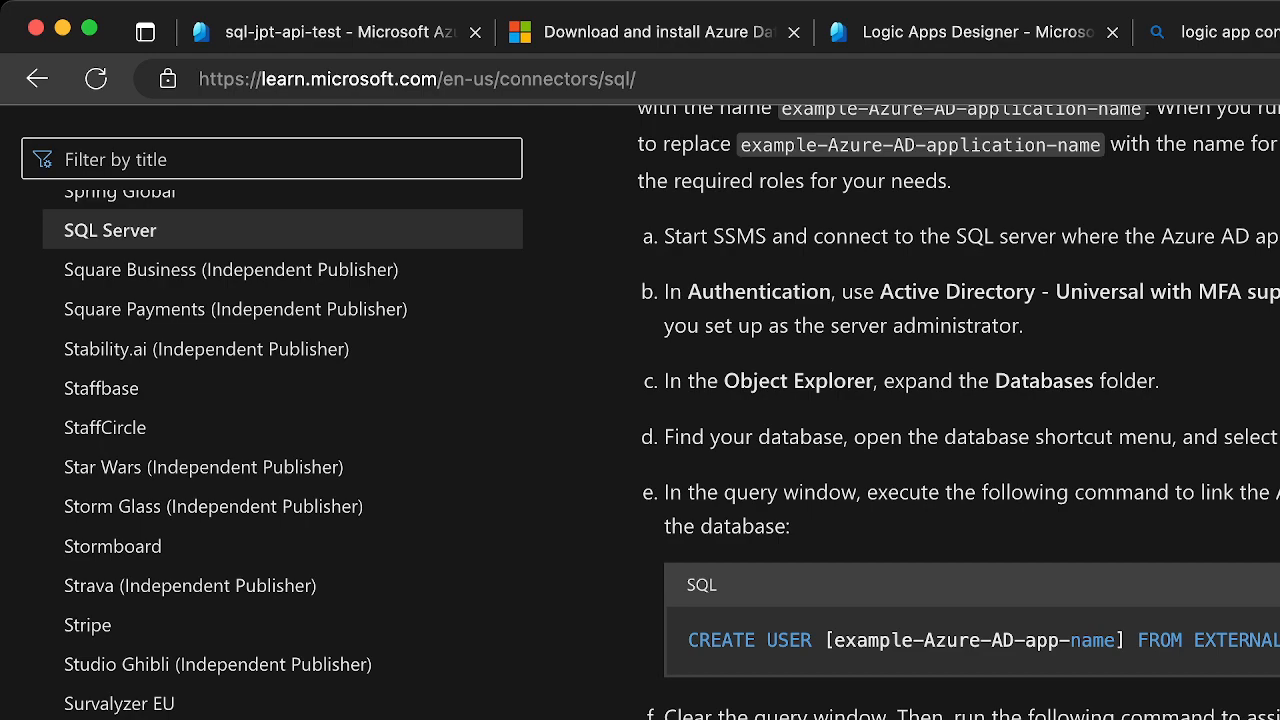
scroll(930, 410, up, 10)
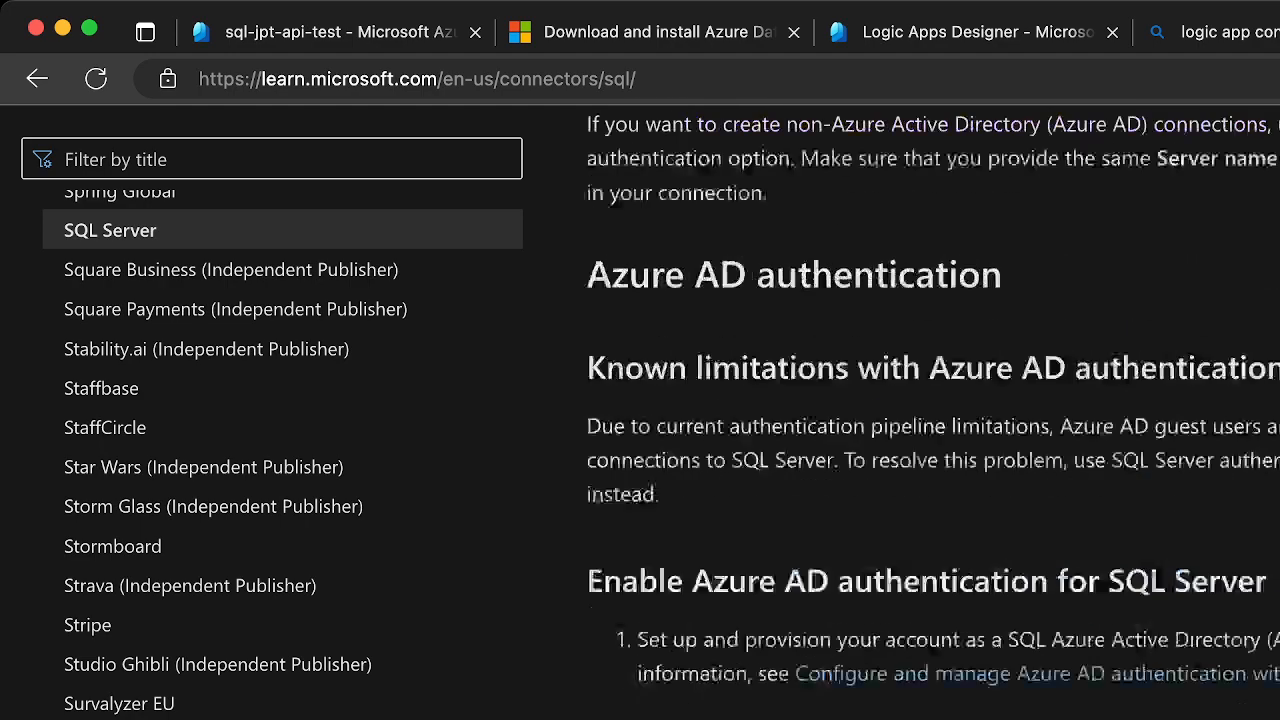
scroll(930, 410, down, 10)
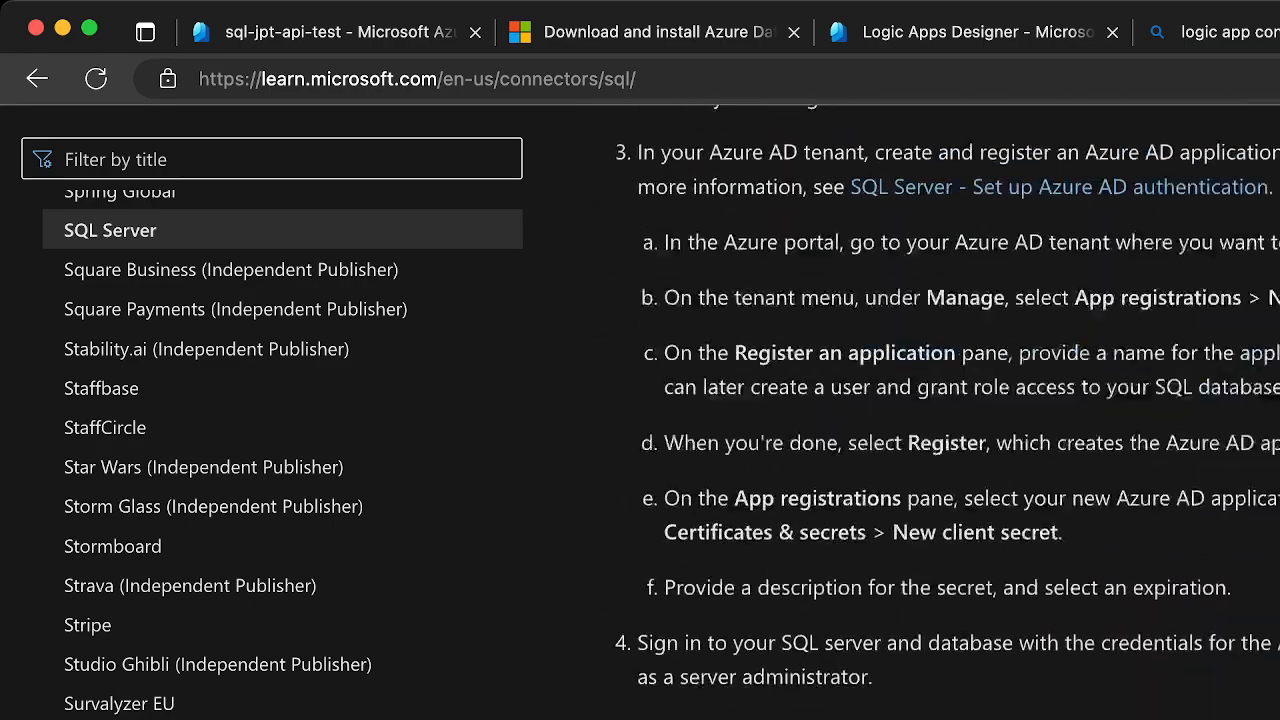
scroll(948, 412, down, 5)
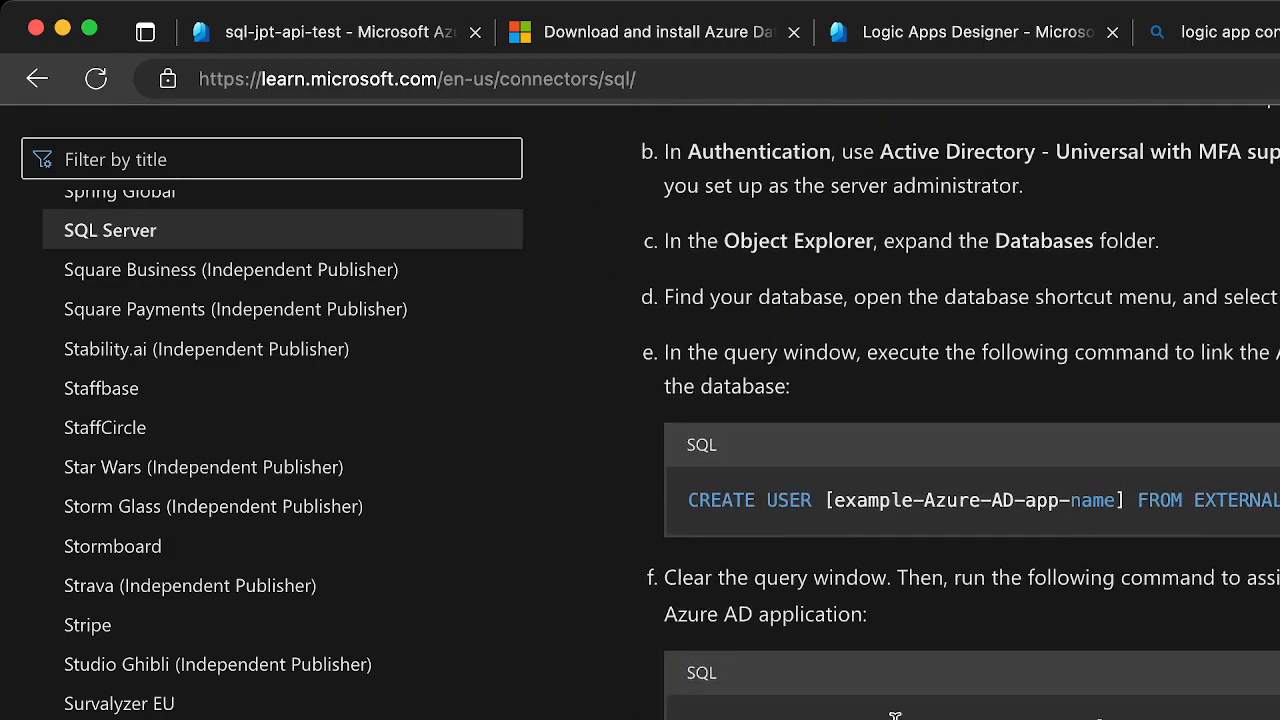
scroll(934, 412, up, 10)
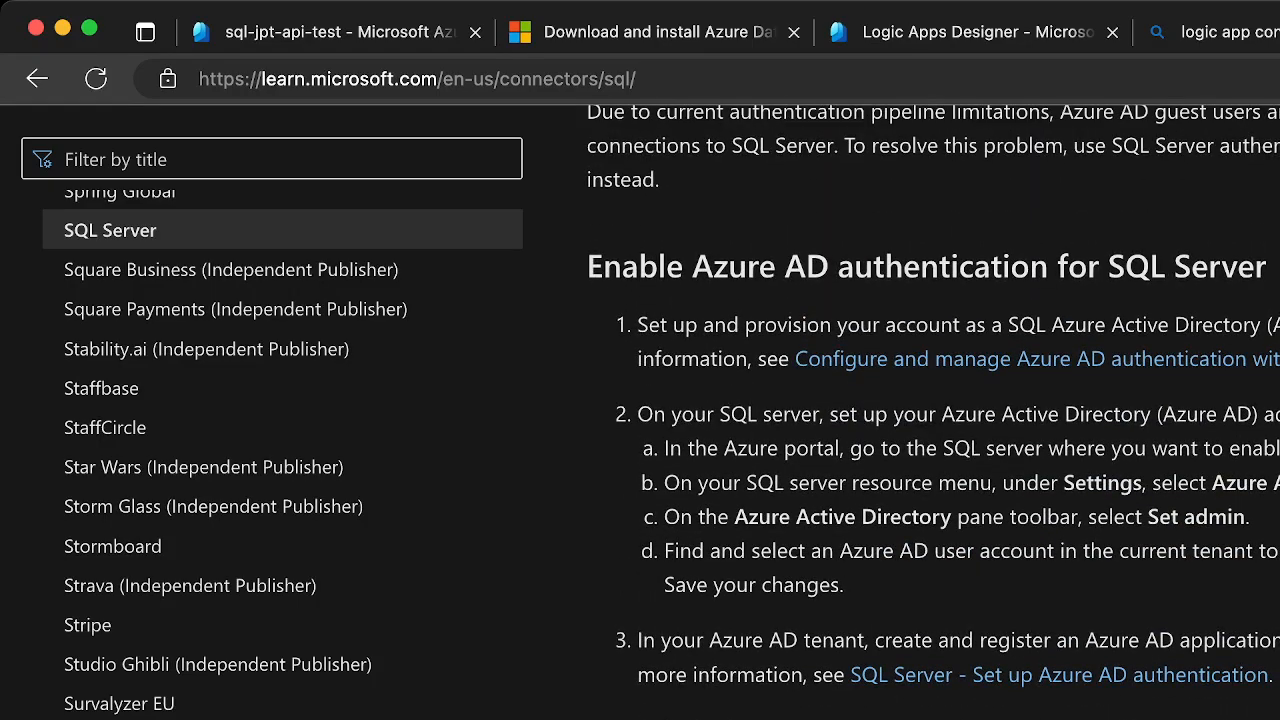
Read the connector reference's managed identity instructions for the logic app and SQL server, through the known issues and limitations section
scroll(895, 714, down, 8)
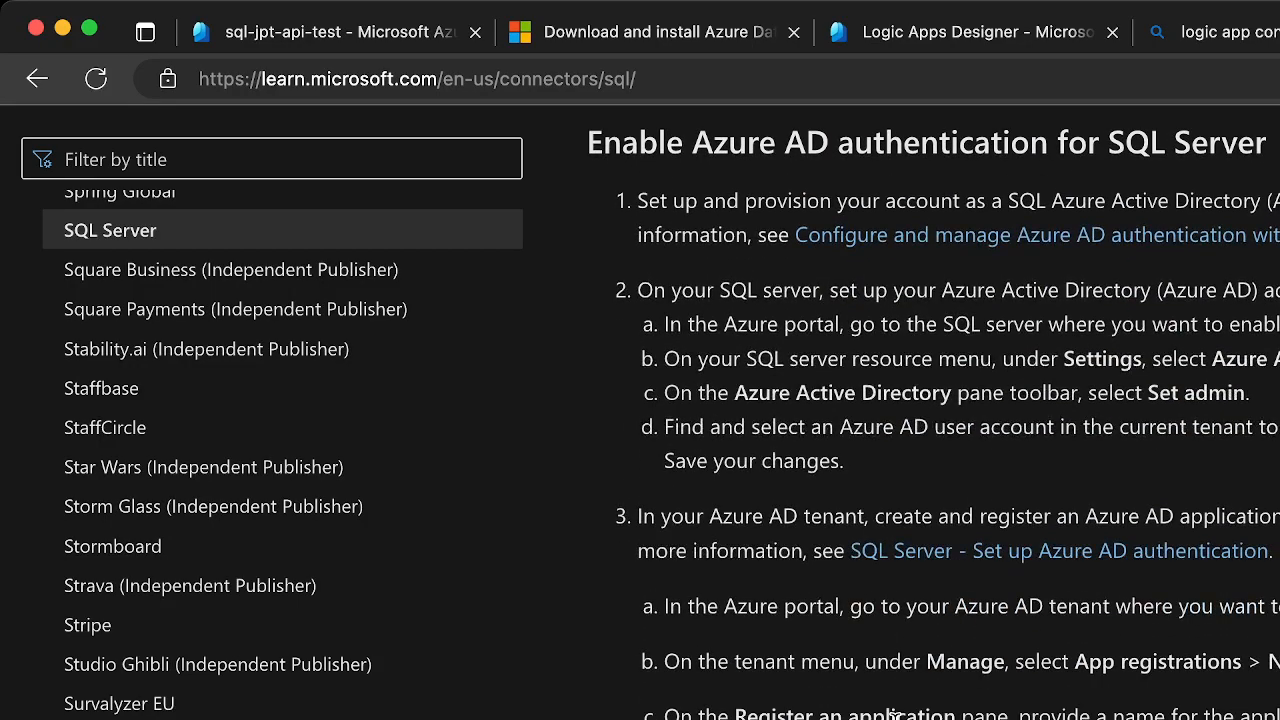
scroll(895, 714, down, 10)
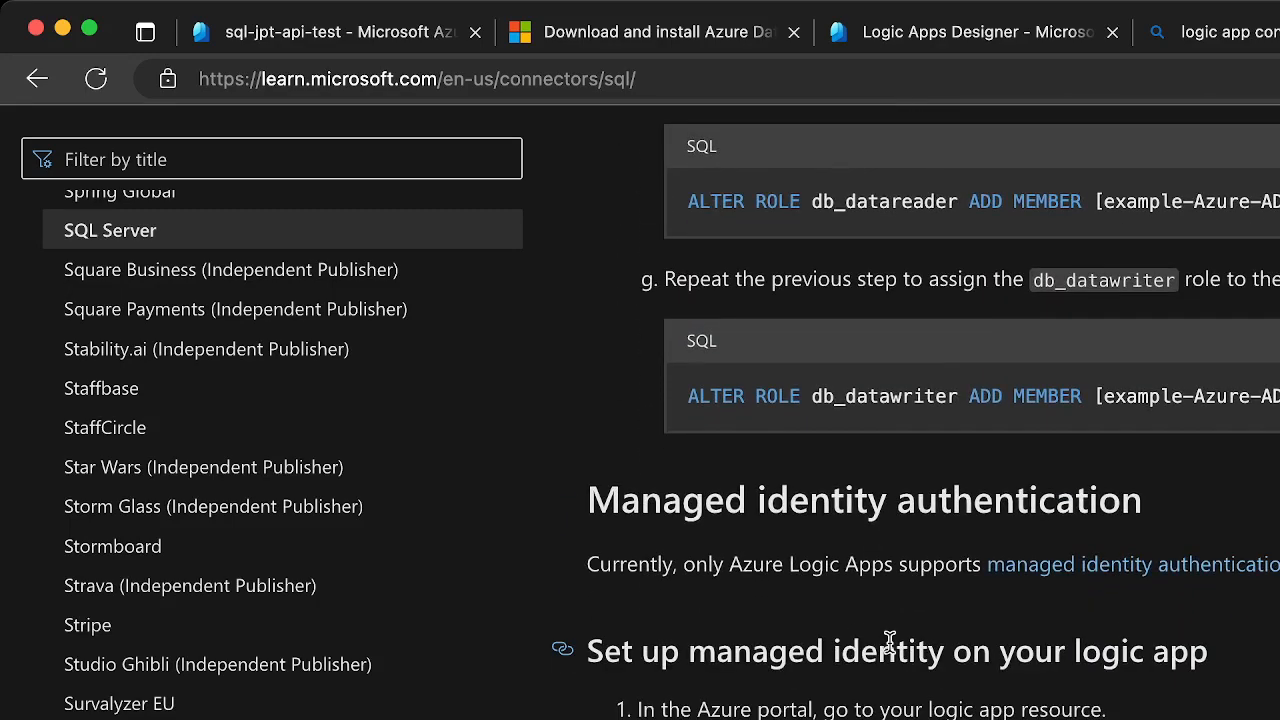
scroll(868, 716, down, 1)
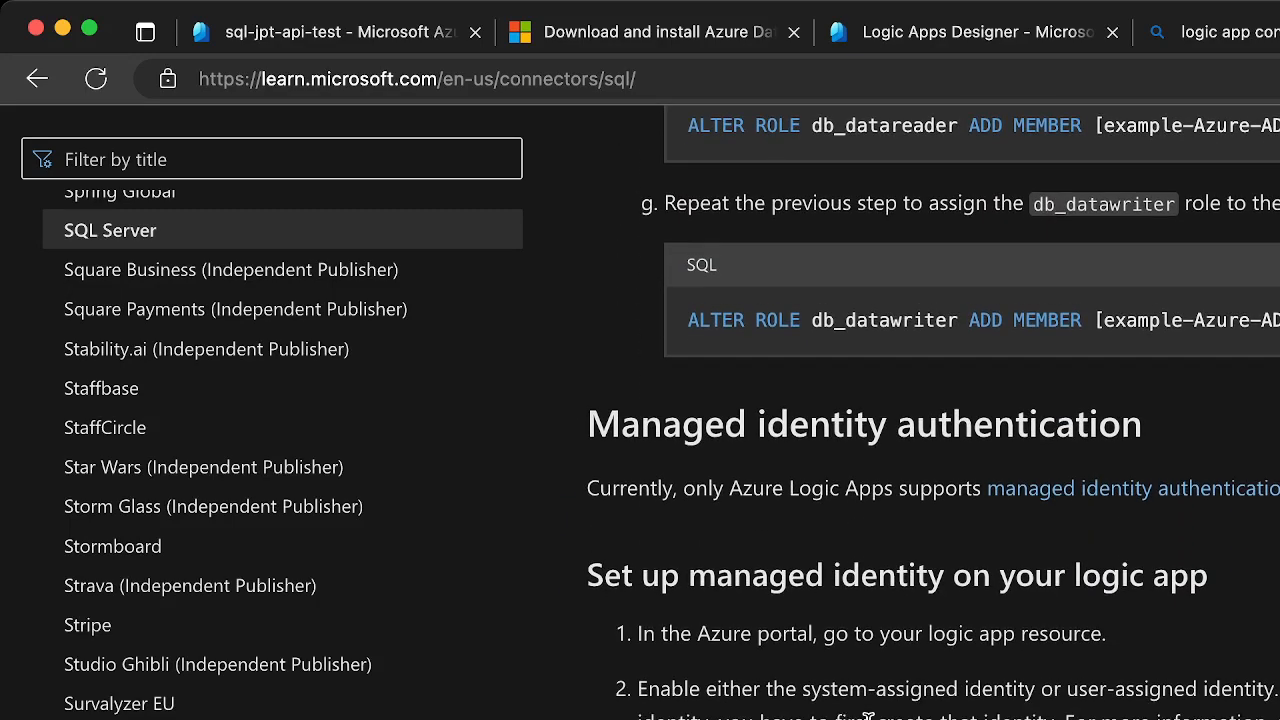
scroll(825, 690, down, 3)
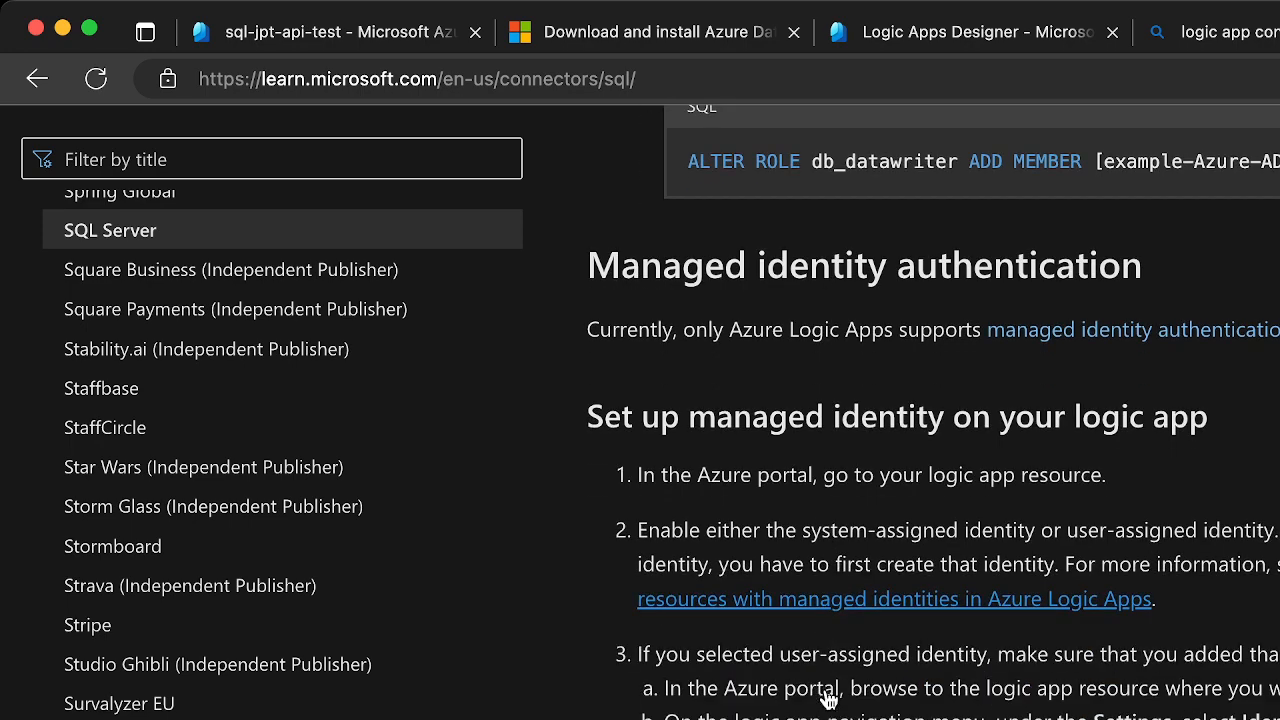
scroll(827, 694, down, 1)
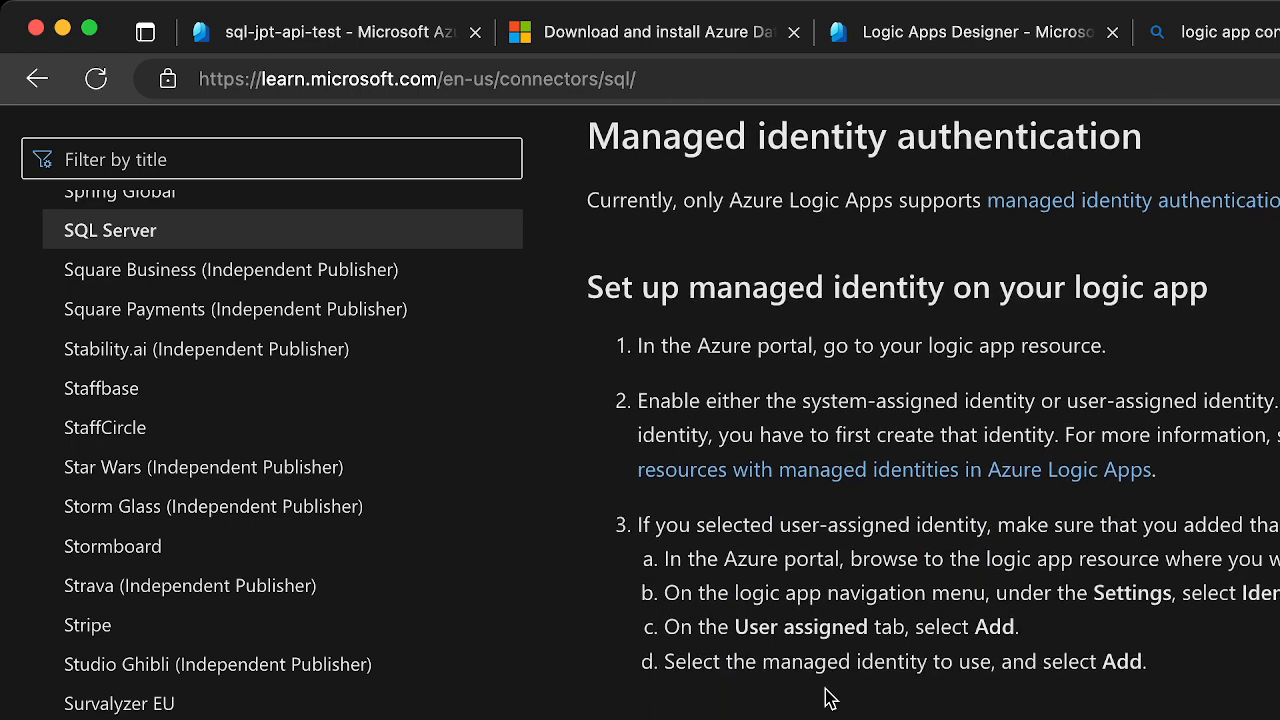
scroll(827, 698, down, 3)
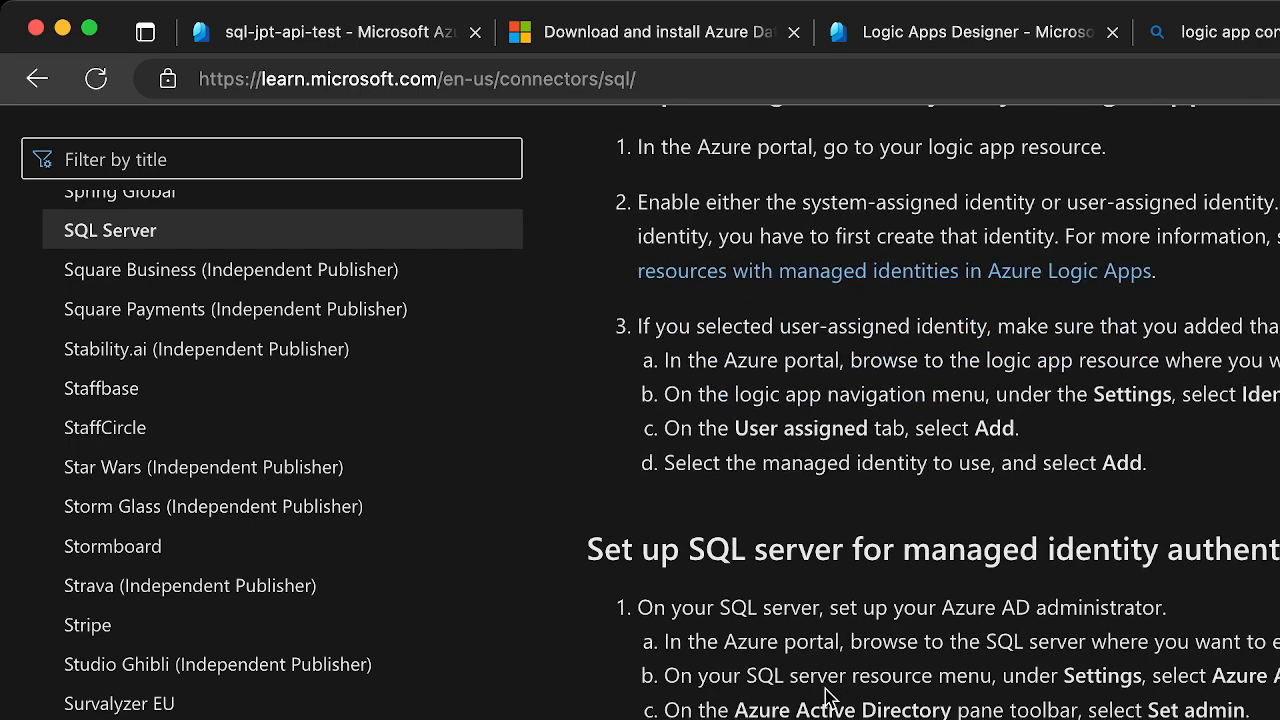
scroll(827, 698, down, 10)
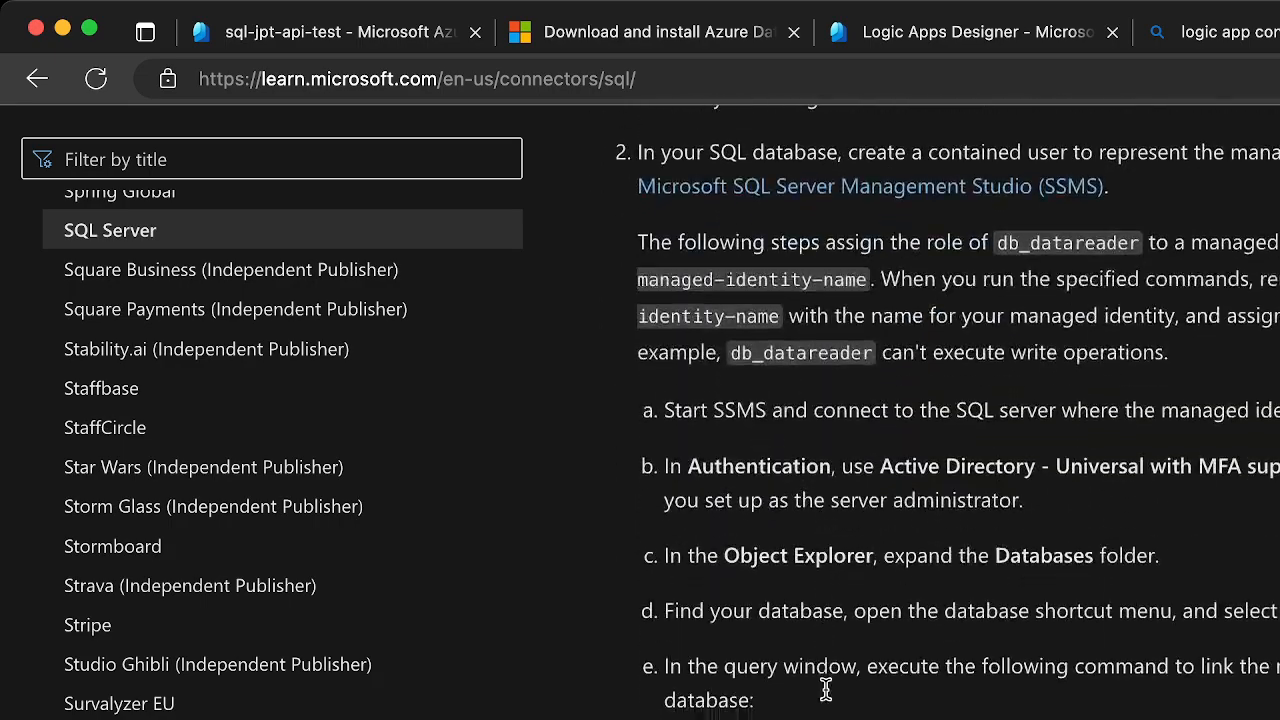
scroll(827, 698, down, 12)
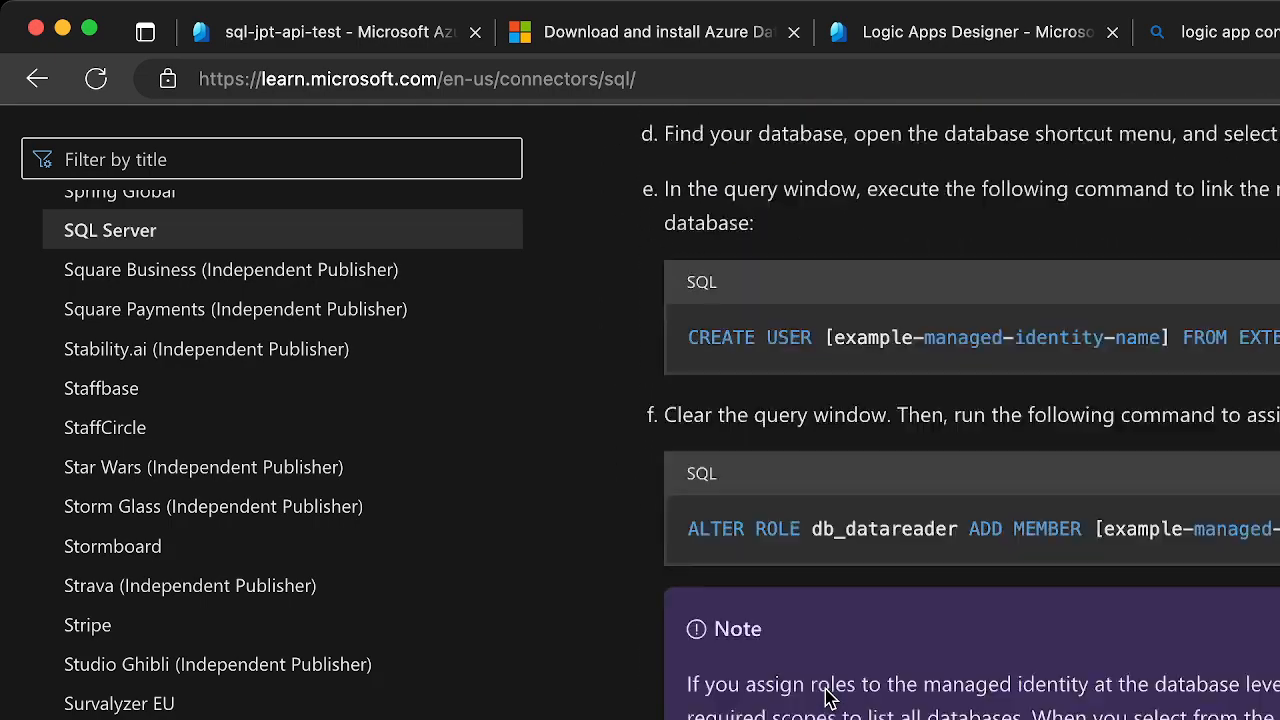
scroll(827, 698, down, 4)
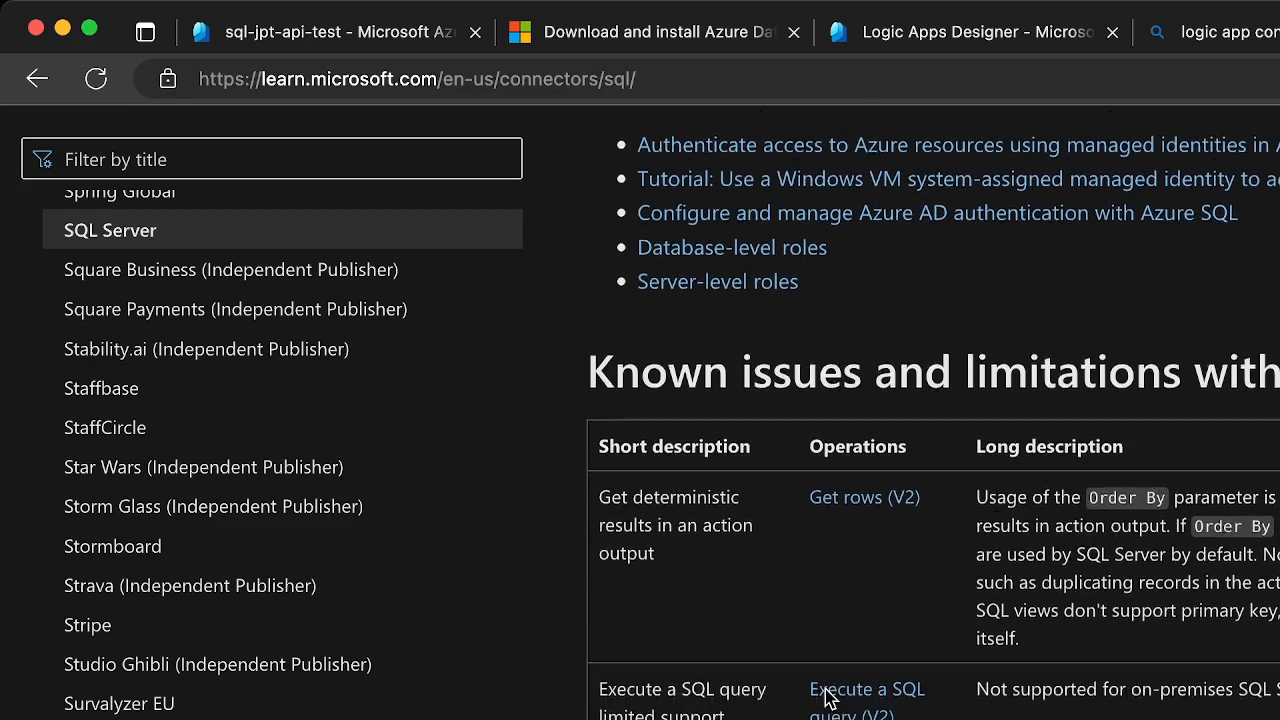
scroll(827, 698, down, 1)
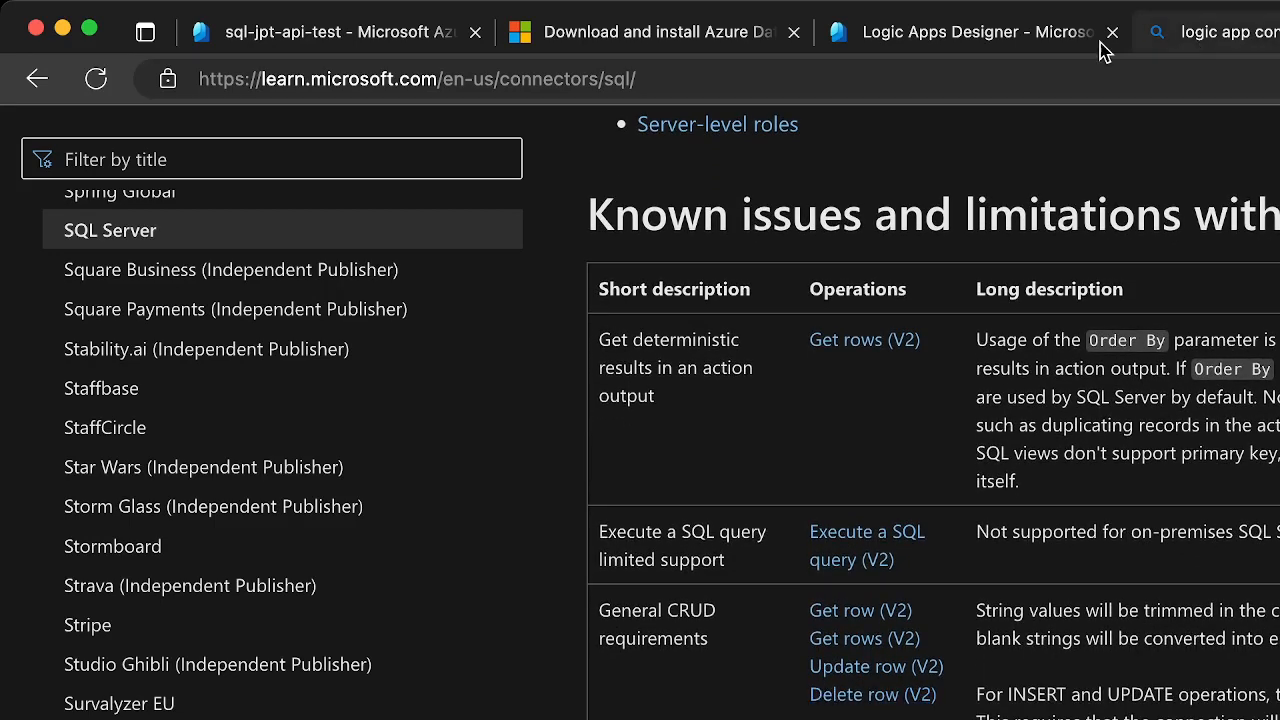
Return to the Logic Apps Designer, delete the unconfigured SQL Server action below the HTTP request trigger, and save the workflow
click(897, 38)
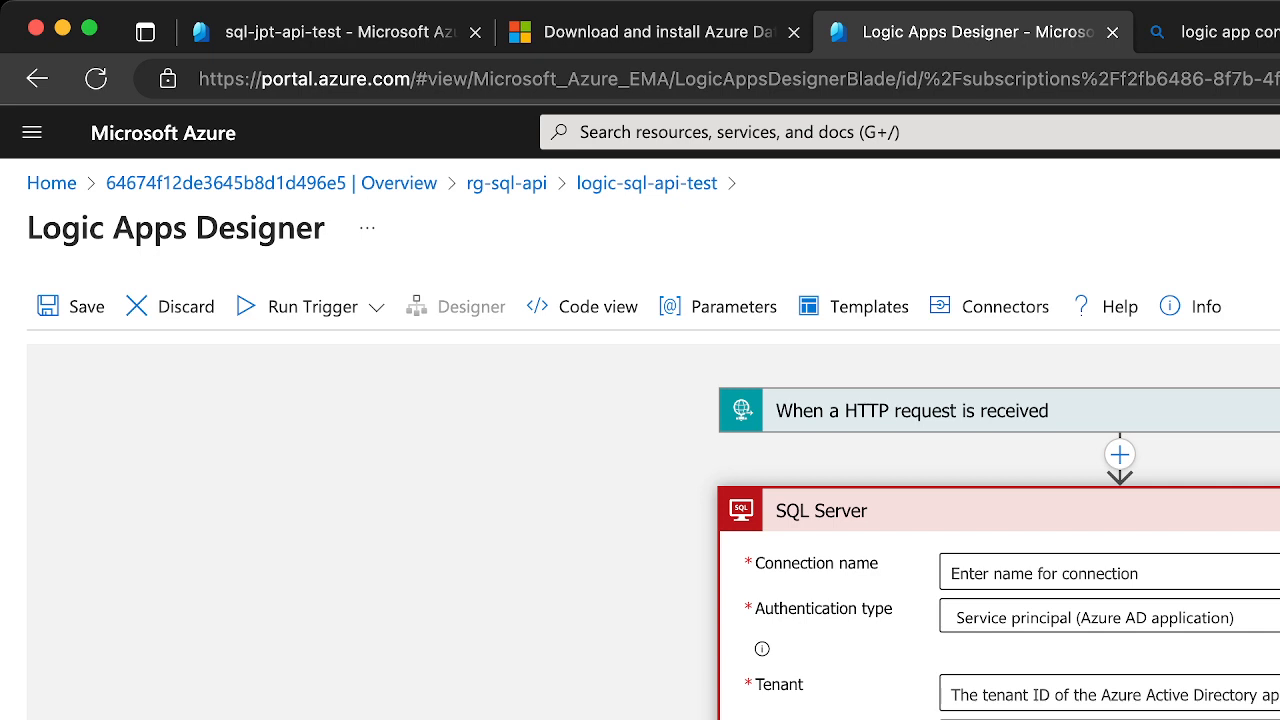
key(Delete)
key(Return)
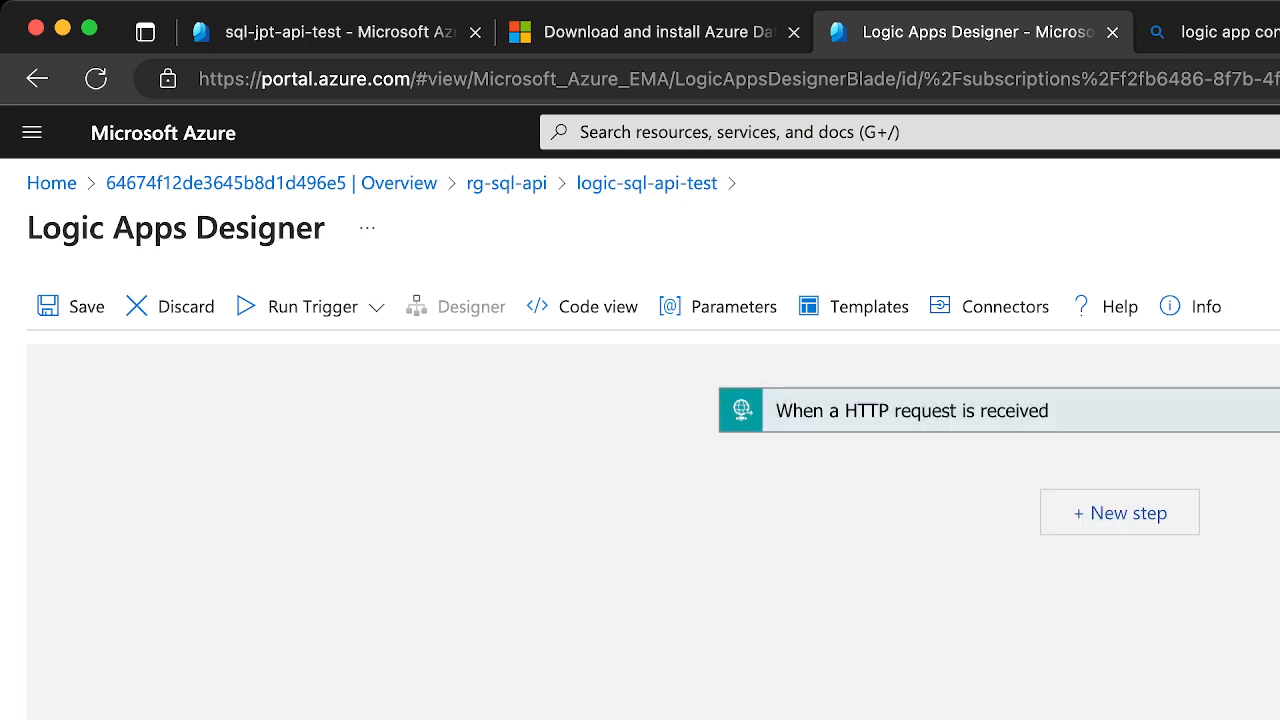
click(67, 305)
Enable and save the system-assigned managed identity in the Identity settings of logic-sql-api-test, approving its registration with Azure Active Directory
click(668, 190)
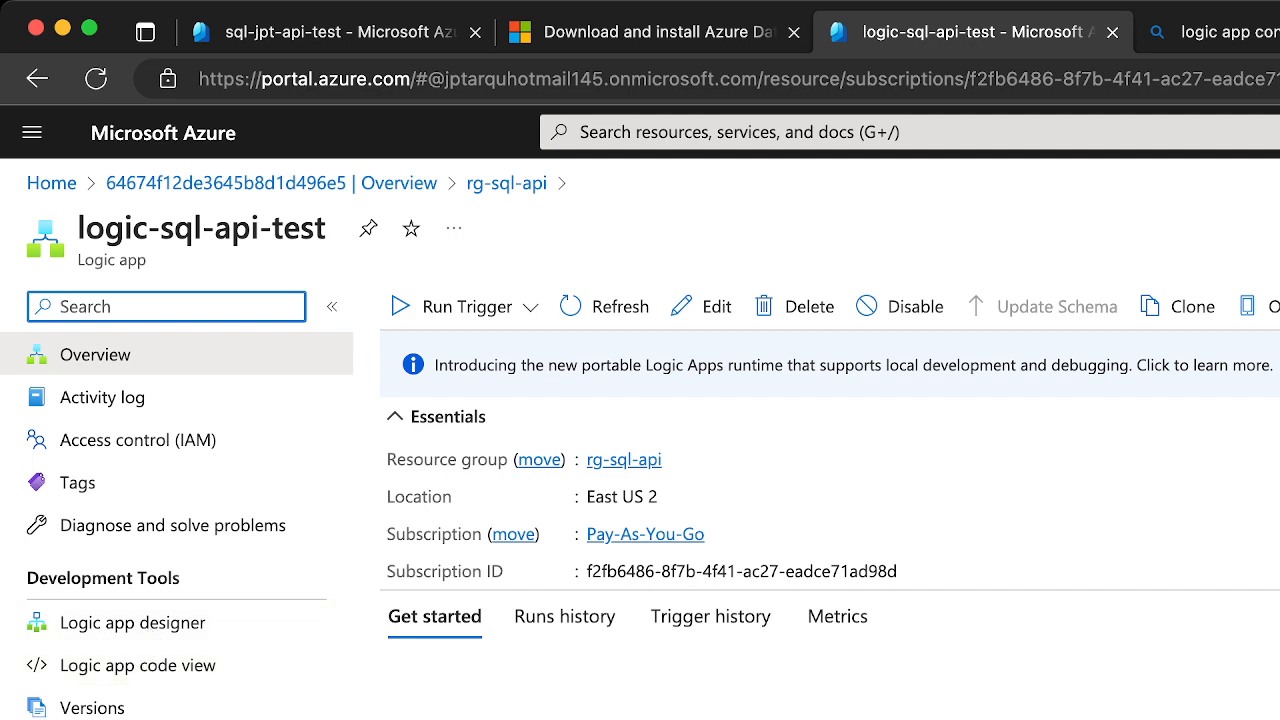
scroll(180, 530, down, 3)
click(85, 719)
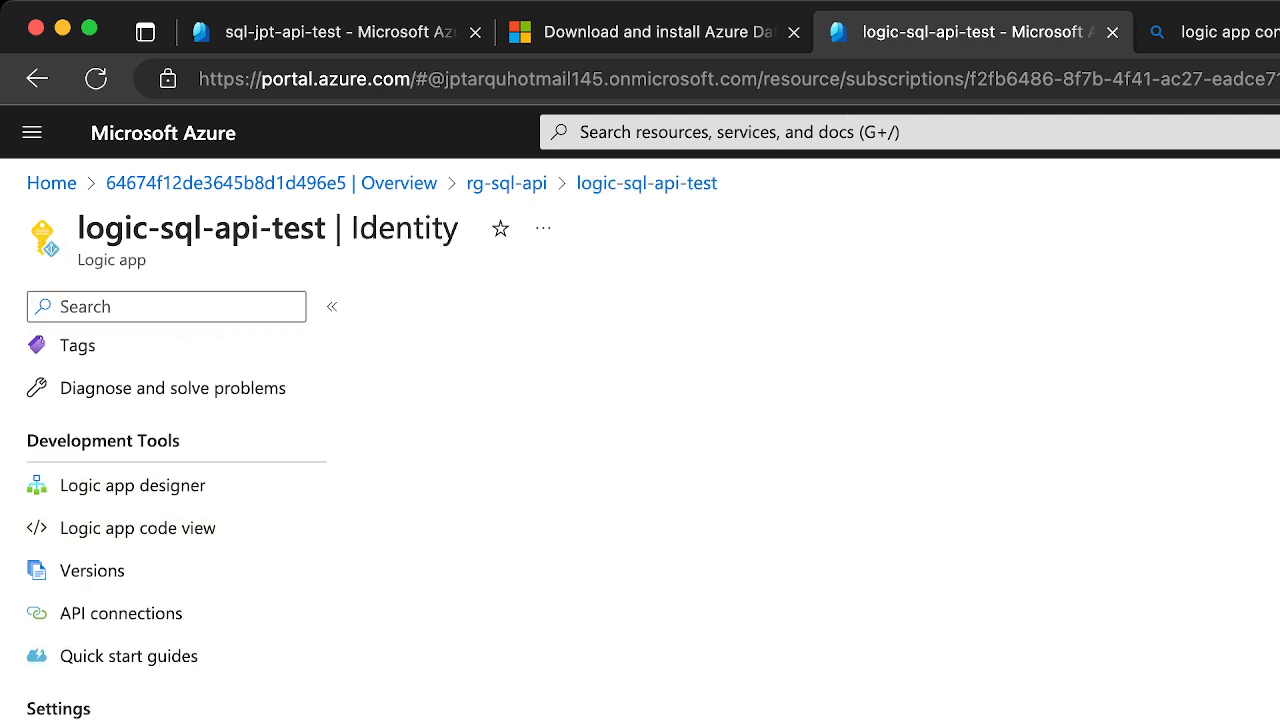
click(518, 570)
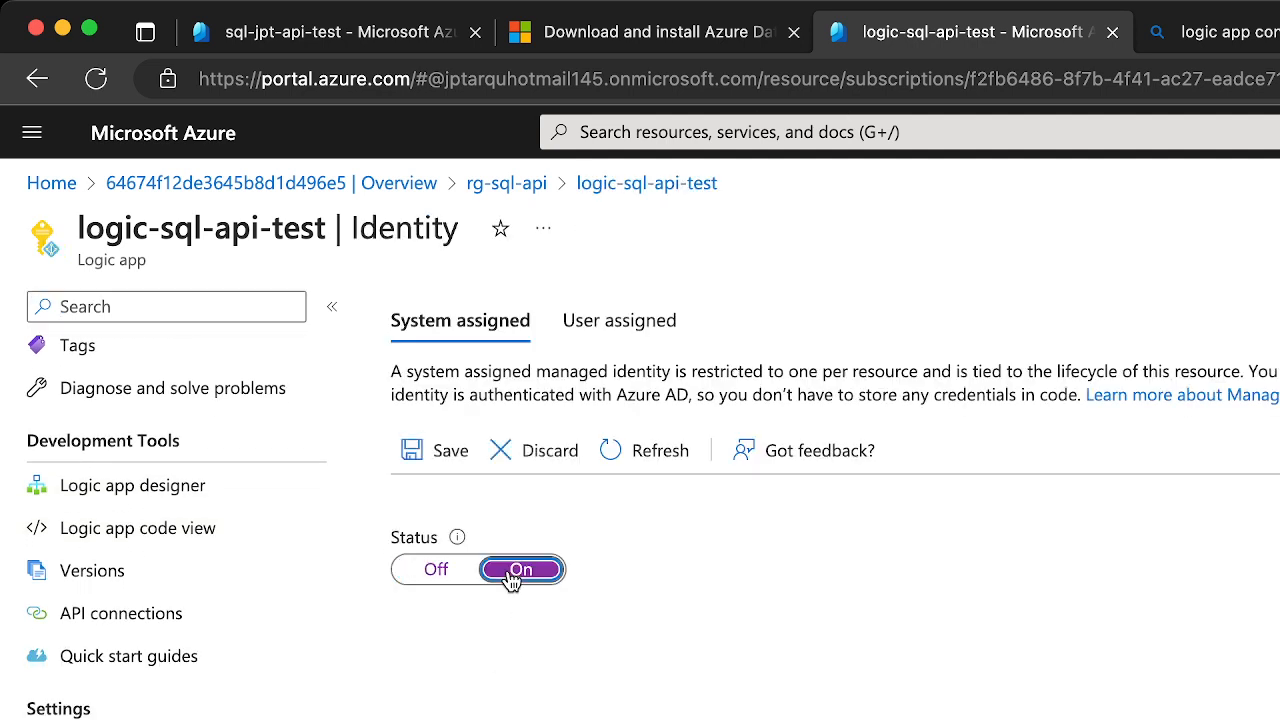
click(462, 460)
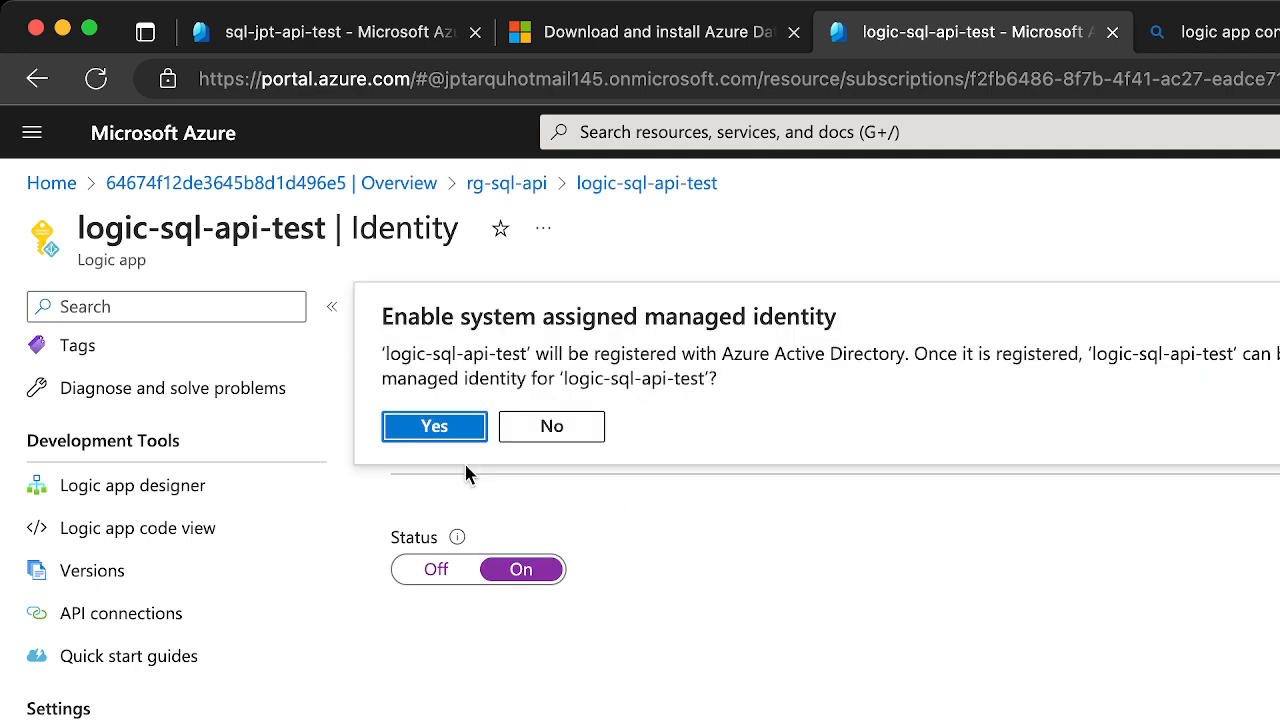
click(429, 425)
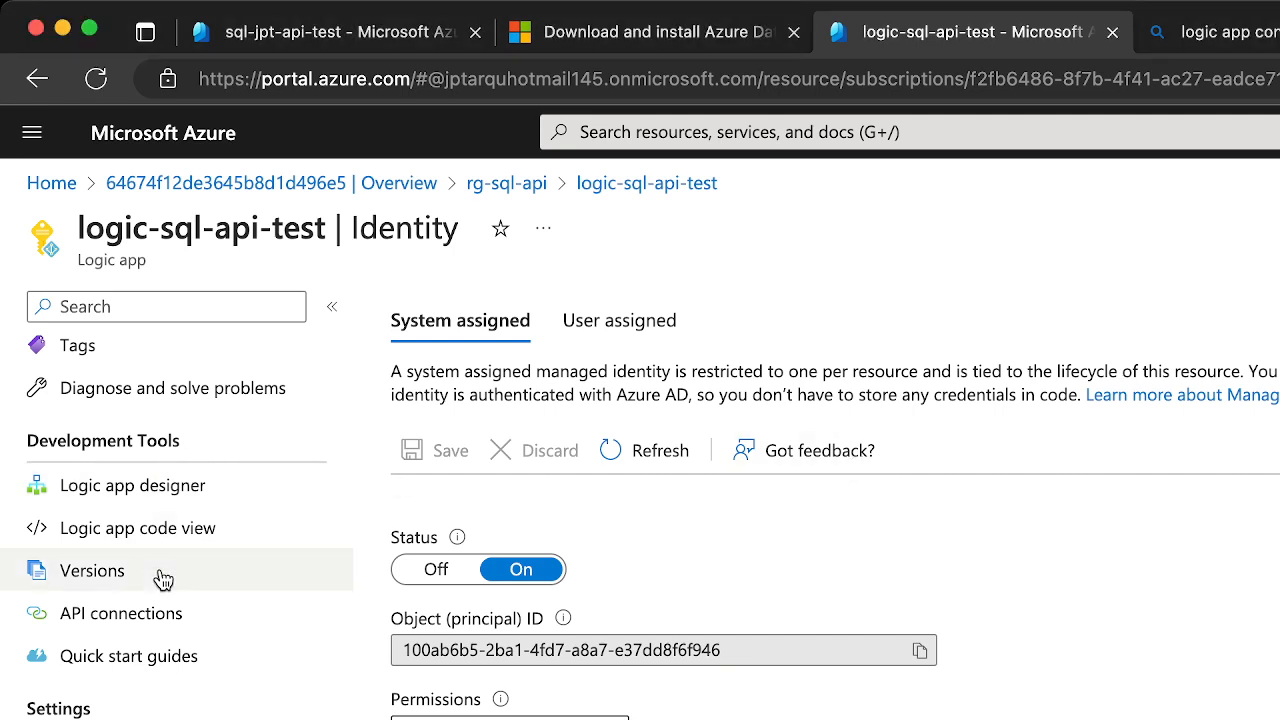
Open the designer of logic-sql-api-test and start adding an action below the manual trigger
click(106, 492)
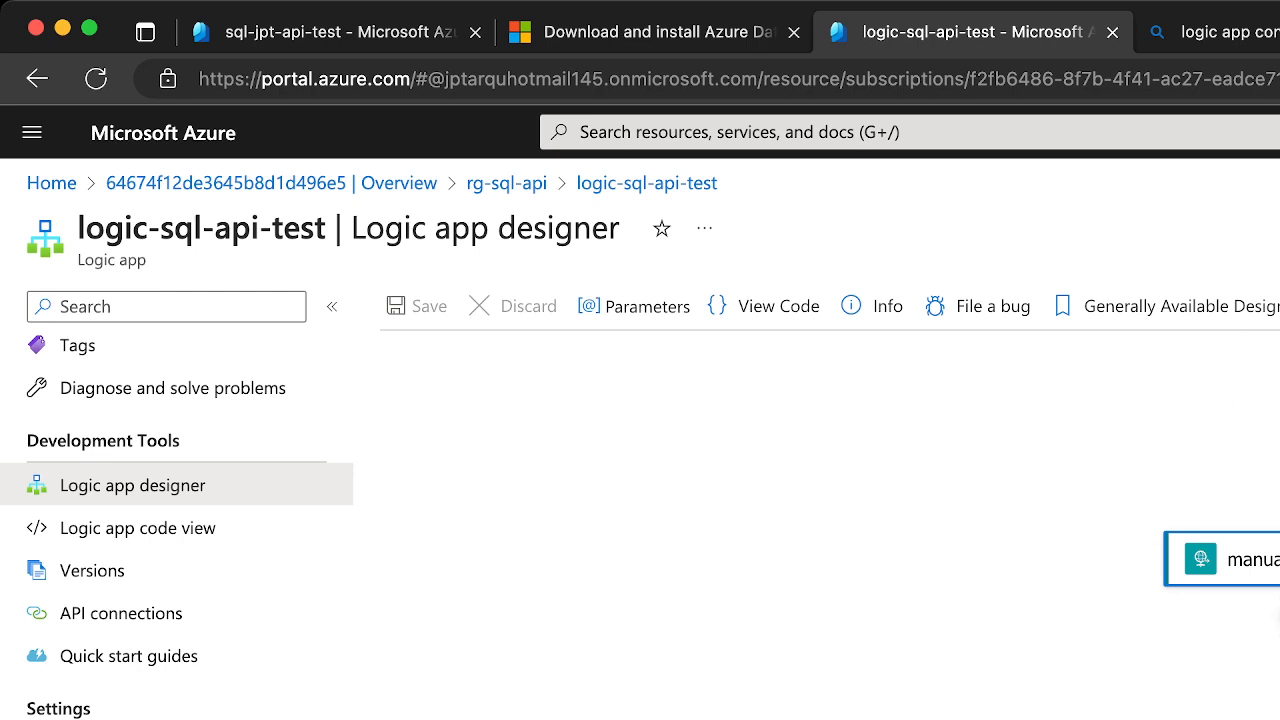
click(1279, 617)
click(1270, 679)
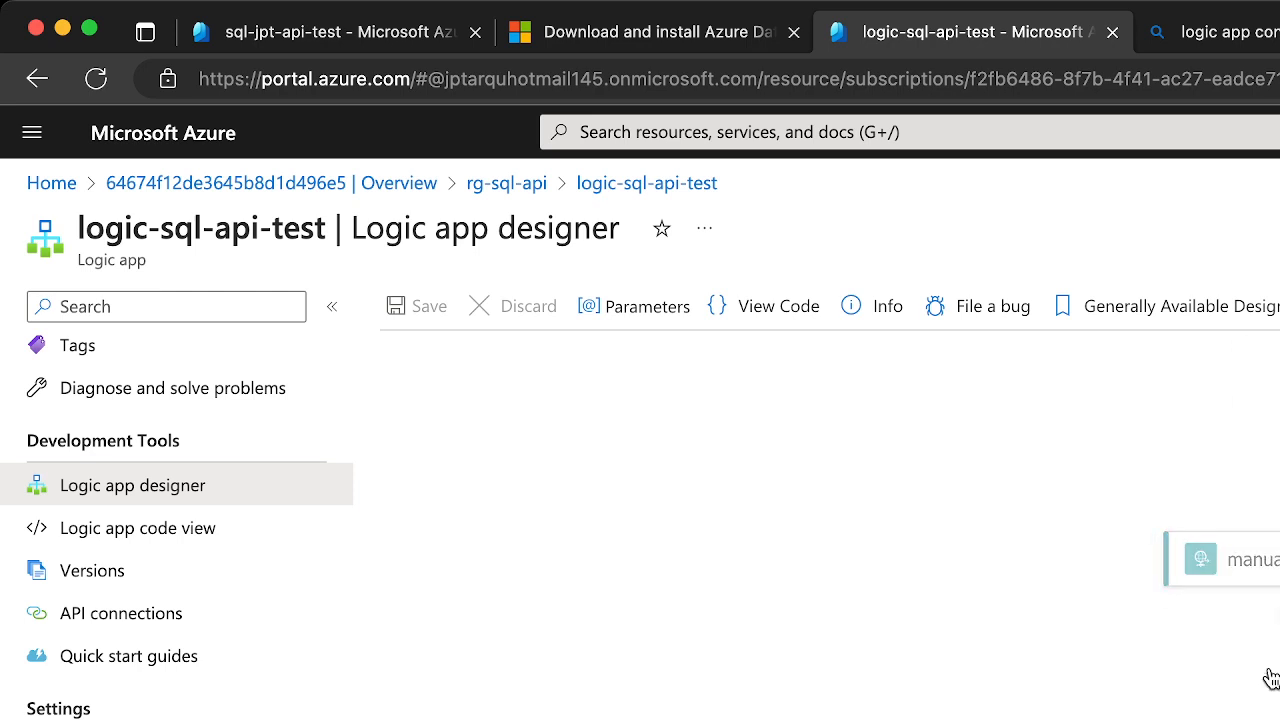
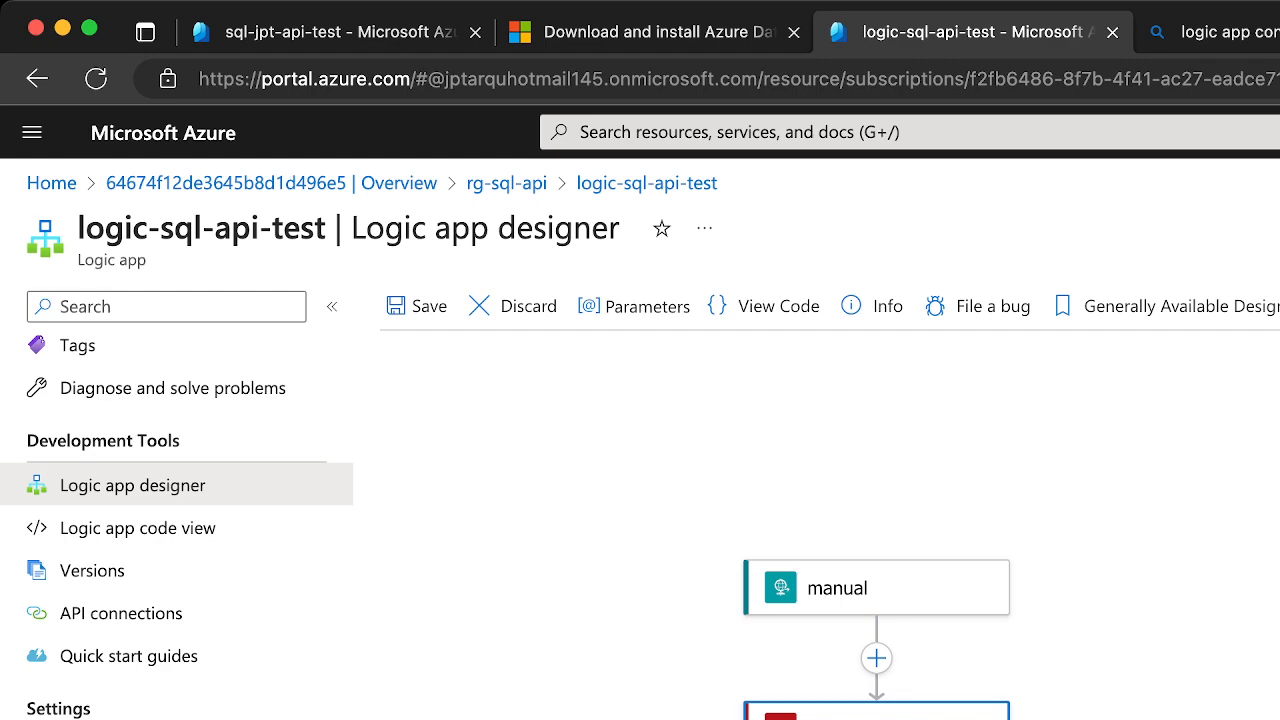
Return to the SQL Server connector reference and review the instructions for setting up managed identity on the logic app
click(1268, 34)
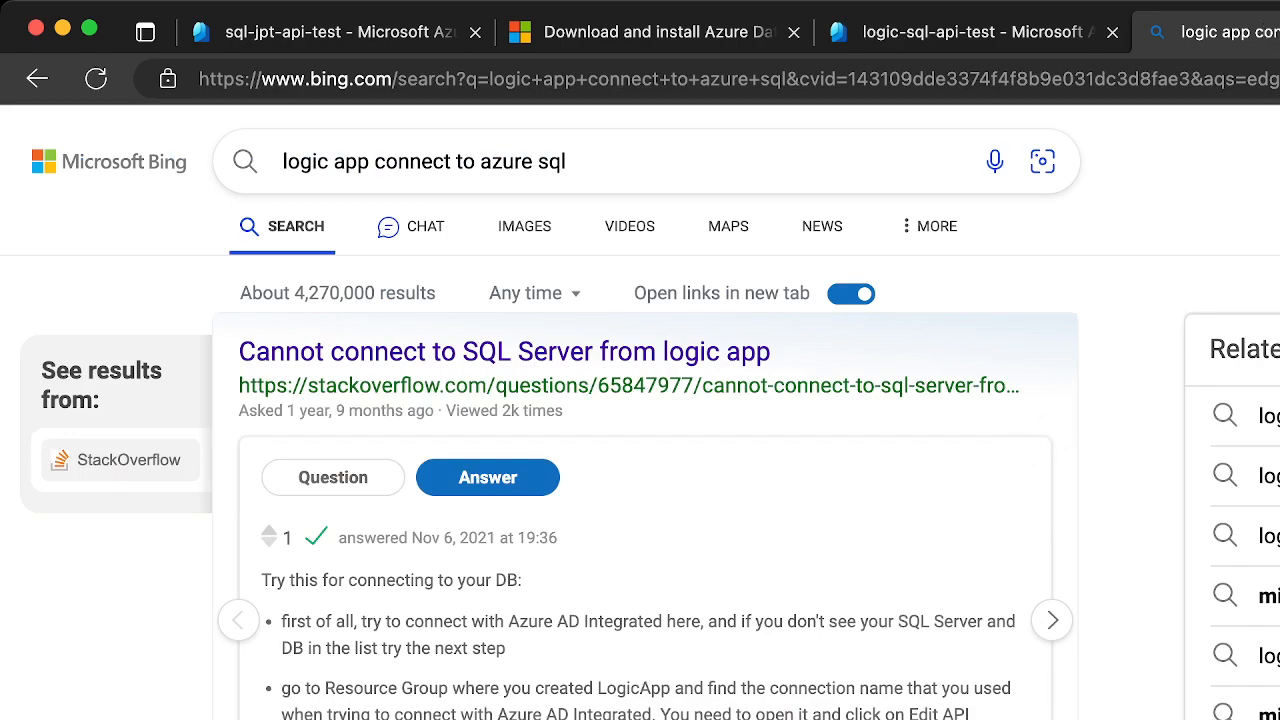
click(1279, 32)
scroll(1171, 530, down, 1)
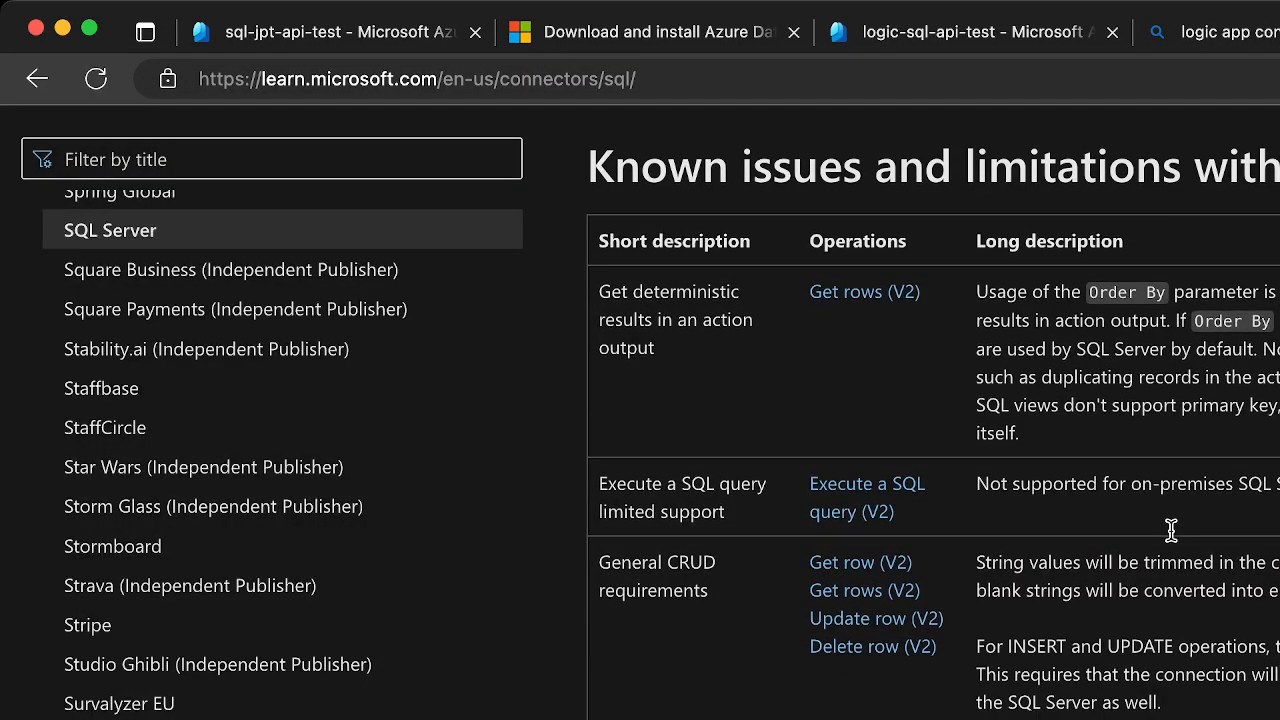
scroll(1171, 530, up, 15)
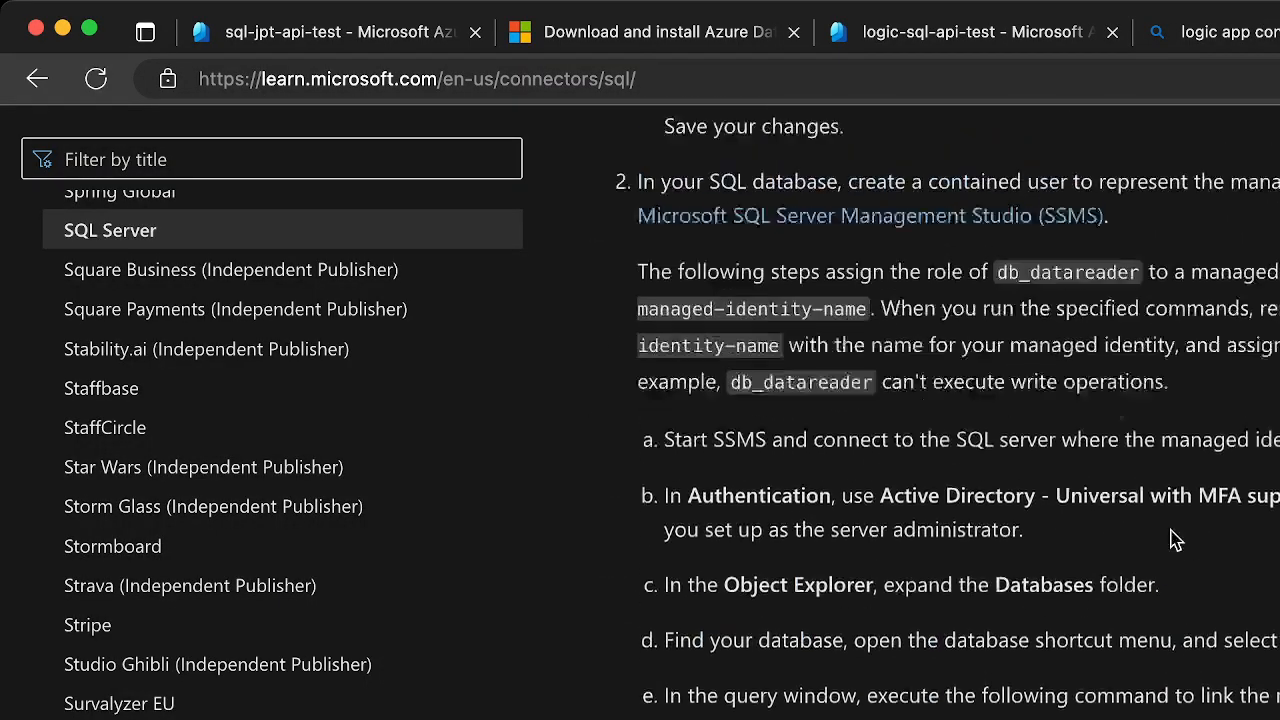
scroll(1171, 537, up, 10)
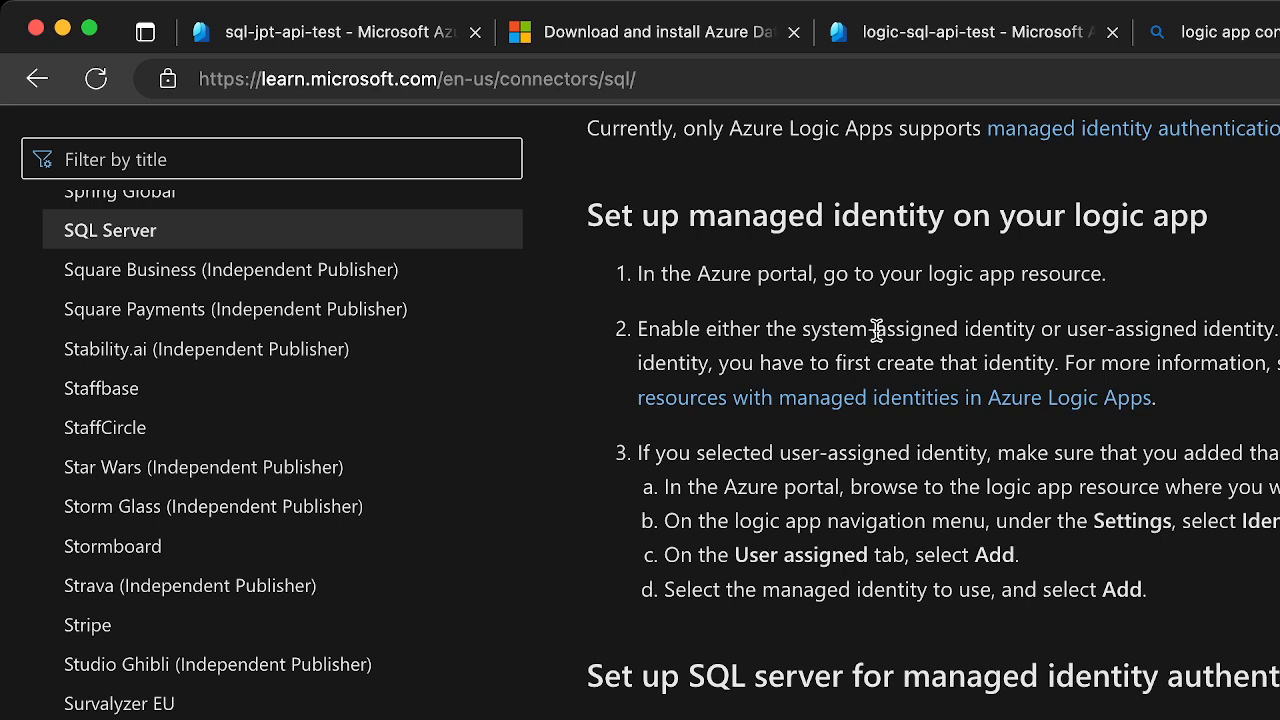
drag(876, 329, 1238, 392)
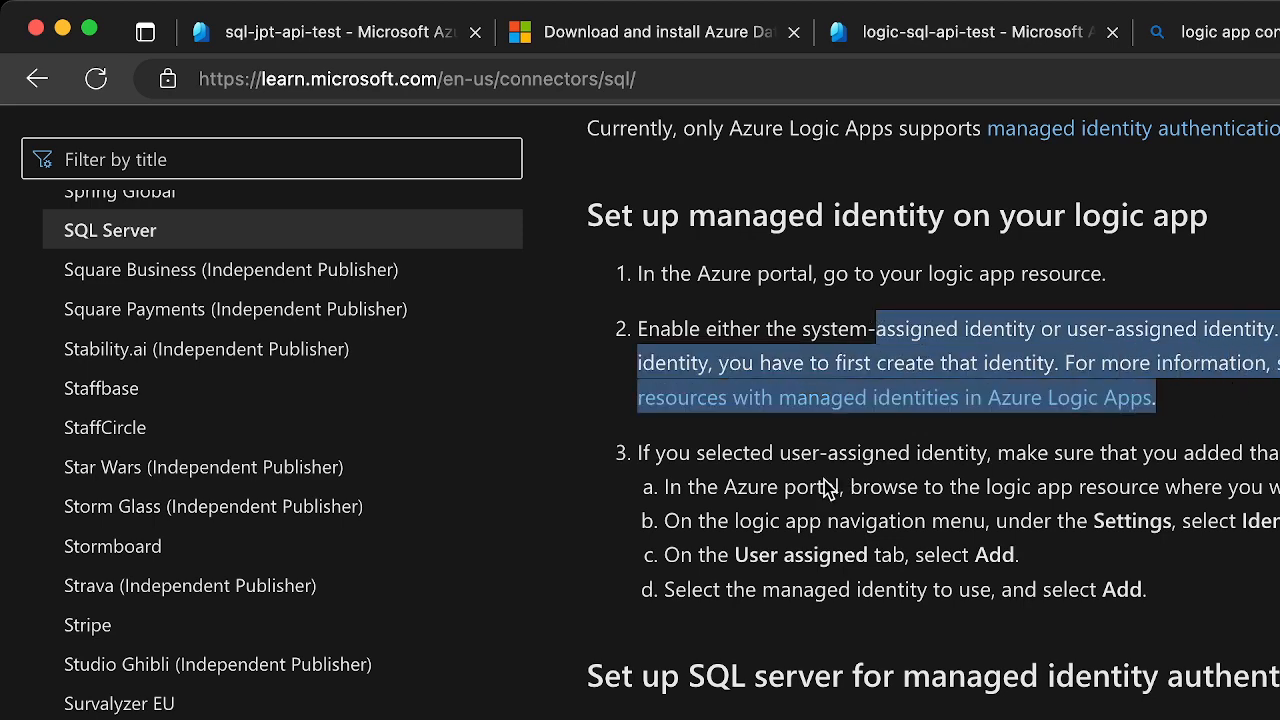
Read how to set up the SQL server for managed identity authentication, covering the Azure AD administrator, contained database user and db_datareader role
scroll(826, 488, down, 5)
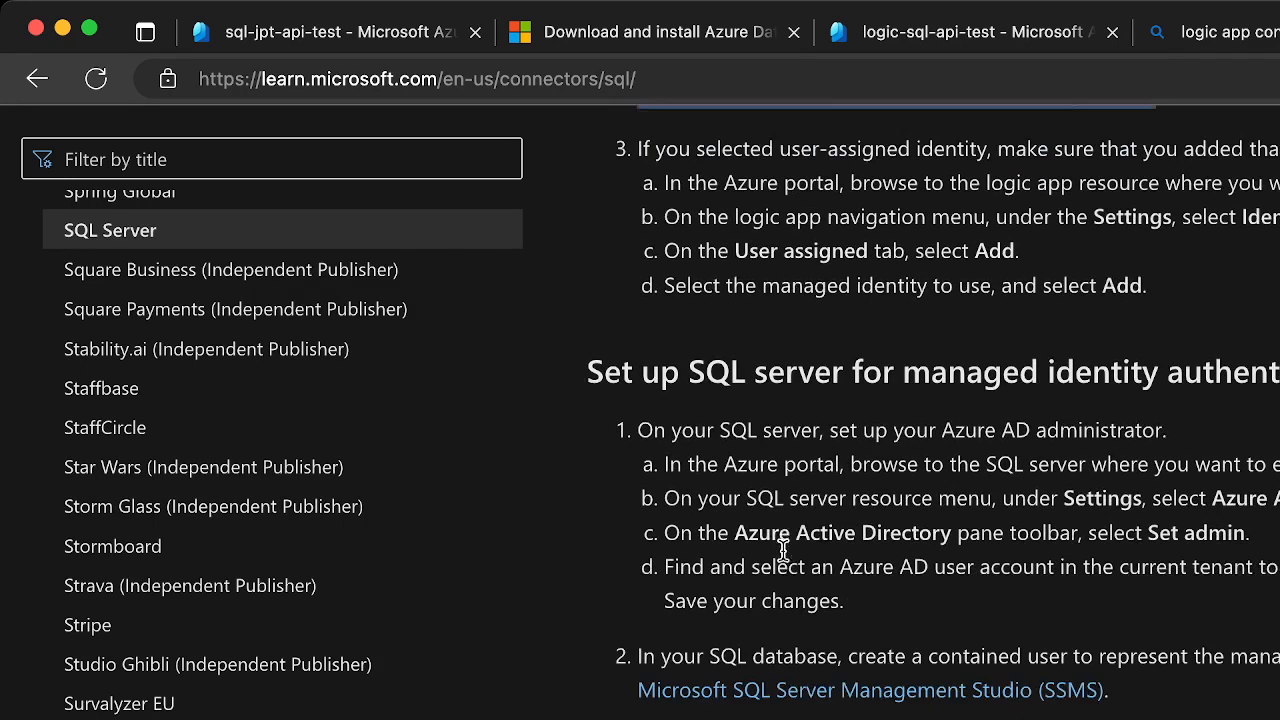
scroll(785, 558, down, 1)
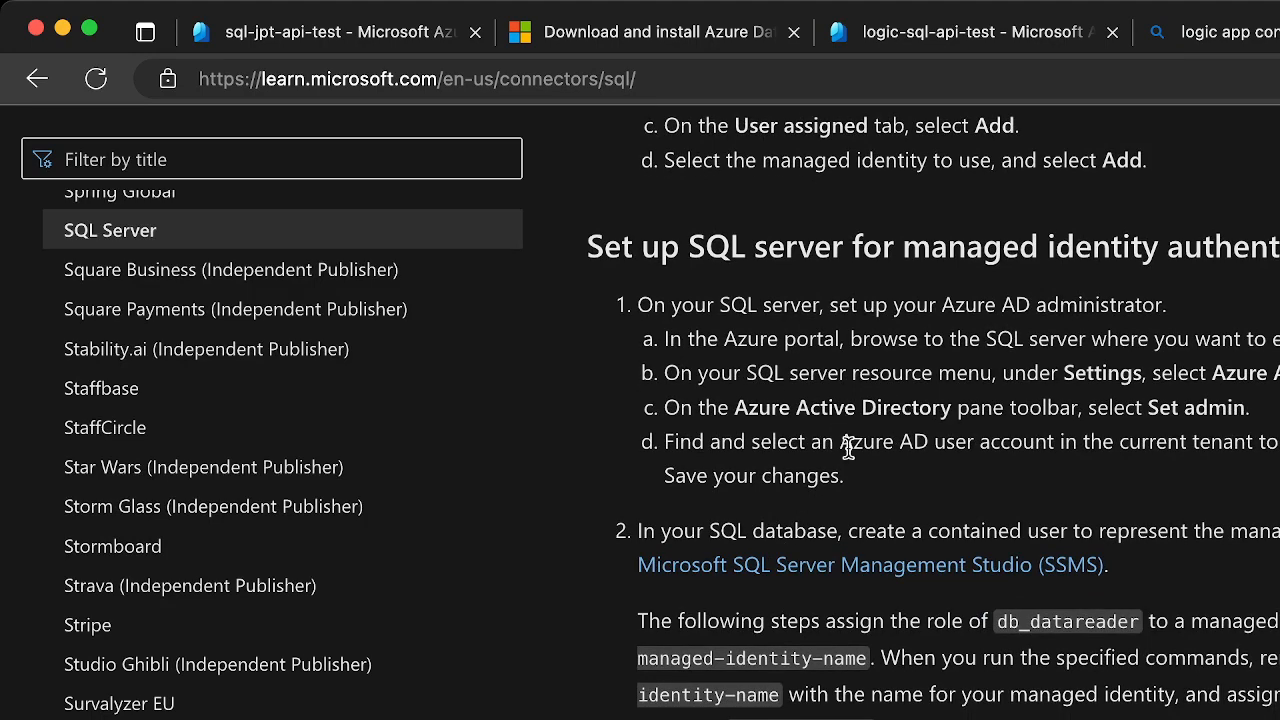
scroll(877, 625, down, 2)
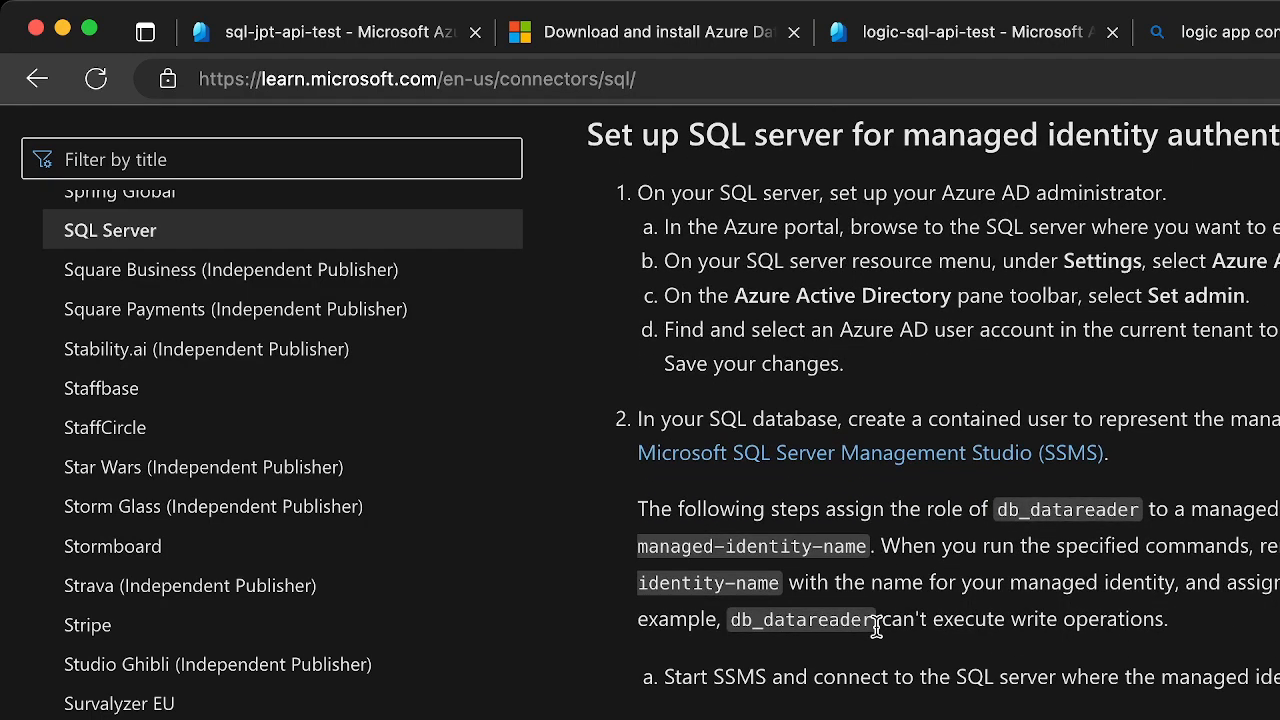
scroll(1146, 409, down, 1)
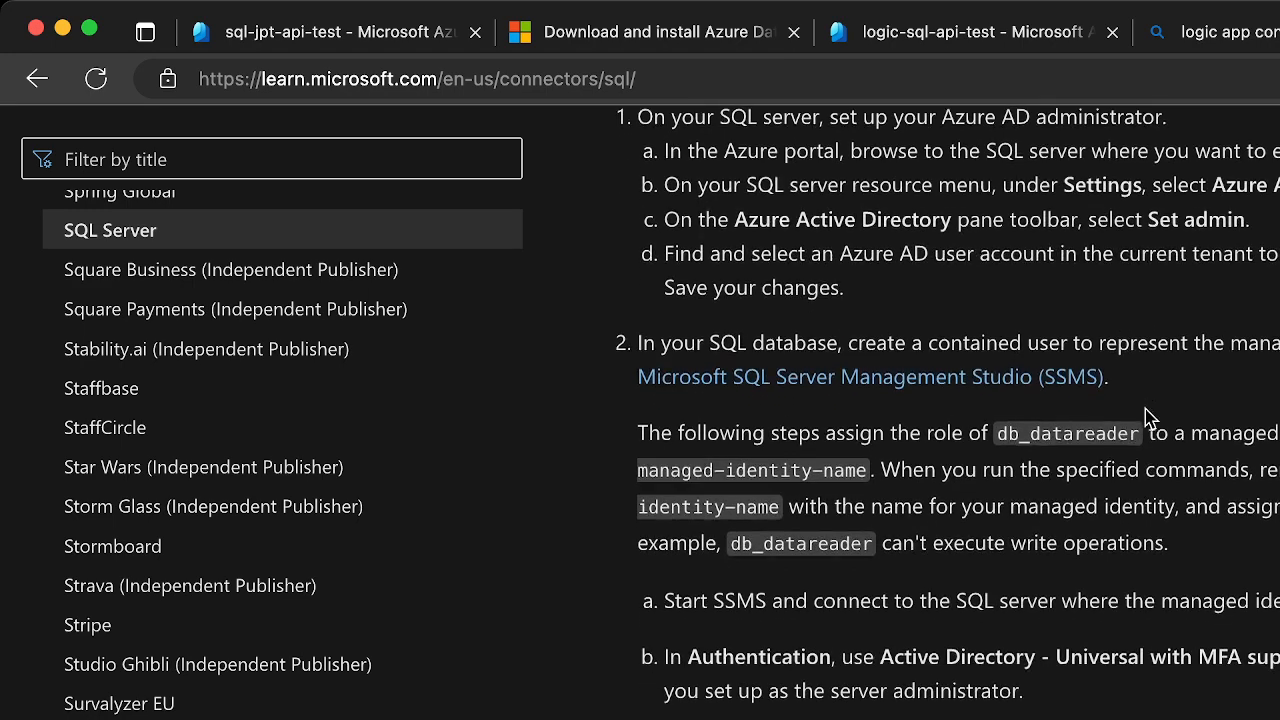
scroll(1146, 409, down, 1)
drag(894, 316, 1279, 330)
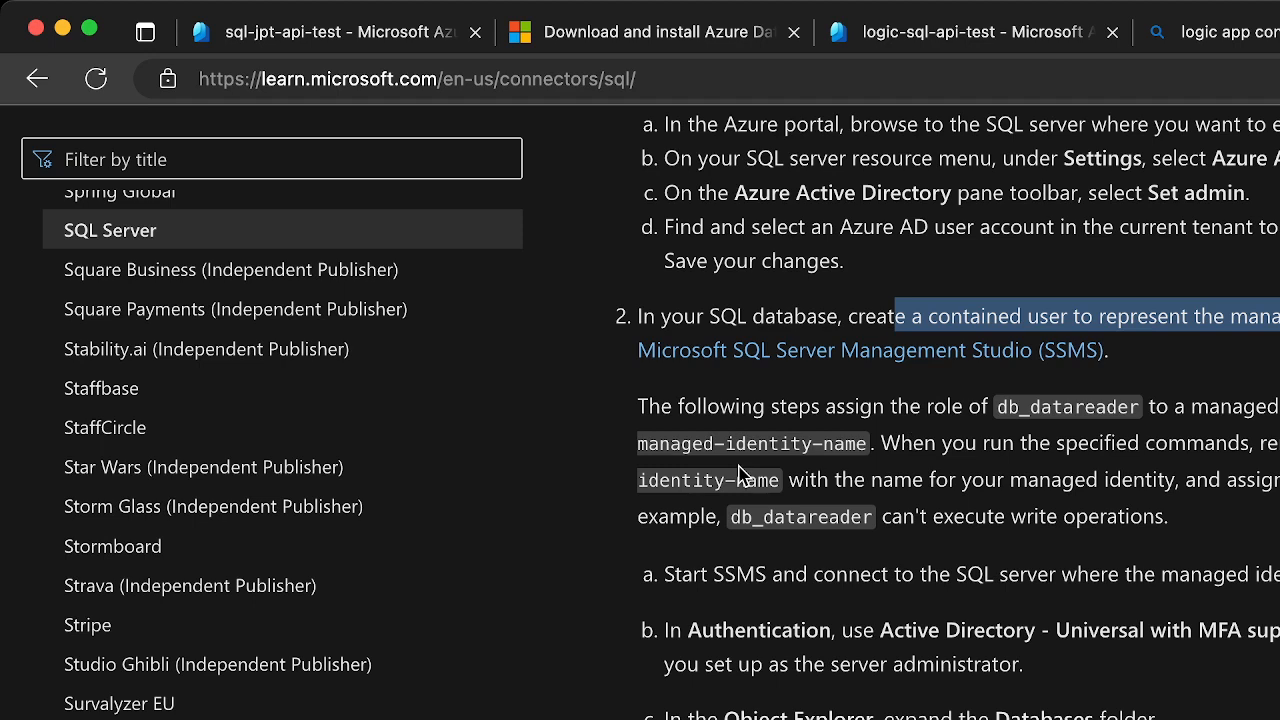
scroll(740, 475, down, 1)
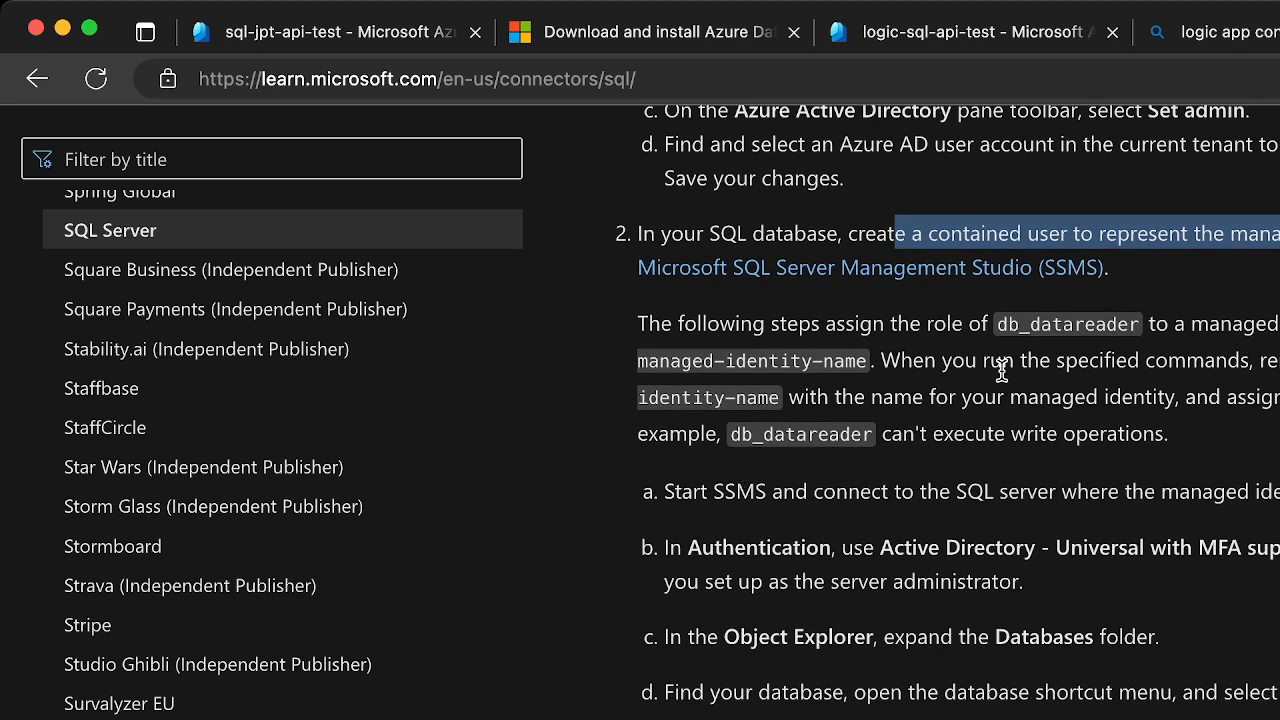
drag(996, 325, 1136, 382)
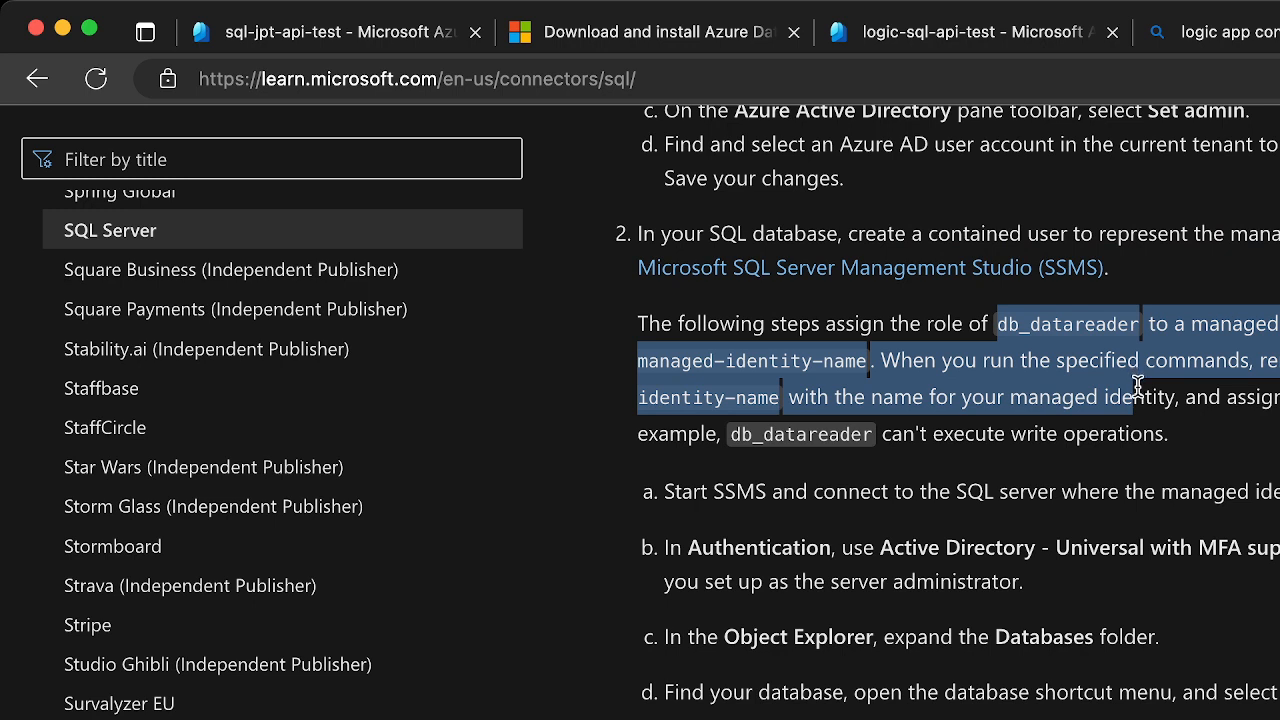
drag(1137, 383, 1142, 418)
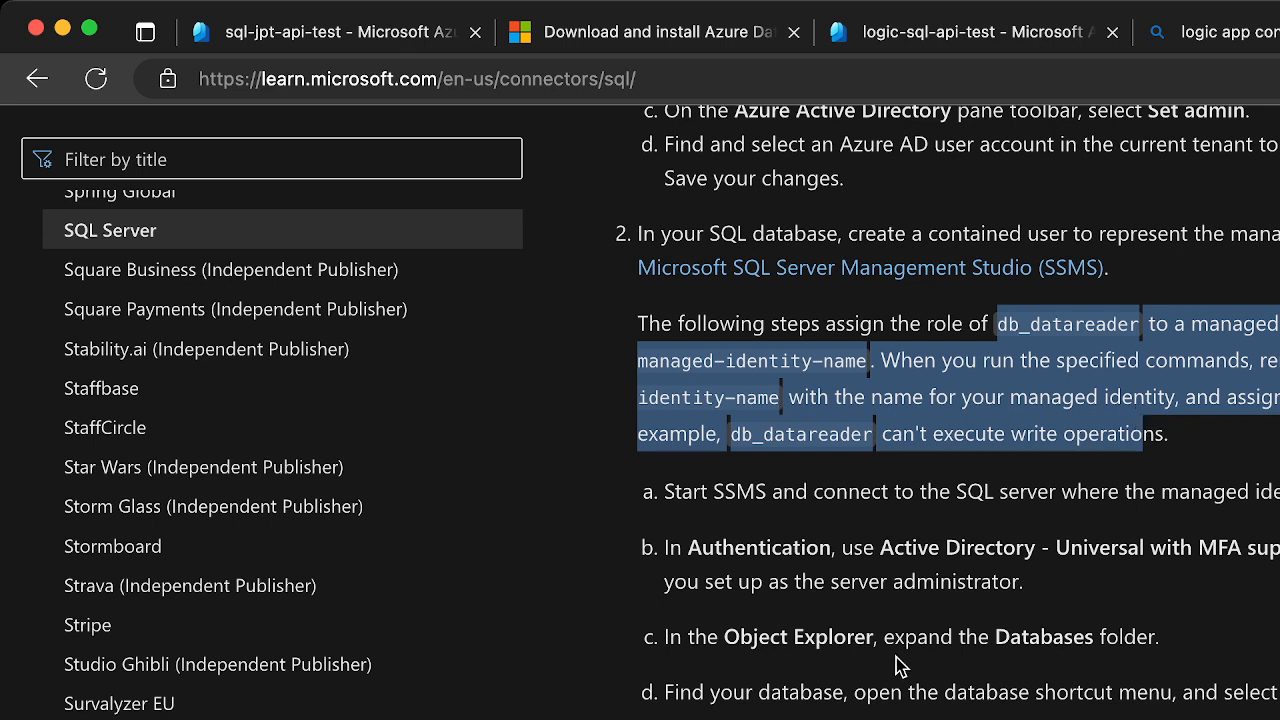
double_click(928, 641)
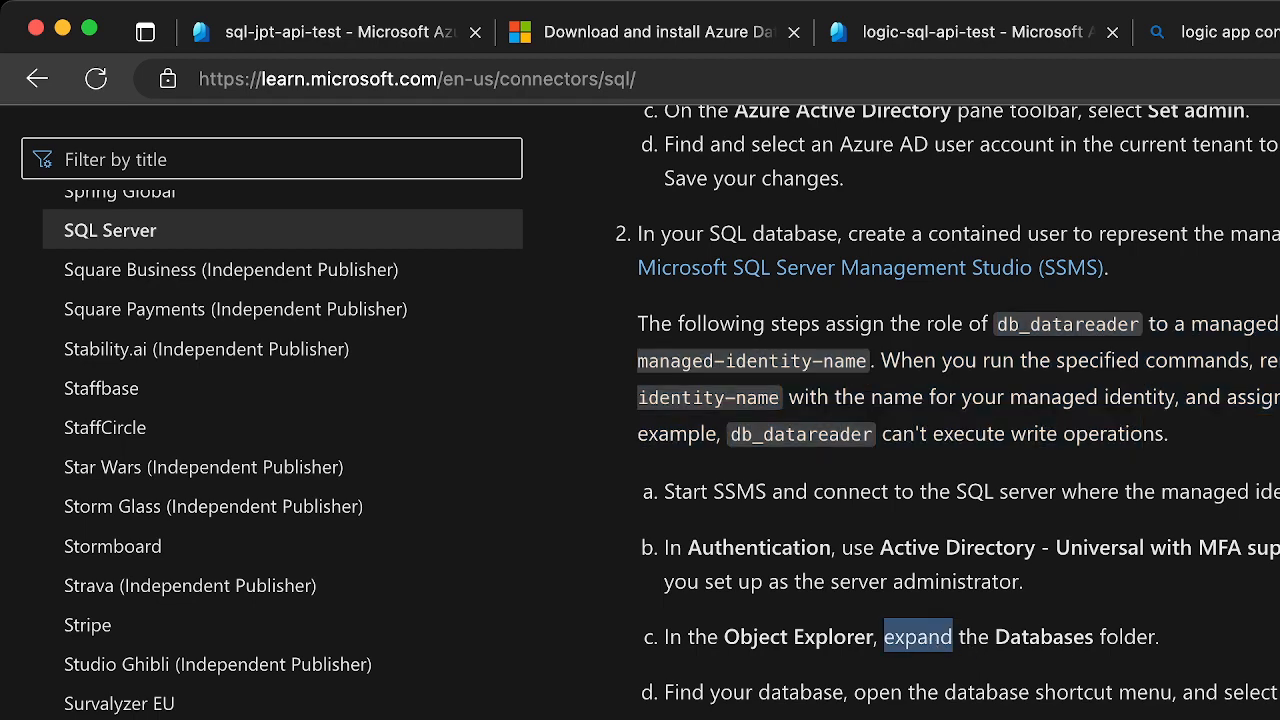
Examine the reference's CREATE USER and ALTER ROLE db_datareader commands for linking the managed identity to the database
scroll(958, 412, down, 3)
scroll(958, 412, down, 1)
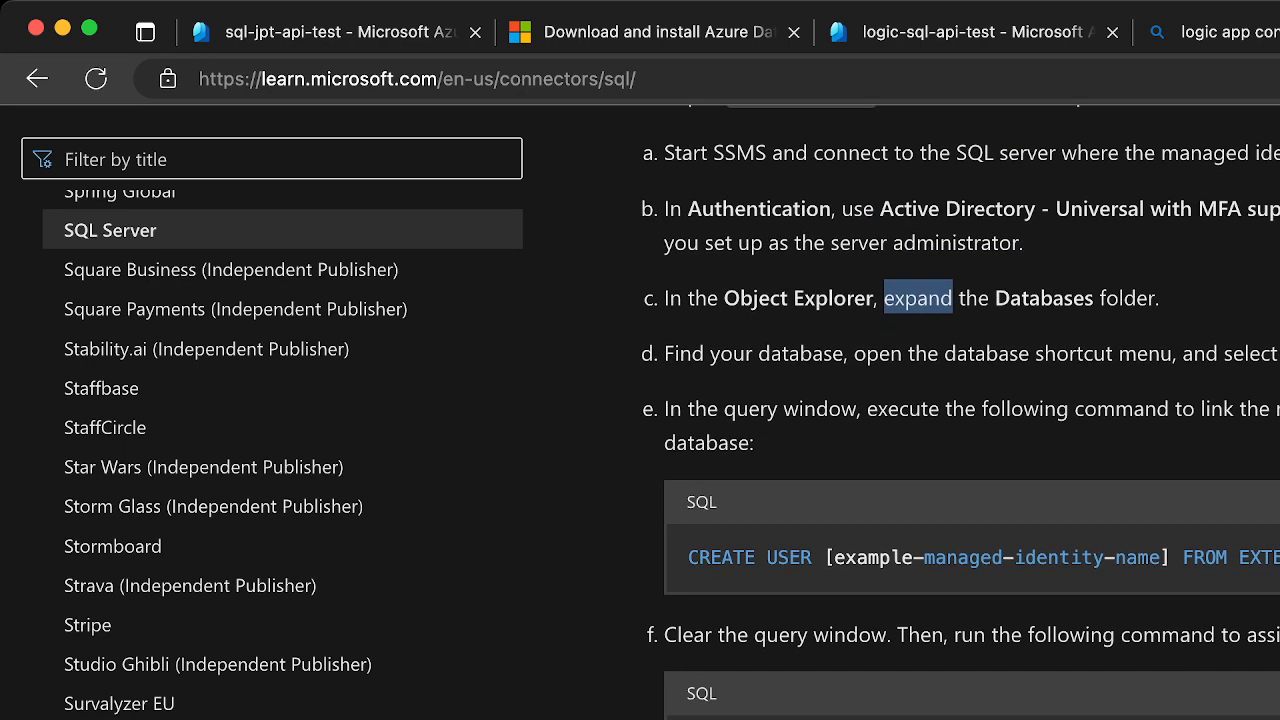
scroll(958, 412, down, 1)
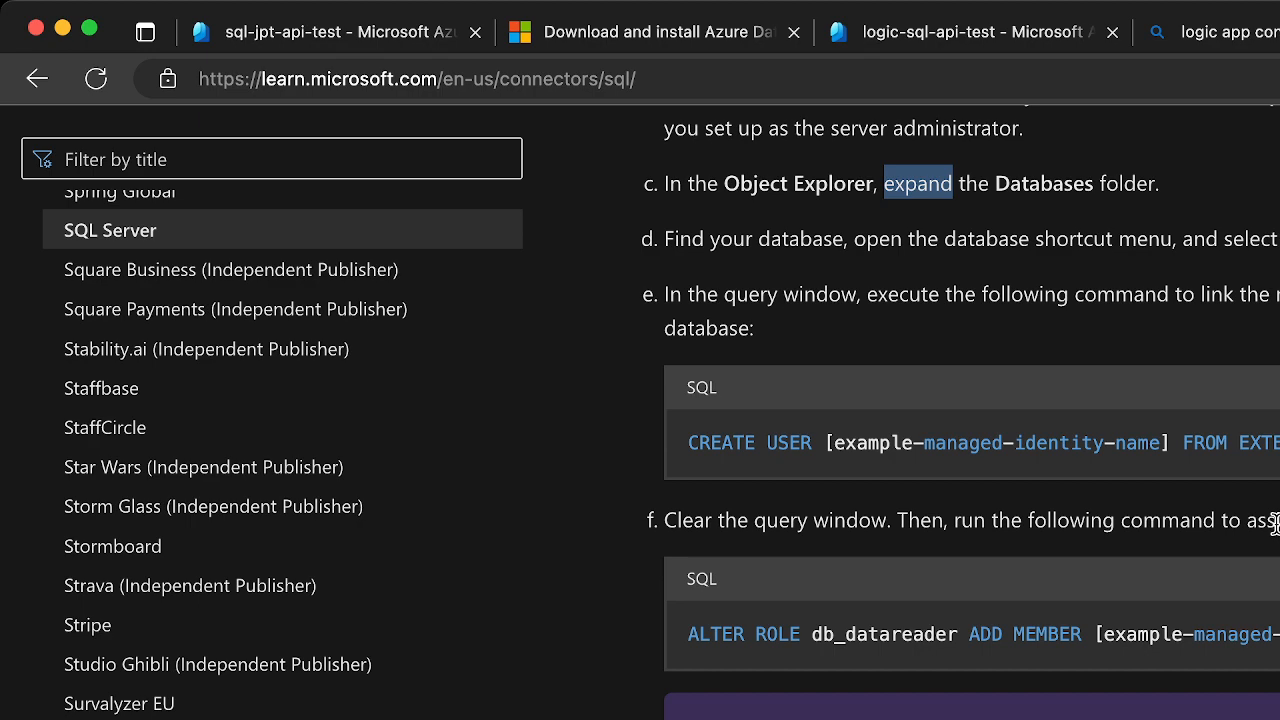
scroll(960, 416, down, 3)
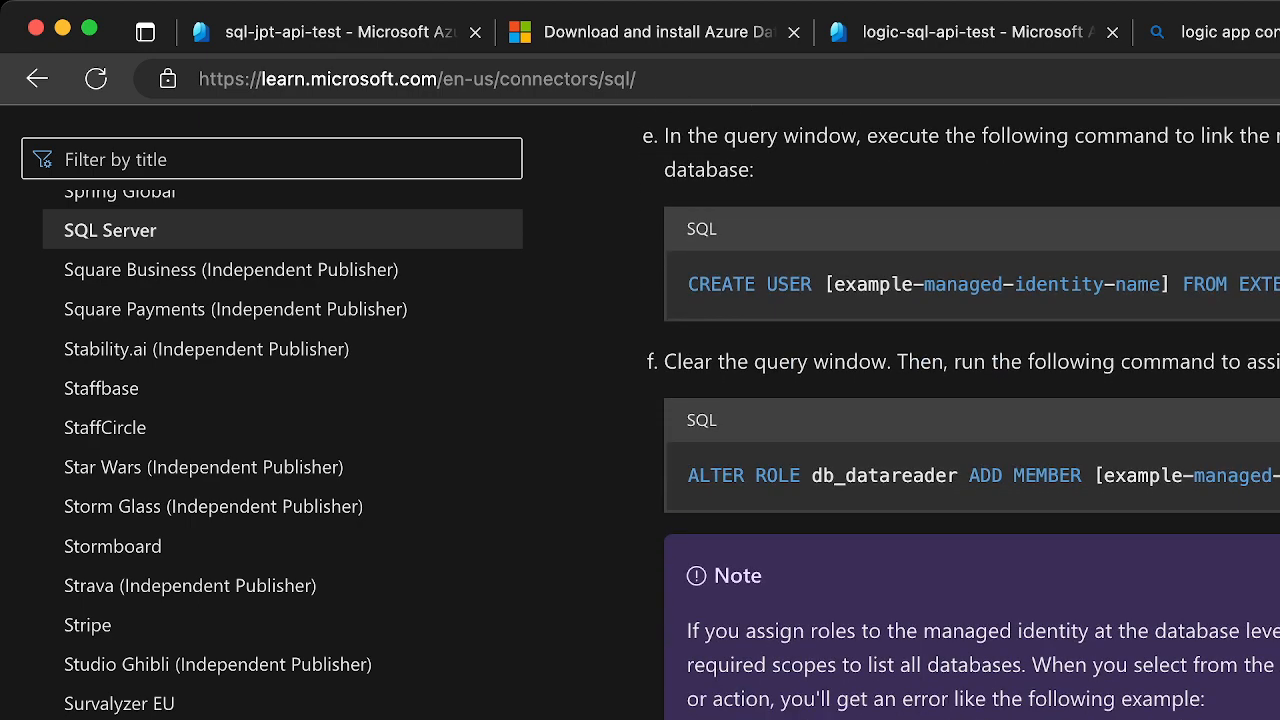
scroll(960, 416, up, 3)
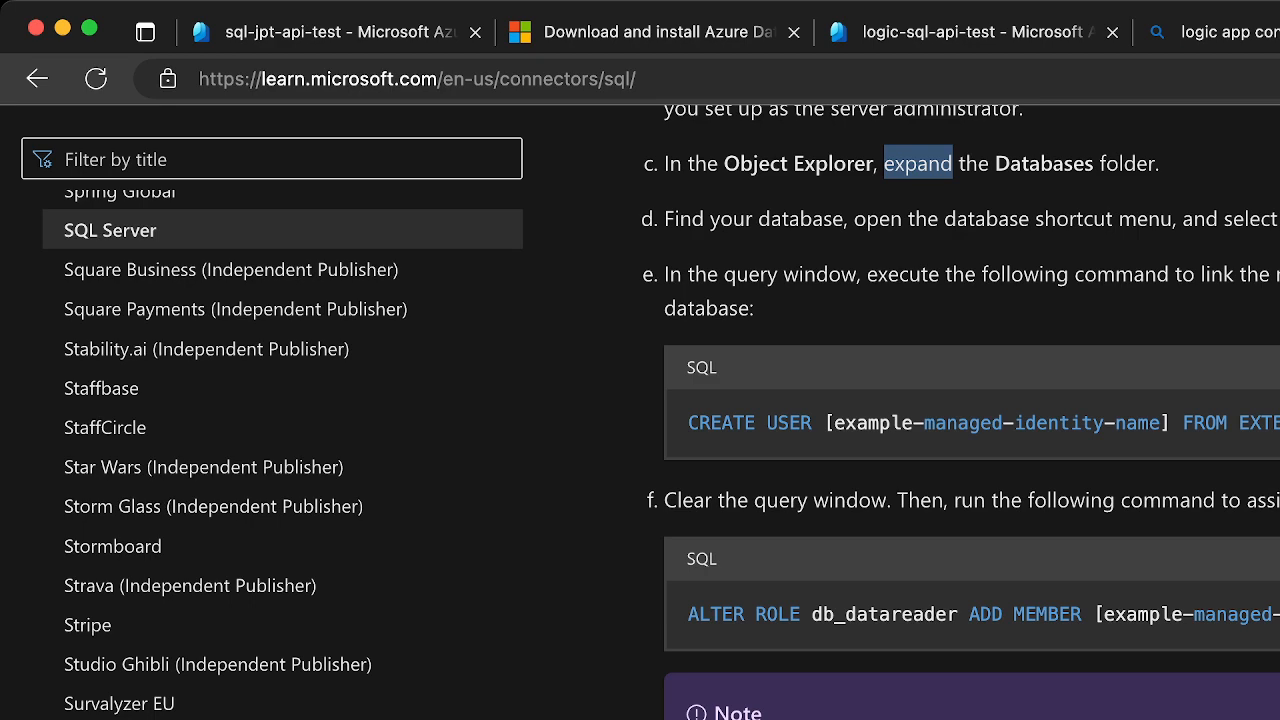
scroll(960, 412, up, 3)
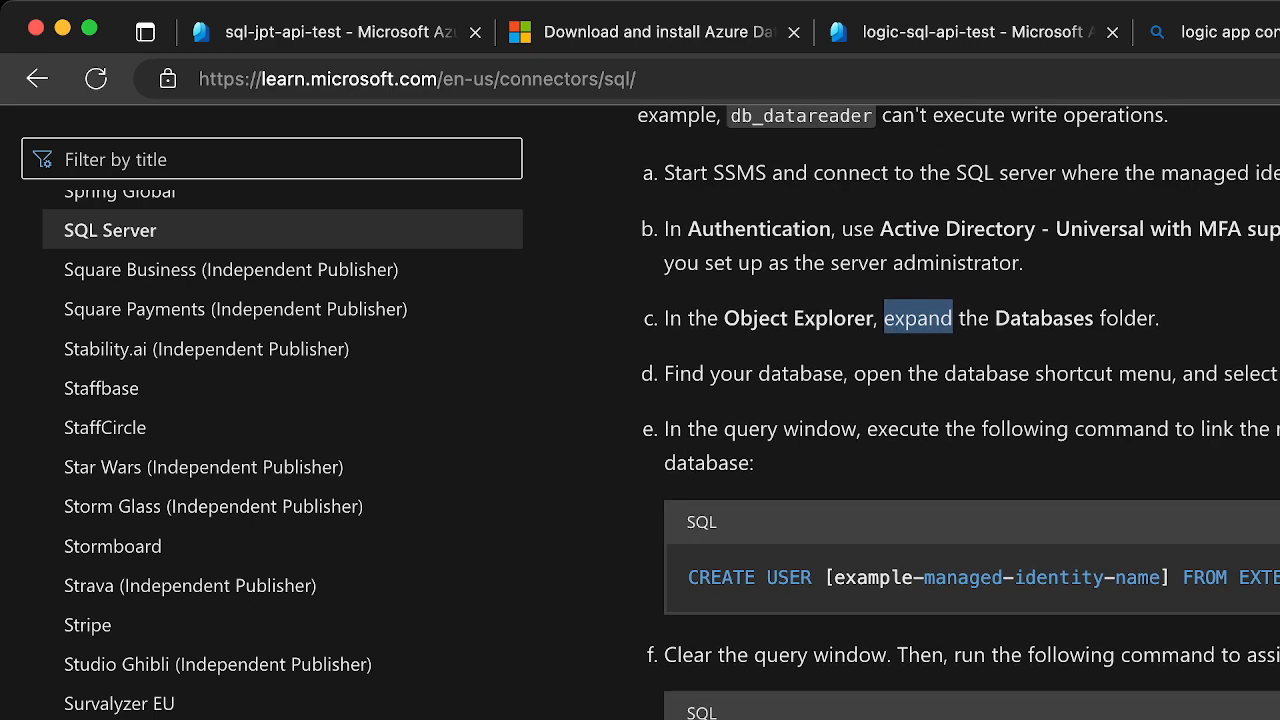
scroll(960, 412, up, 3)
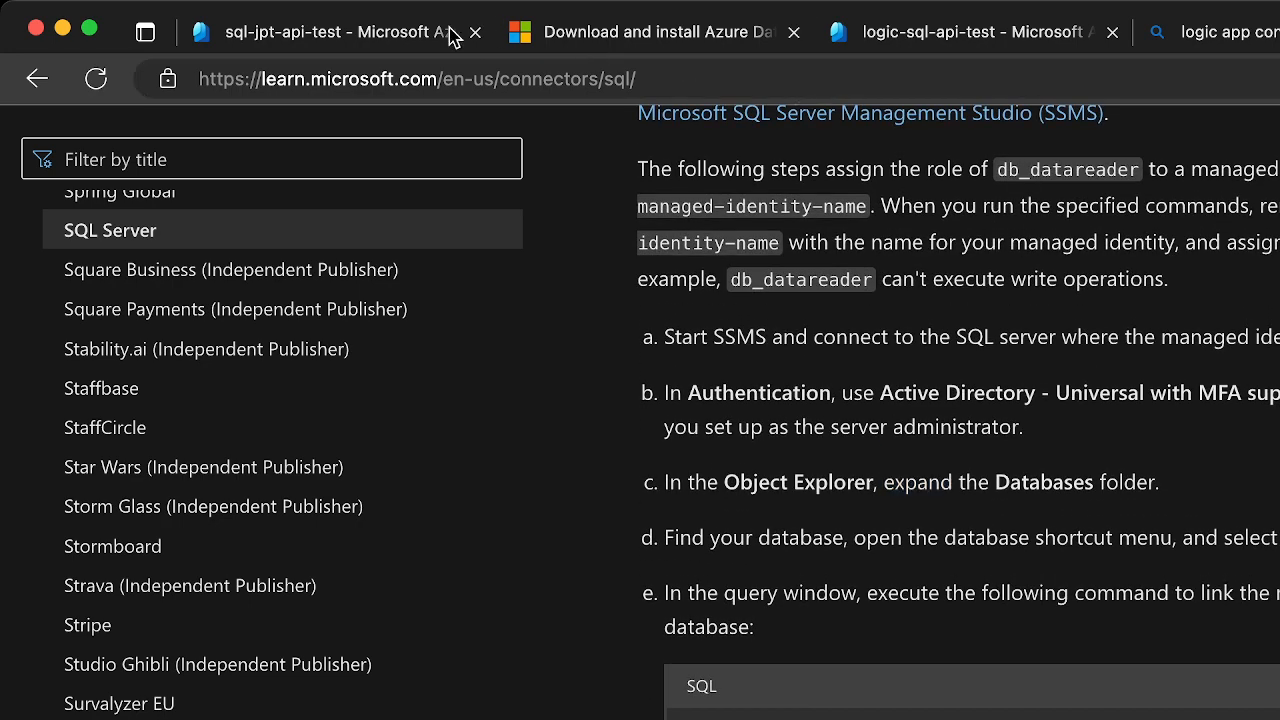
Open the query editor of the sql-jpt-api-test database and paste in the reference's CREATE USER command for example-managed-identity-name
click(360, 33)
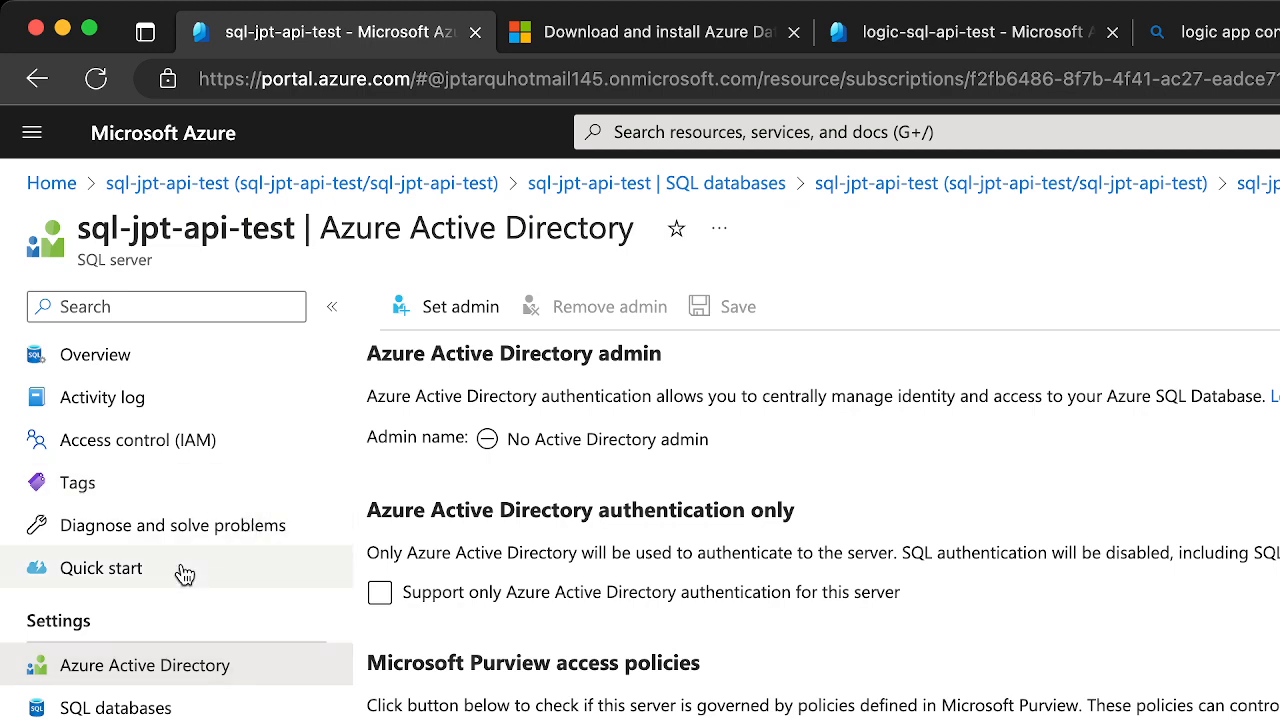
click(118, 705)
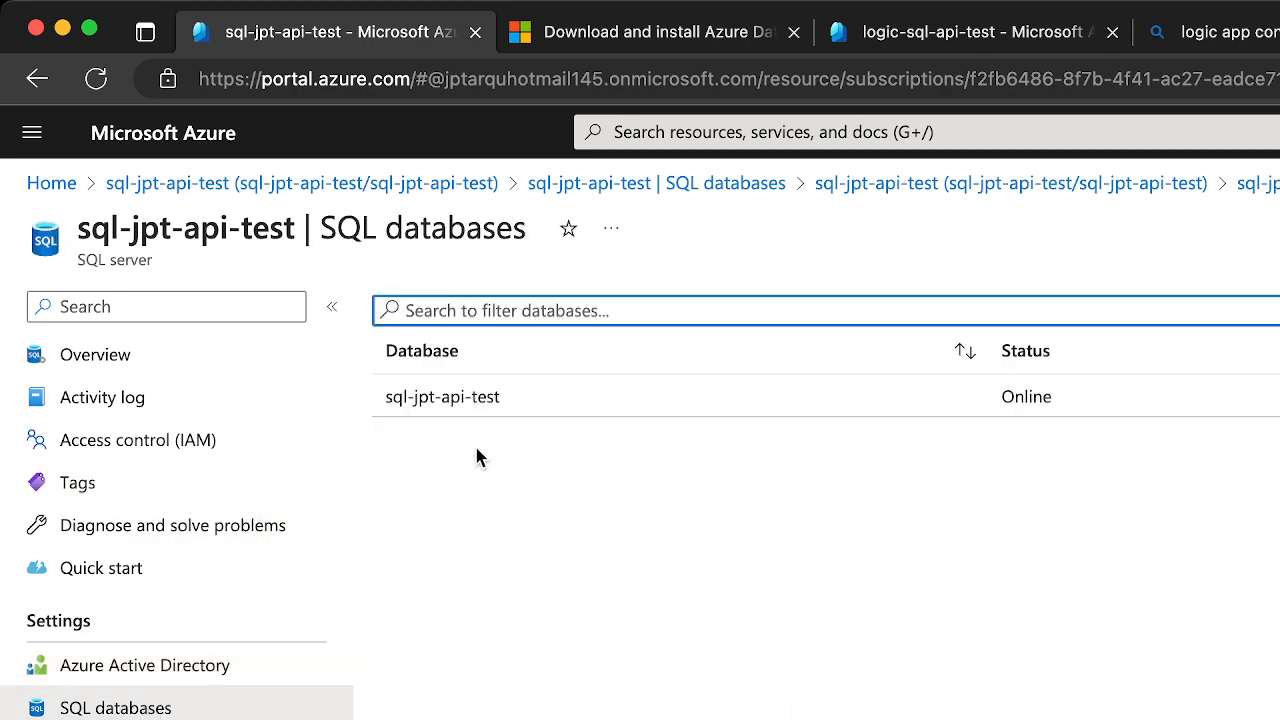
click(446, 400)
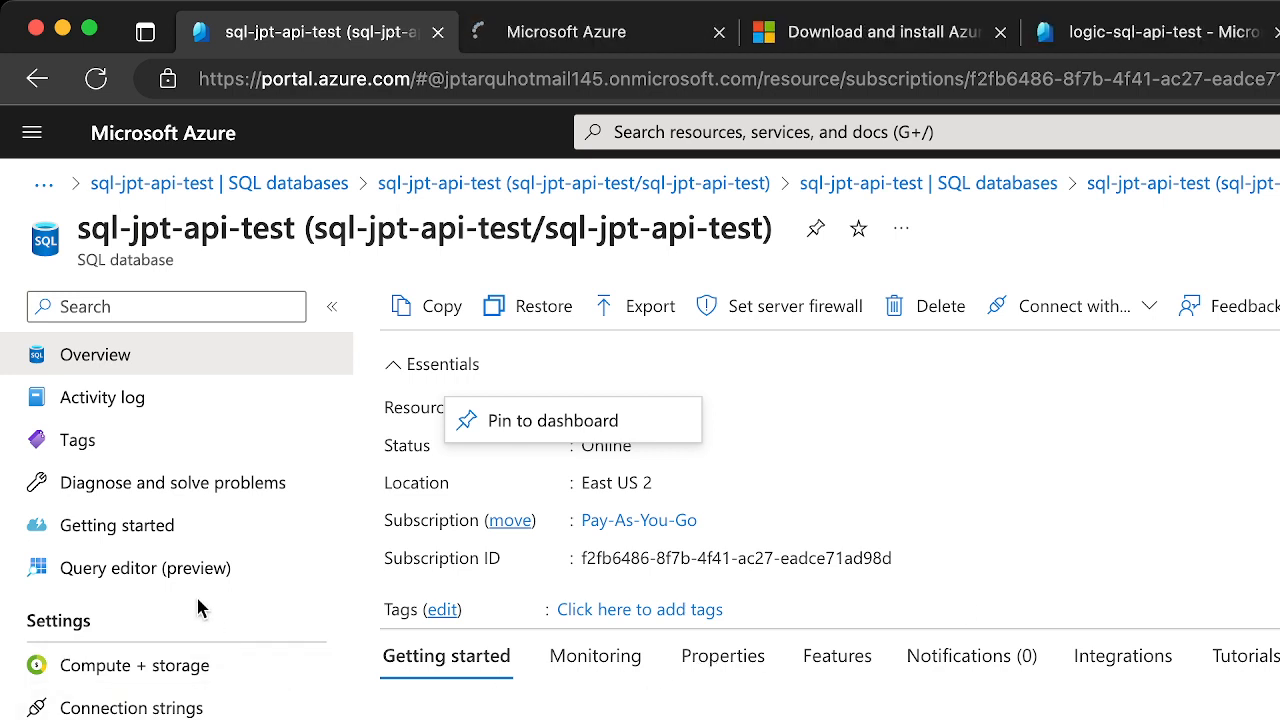
click(172, 570)
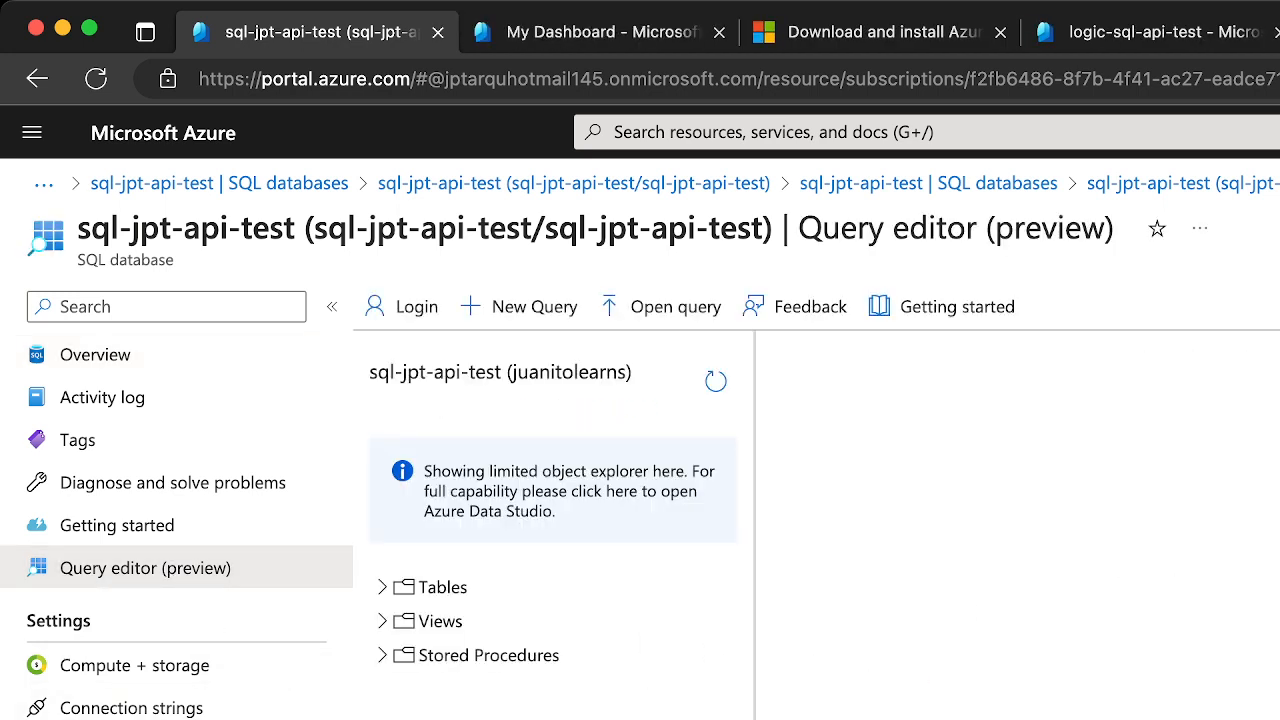
text(CREATE USER [example-managed-identity-name])
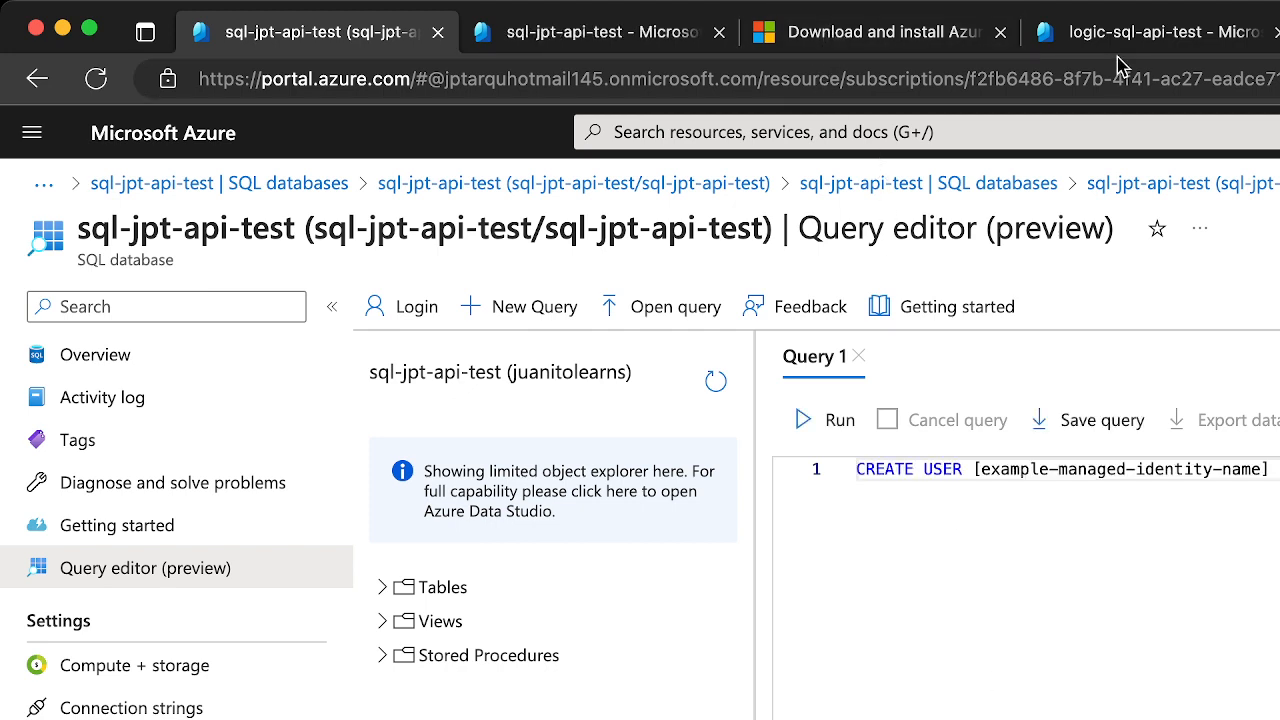
Copy the object (principal) ID of the system-assigned identity from the Identity settings of logic-sql-api-test
click(1140, 32)
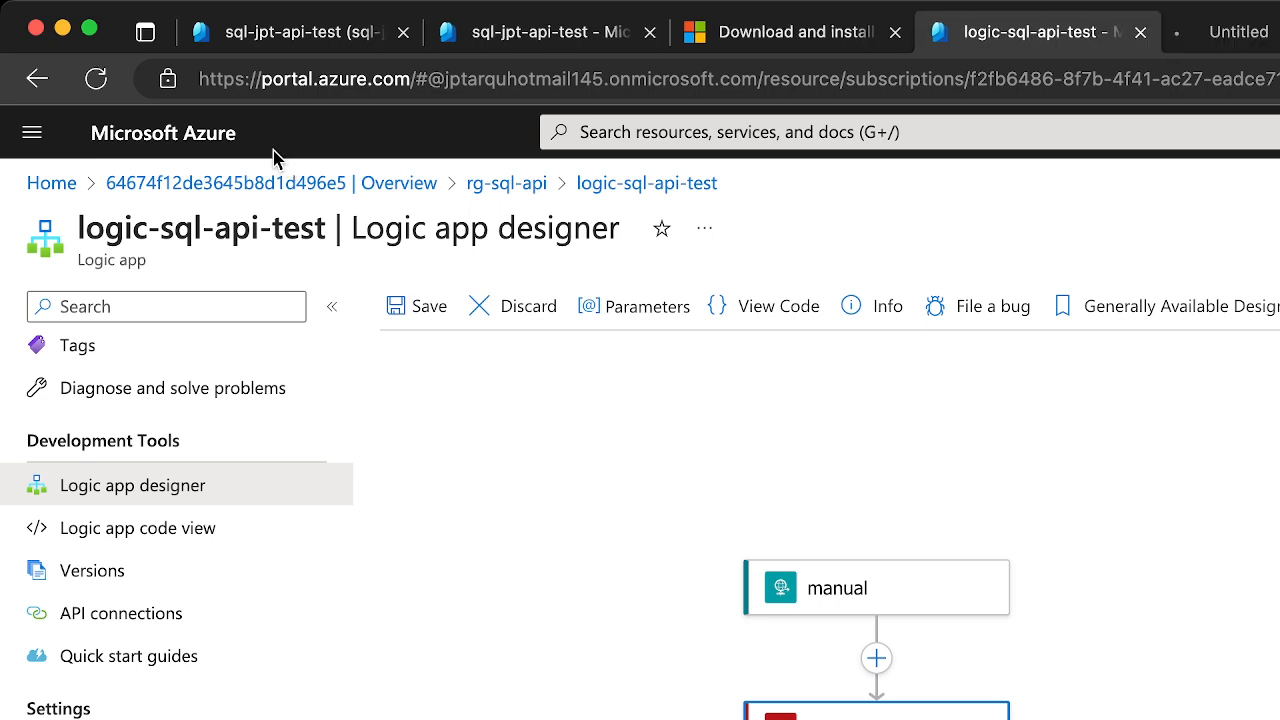
click(1228, 32)
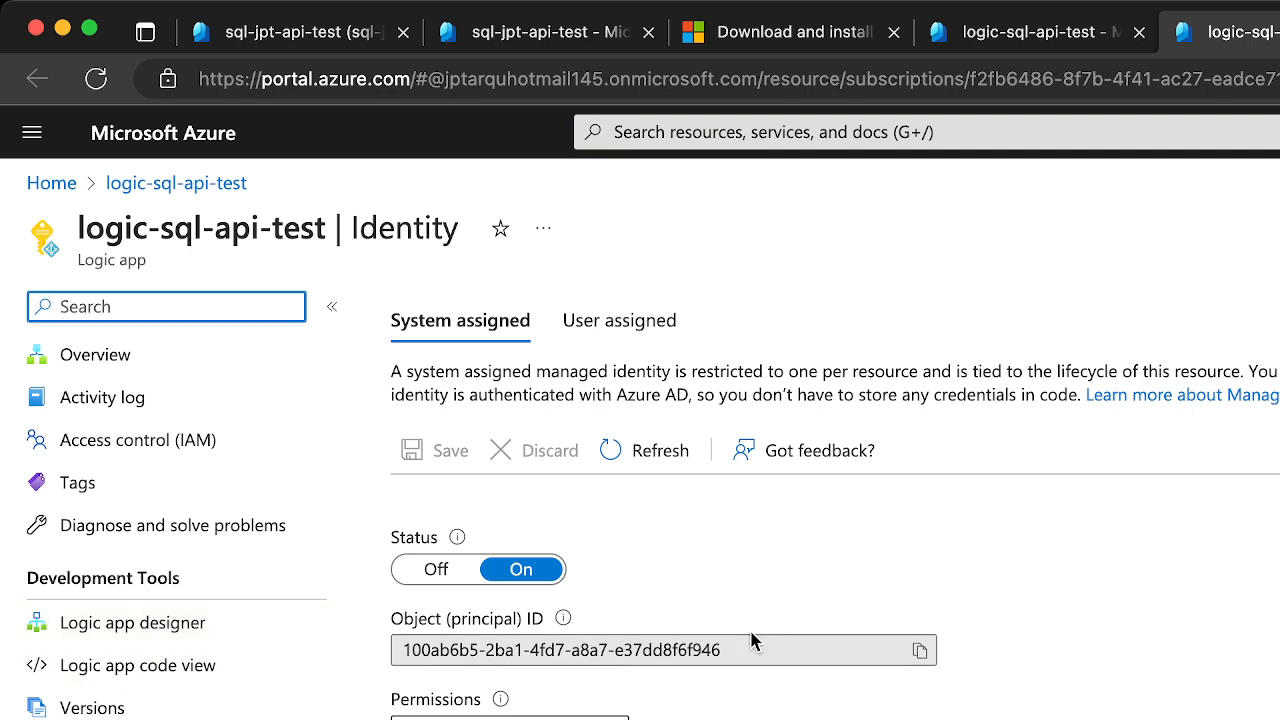
click(920, 652)
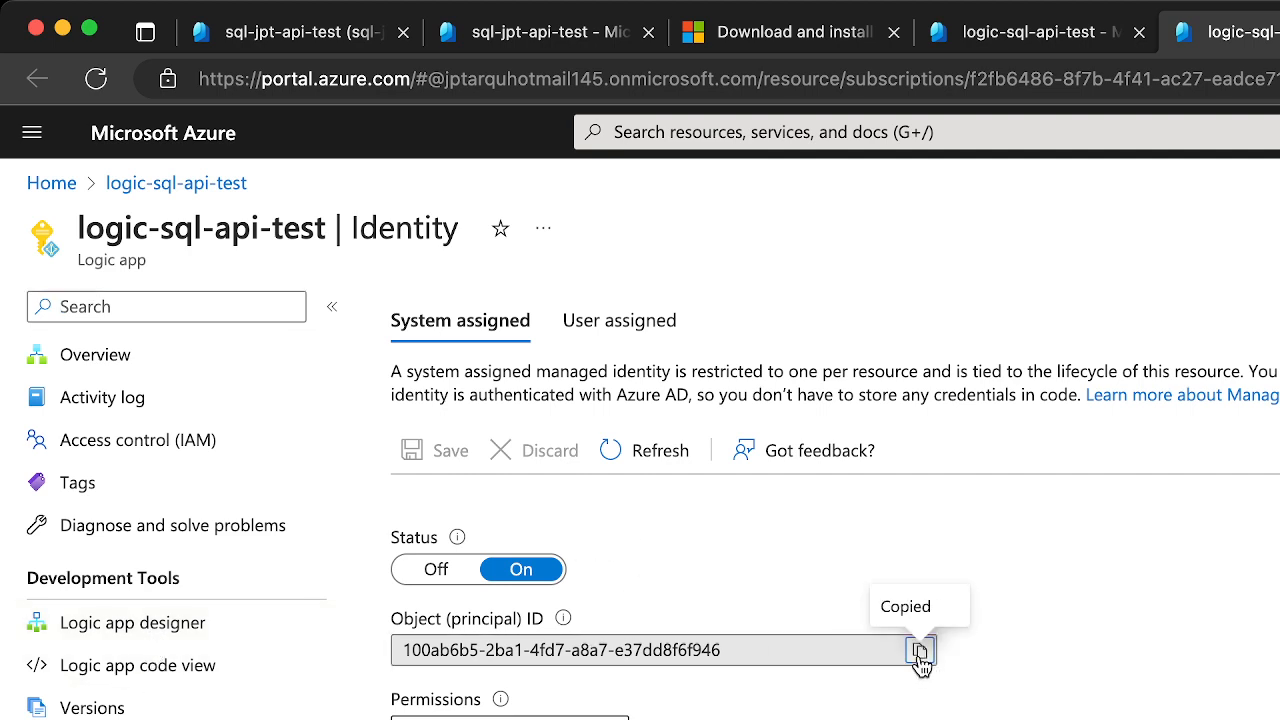
Replace example-managed-identity-name in the database's CREATE USER query with the copied object ID and run the query
click(512, 36)
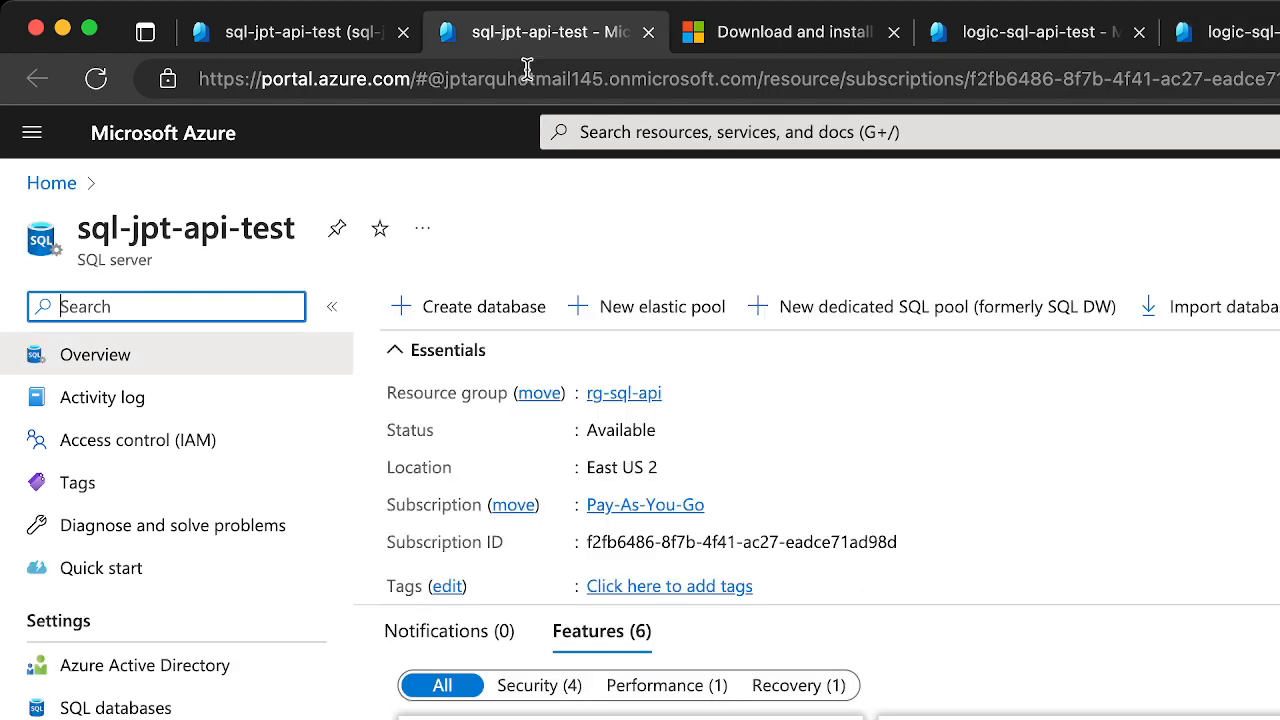
click(363, 34)
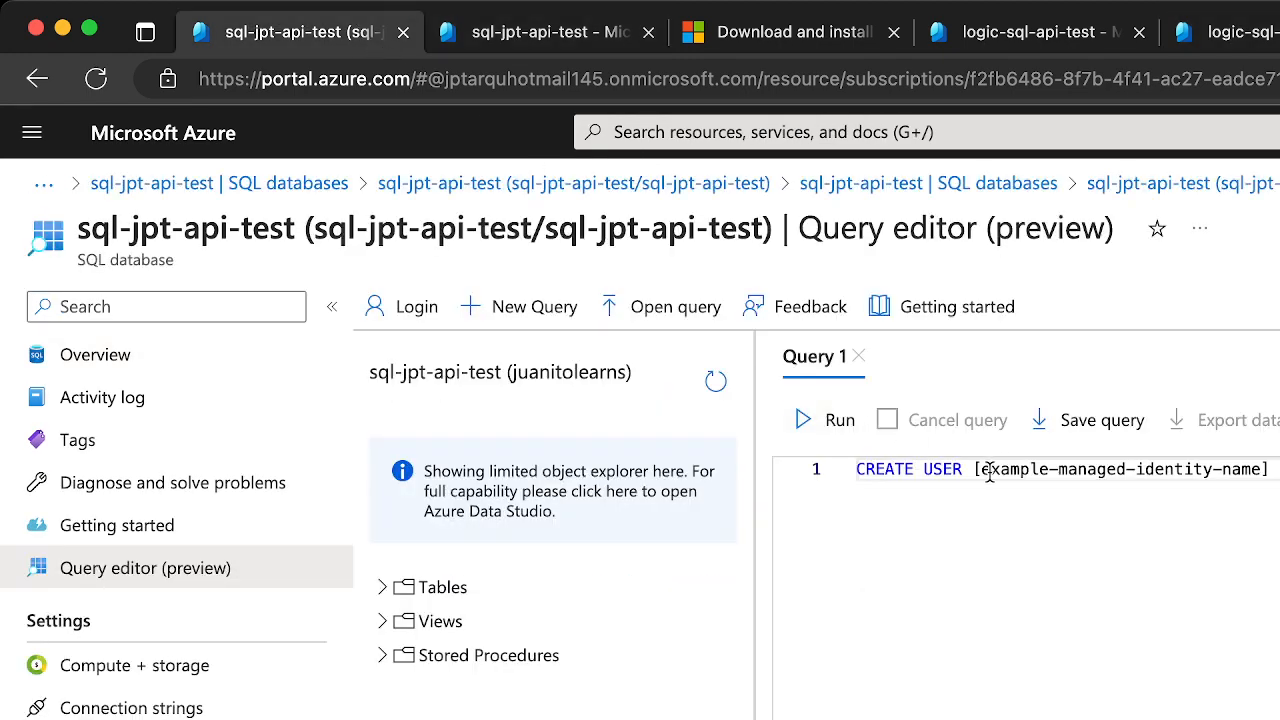
drag(983, 468, 1260, 470)
key(super+v)
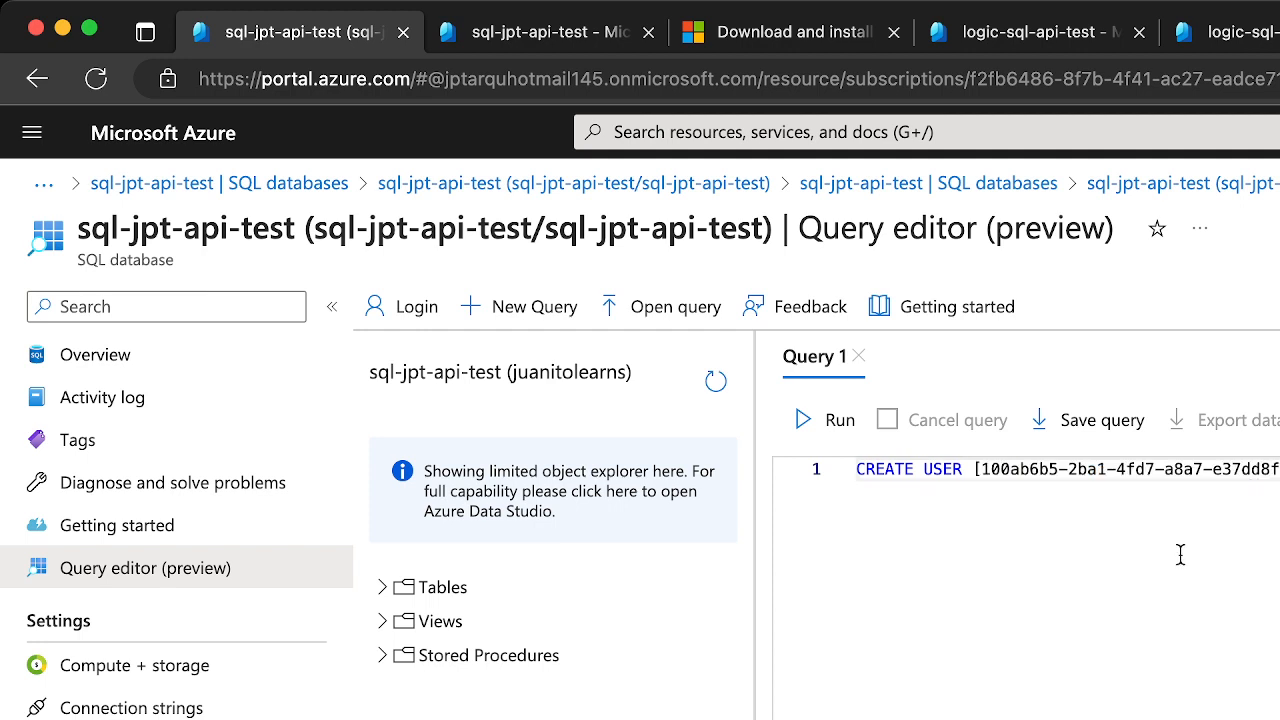
click(836, 424)
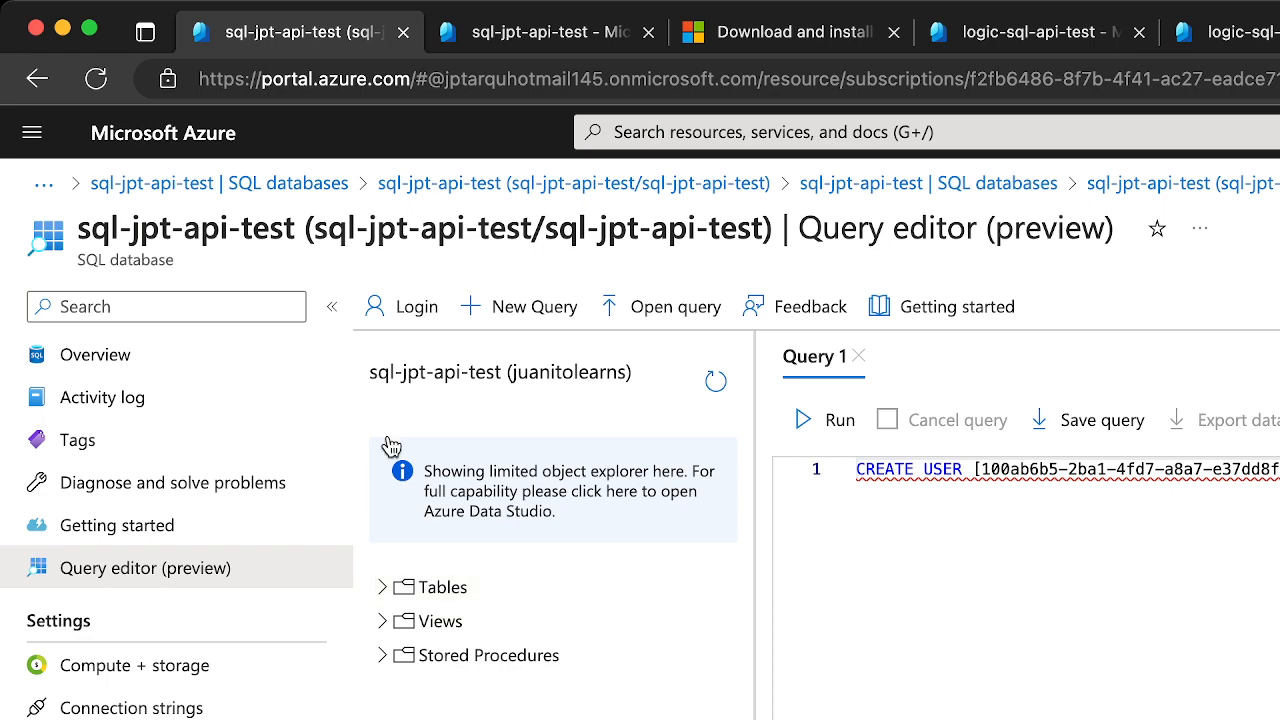
Open the Azure Active Directory settings of the sql-jpt-api-test SQL server
scroll(243, 672, down, 4)
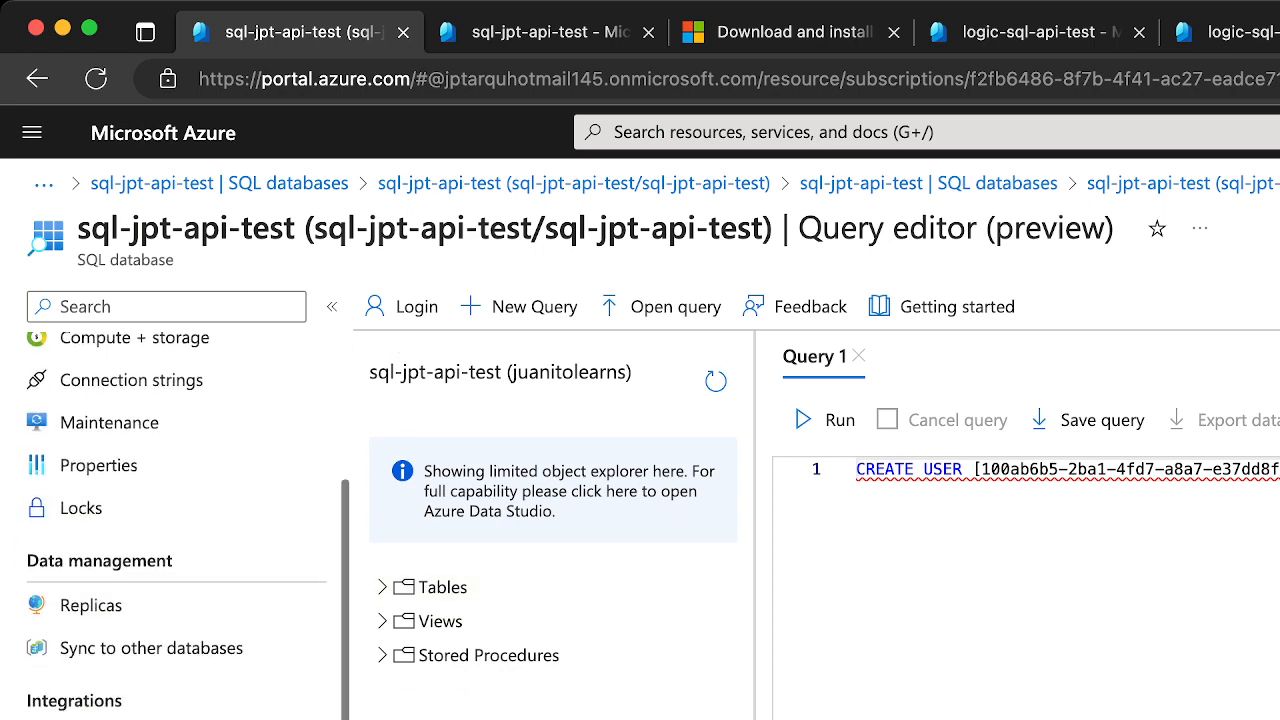
scroll(180, 520, up, 4)
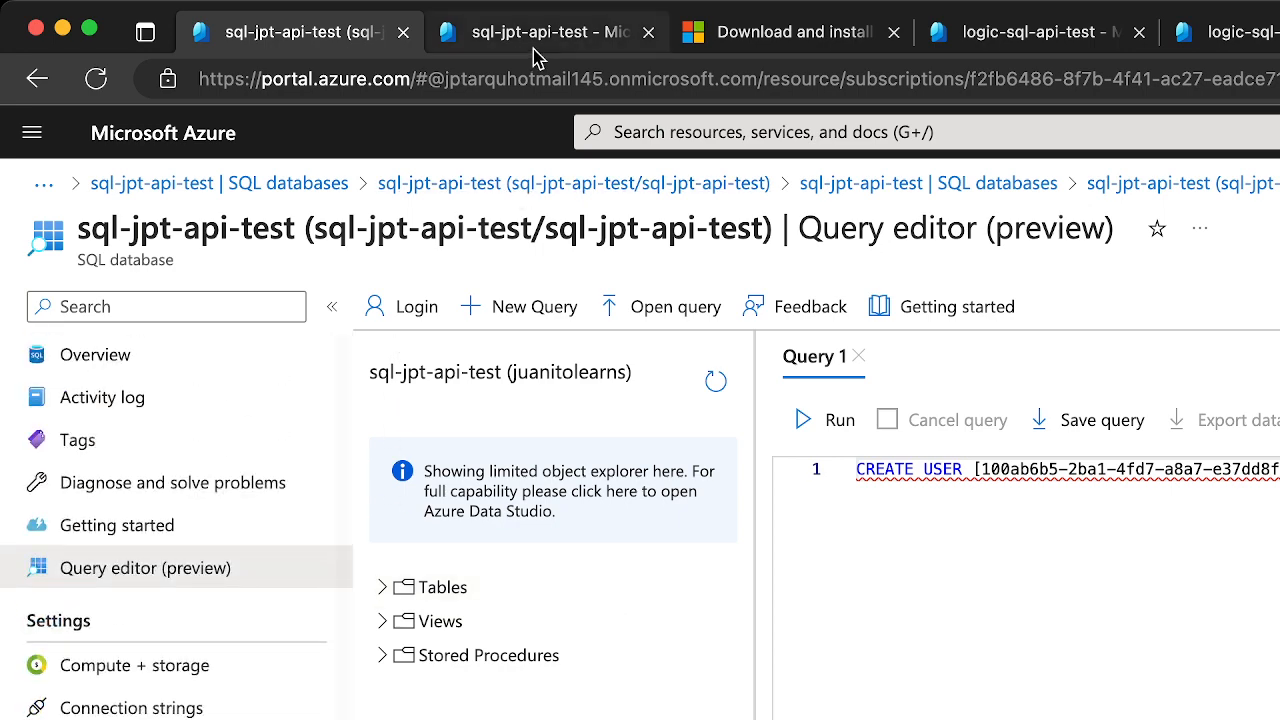
click(535, 50)
click(180, 680)
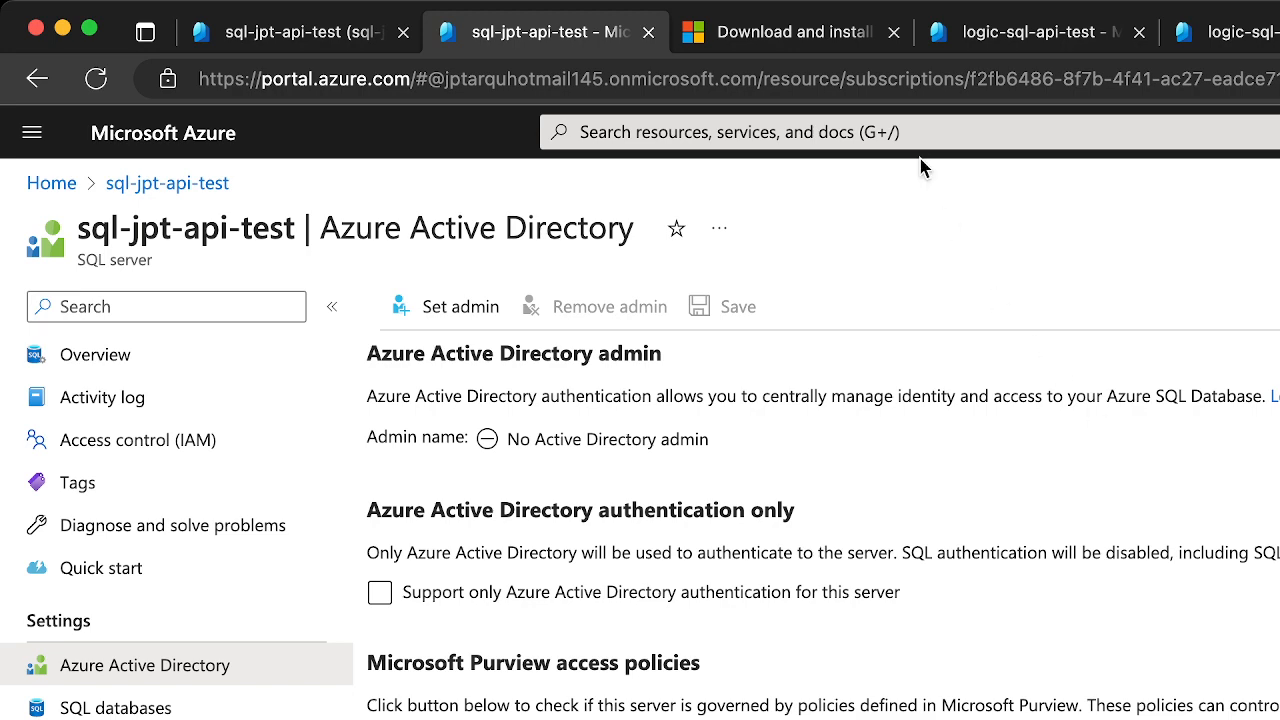
Return to the Logic app designer of logic-sql-api-test, where the SQL Server action is being set up
click(1257, 48)
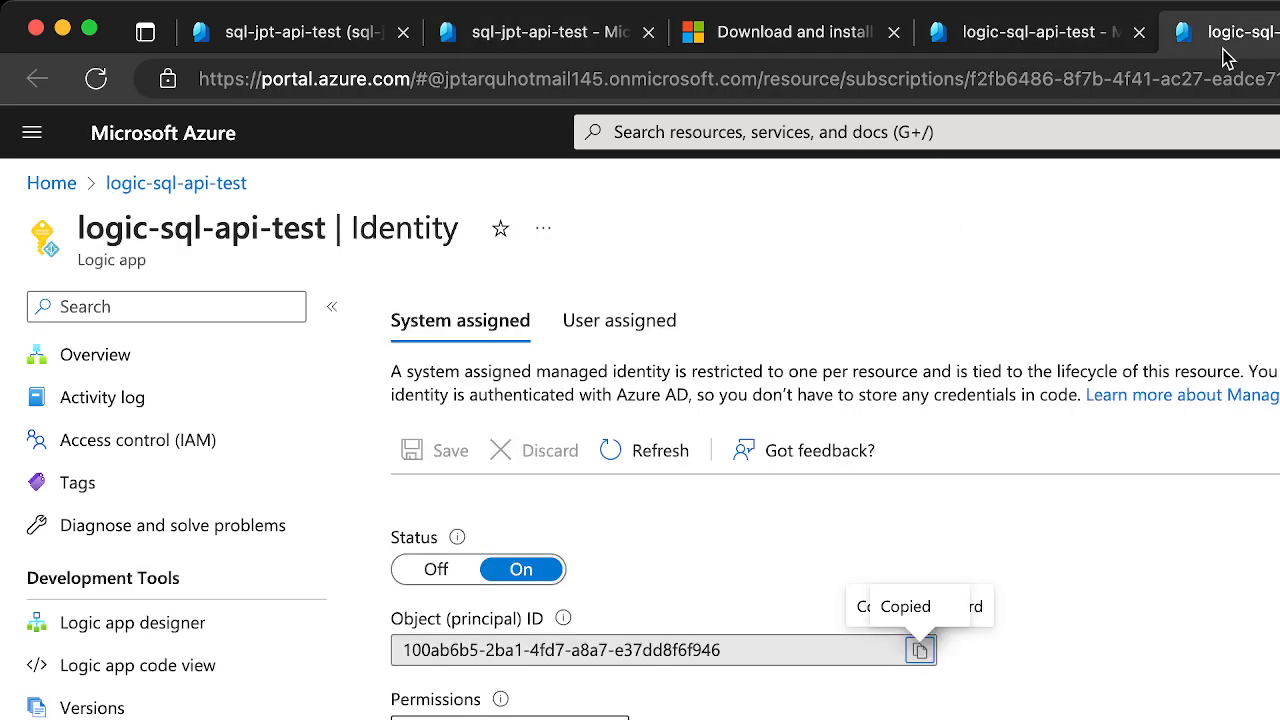
key(ctrl+Tab)
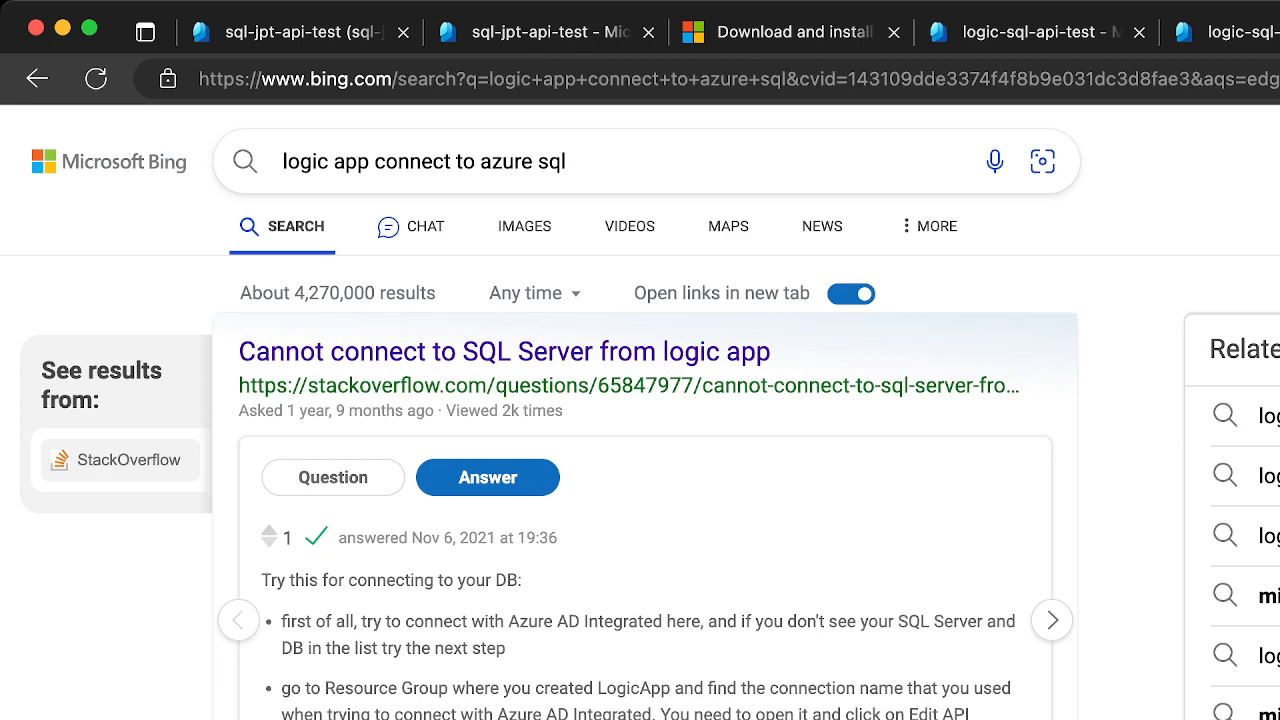
click(765, 40)
click(1050, 30)
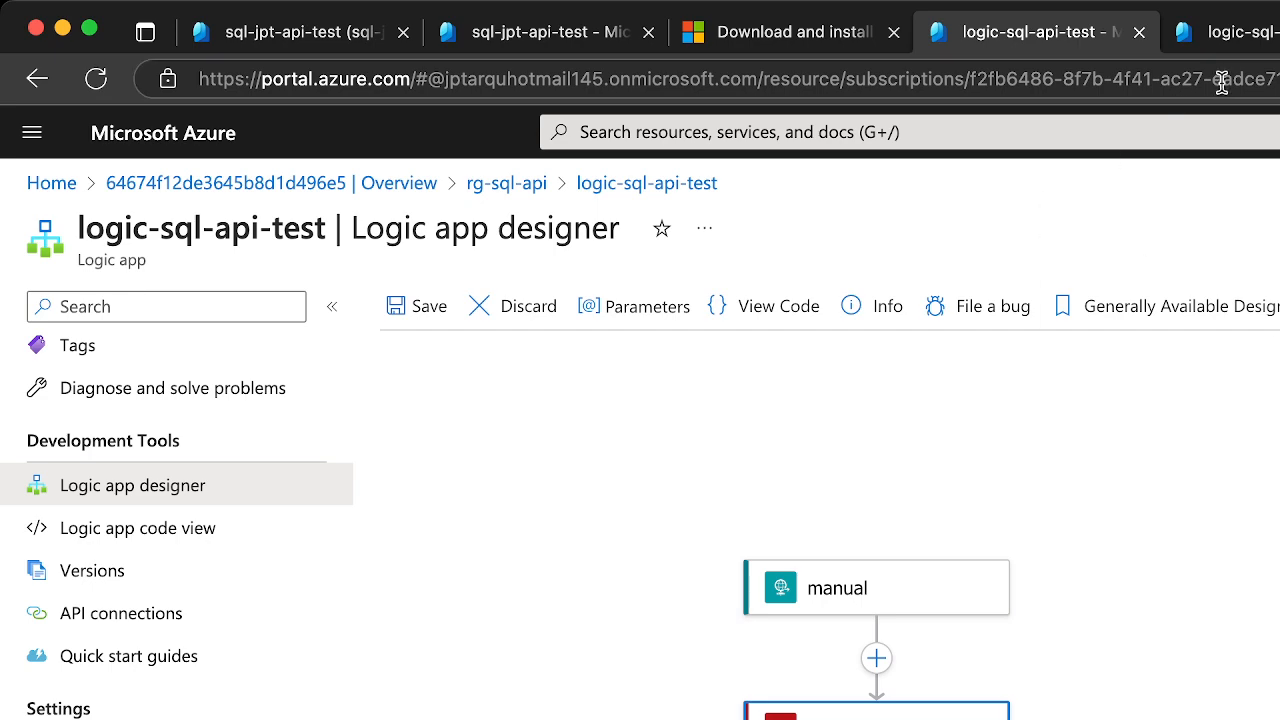
Copy the SQL server name sql-jpt-api-test from the server's page, open its overview, and return to the Logic app designer
click(482, 40)
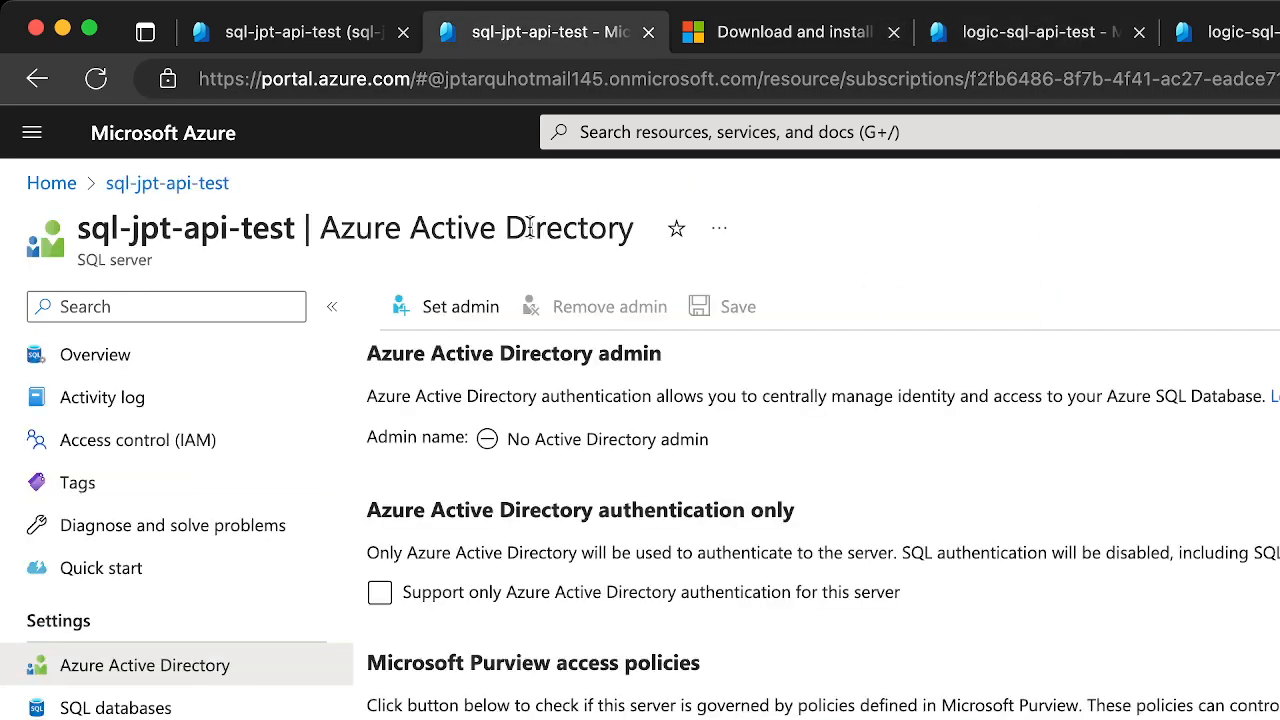
drag(293, 232, 76, 229)
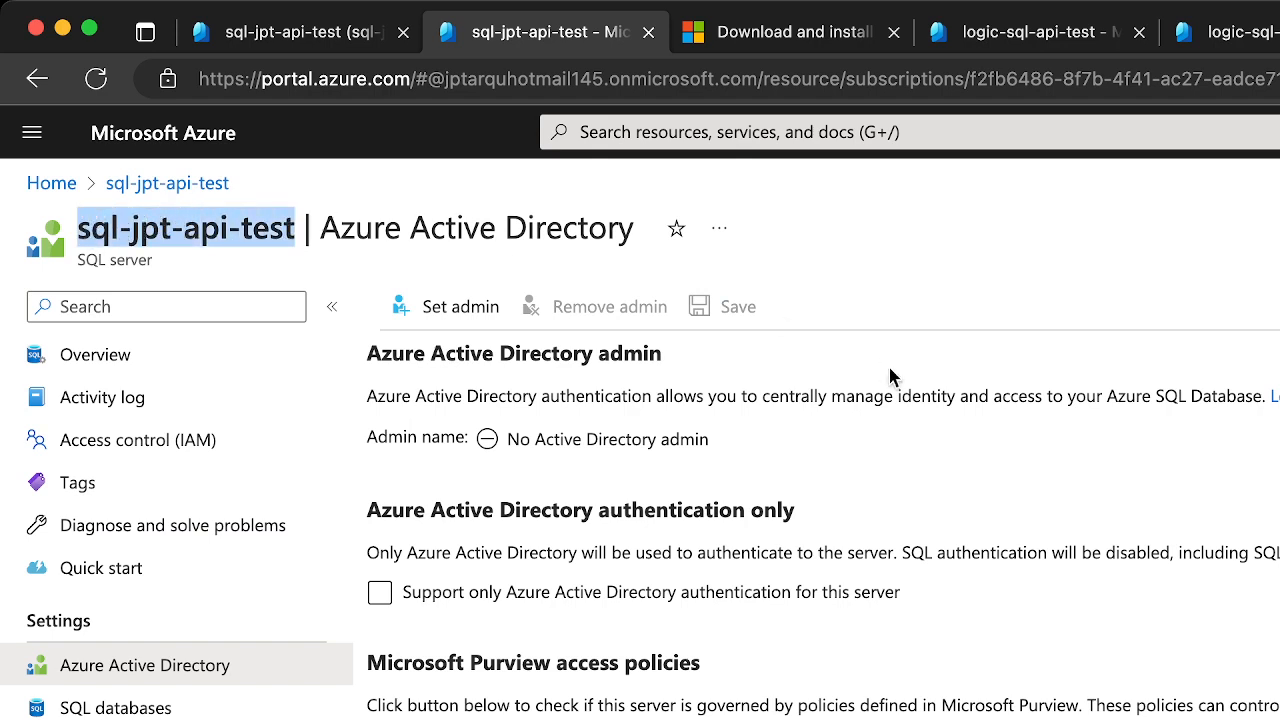
click(113, 357)
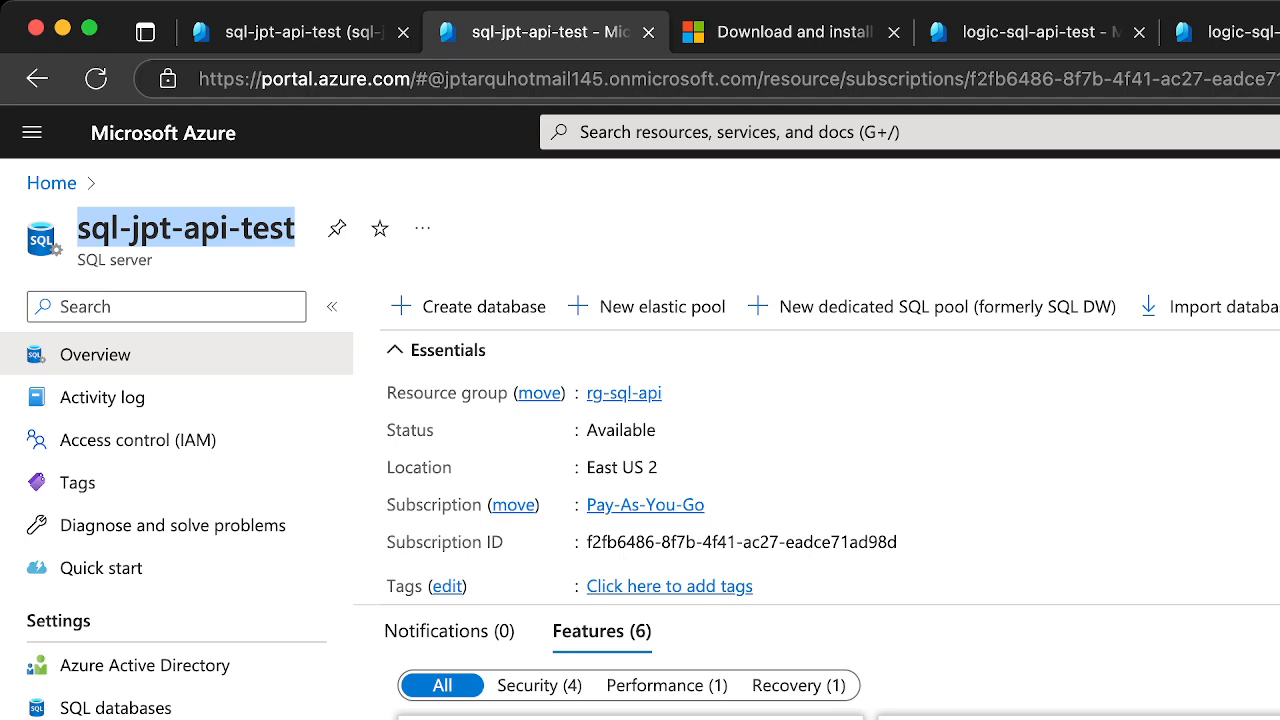
click(1250, 33)
click(1026, 31)
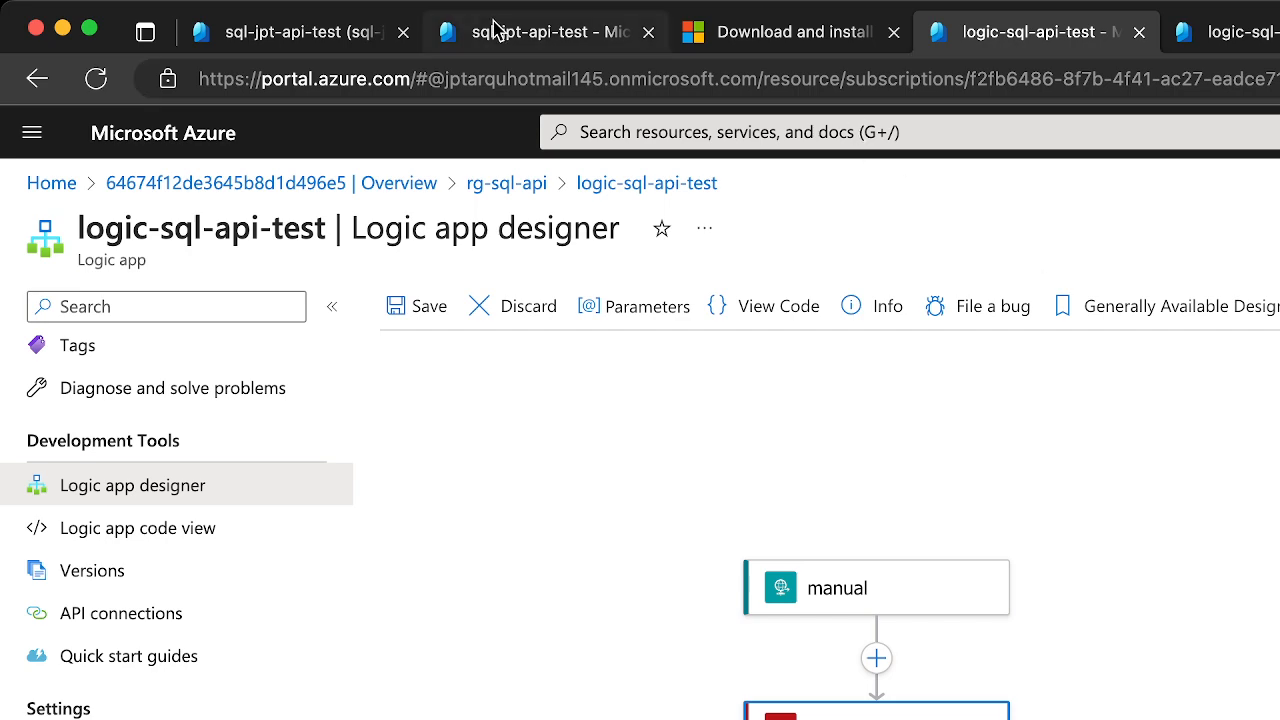
Copy the database name sql-jpt-api-test from the query editor page's title and go back to the logic-sql-api-test designer
click(336, 31)
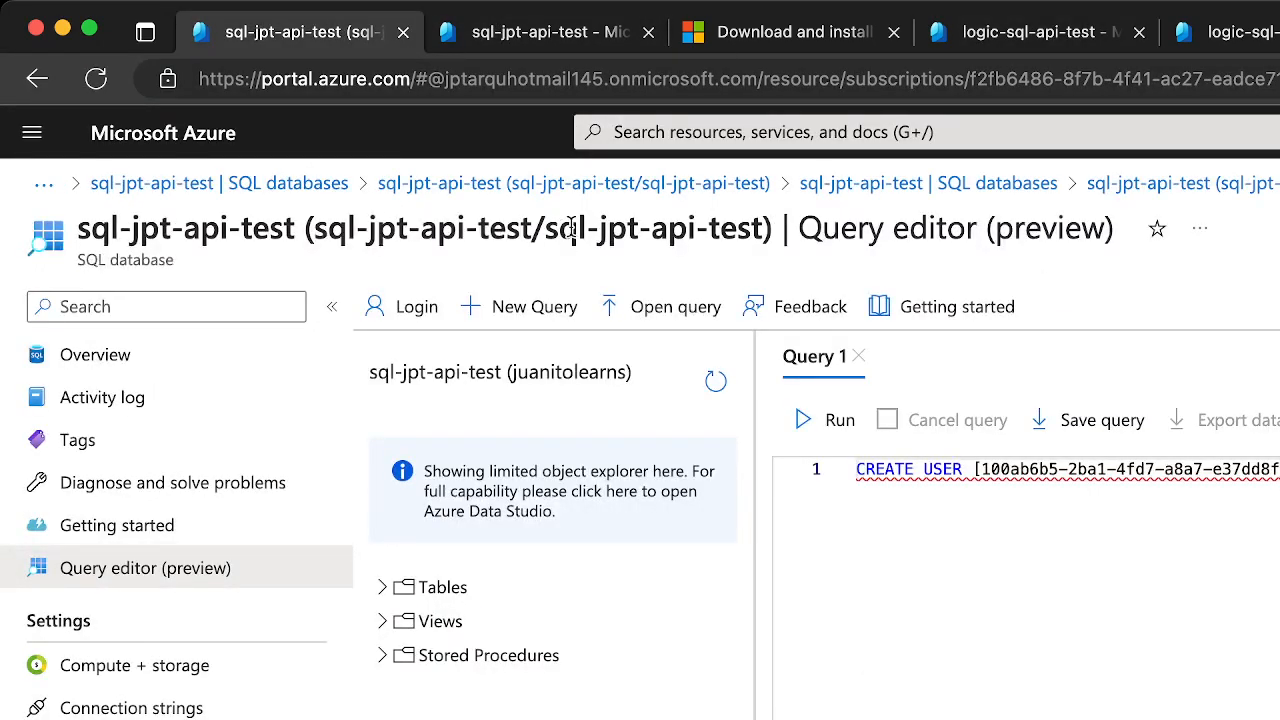
drag(544, 232, 659, 244)
drag(747, 245, 757, 243)
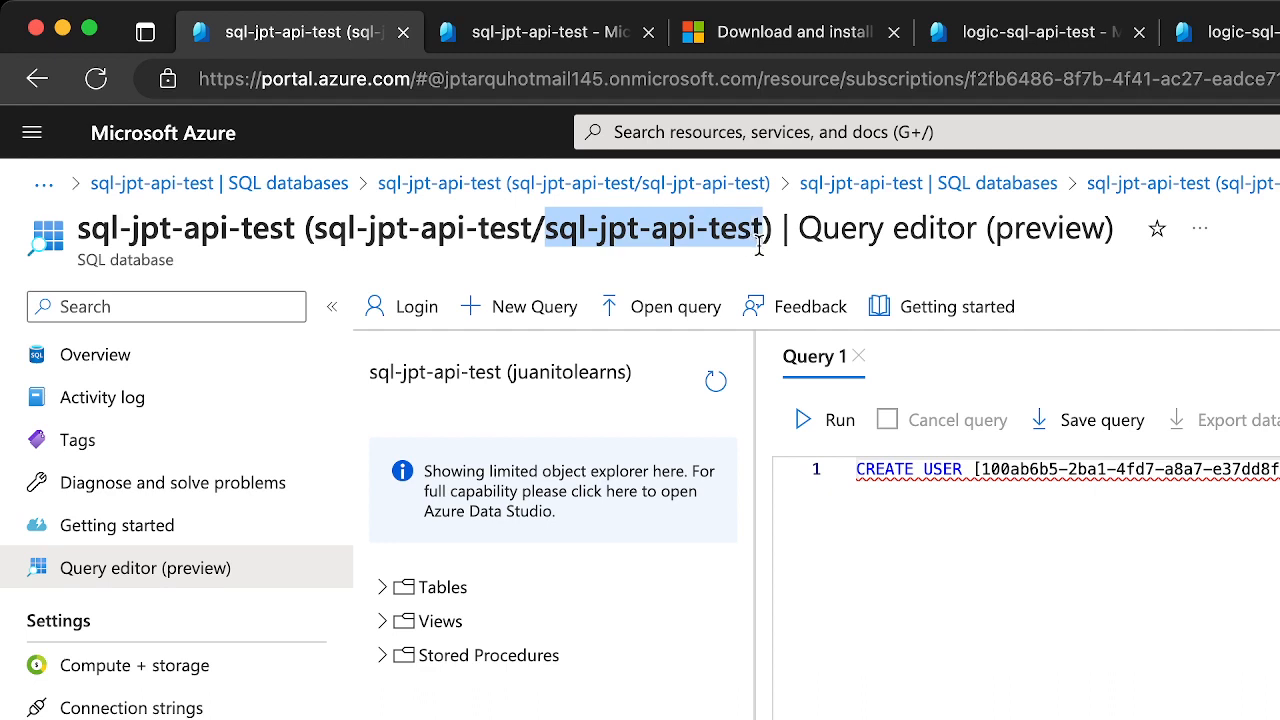
click(1017, 48)
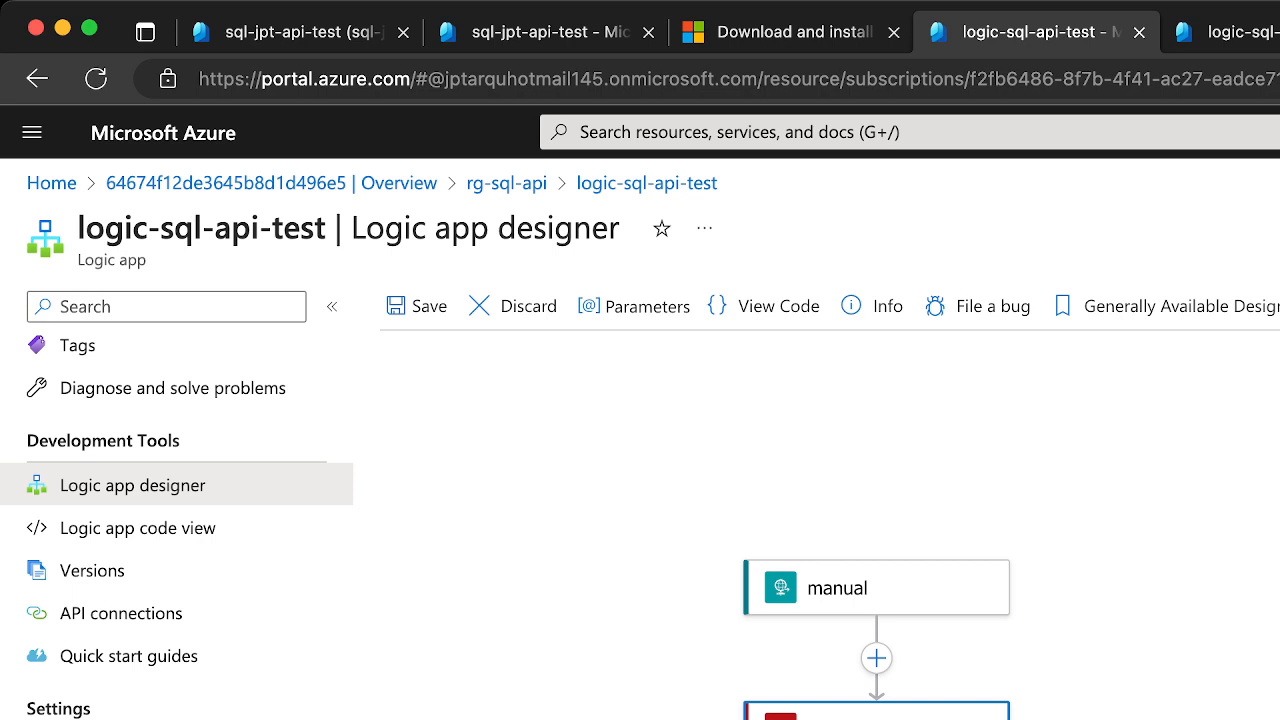
key(super+Tab)
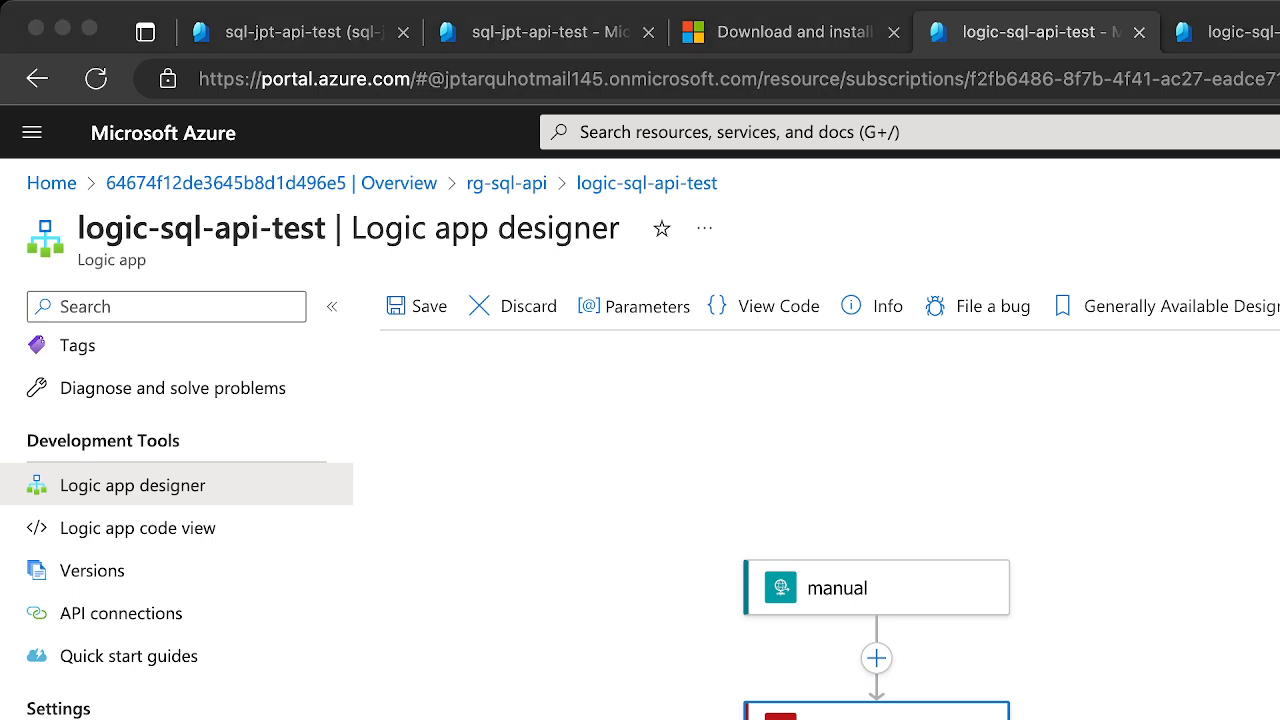